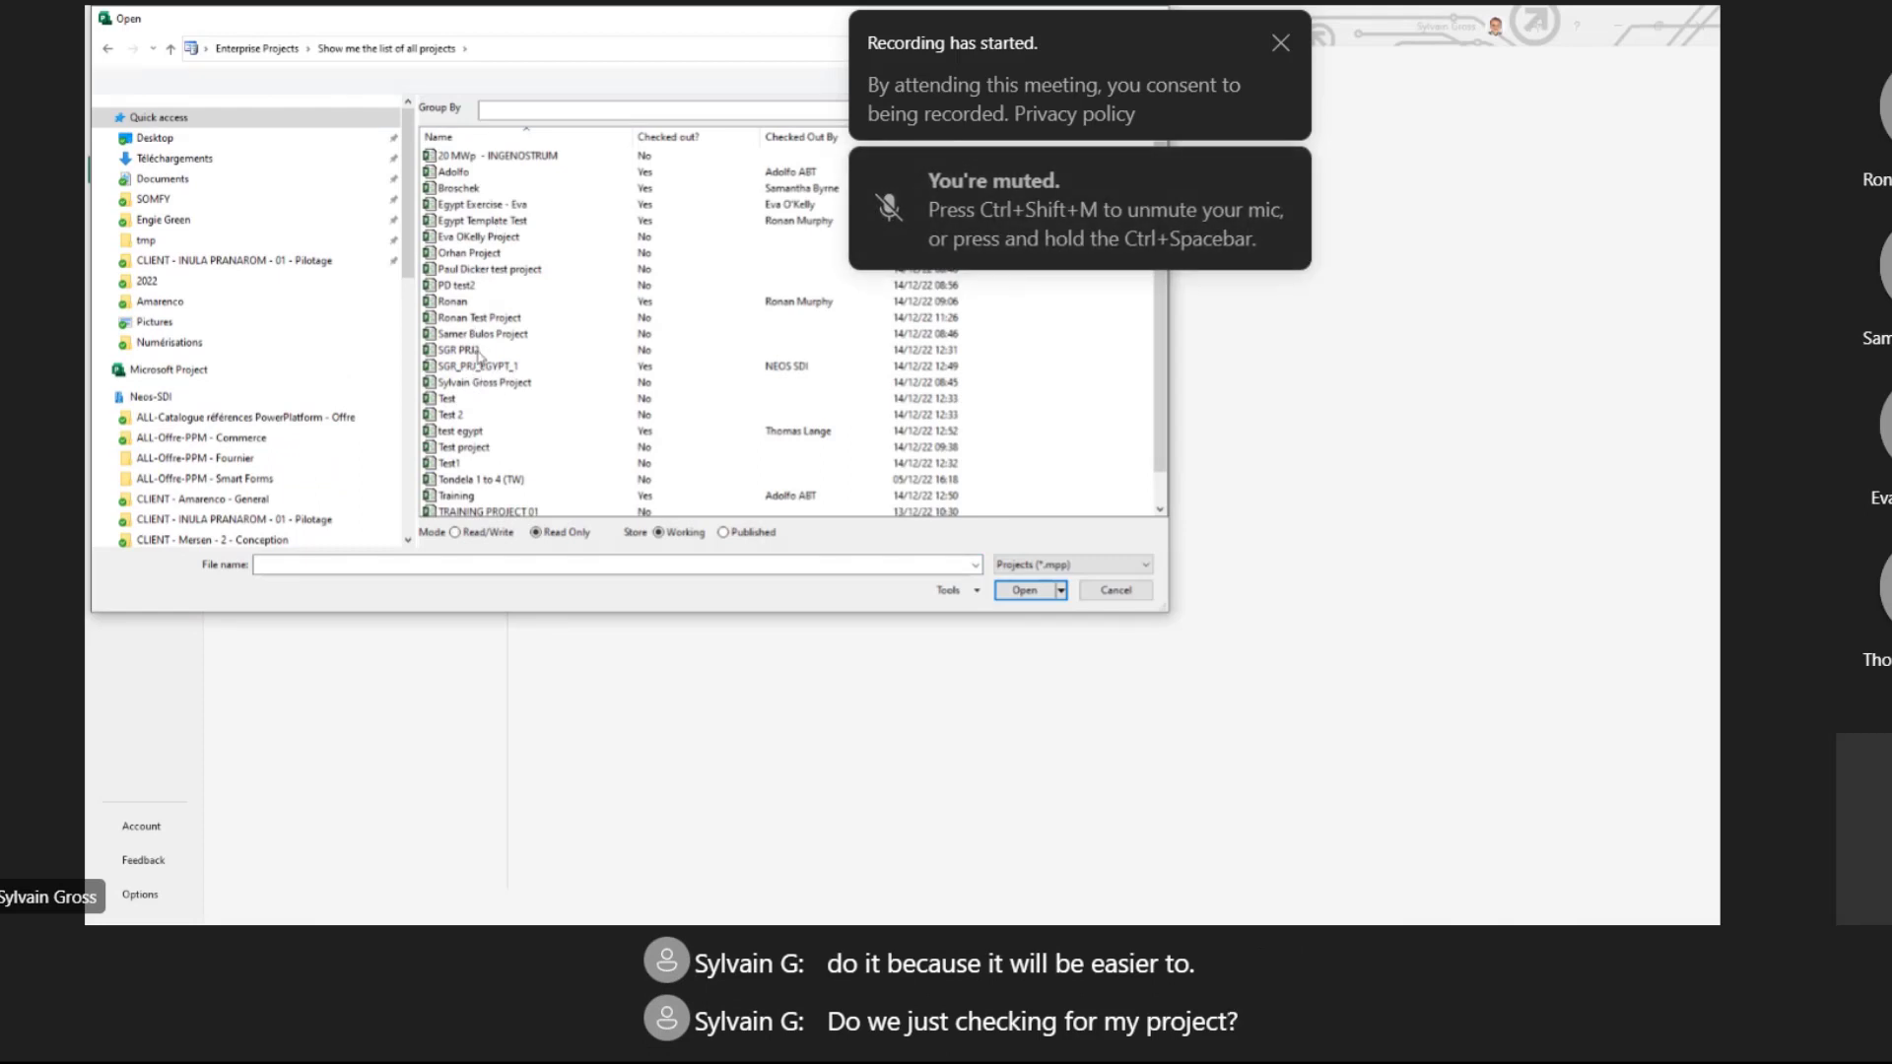
Step: Open the SGR PRJ2 enterprise project in read-only mode from the working store
click(479, 353)
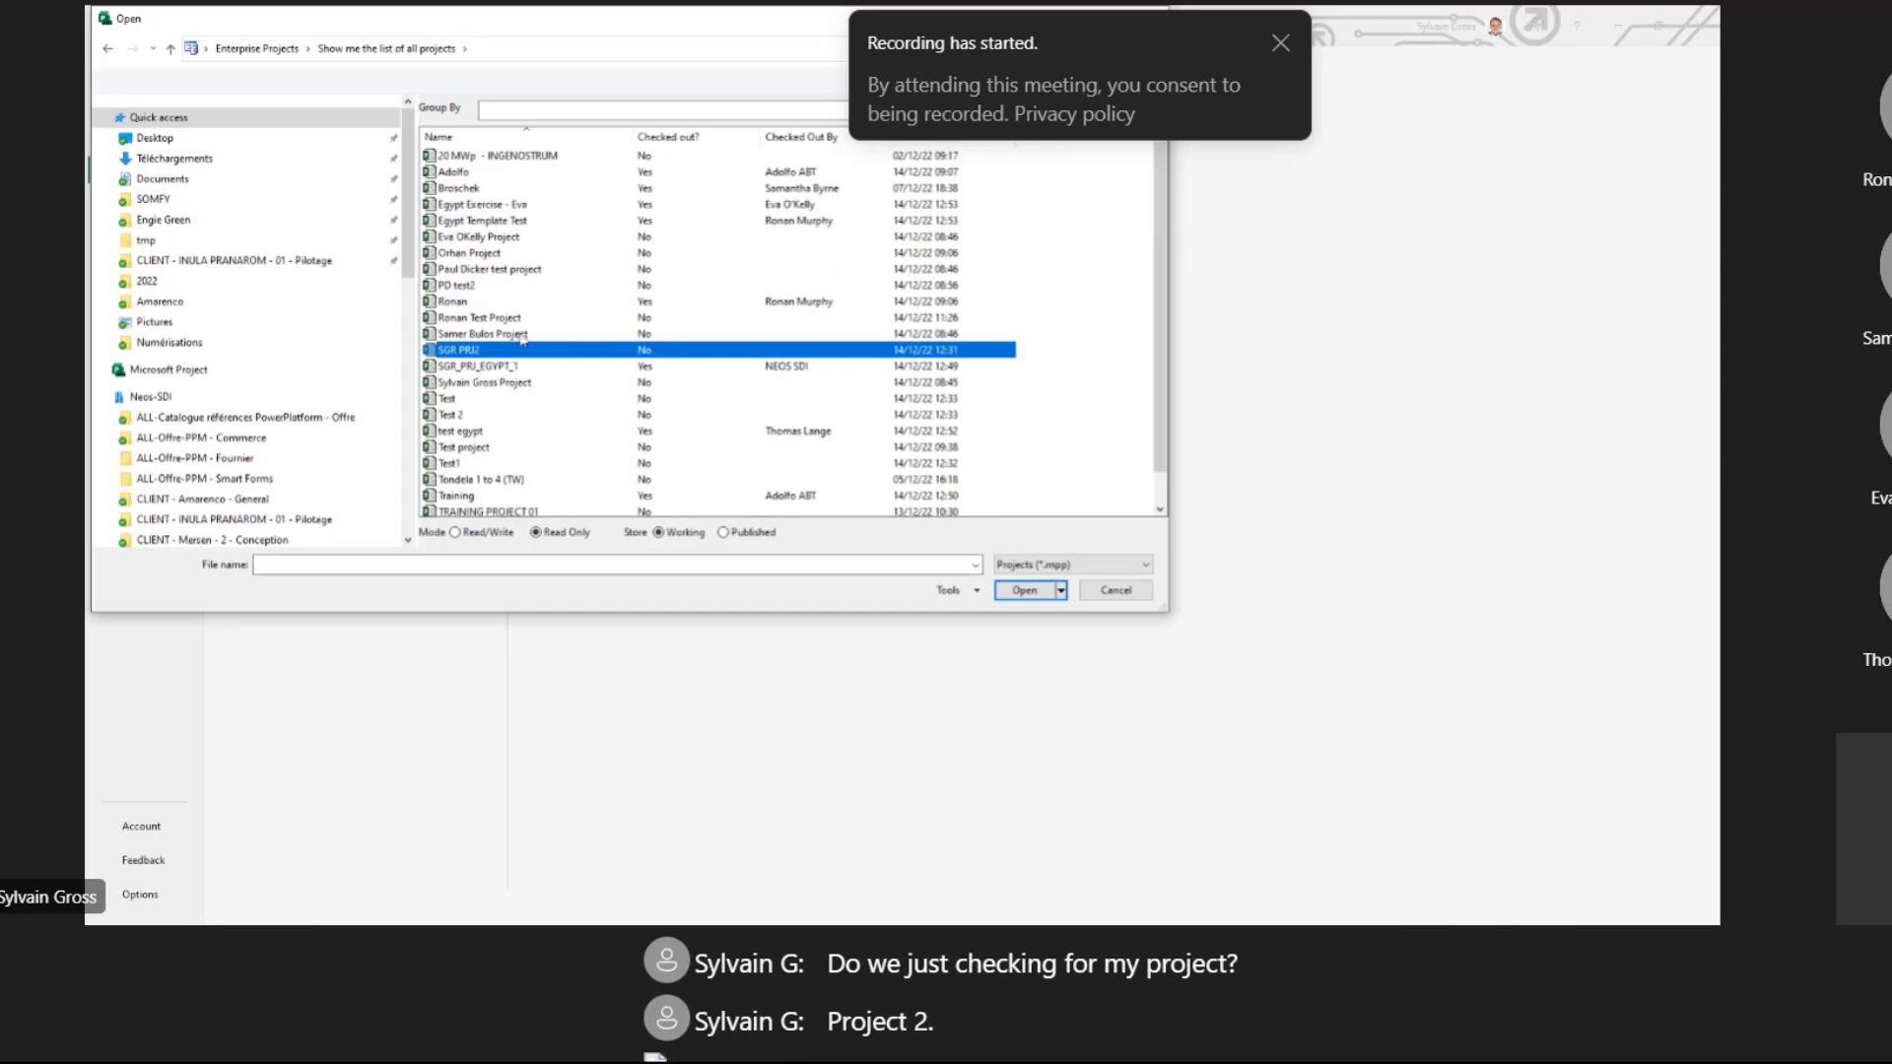
scroll(522, 340, down, 1)
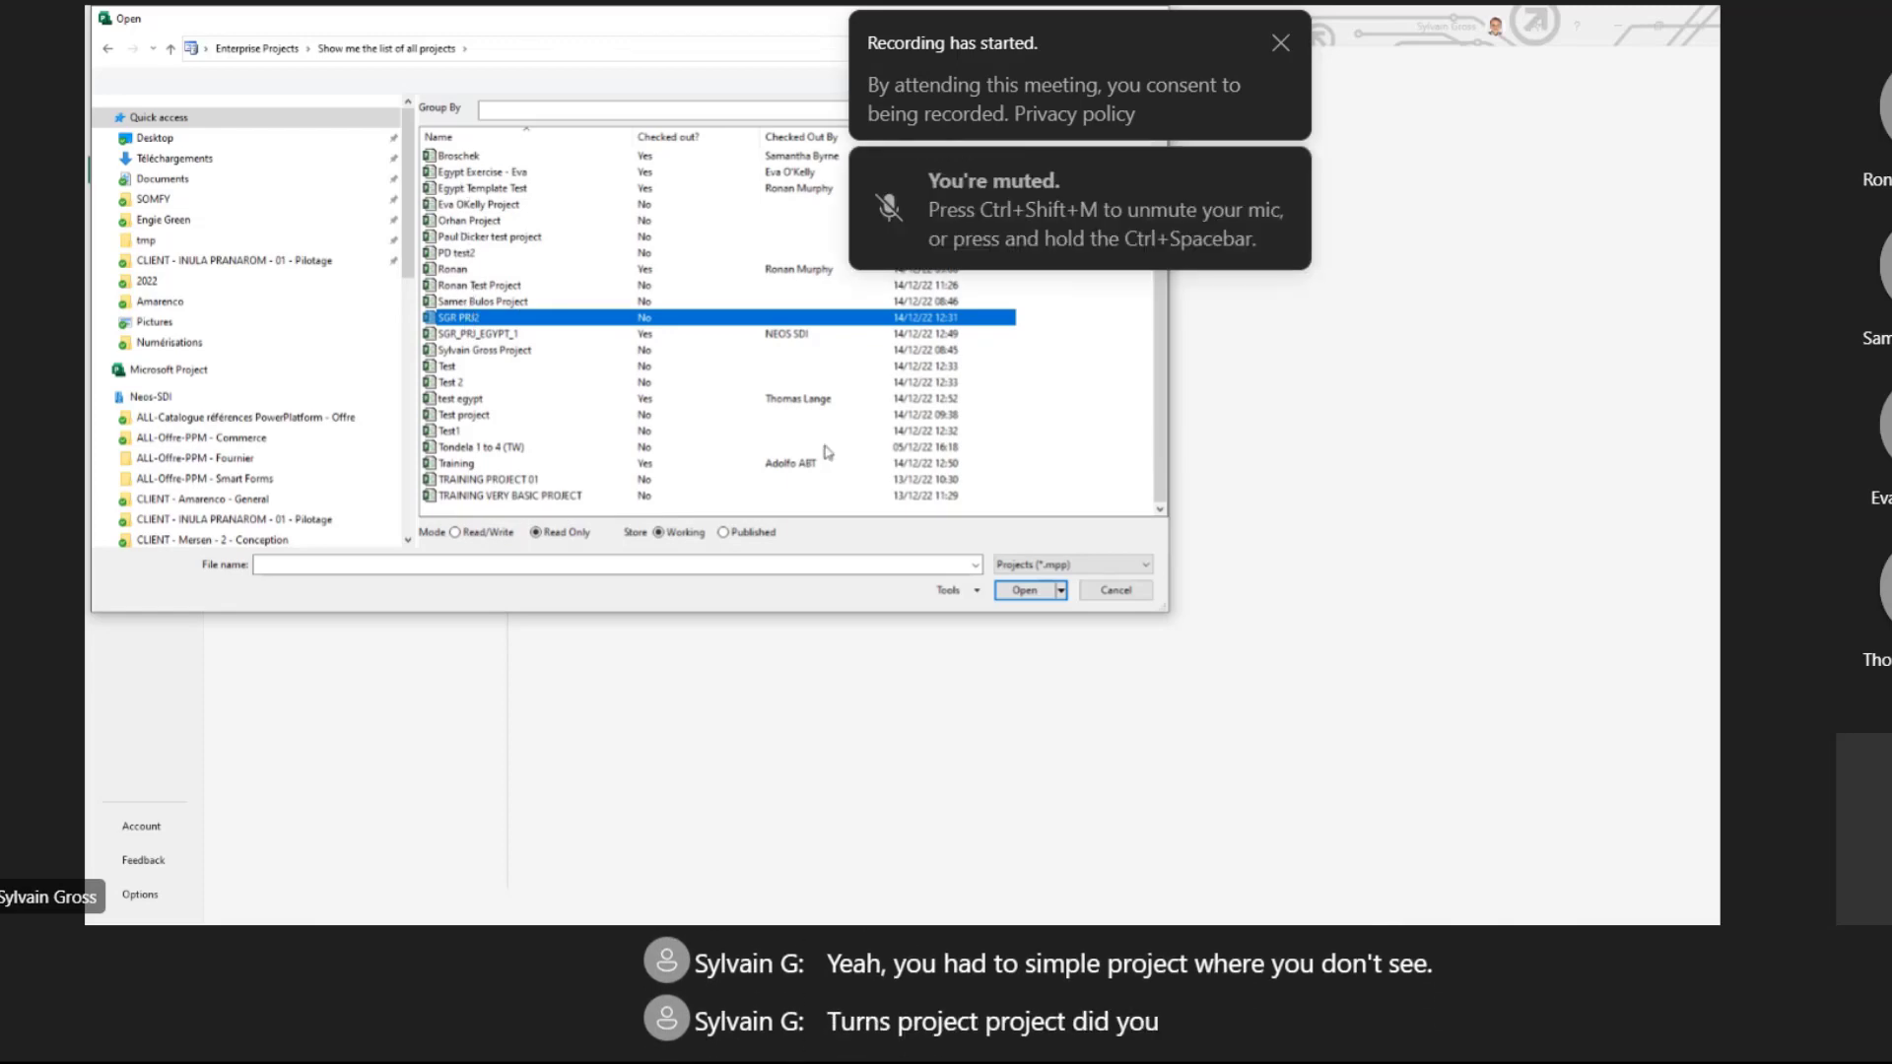
click(1029, 591)
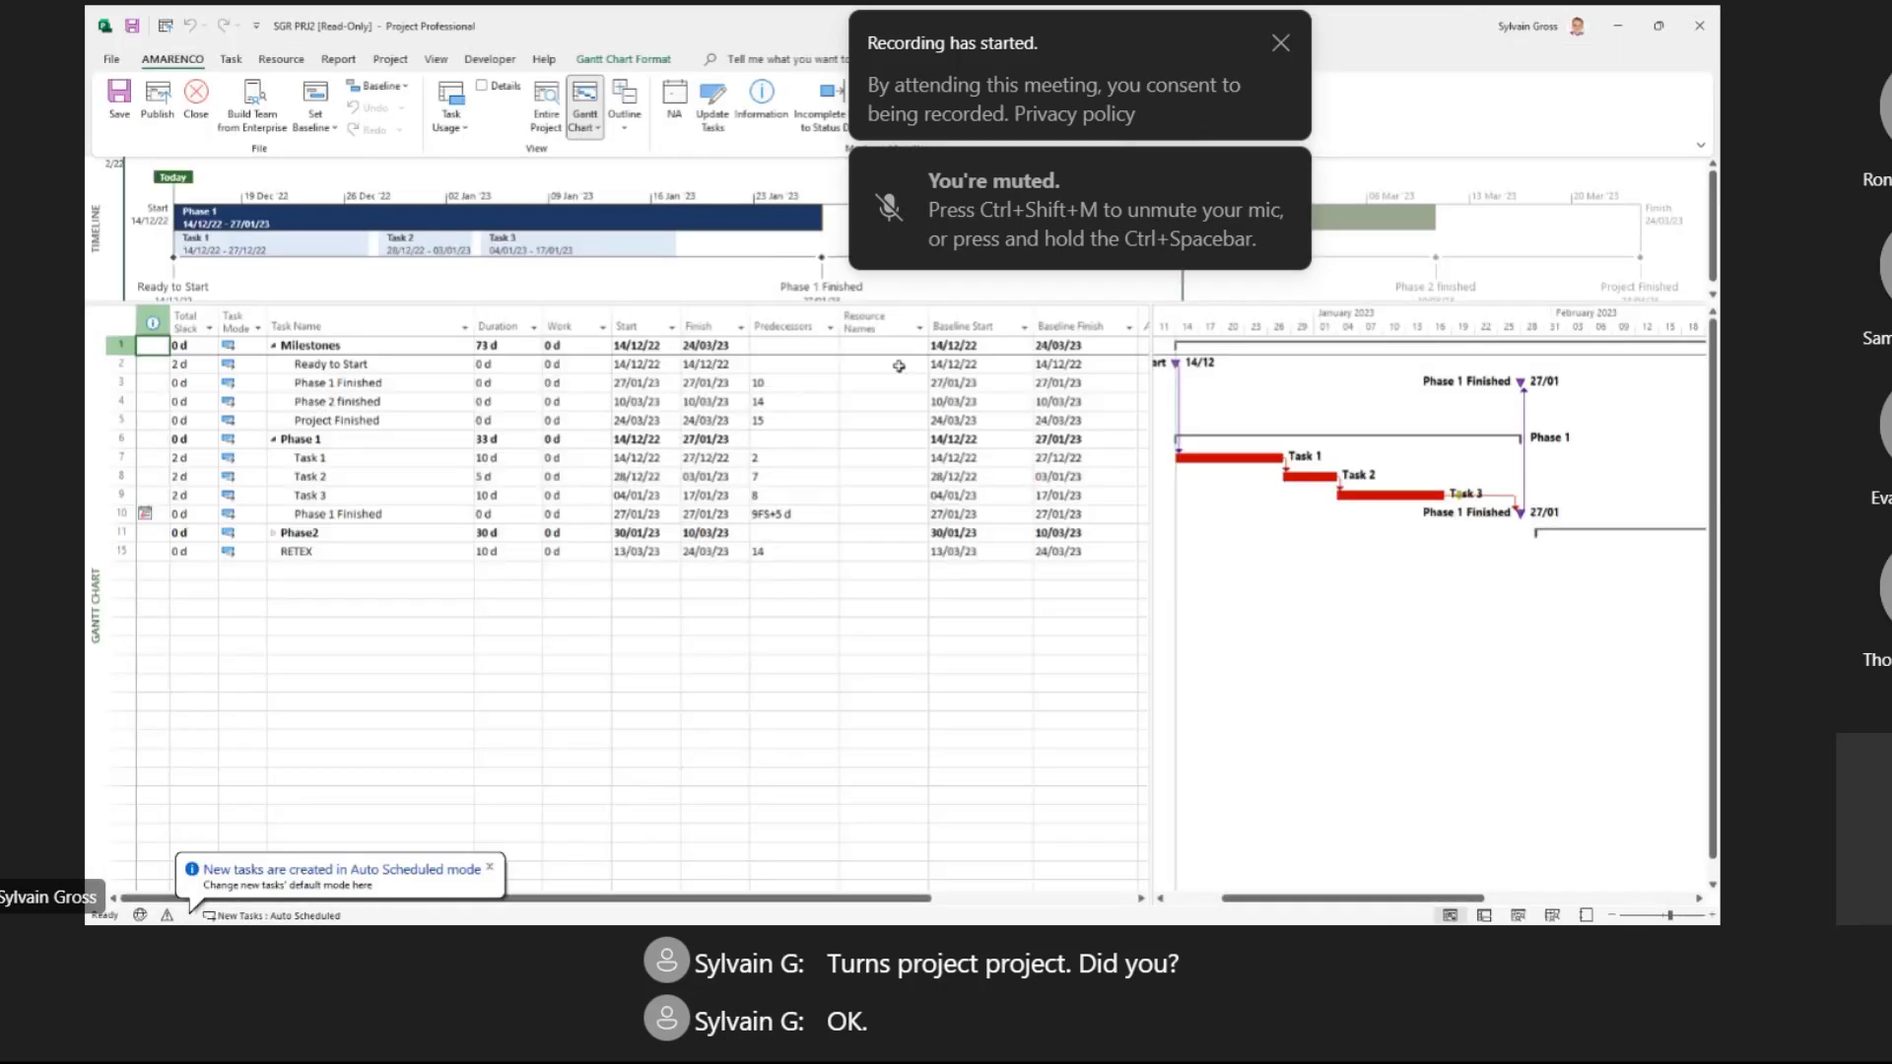
Step: Resize the split between the task table and the Gantt chart to show both, and check out the project for editing
click(393, 403)
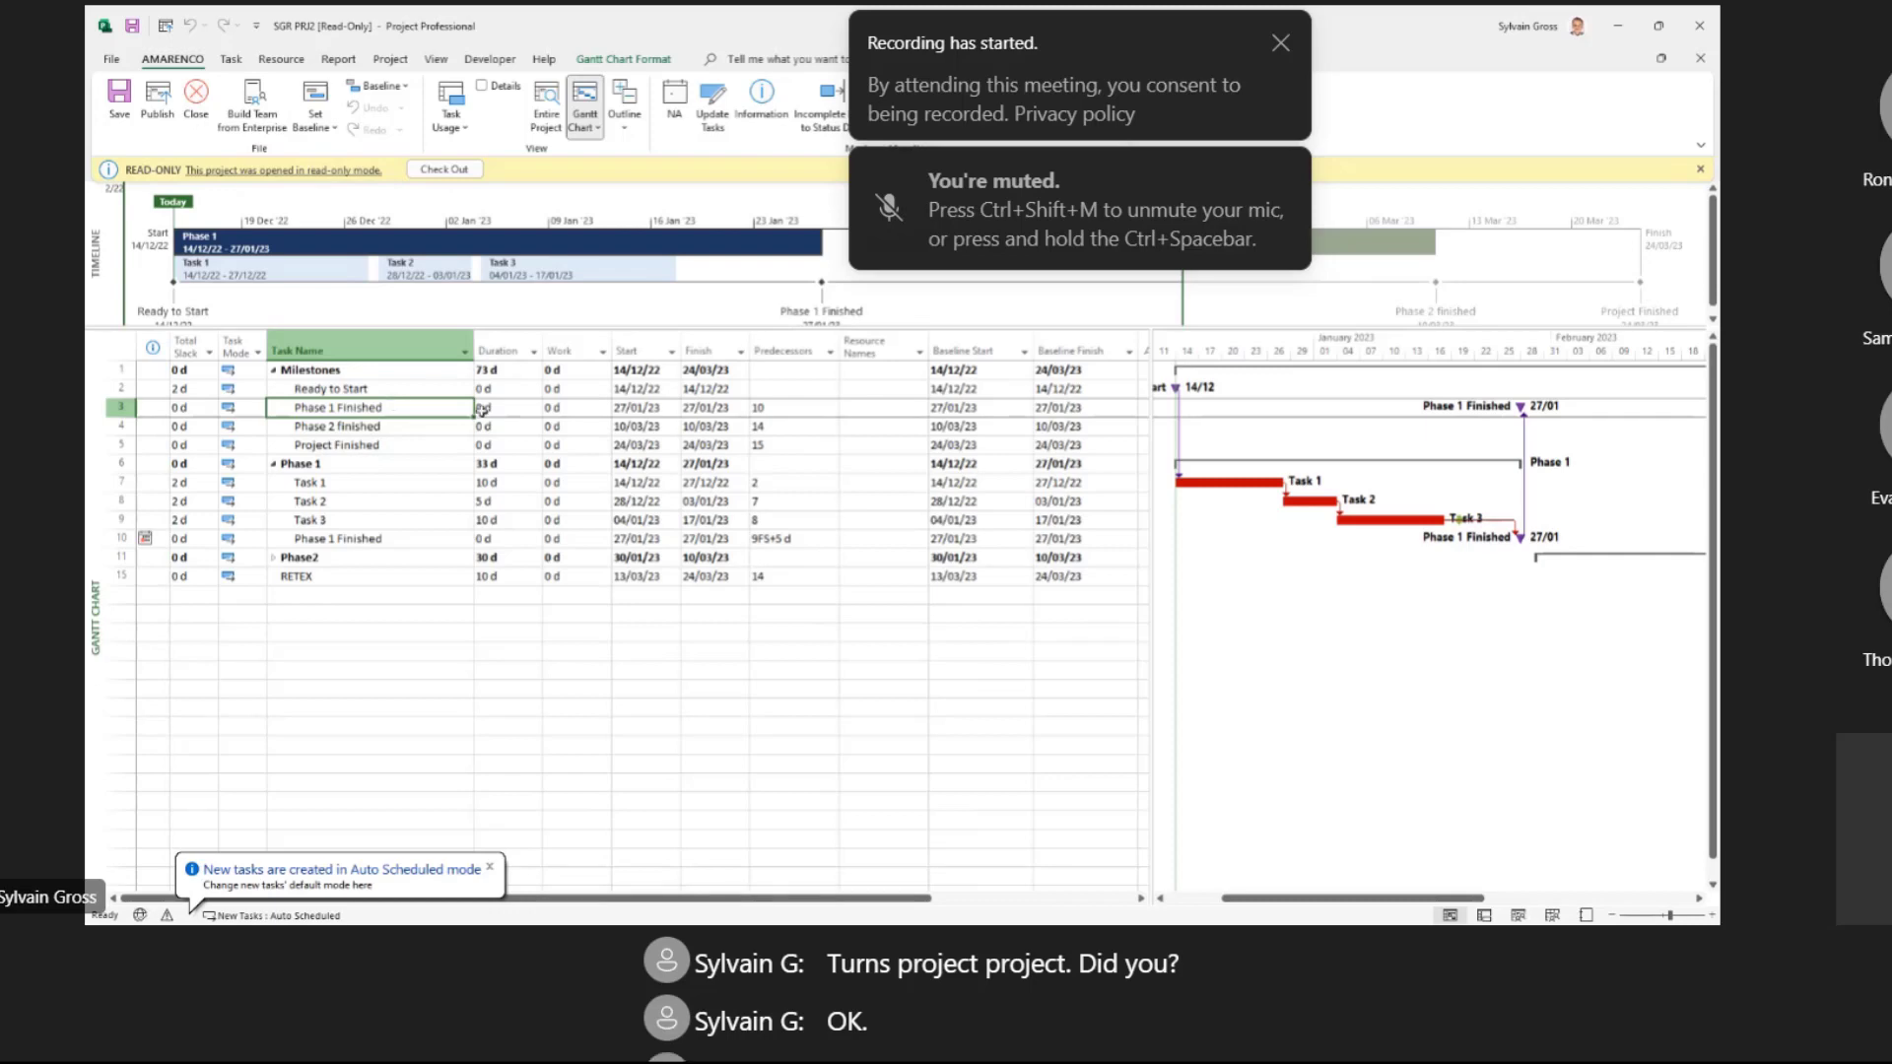
drag(642, 512, 607, 545)
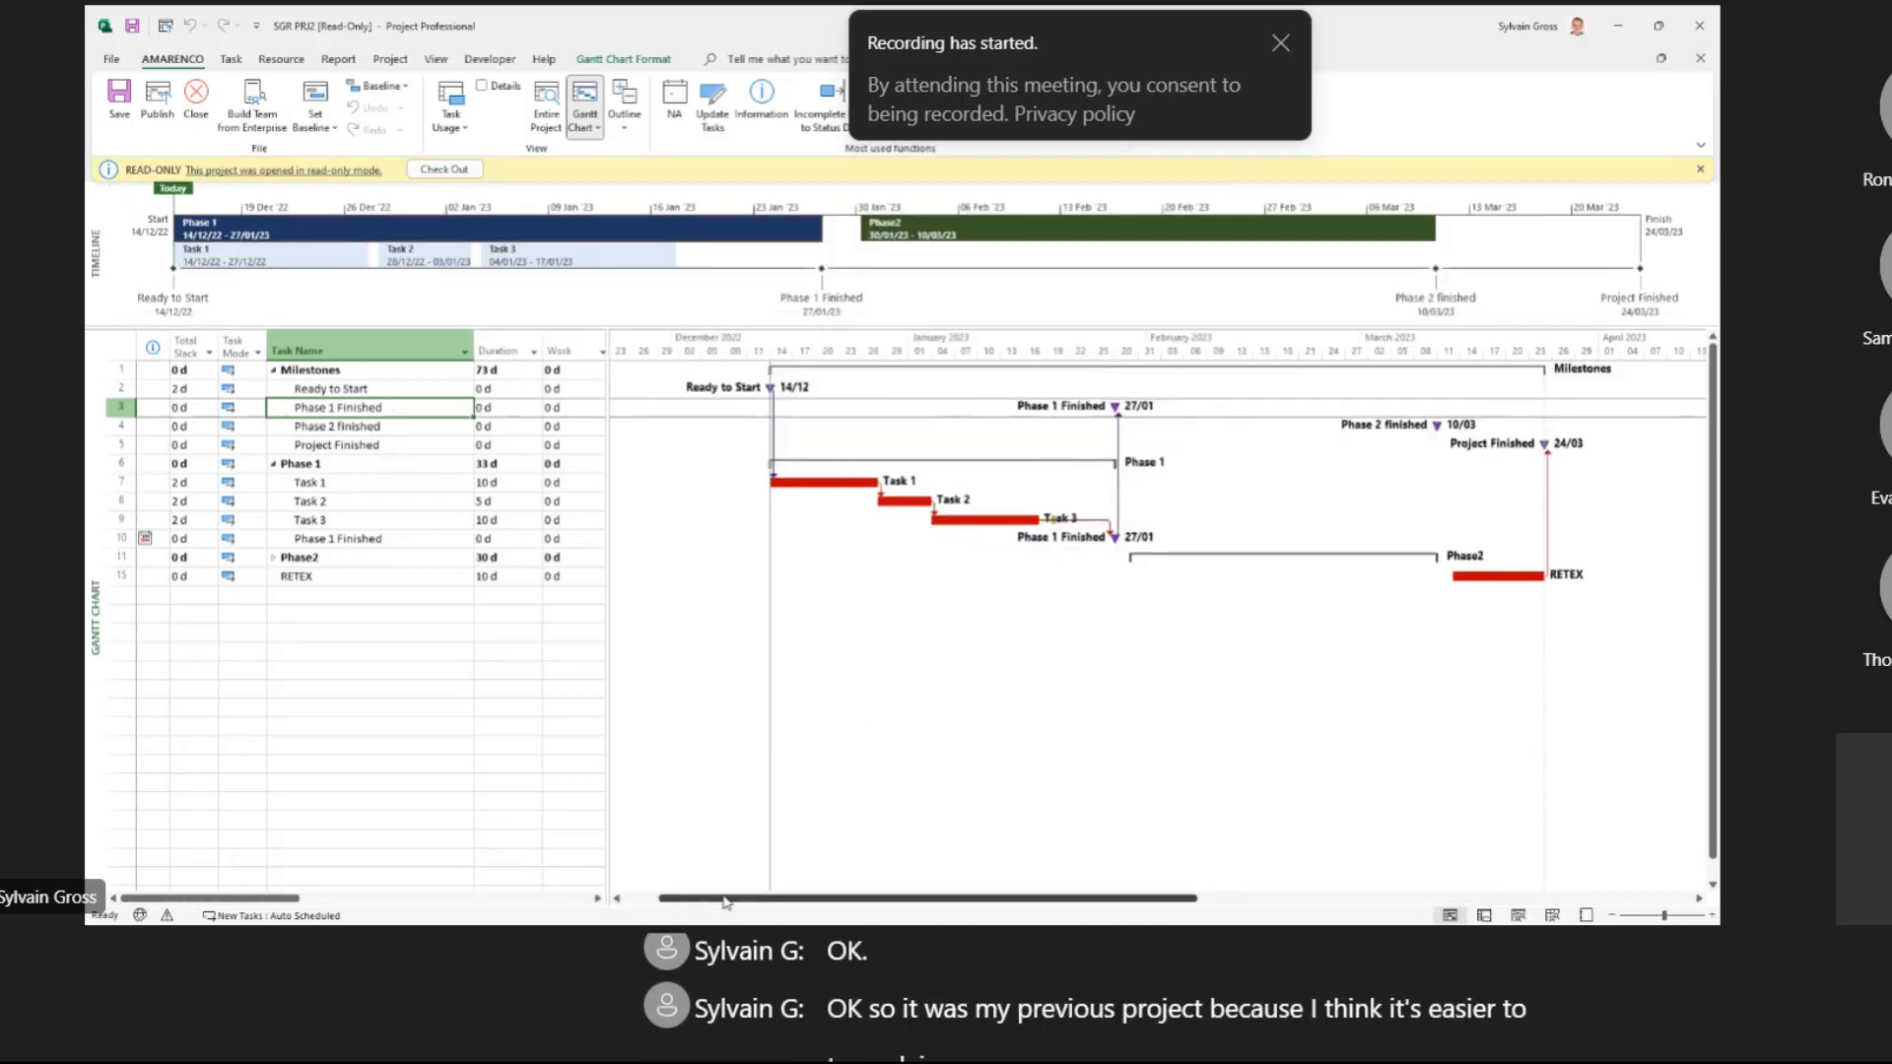
drag(768, 902, 746, 901)
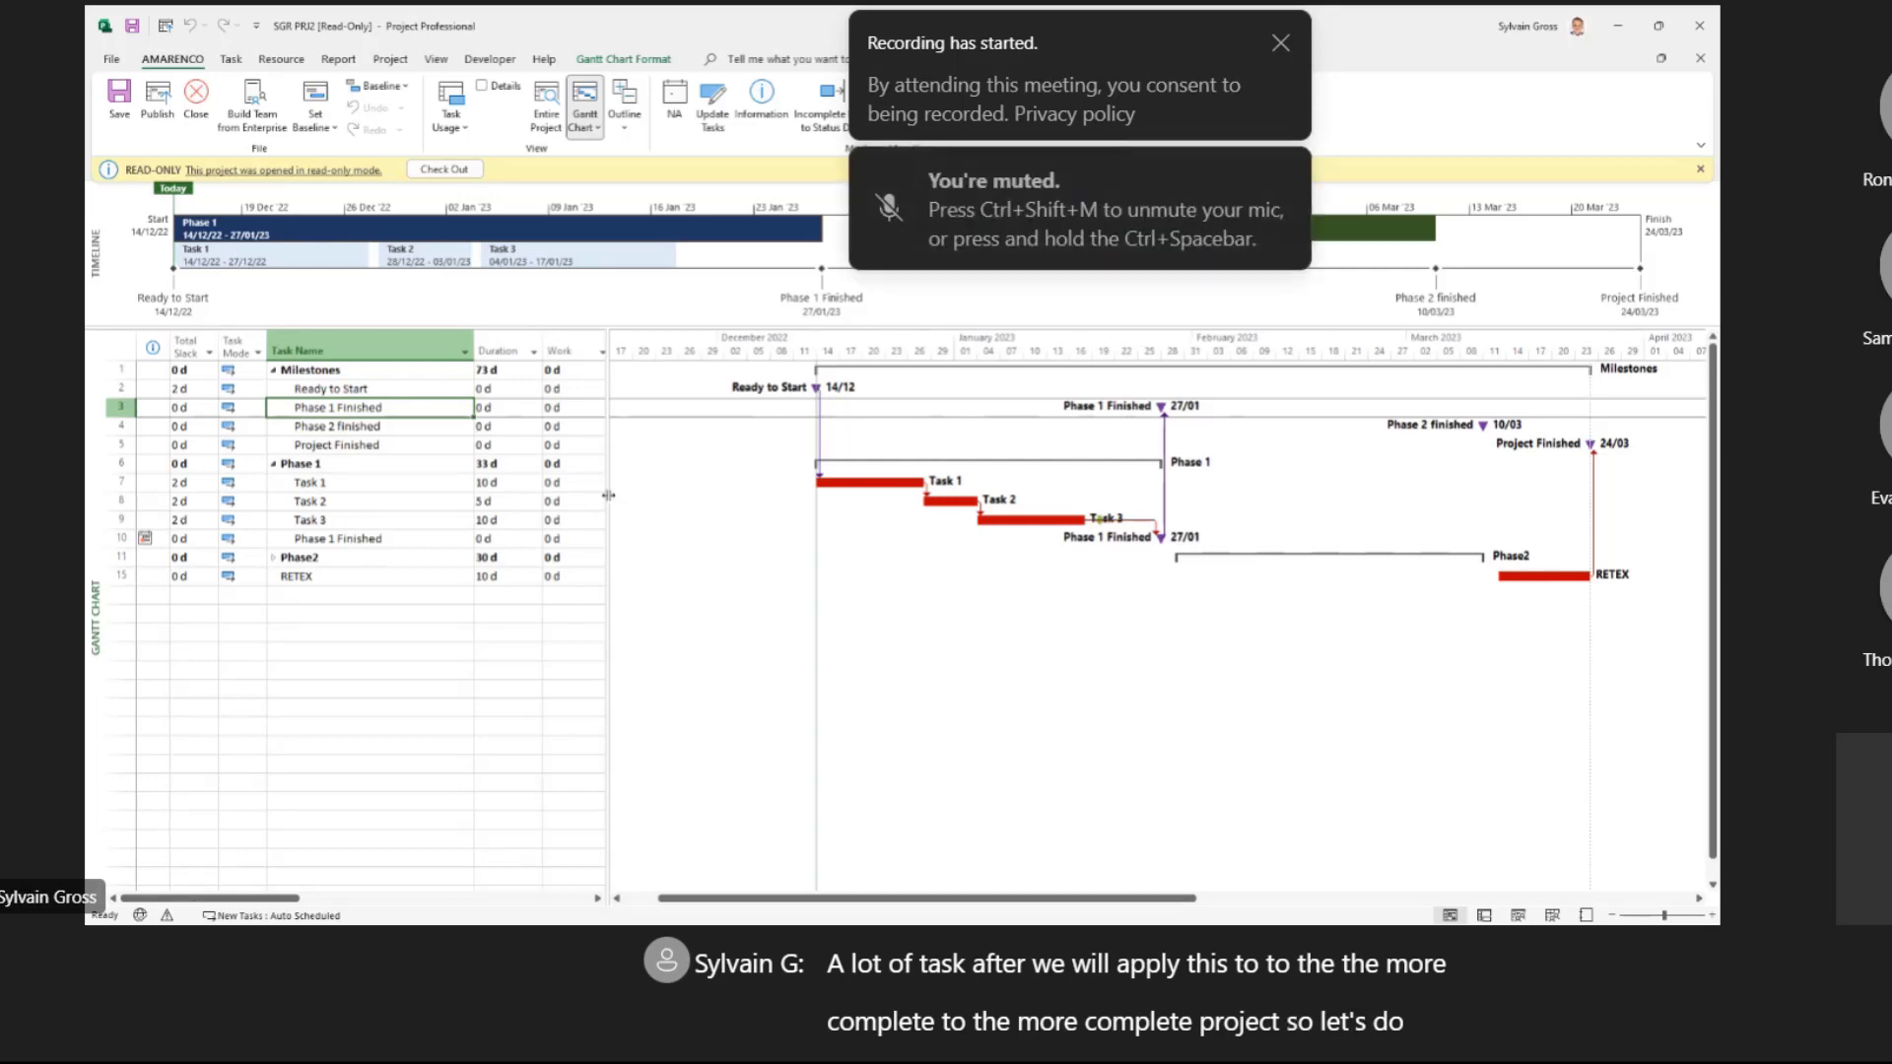
drag(945, 482, 979, 482)
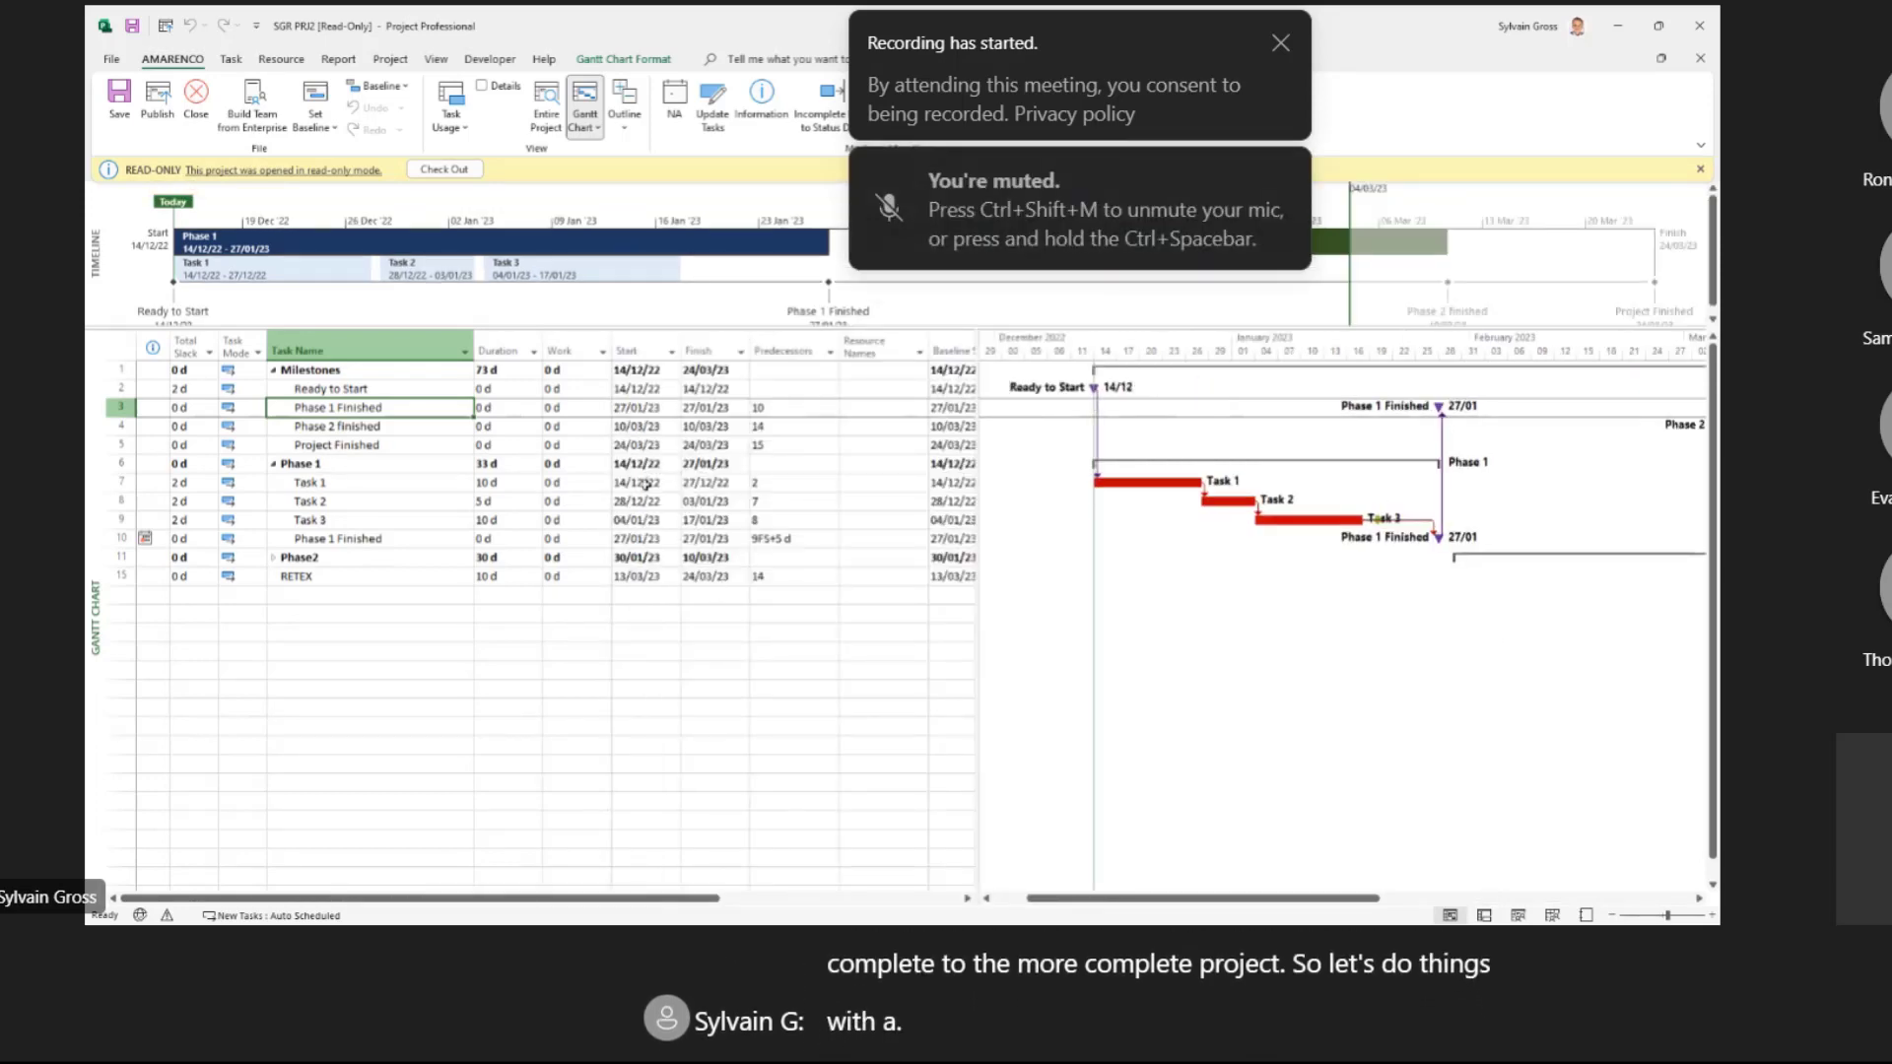
click(646, 483)
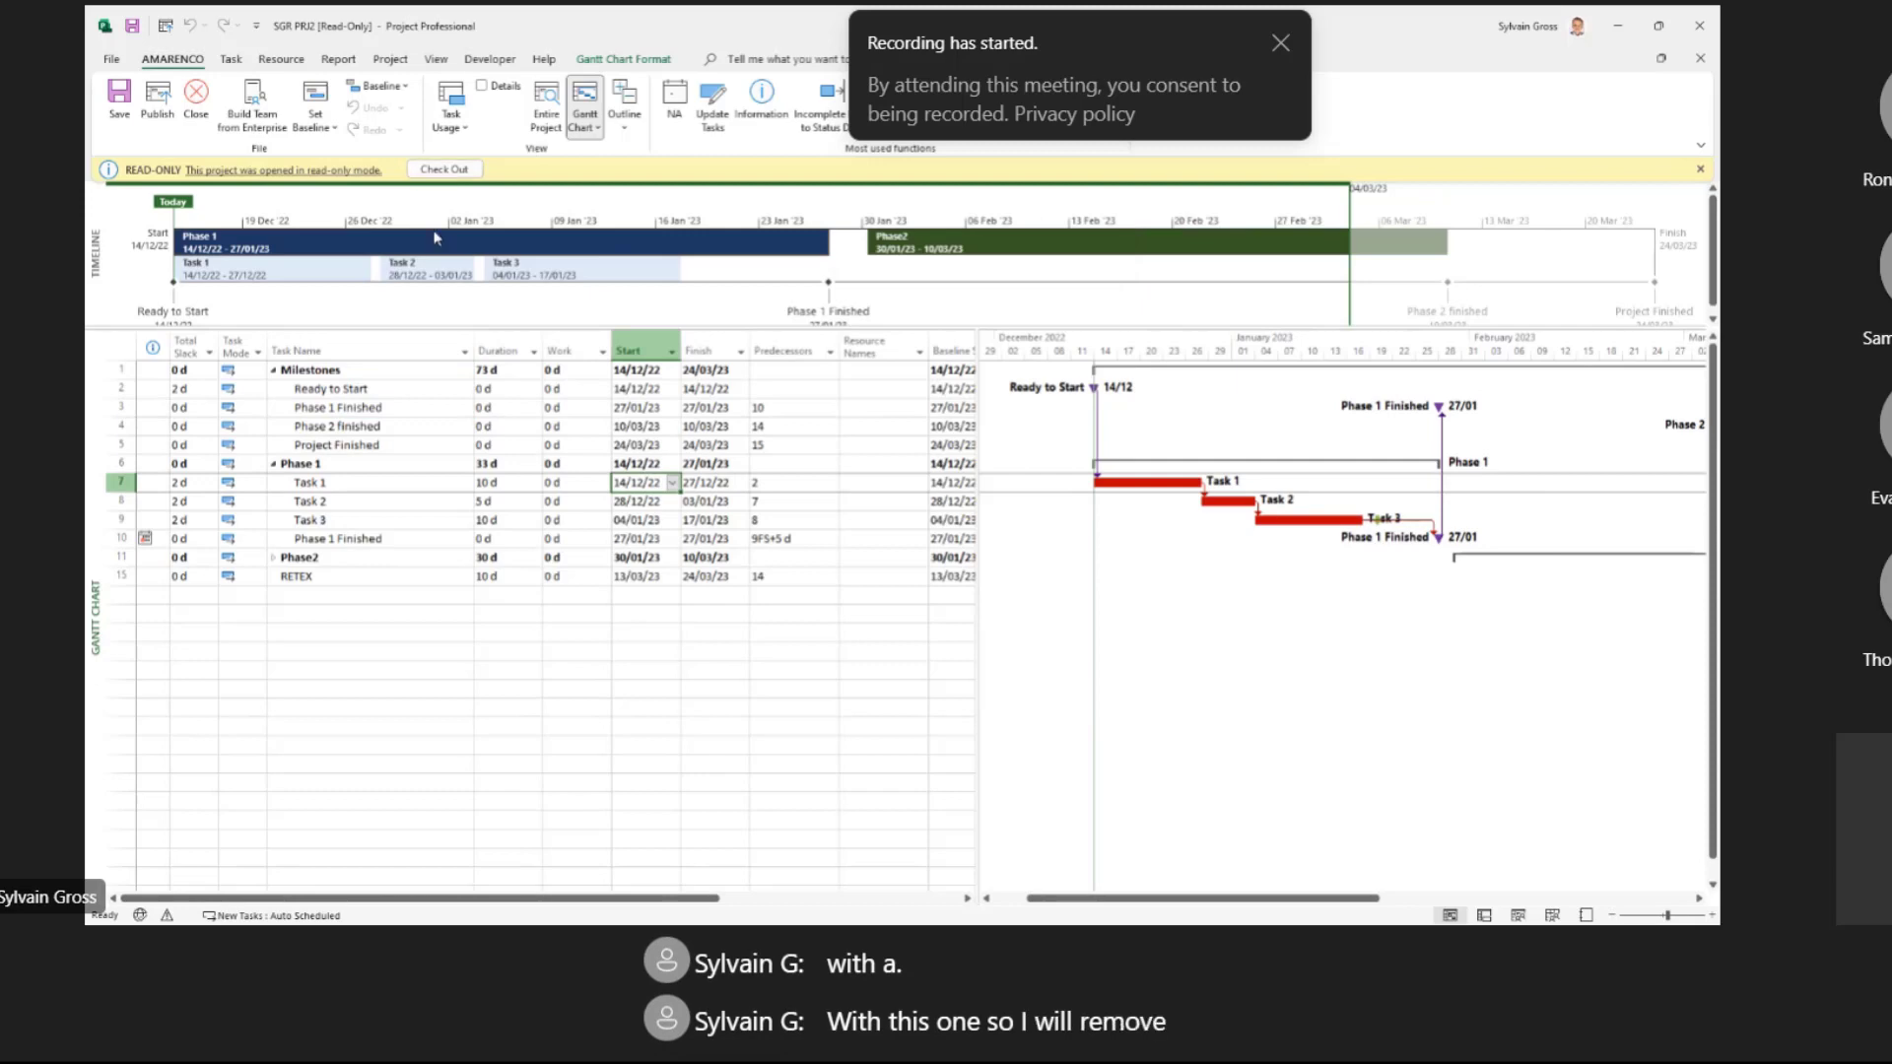
click(453, 169)
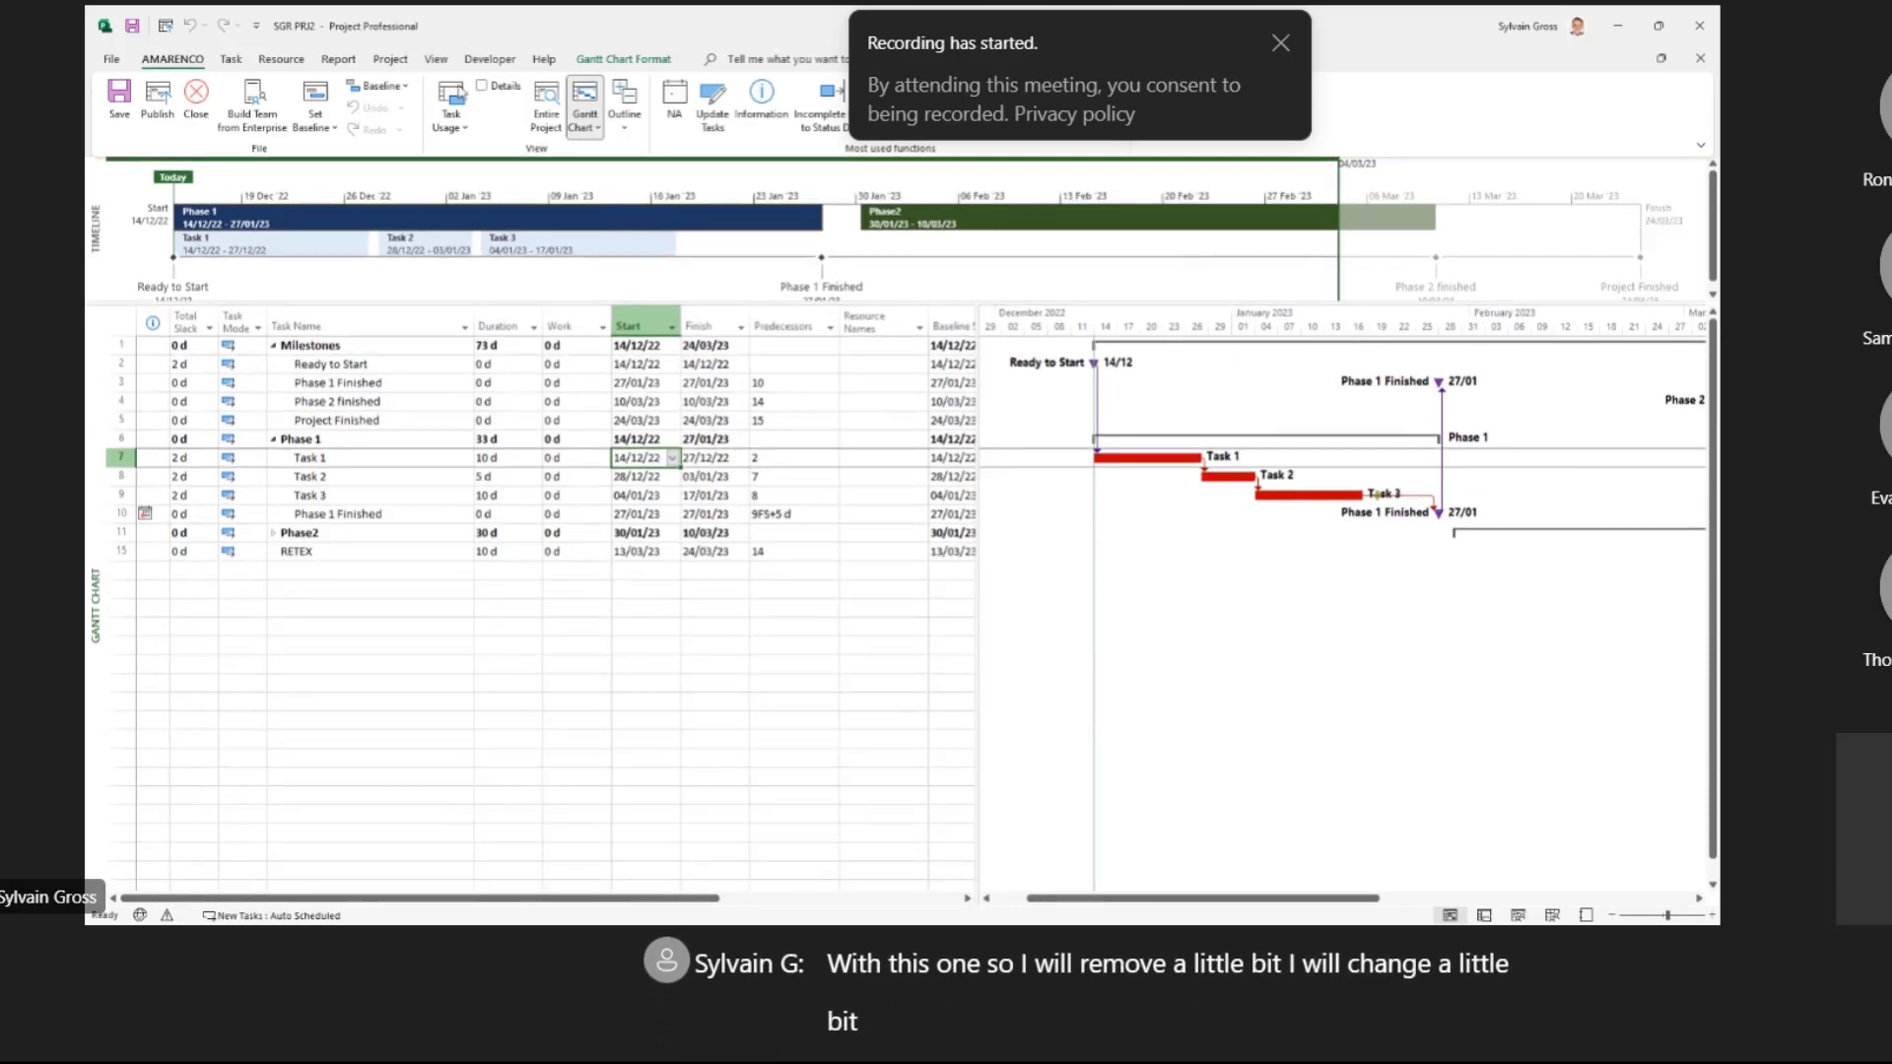
Step: Move the project to a new start date of 29/11/2022, moving deadlines along with it
click(391, 59)
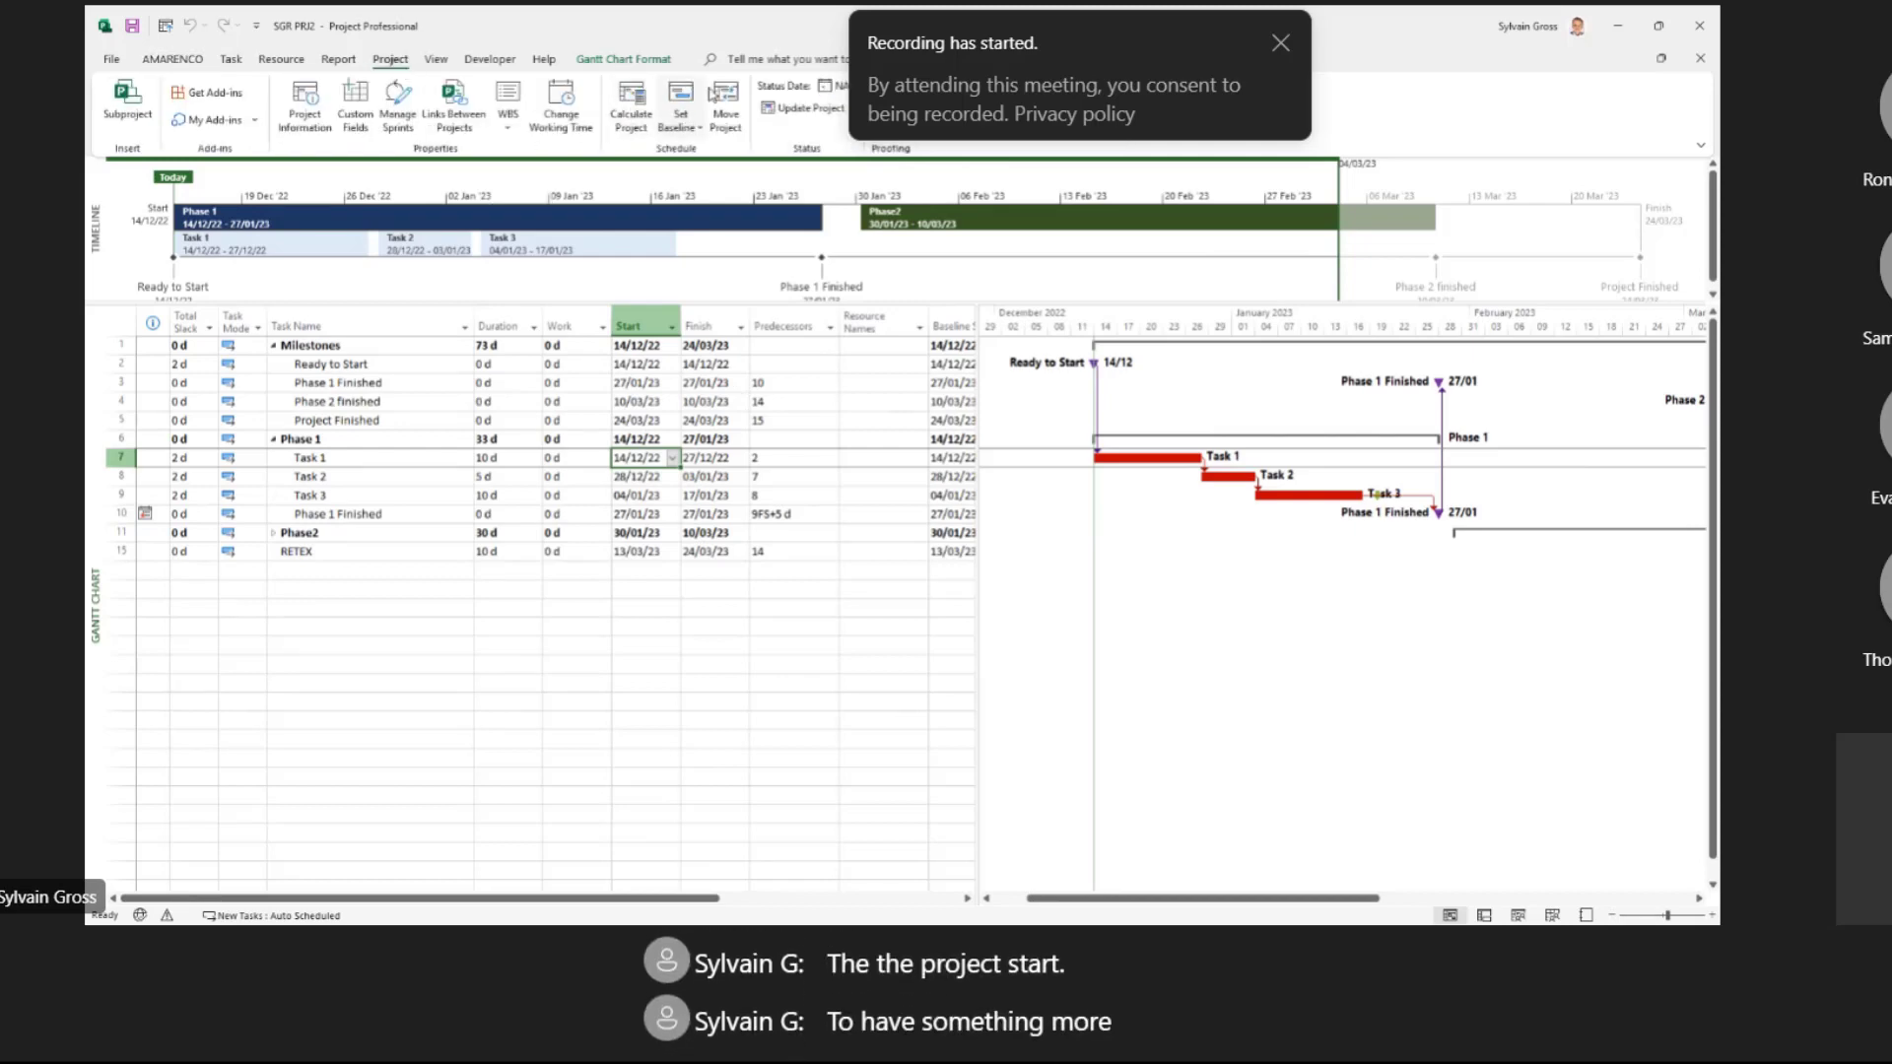
click(726, 106)
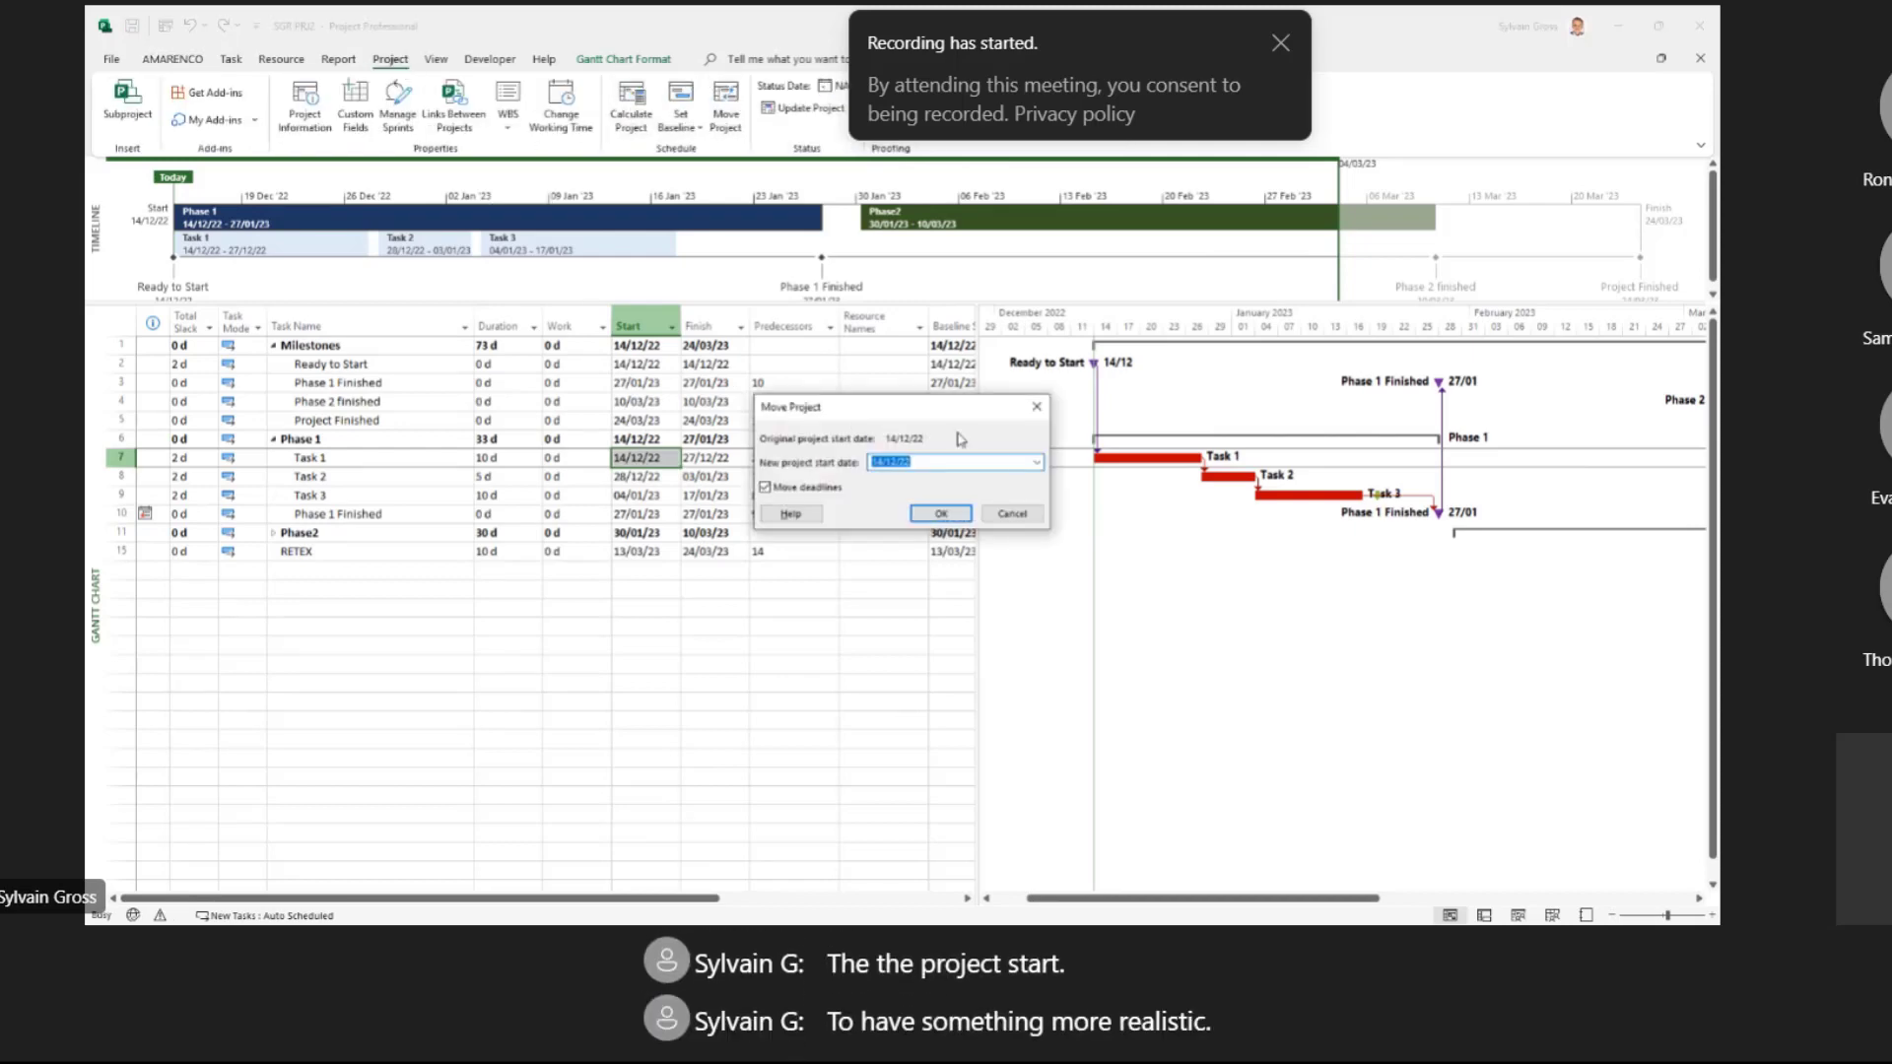
click(1038, 463)
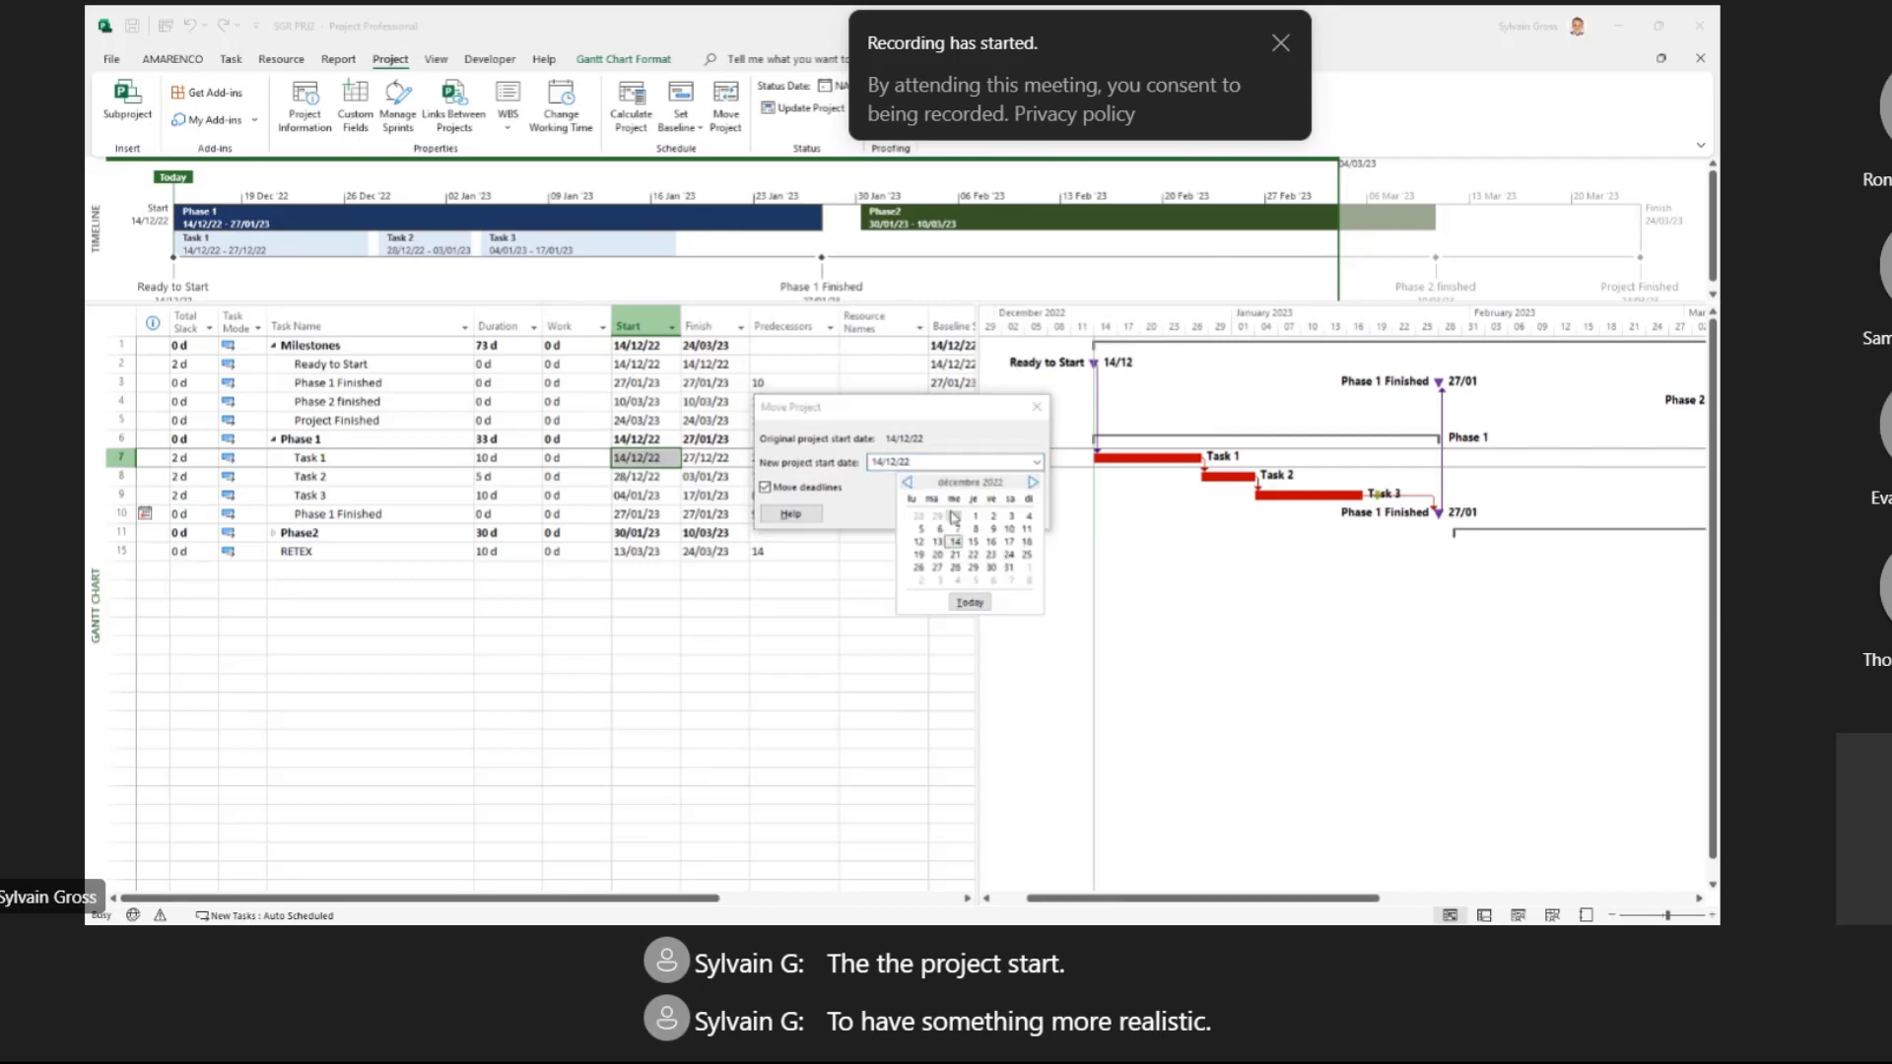
click(941, 516)
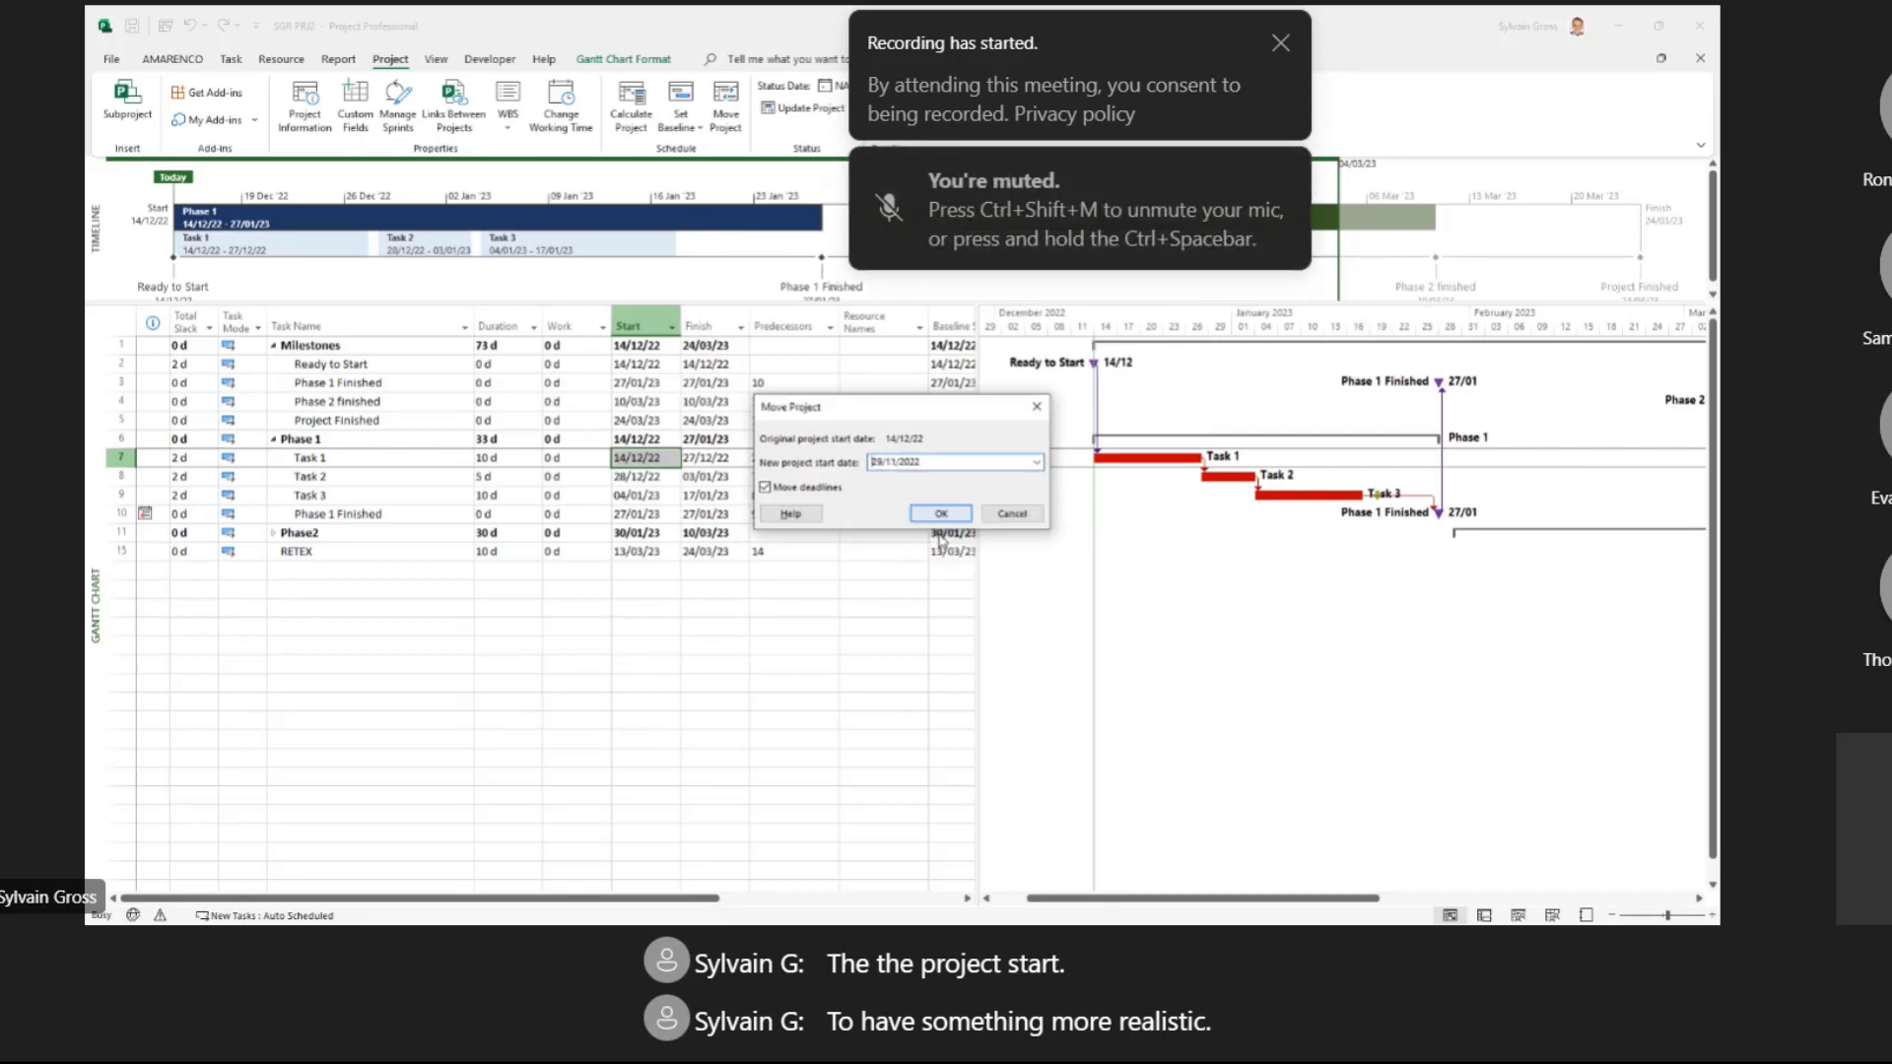
click(941, 514)
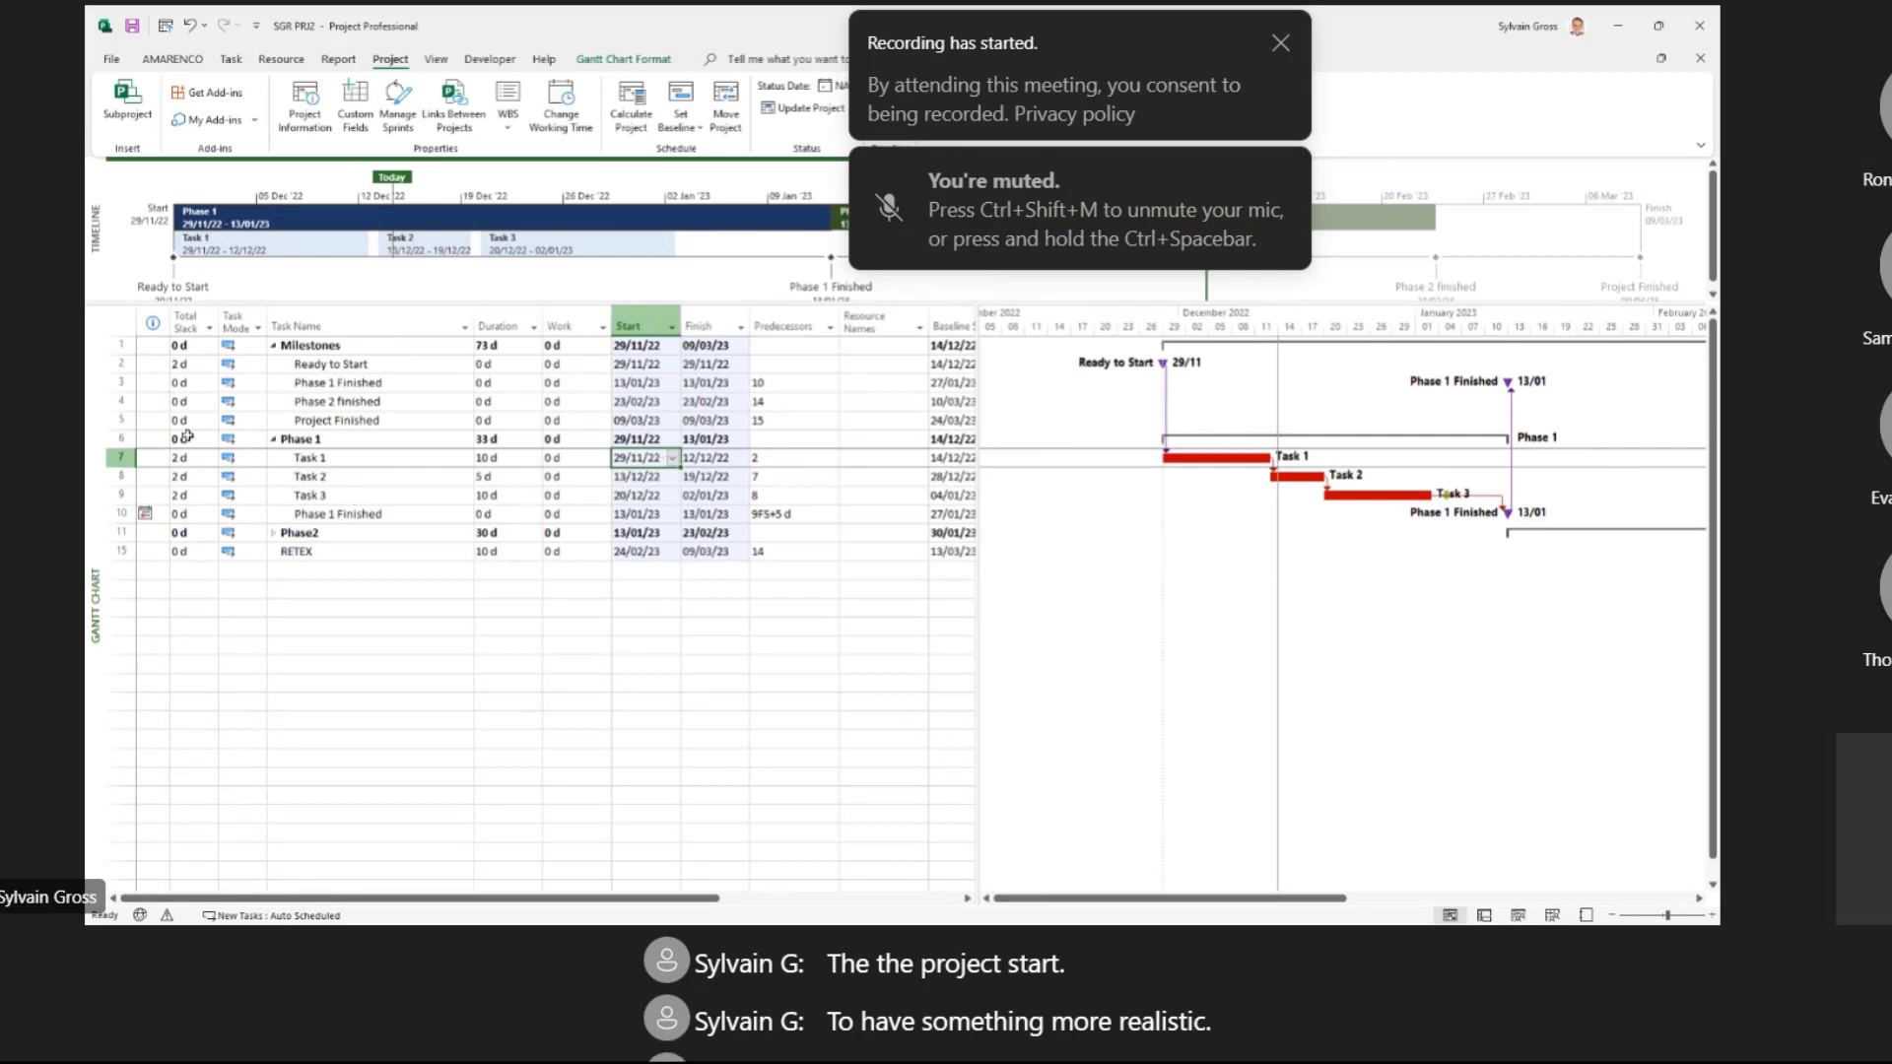
Step: Insert a Status Indicator column in front of the indicators column of the task table
click(414, 456)
key(Left)
key(Left)
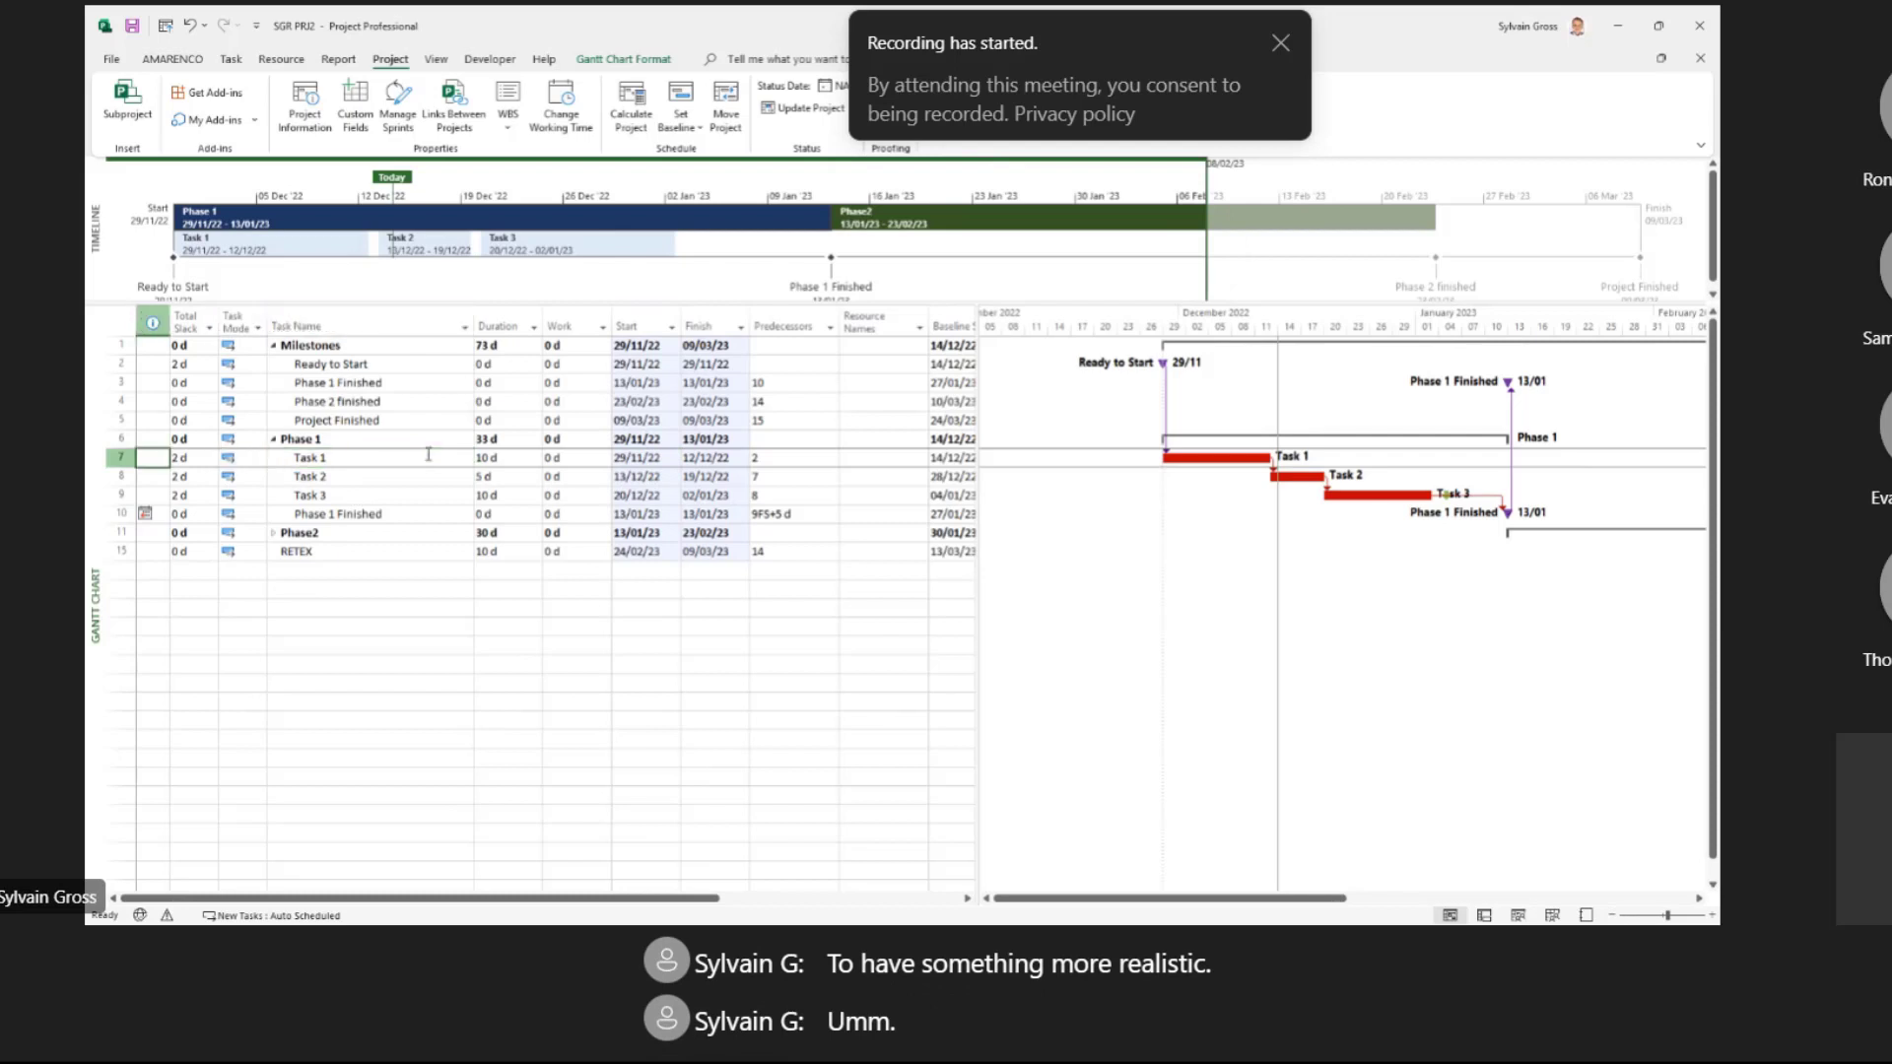
click(157, 320)
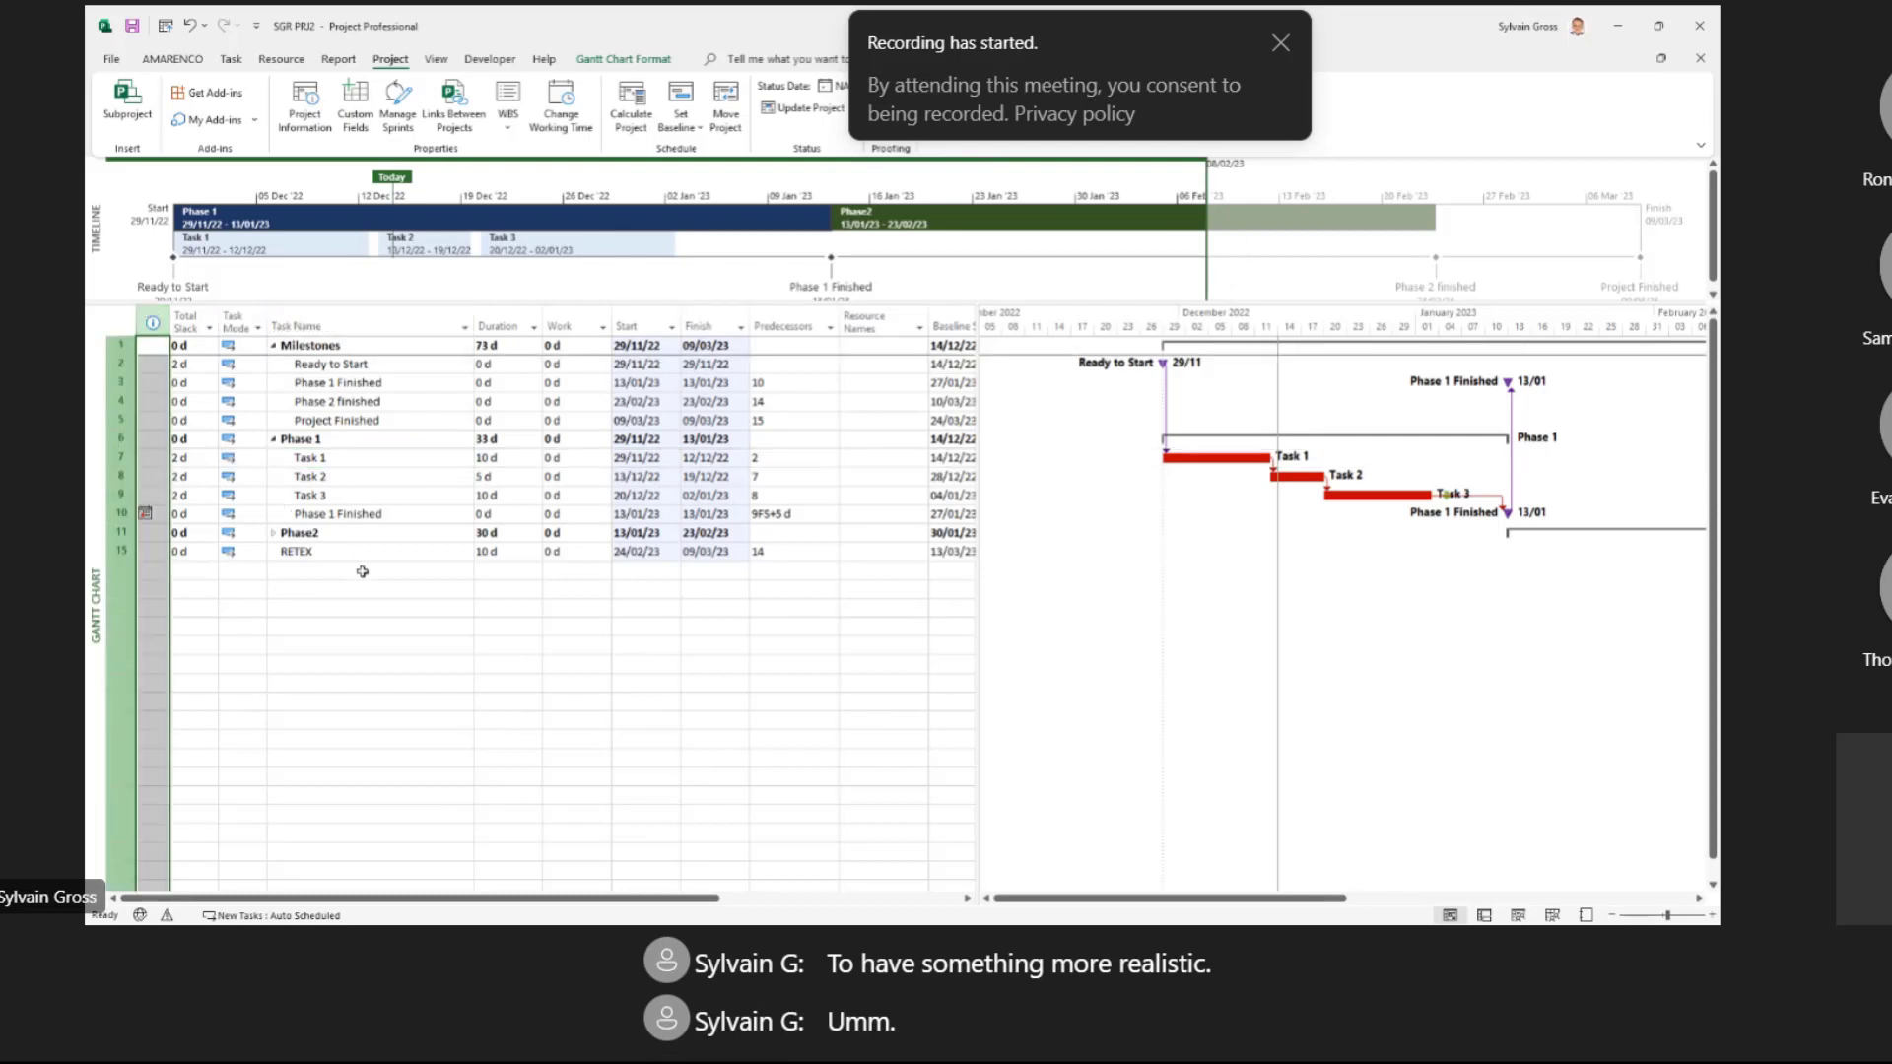
key(Insert)
text(status)
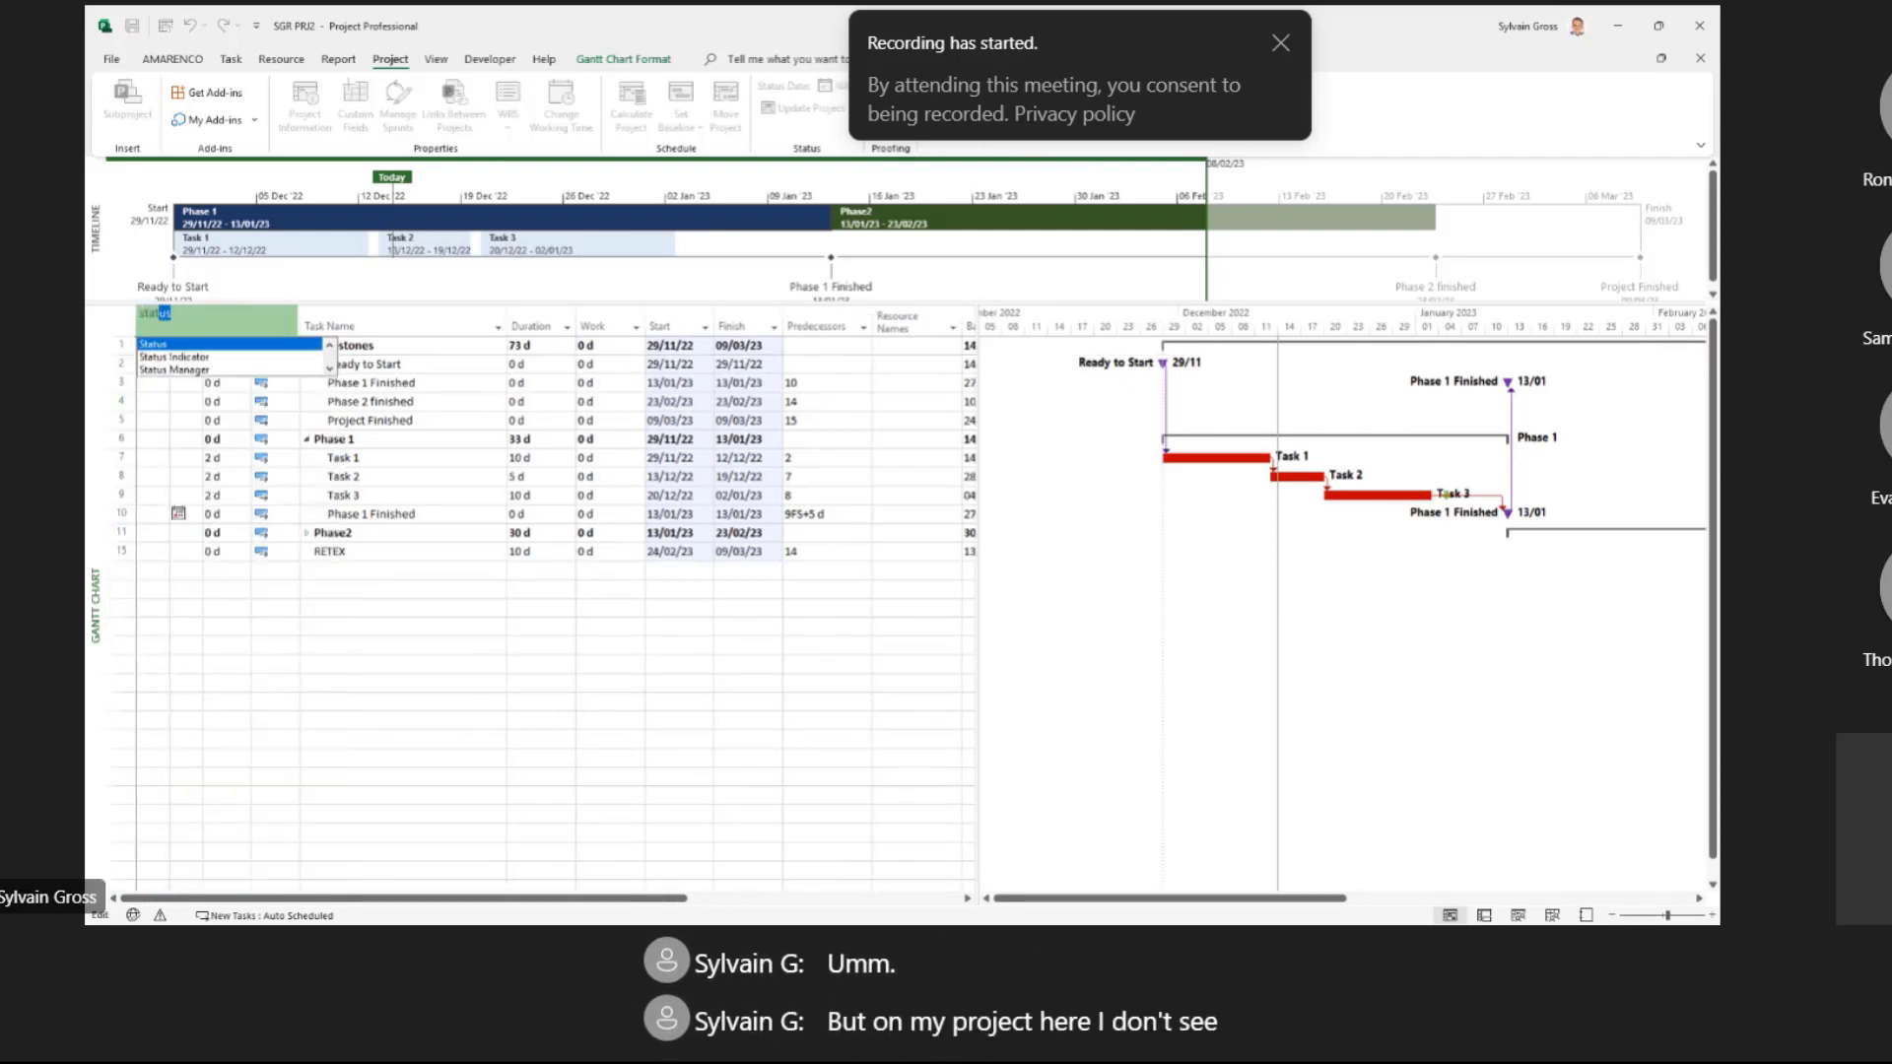
key(Down)
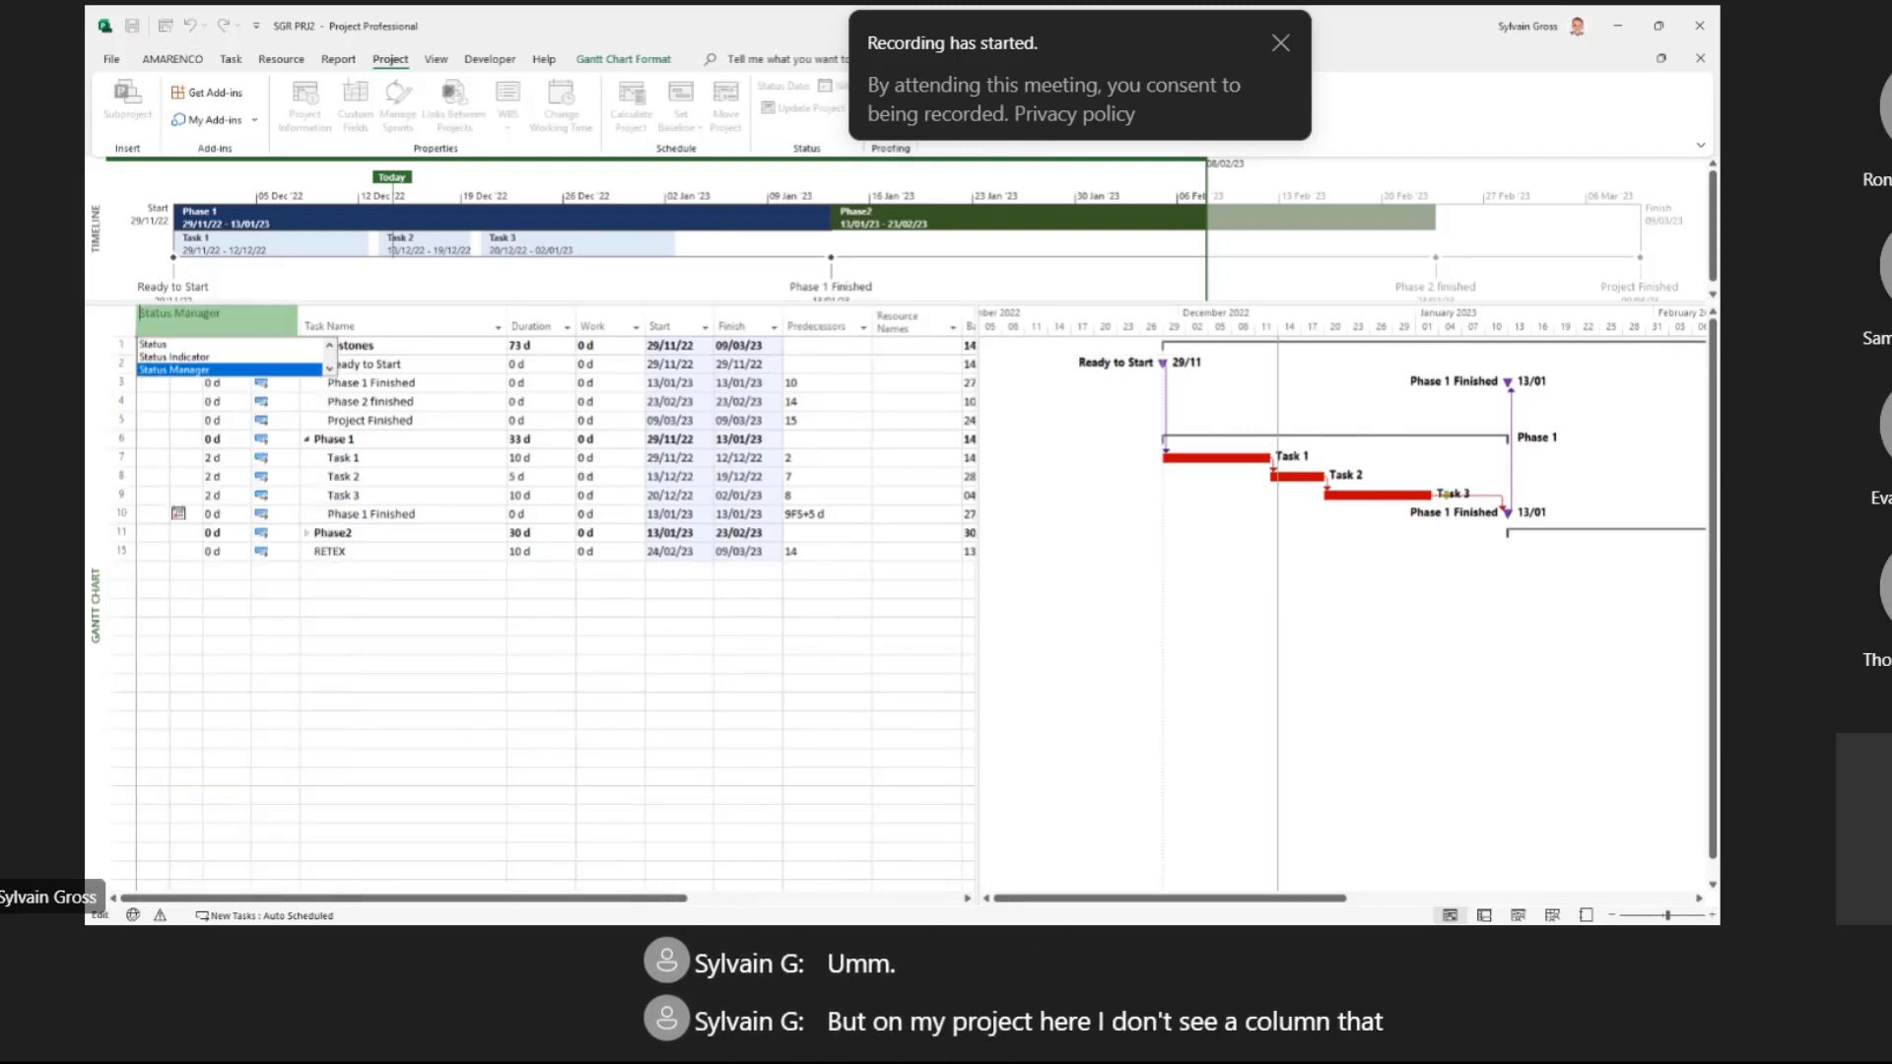
key(Return)
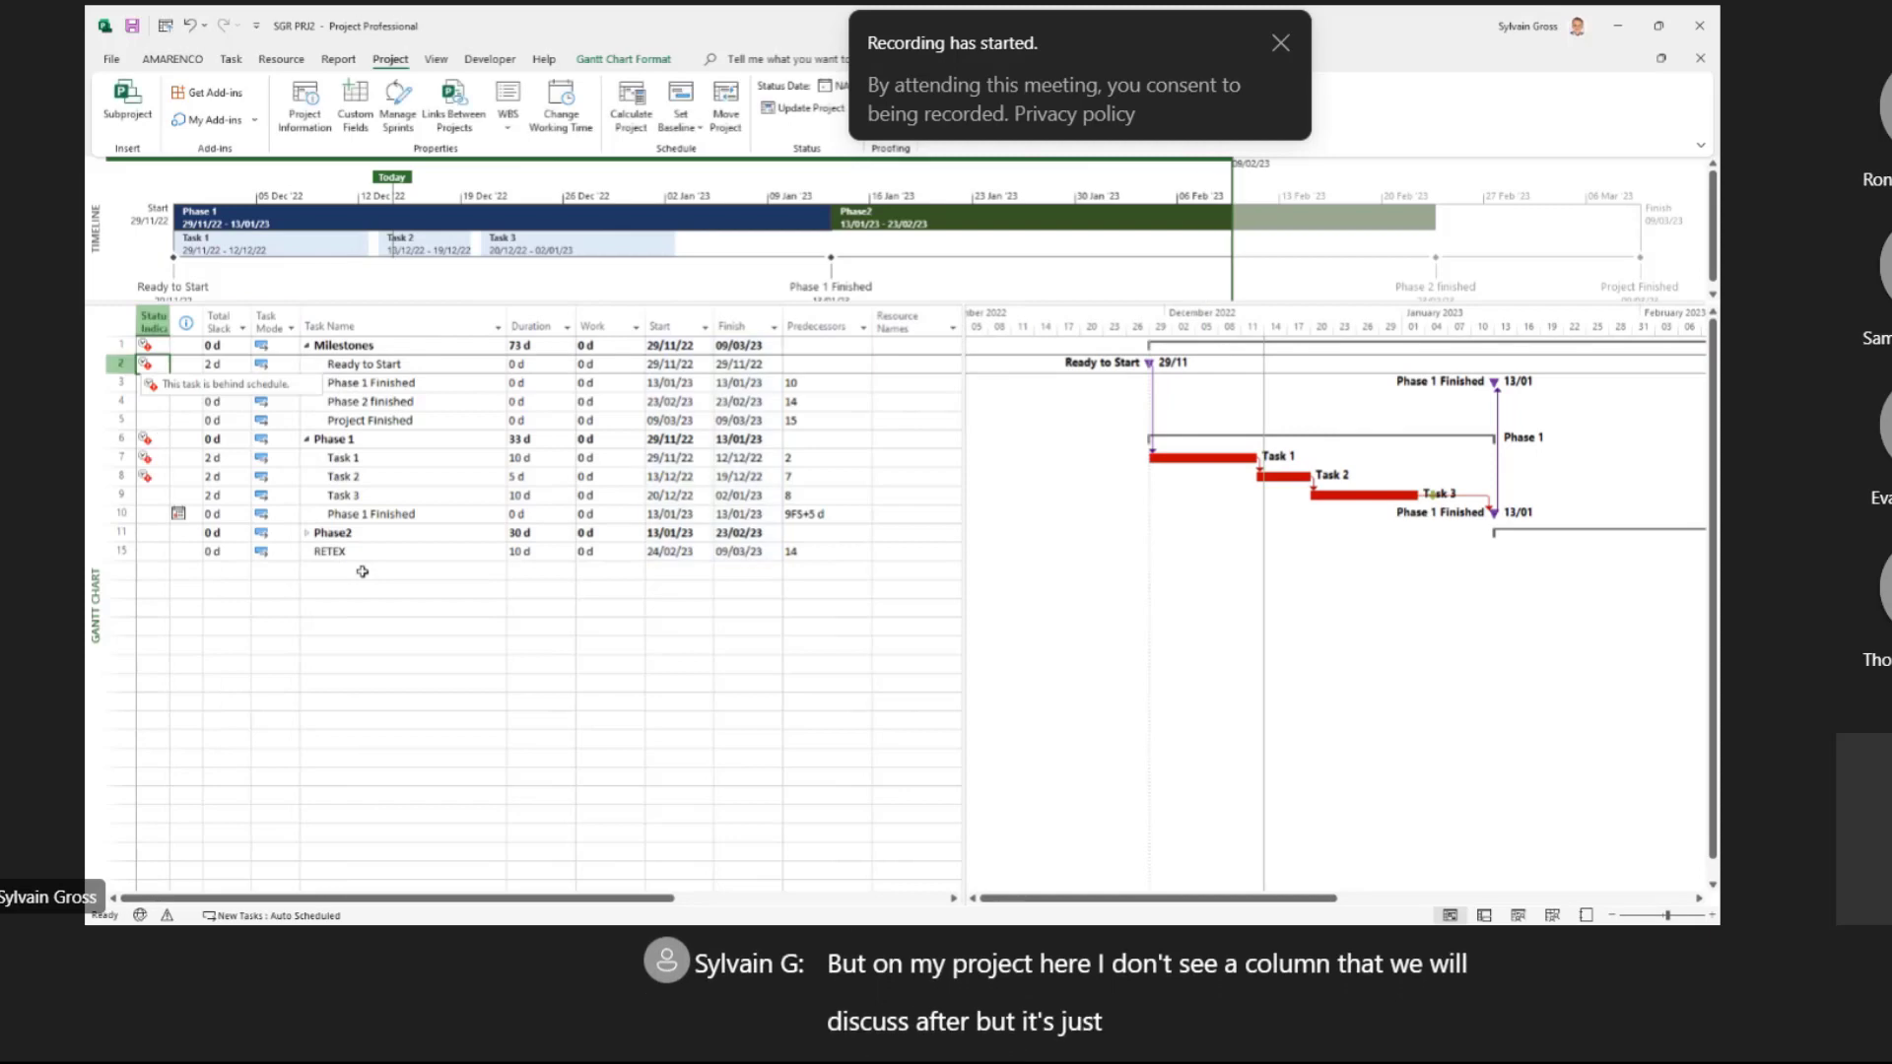
Step: Set the duration of Task 1 in Phase 1 to 8 days
click(604, 407)
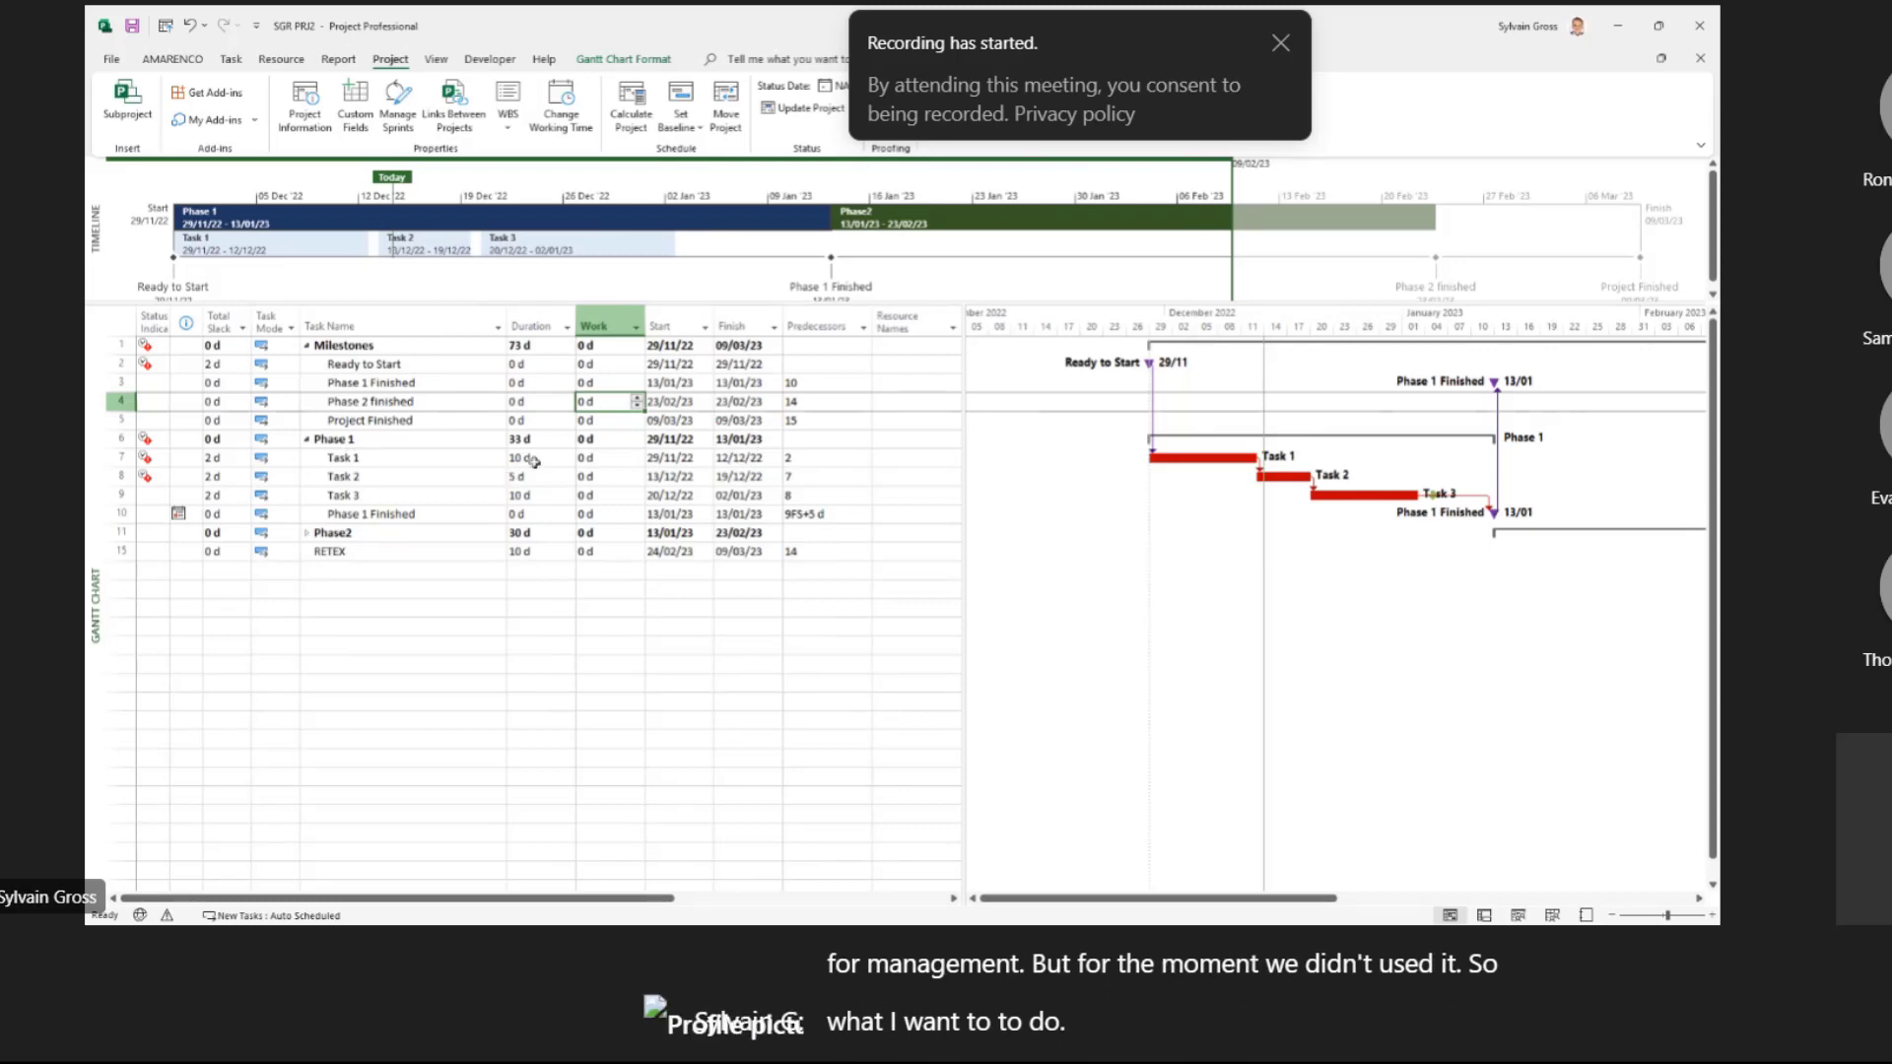
click(533, 459)
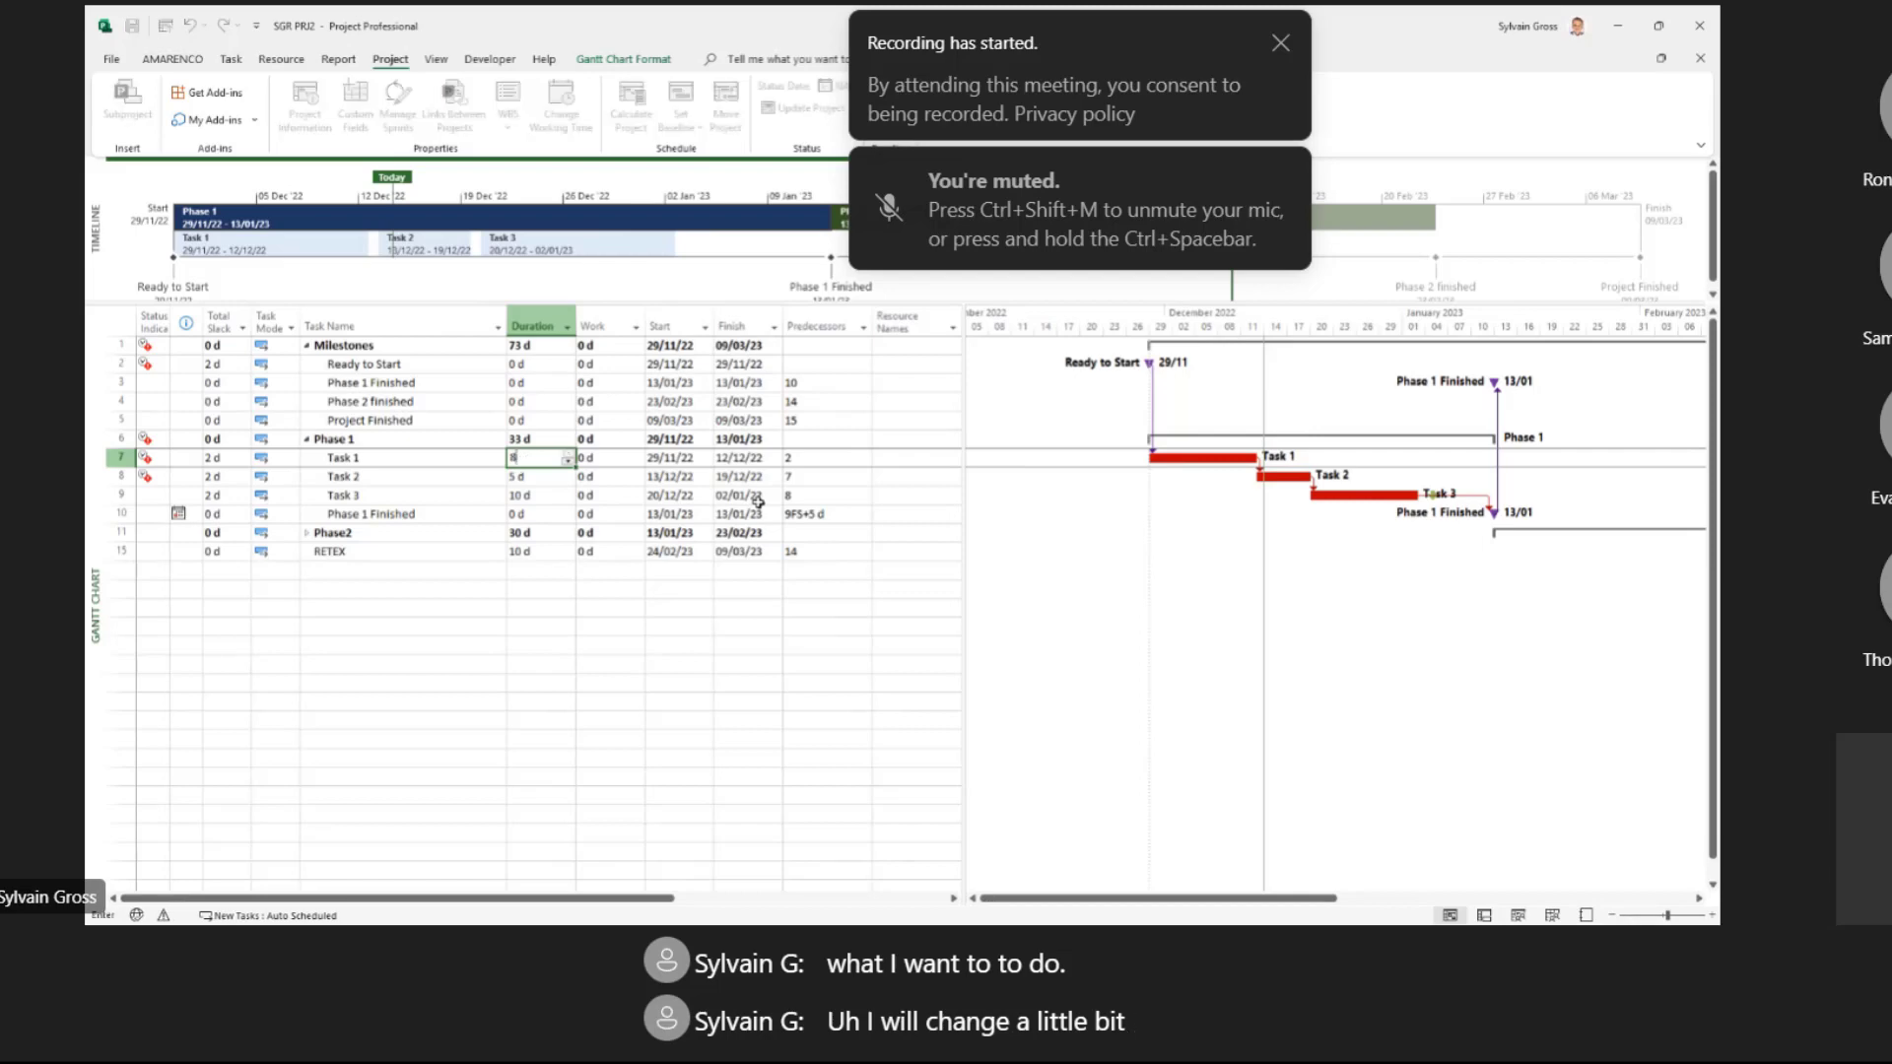
text(8)
key(Return)
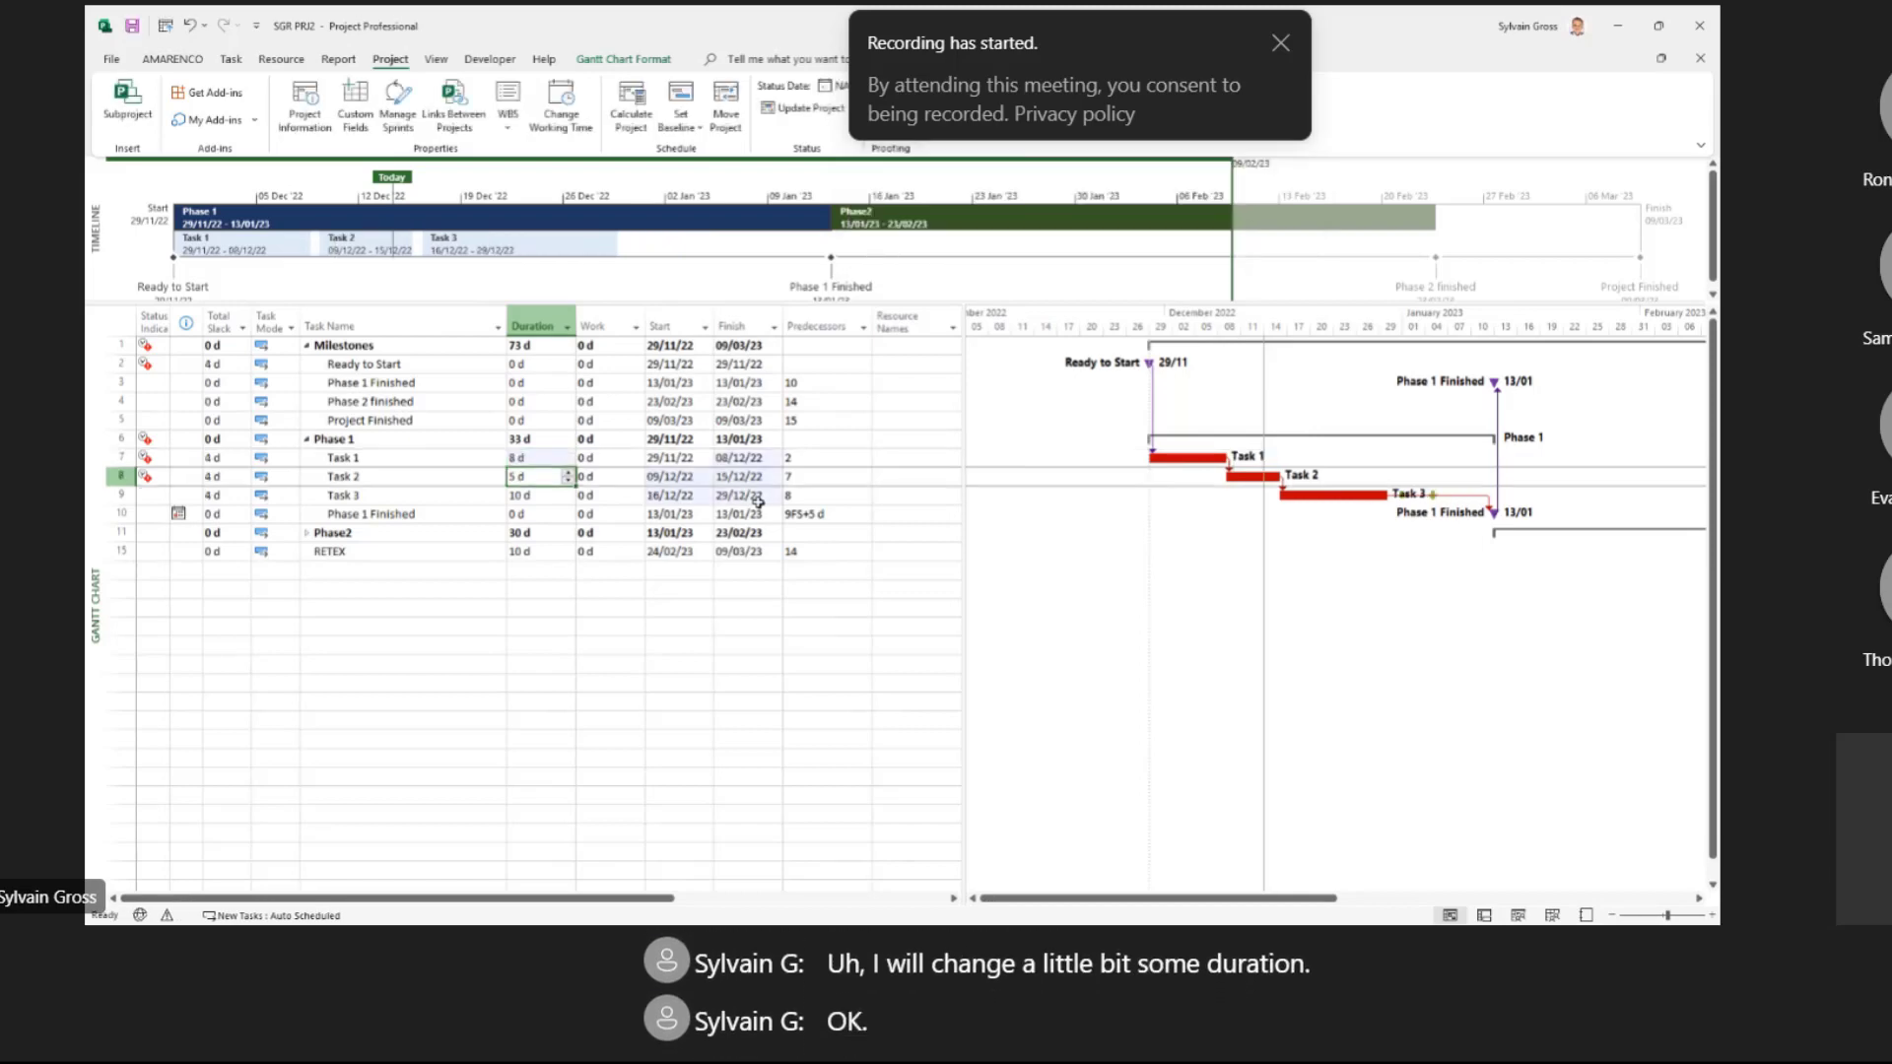
key(Up)
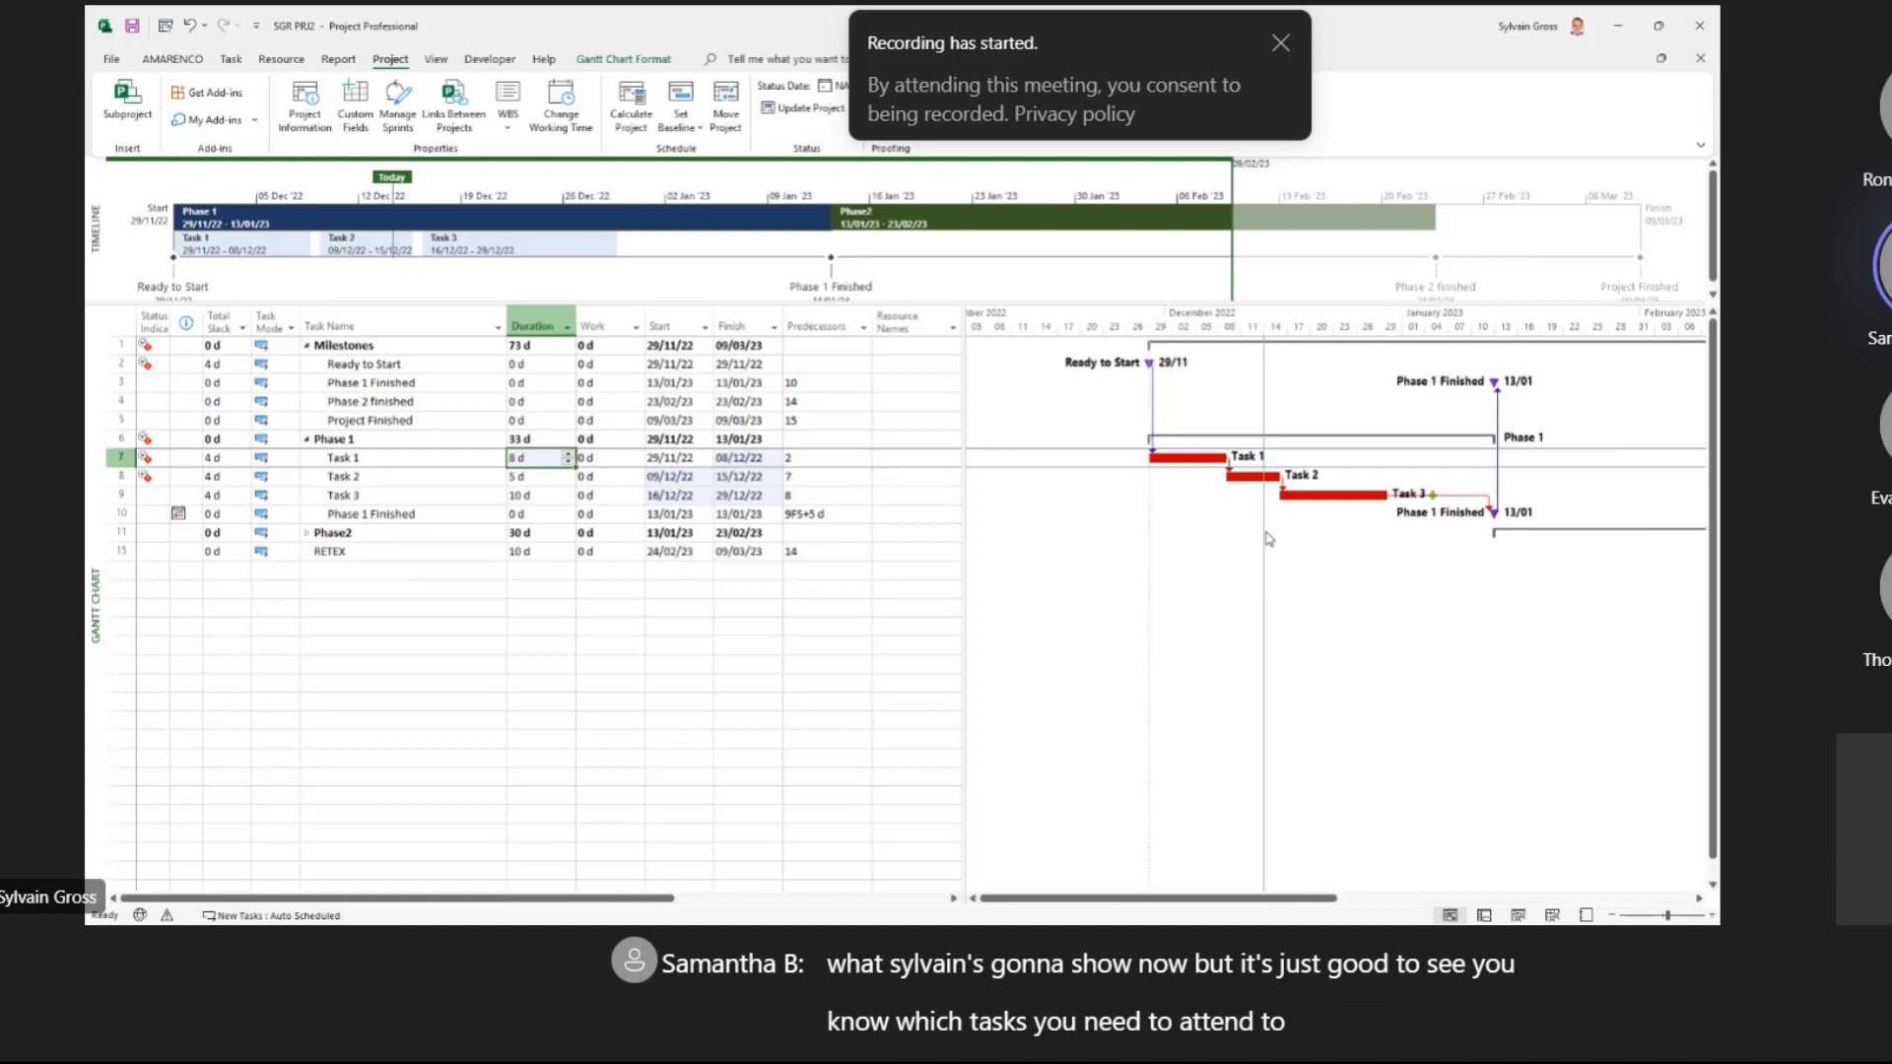
Step: Change the middle bar color of the Task bar style in the Gantt chart to dark blue
right_click(1336, 533)
click(1458, 581)
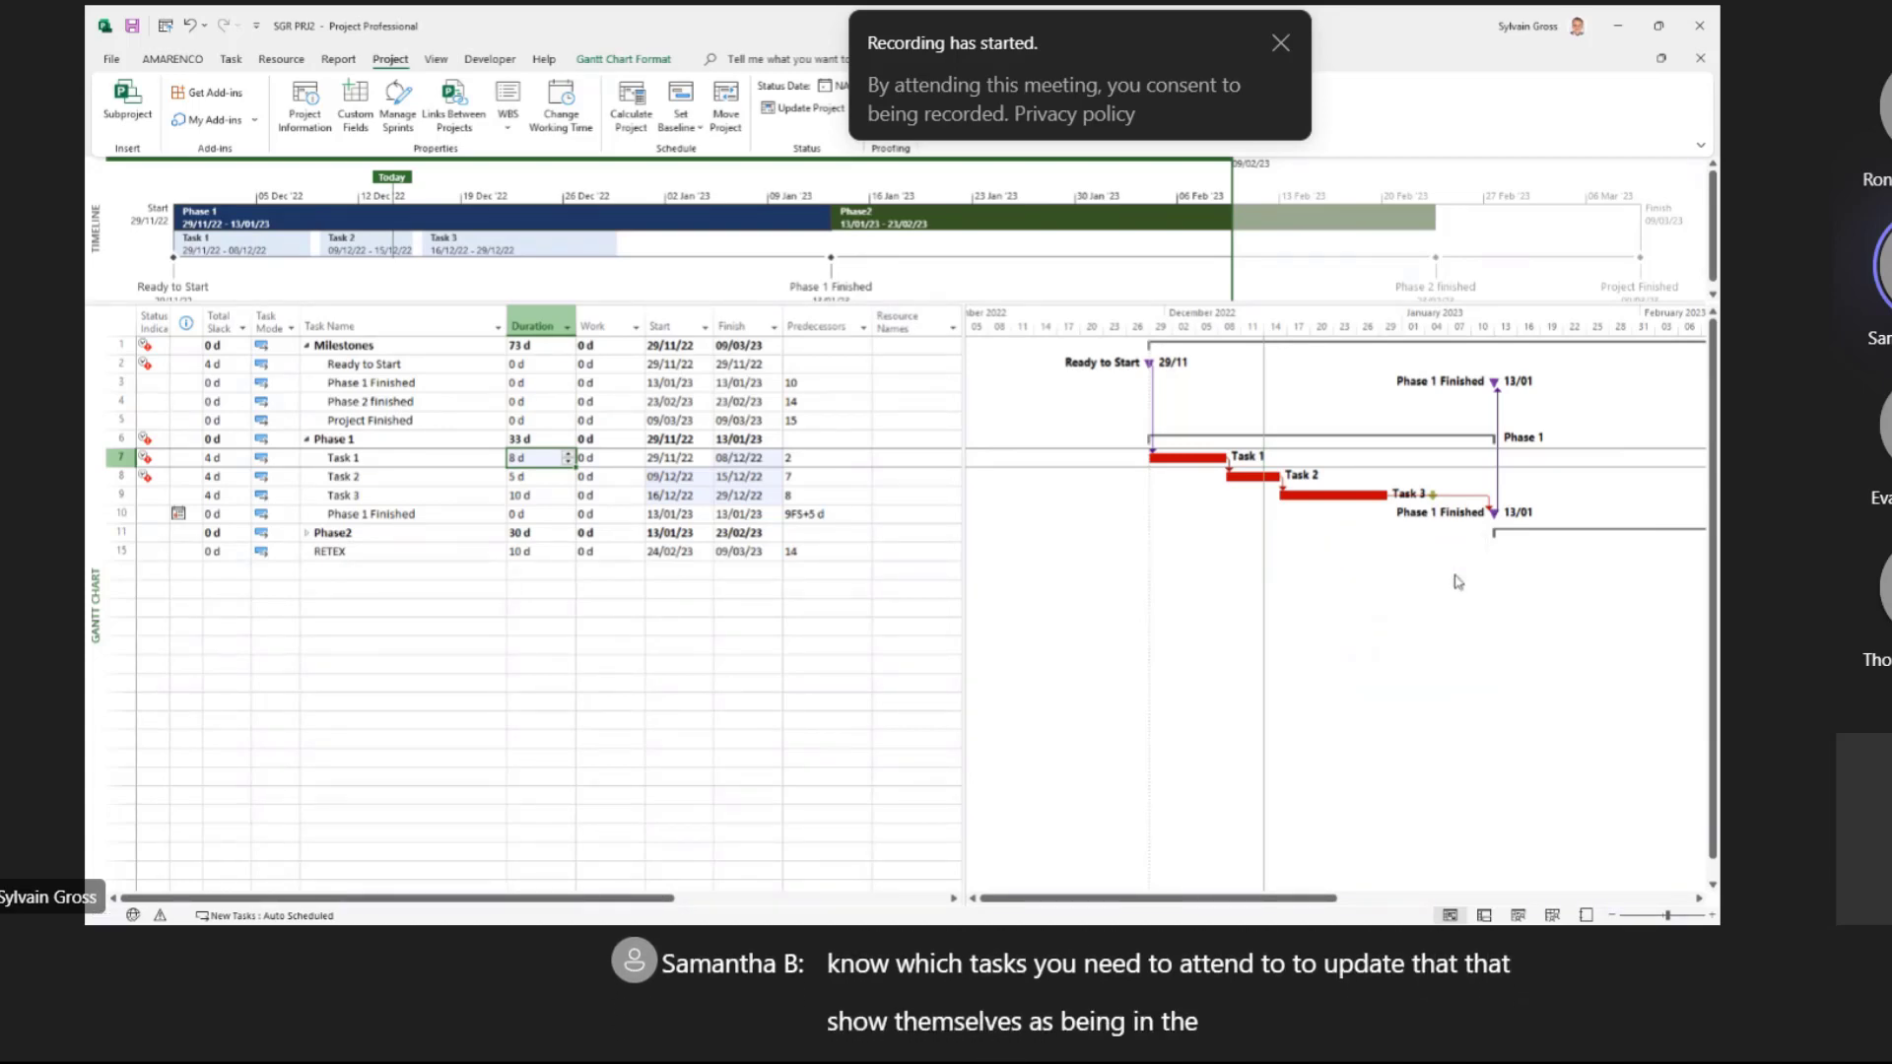
double_click(1458, 581)
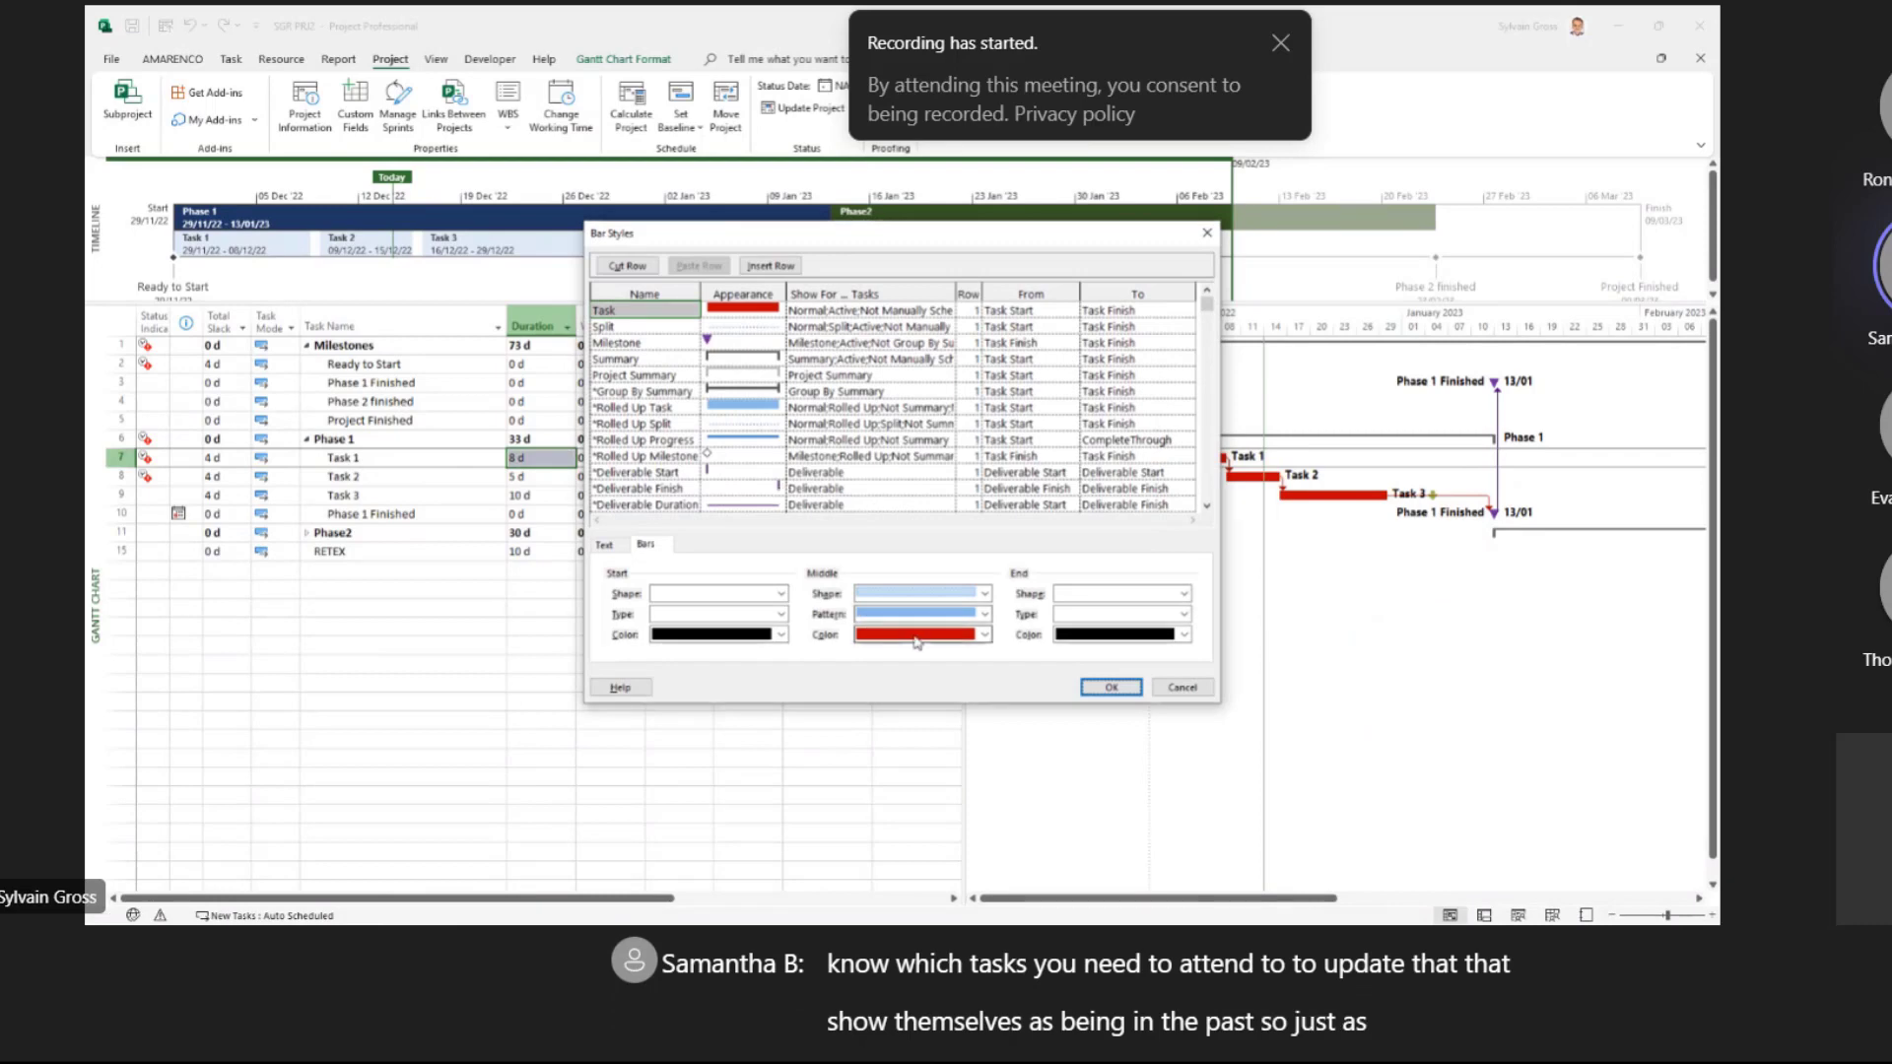
click(916, 635)
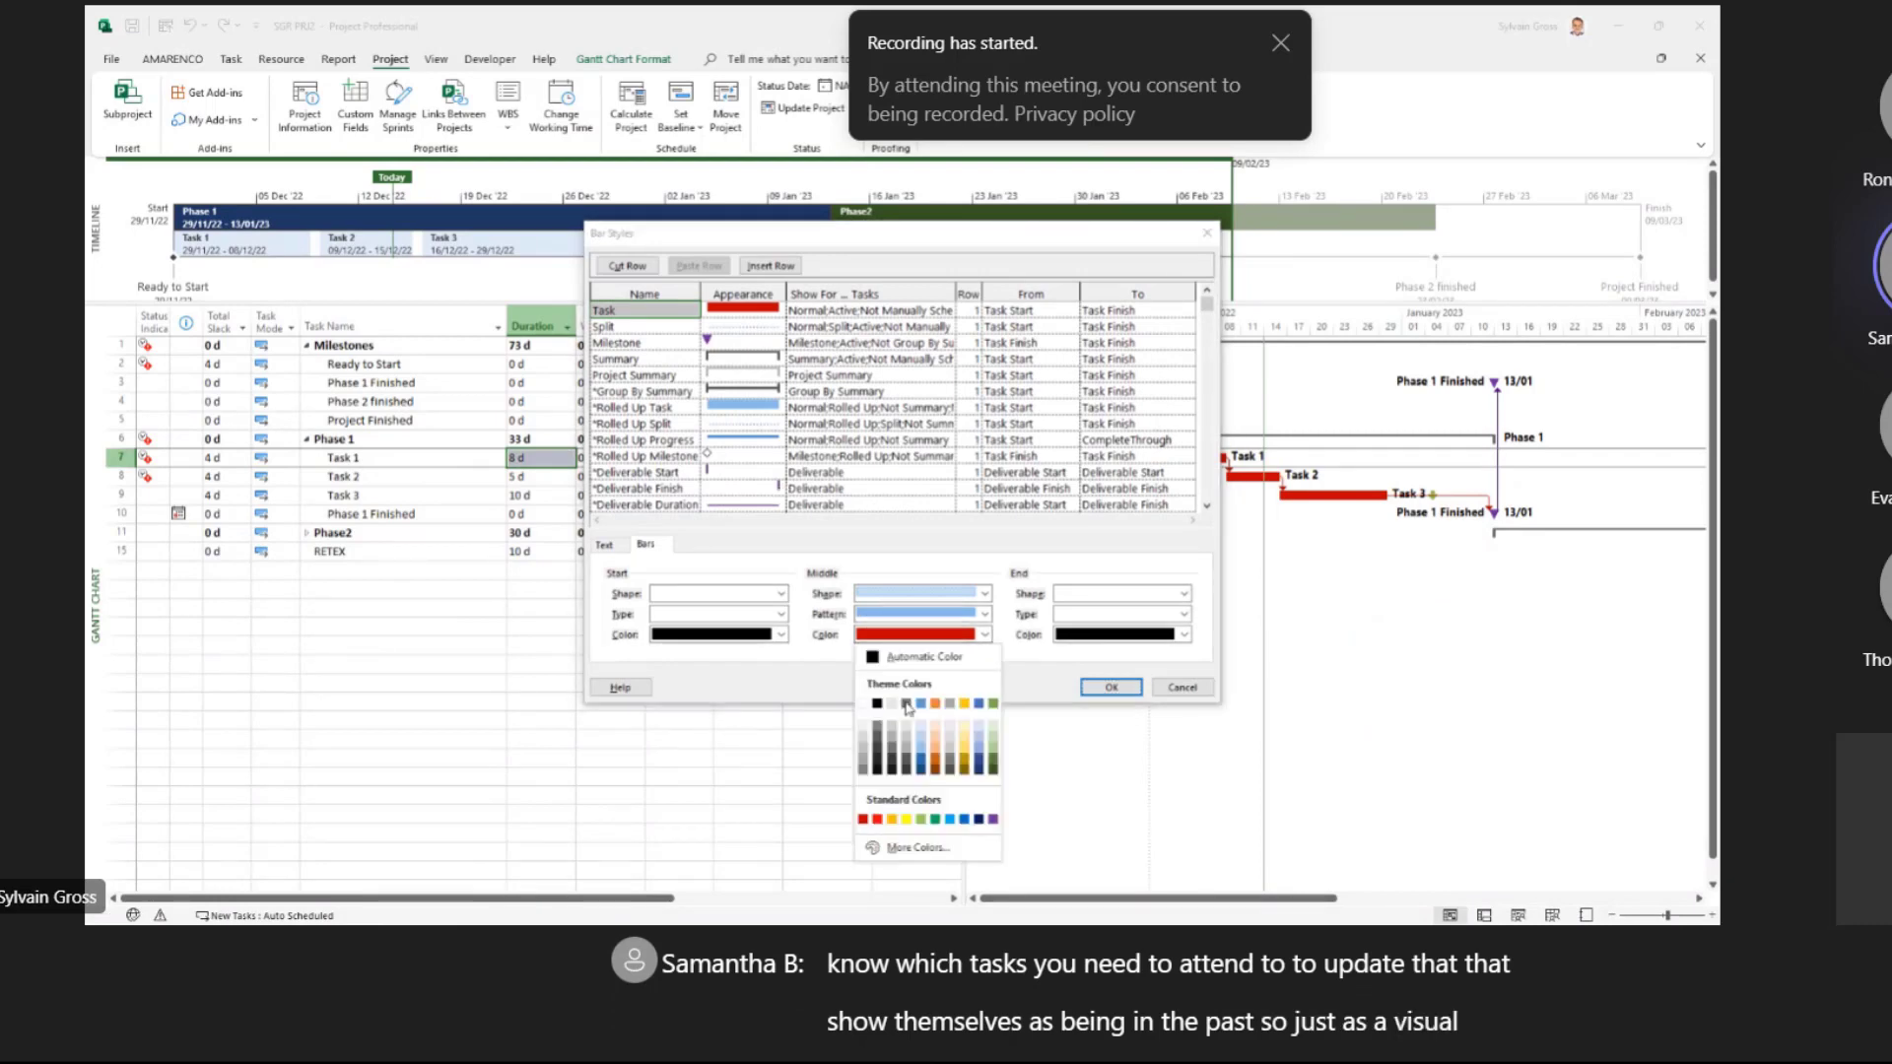
click(923, 766)
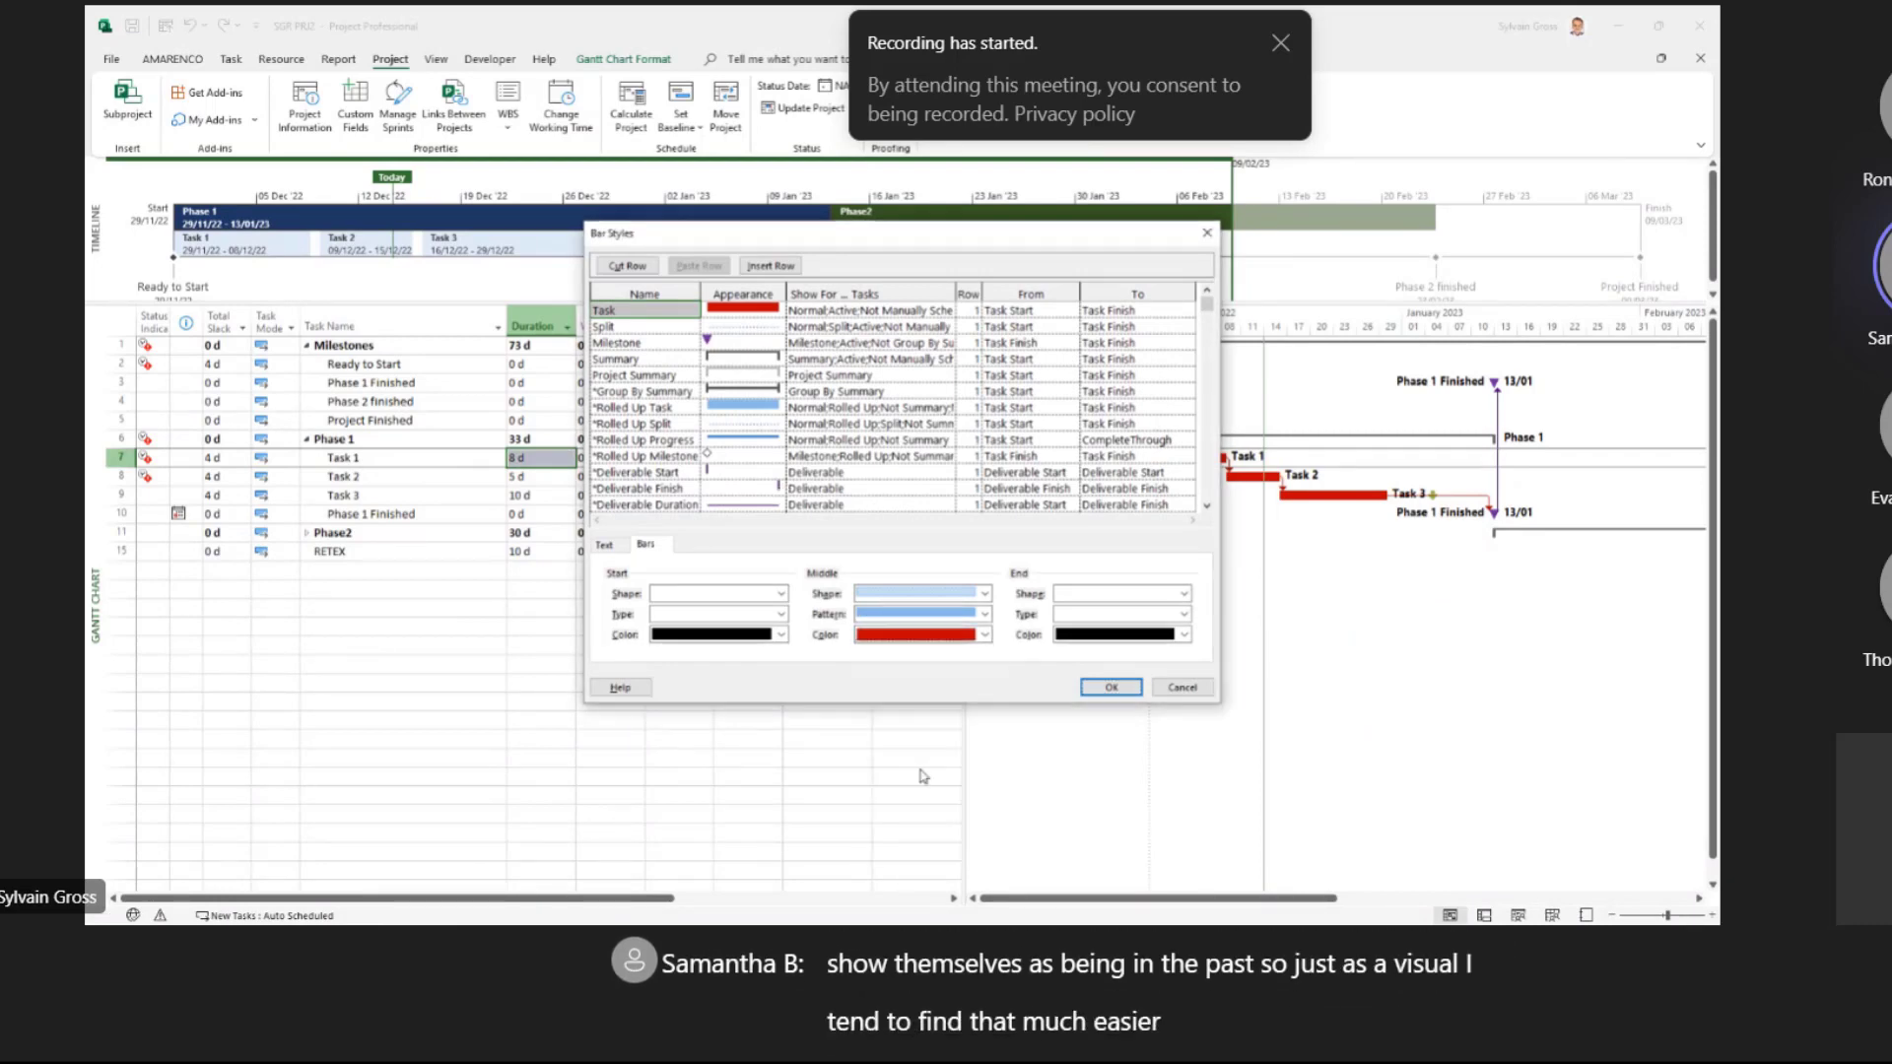
click(1110, 687)
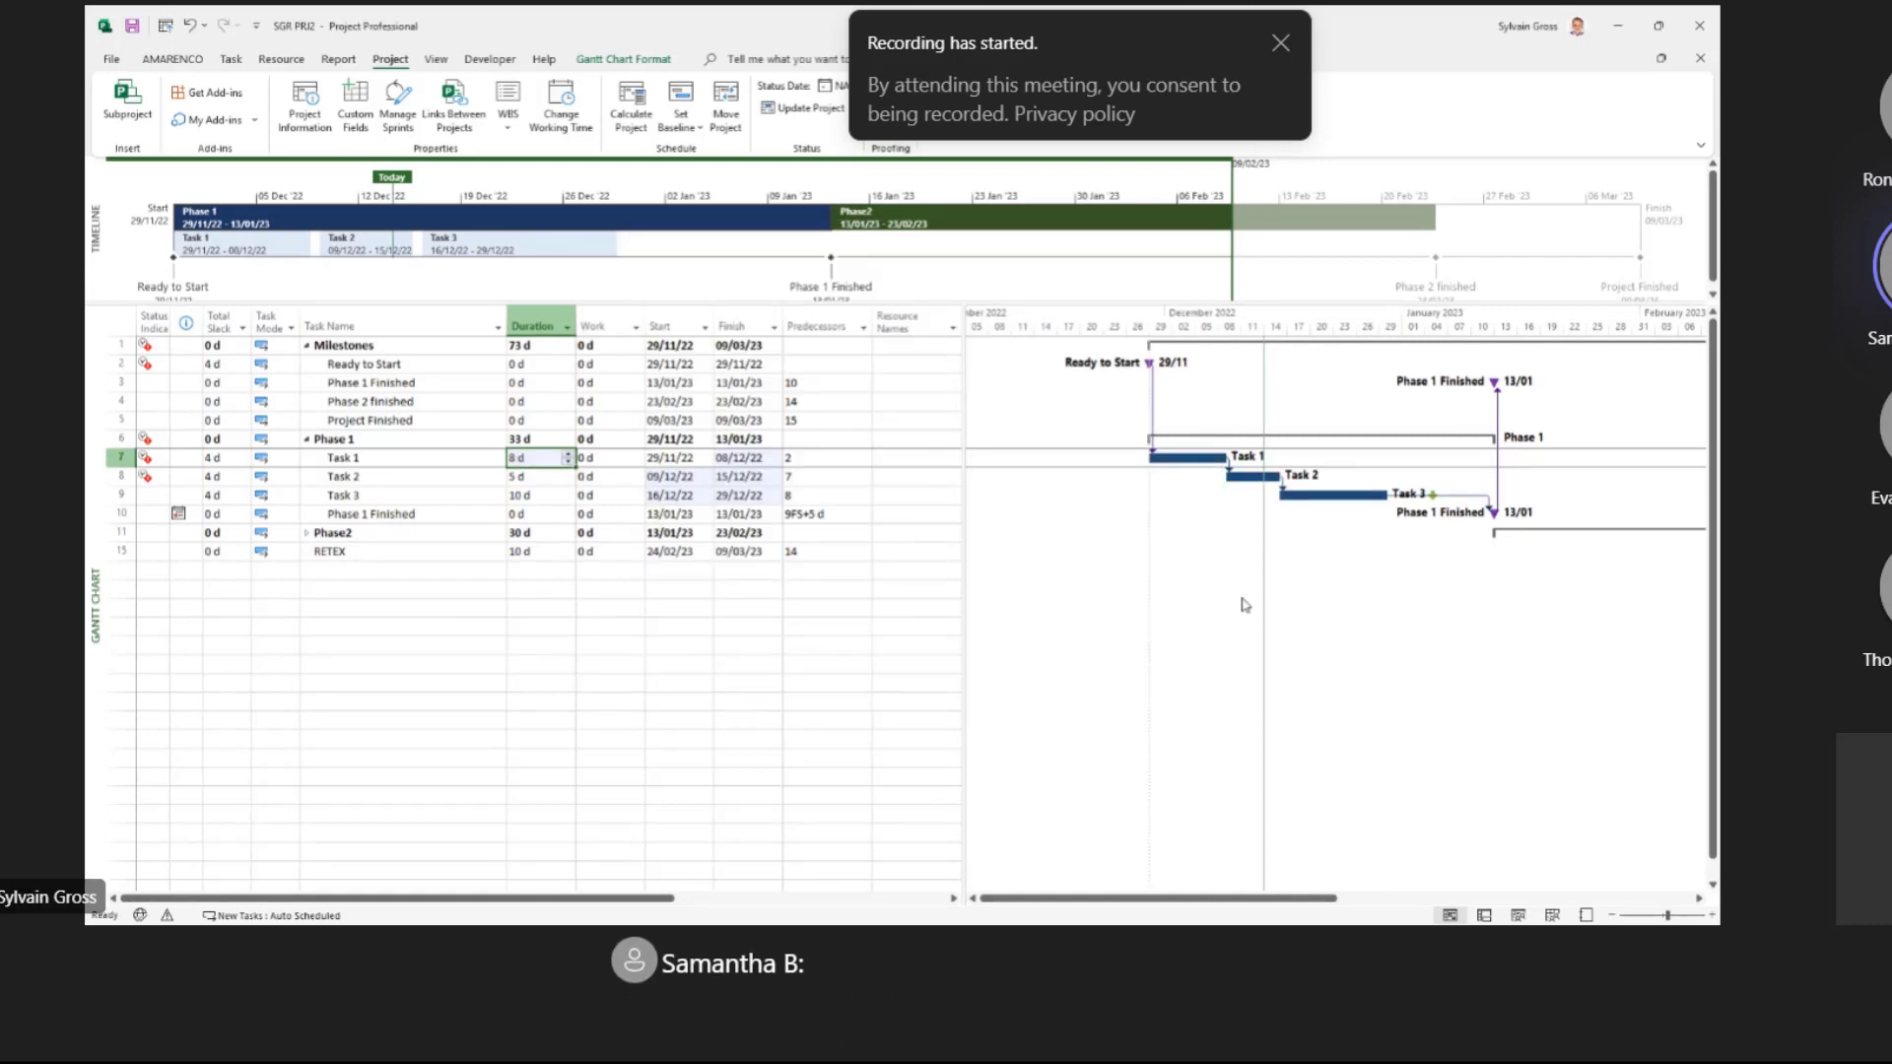
Step: Change the middle bar color of the Task bar style to the standard light blue
right_click(1244, 604)
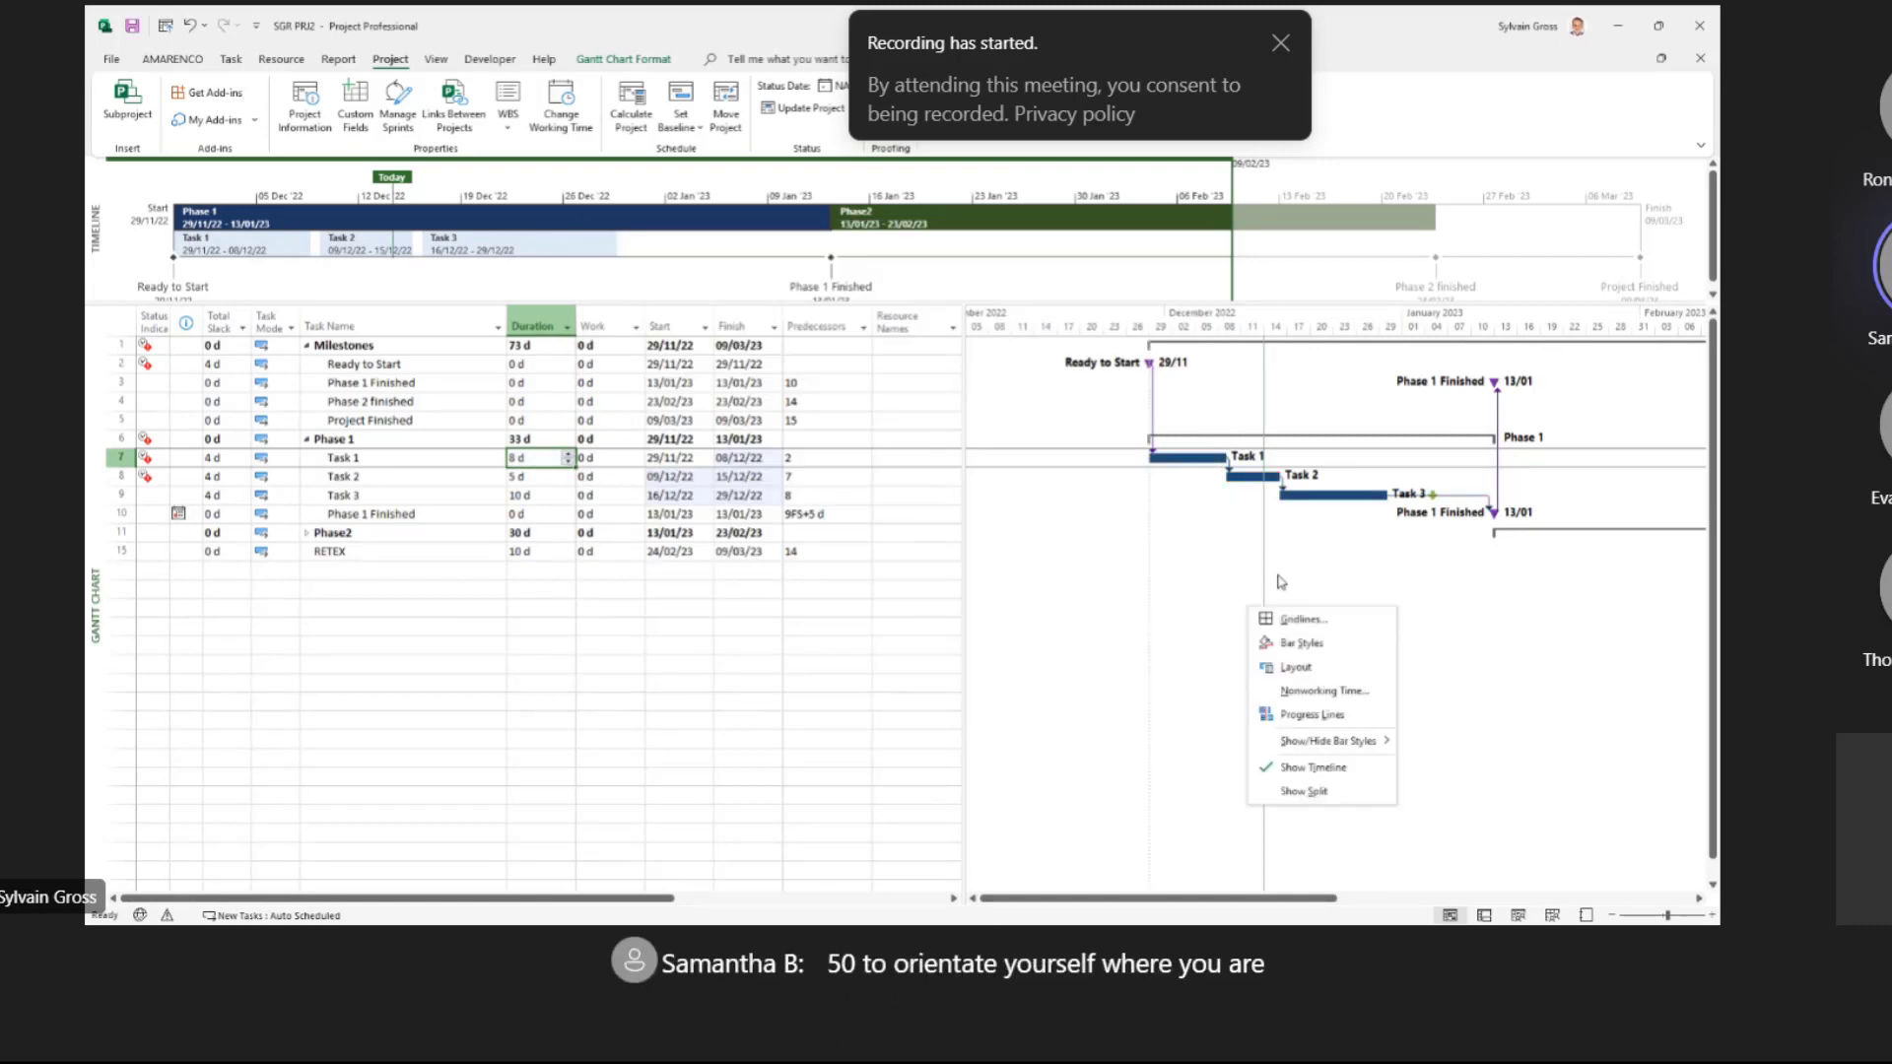
click(1343, 646)
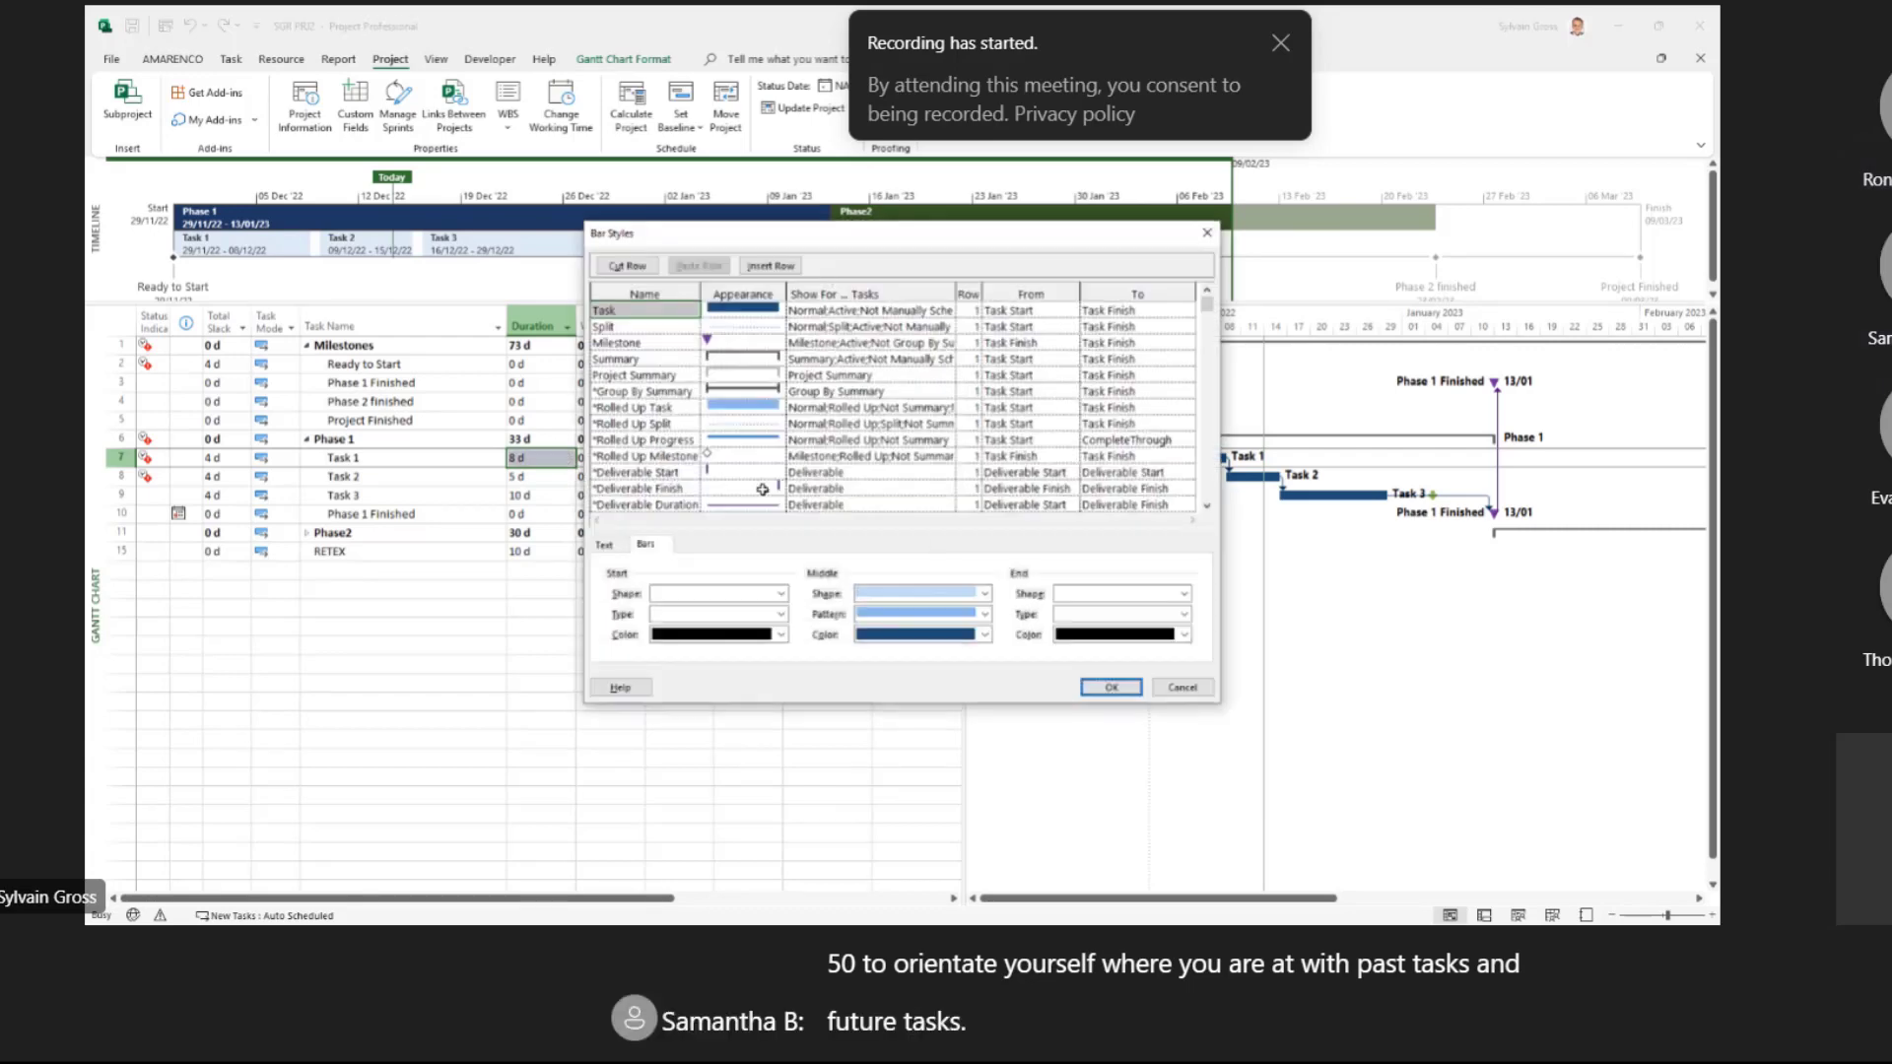
click(916, 635)
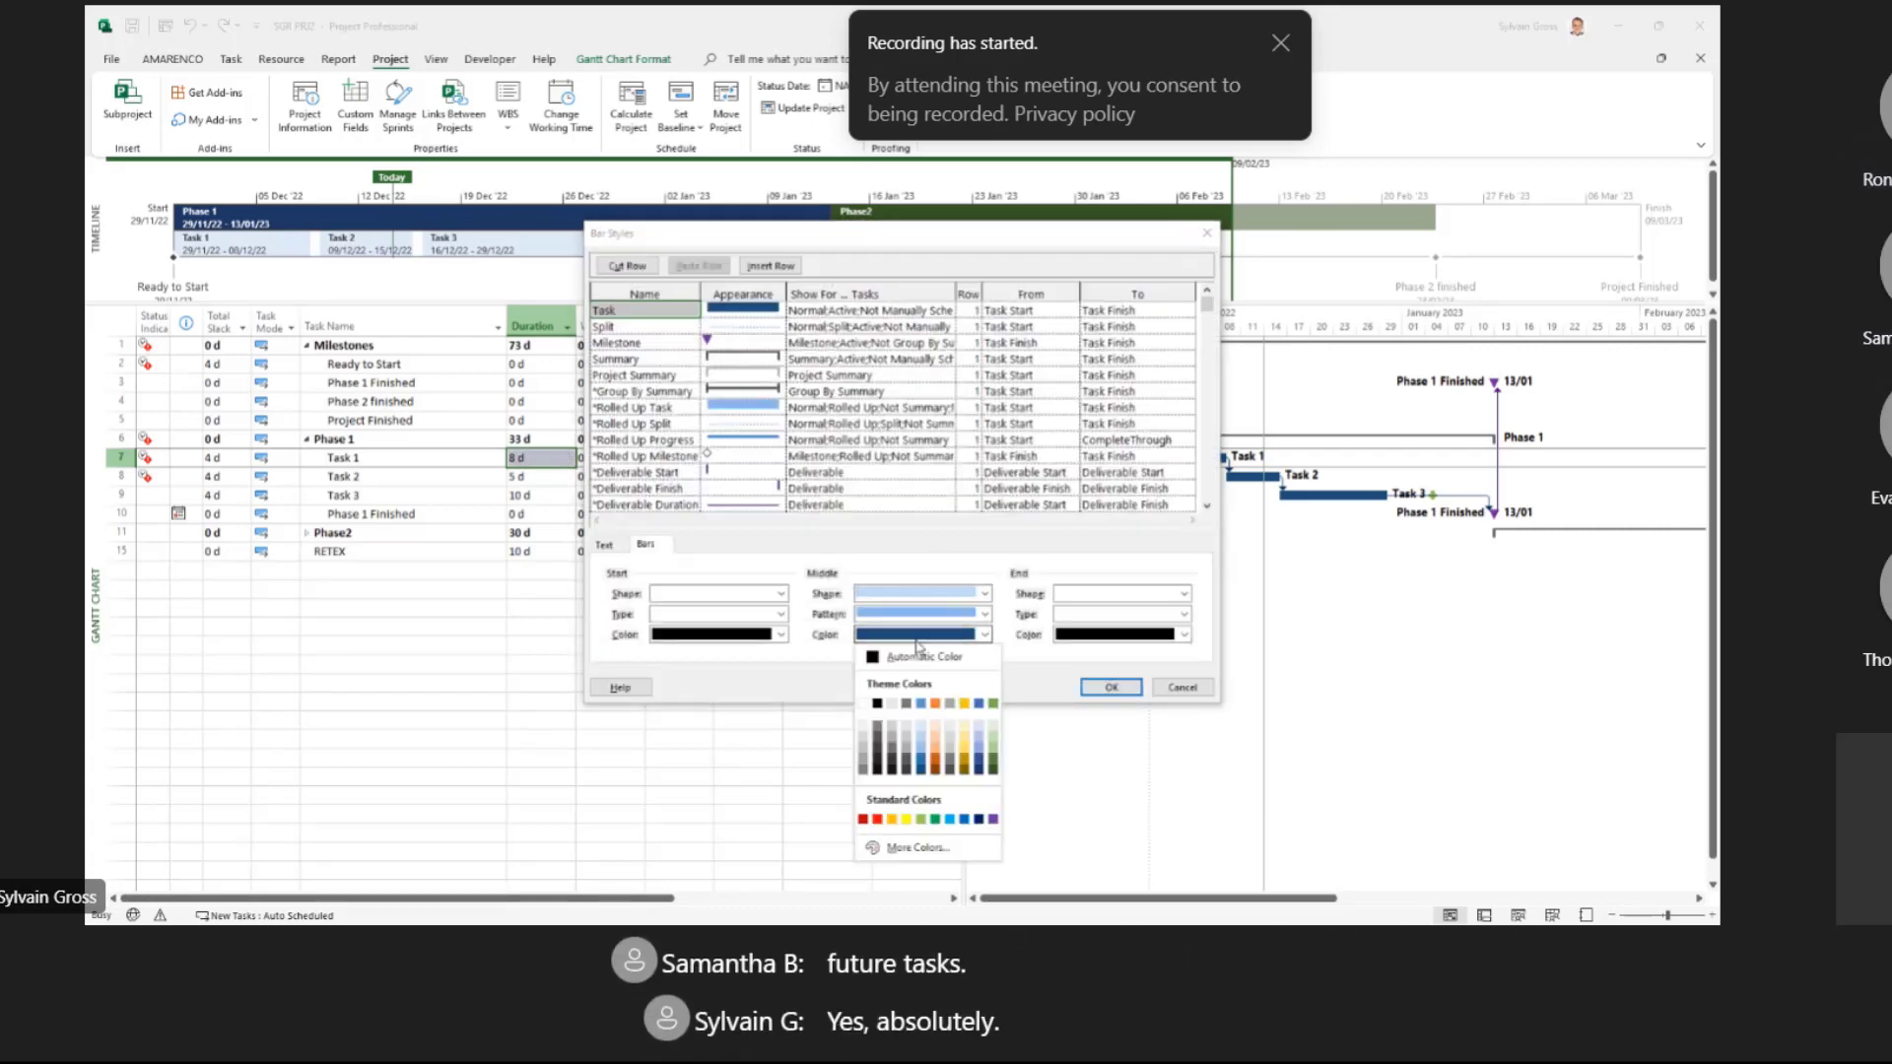
click(949, 818)
click(1110, 688)
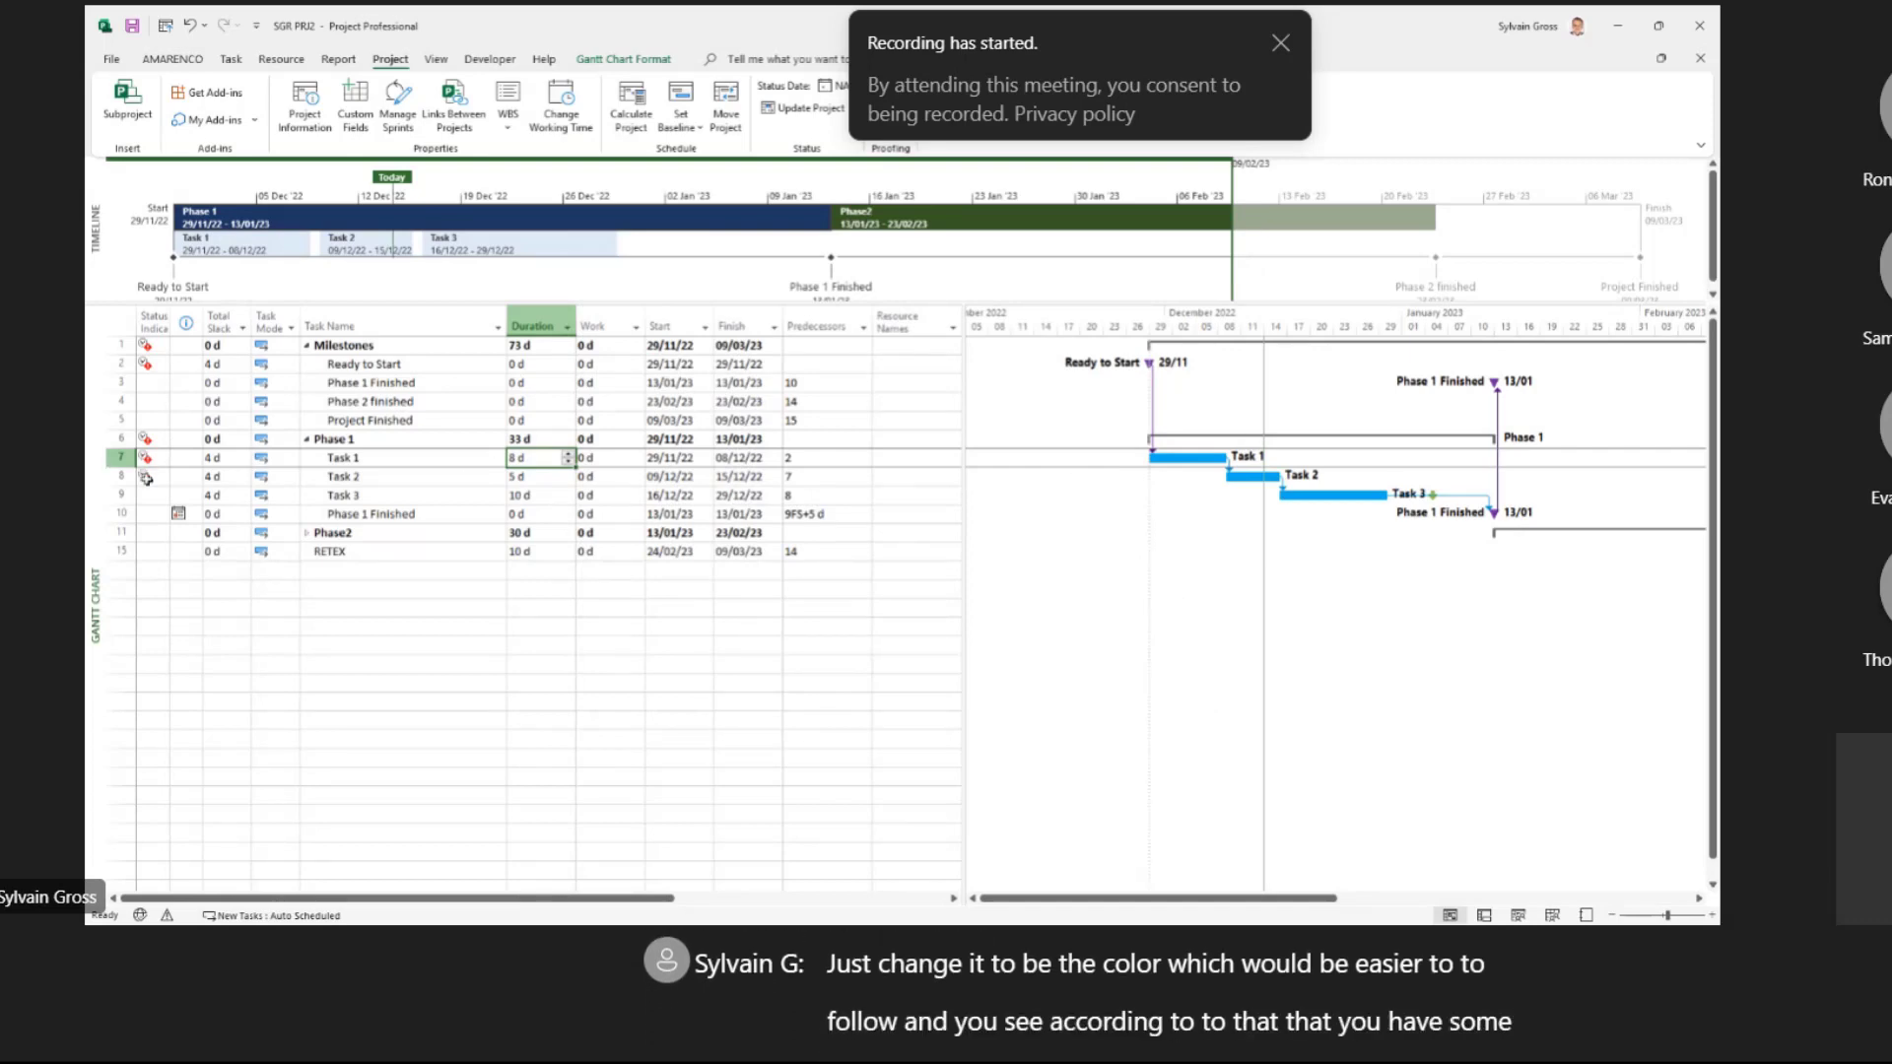
Step: Check the status indicator and finish date of Task 1, and bring up the AMARENCO commands
mouse_move(144, 457)
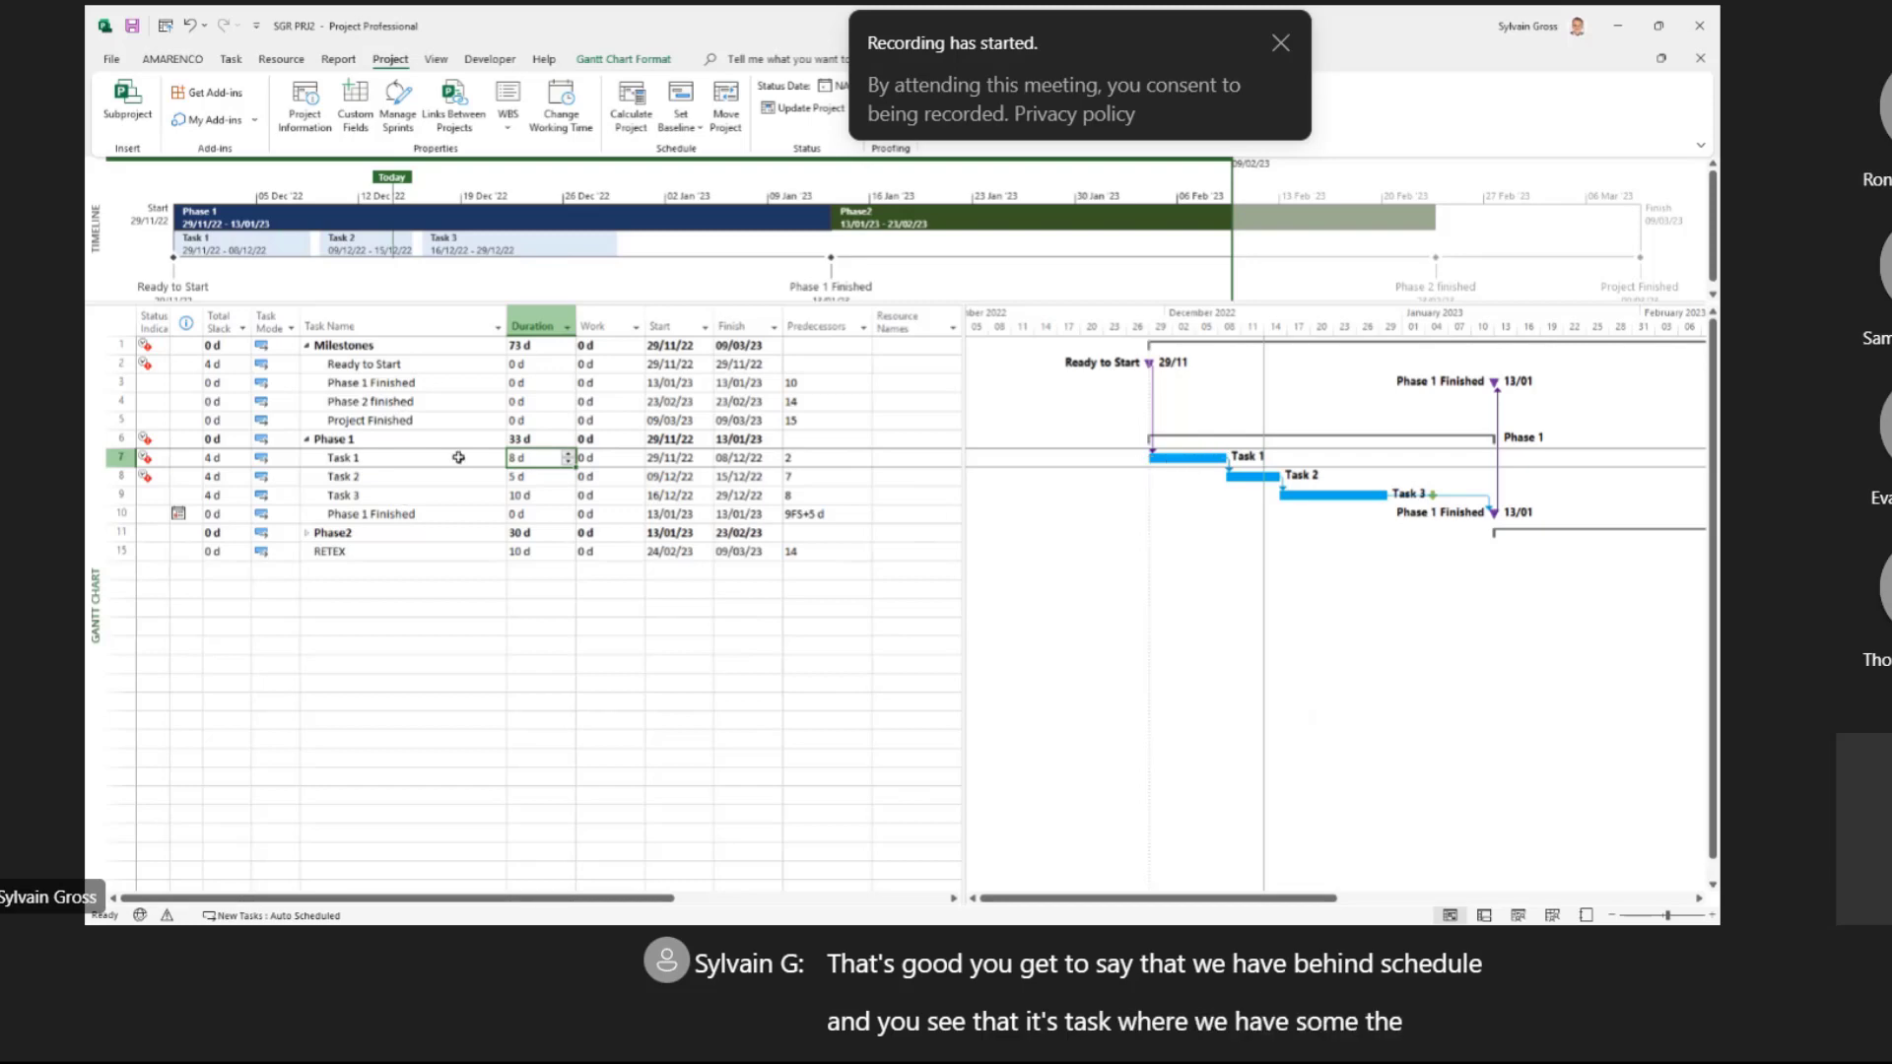
click(731, 458)
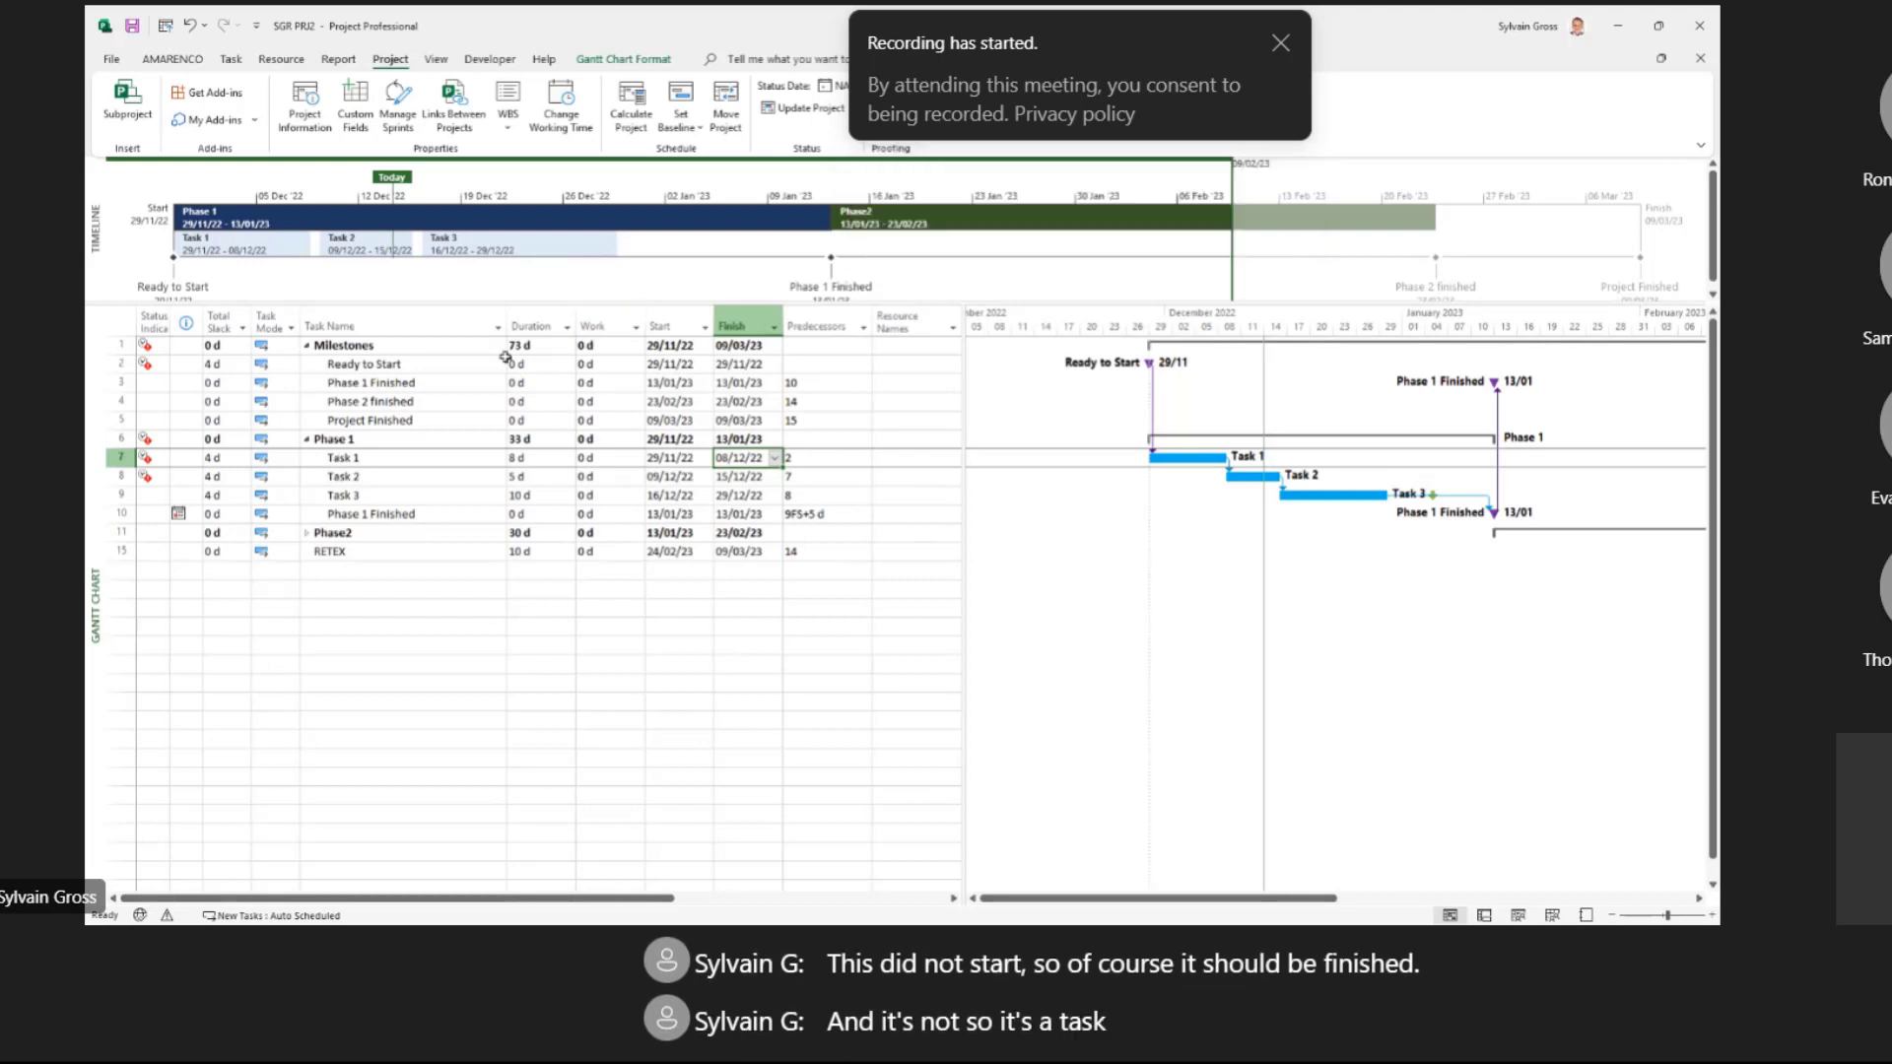
click(185, 62)
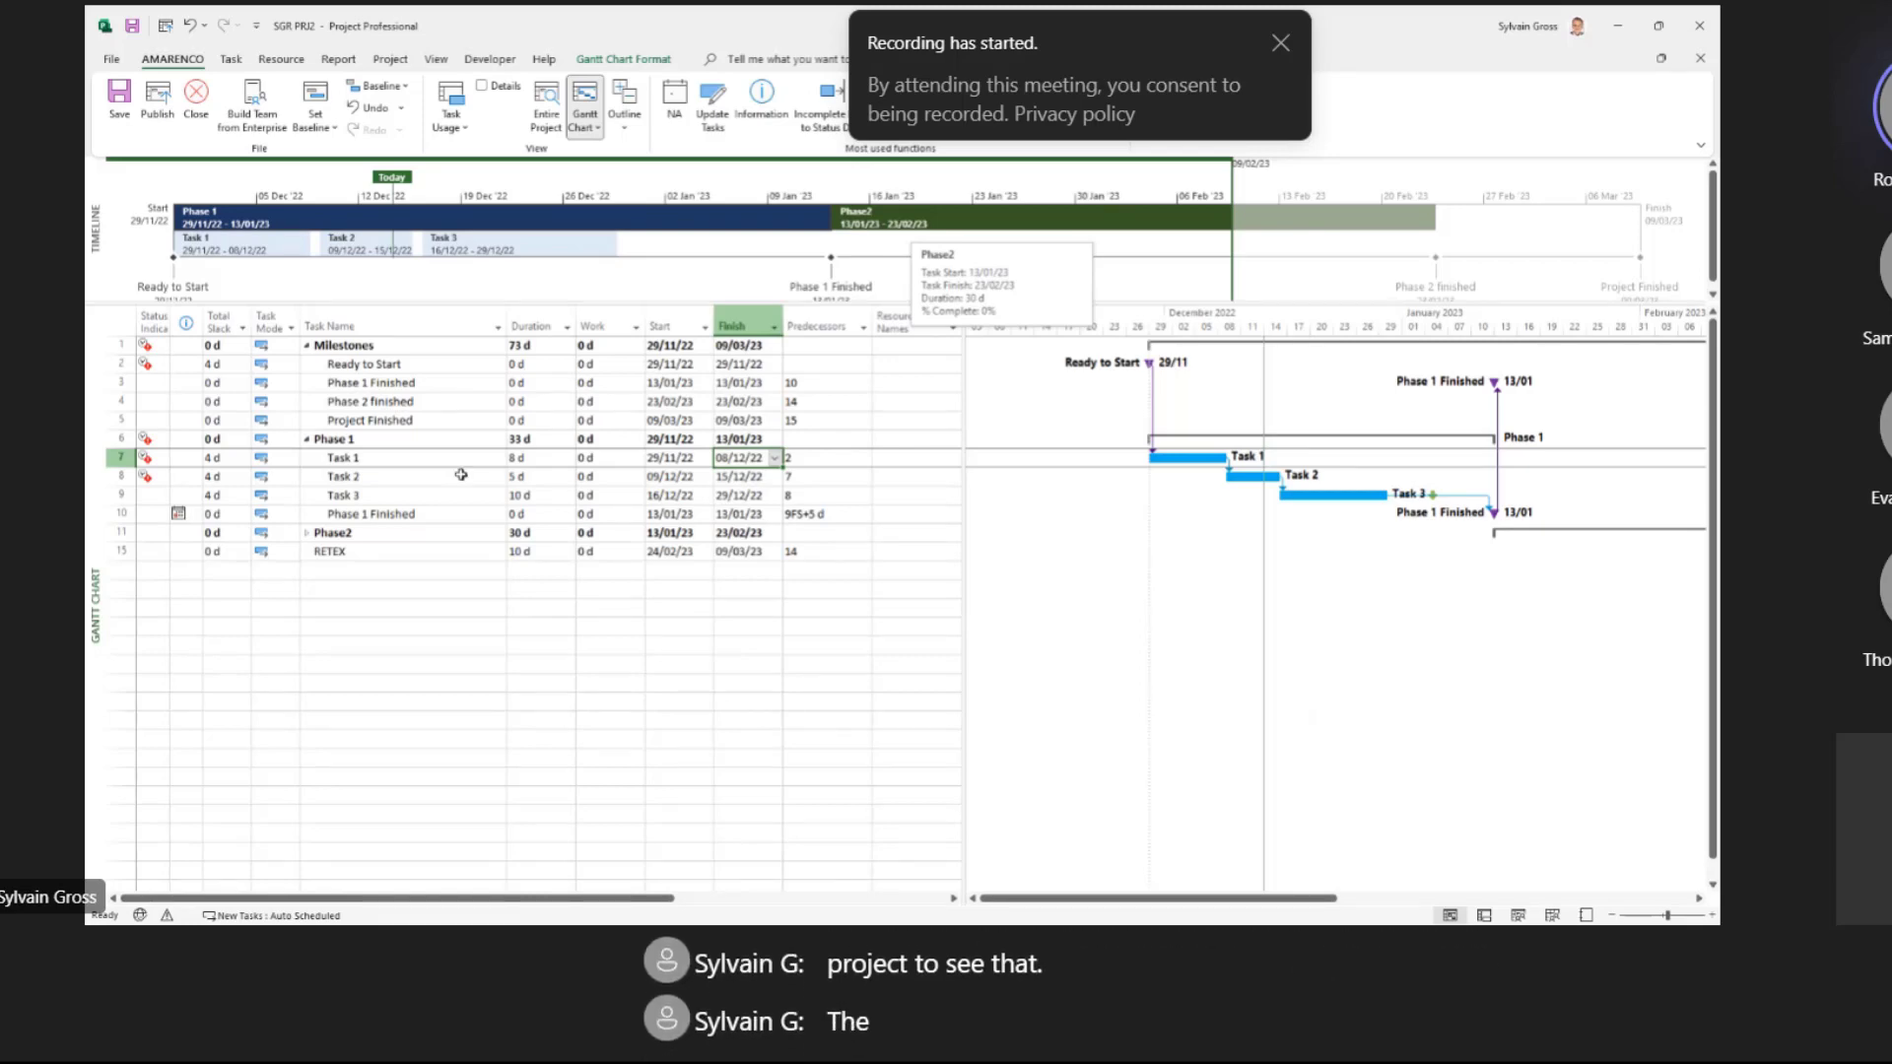
Step: Widen the Gantt chart area beside the task table and select the Status Indicator column
drag(965, 480, 887, 483)
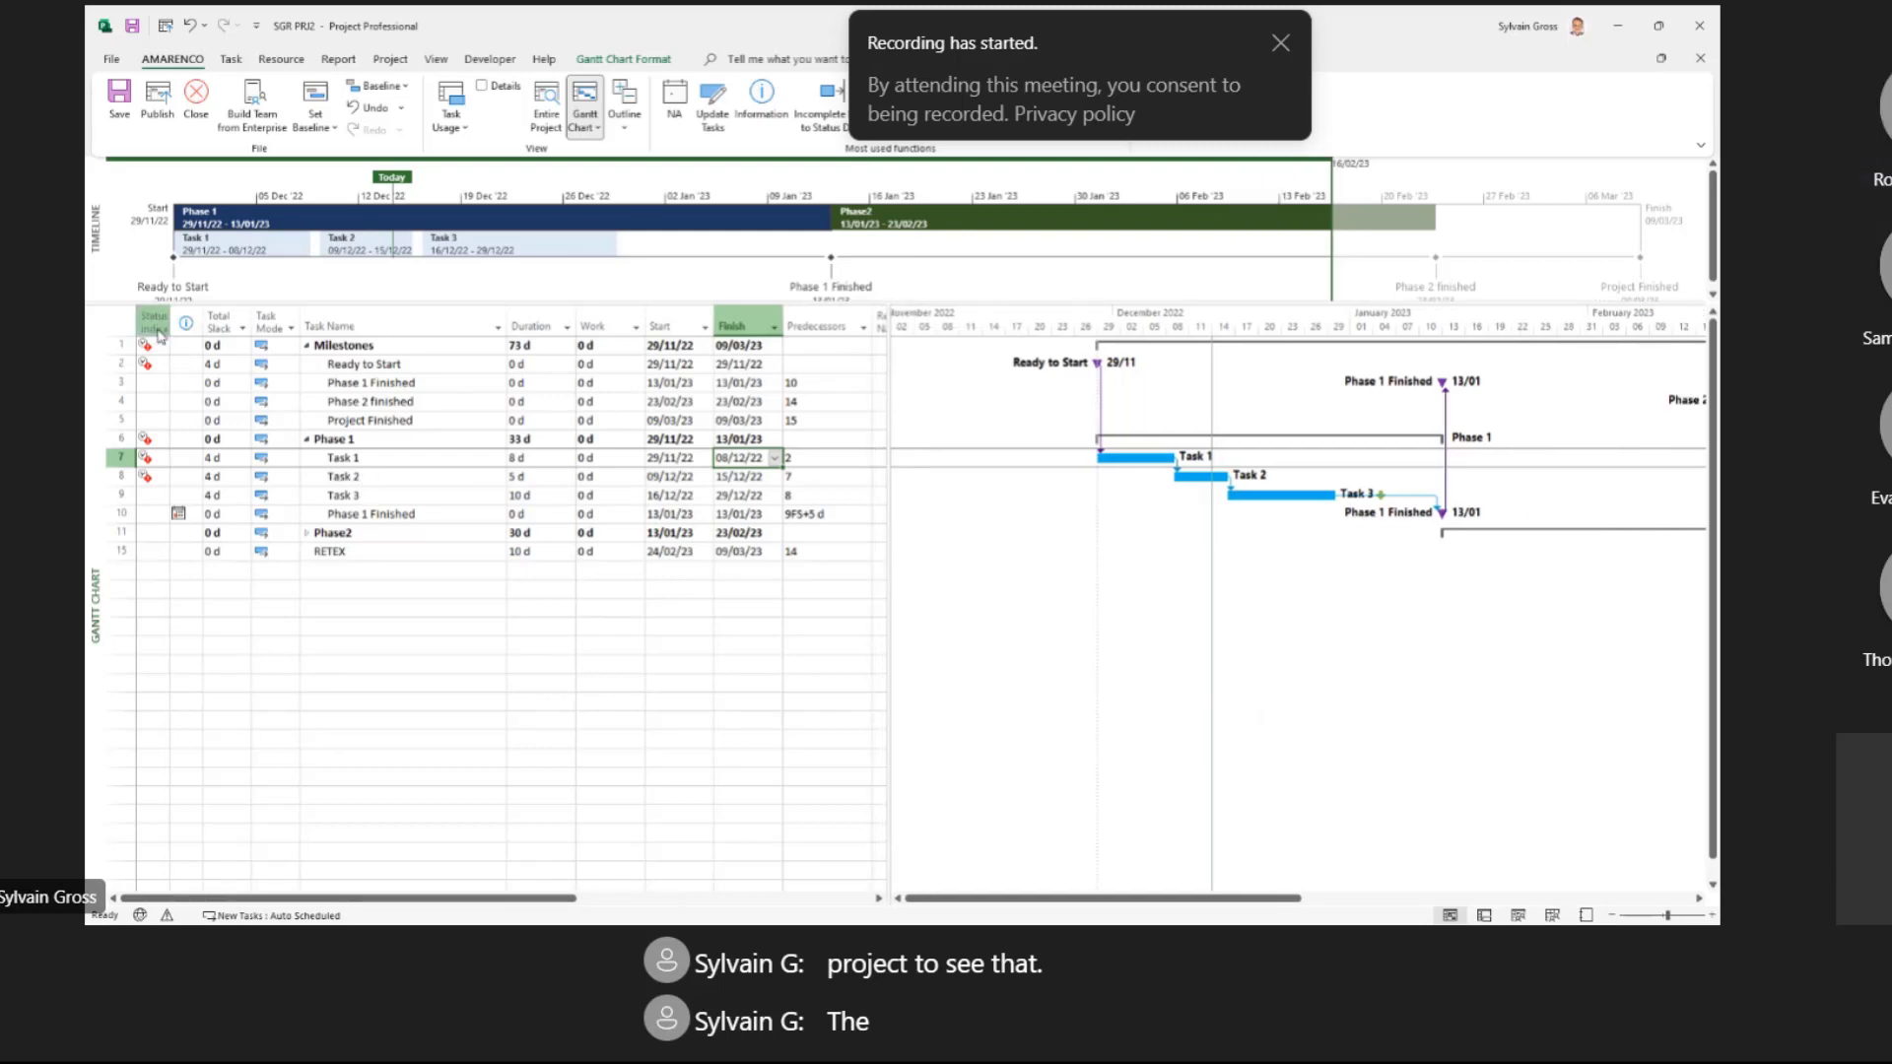
click(154, 323)
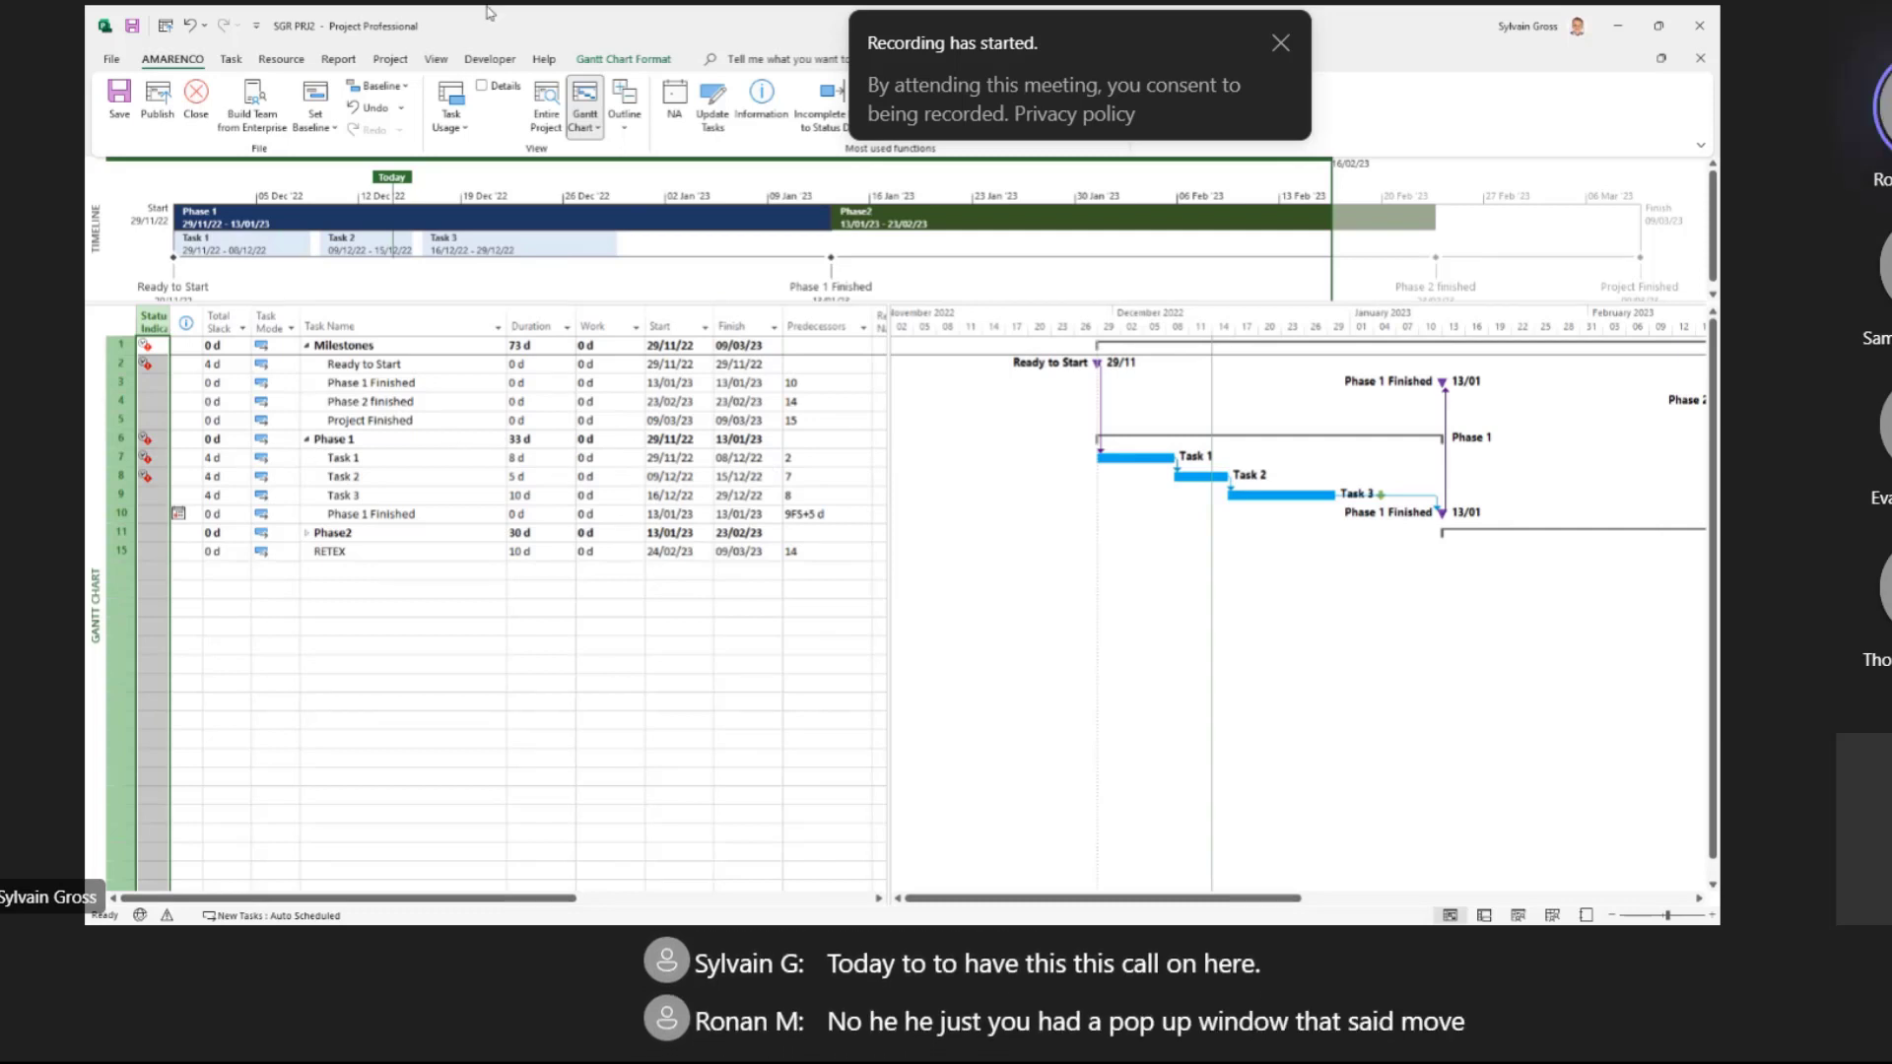
click(390, 61)
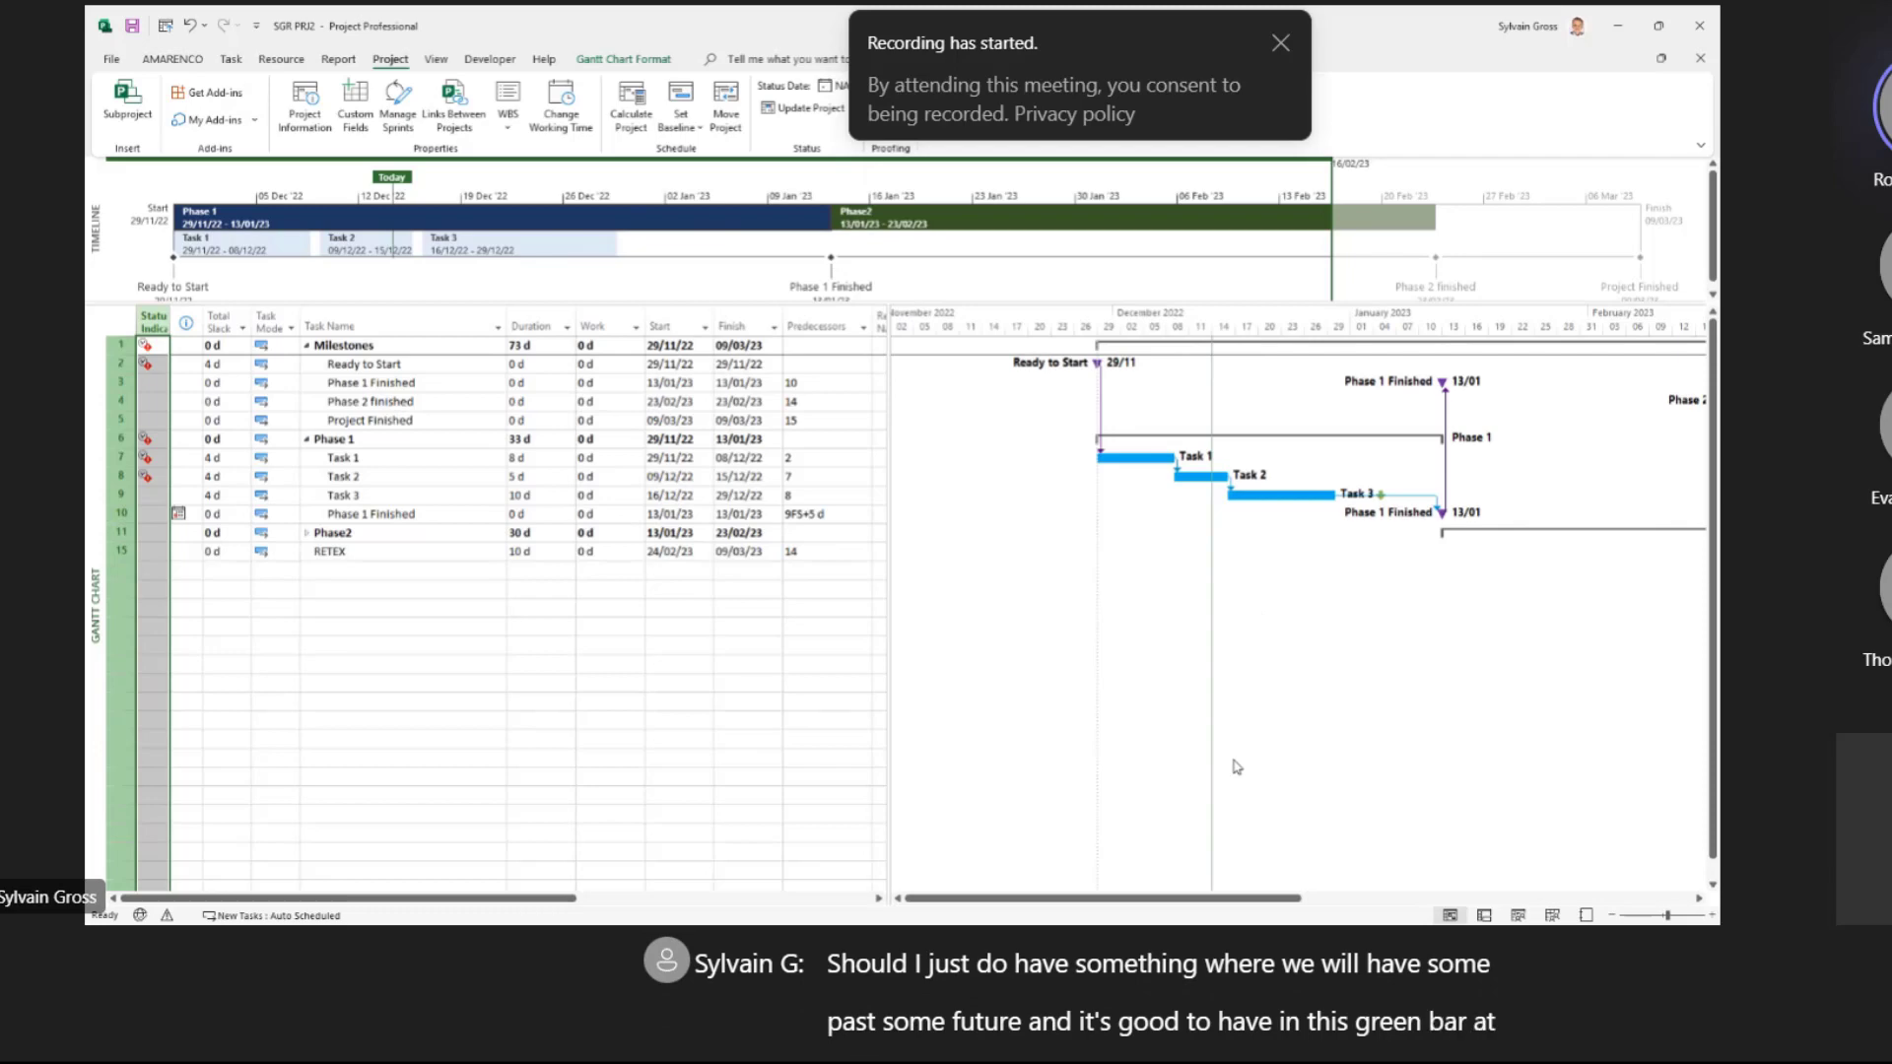
Step: Set the baseline for the entire project, overwriting the data already saved in it
click(385, 467)
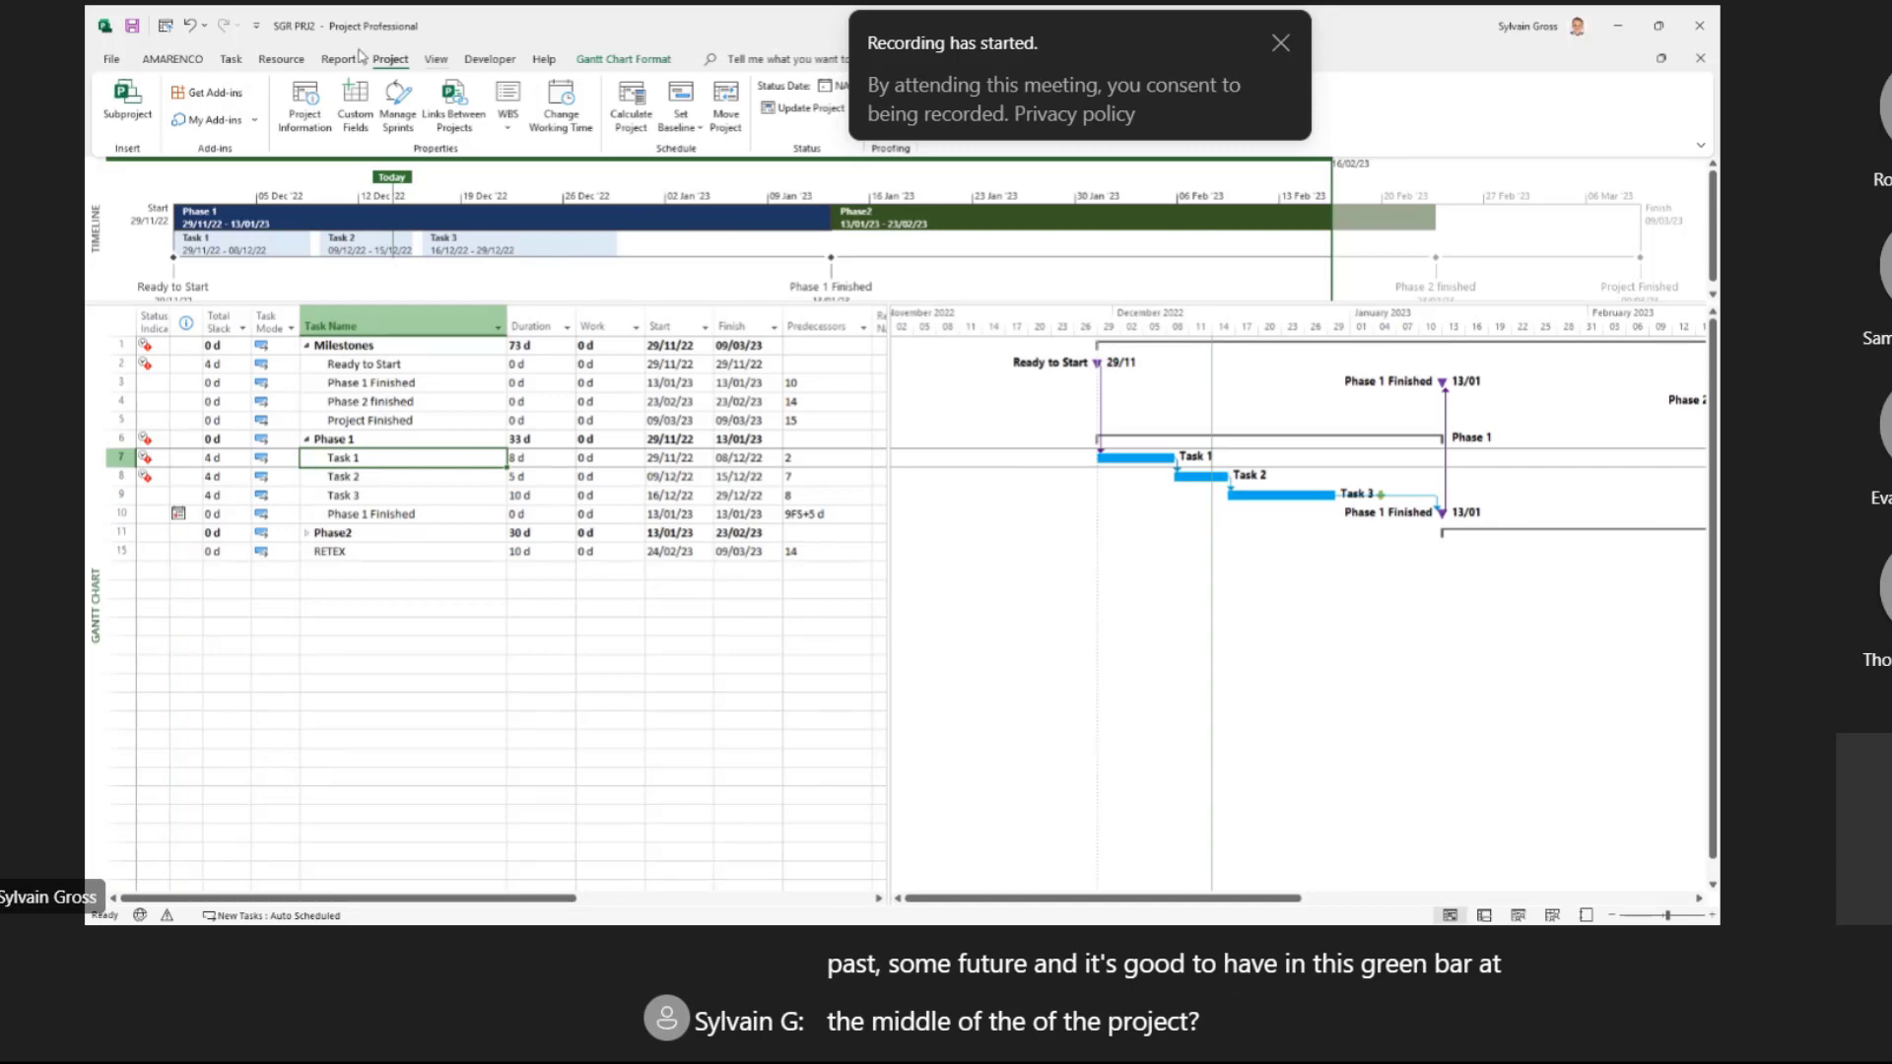
click(174, 61)
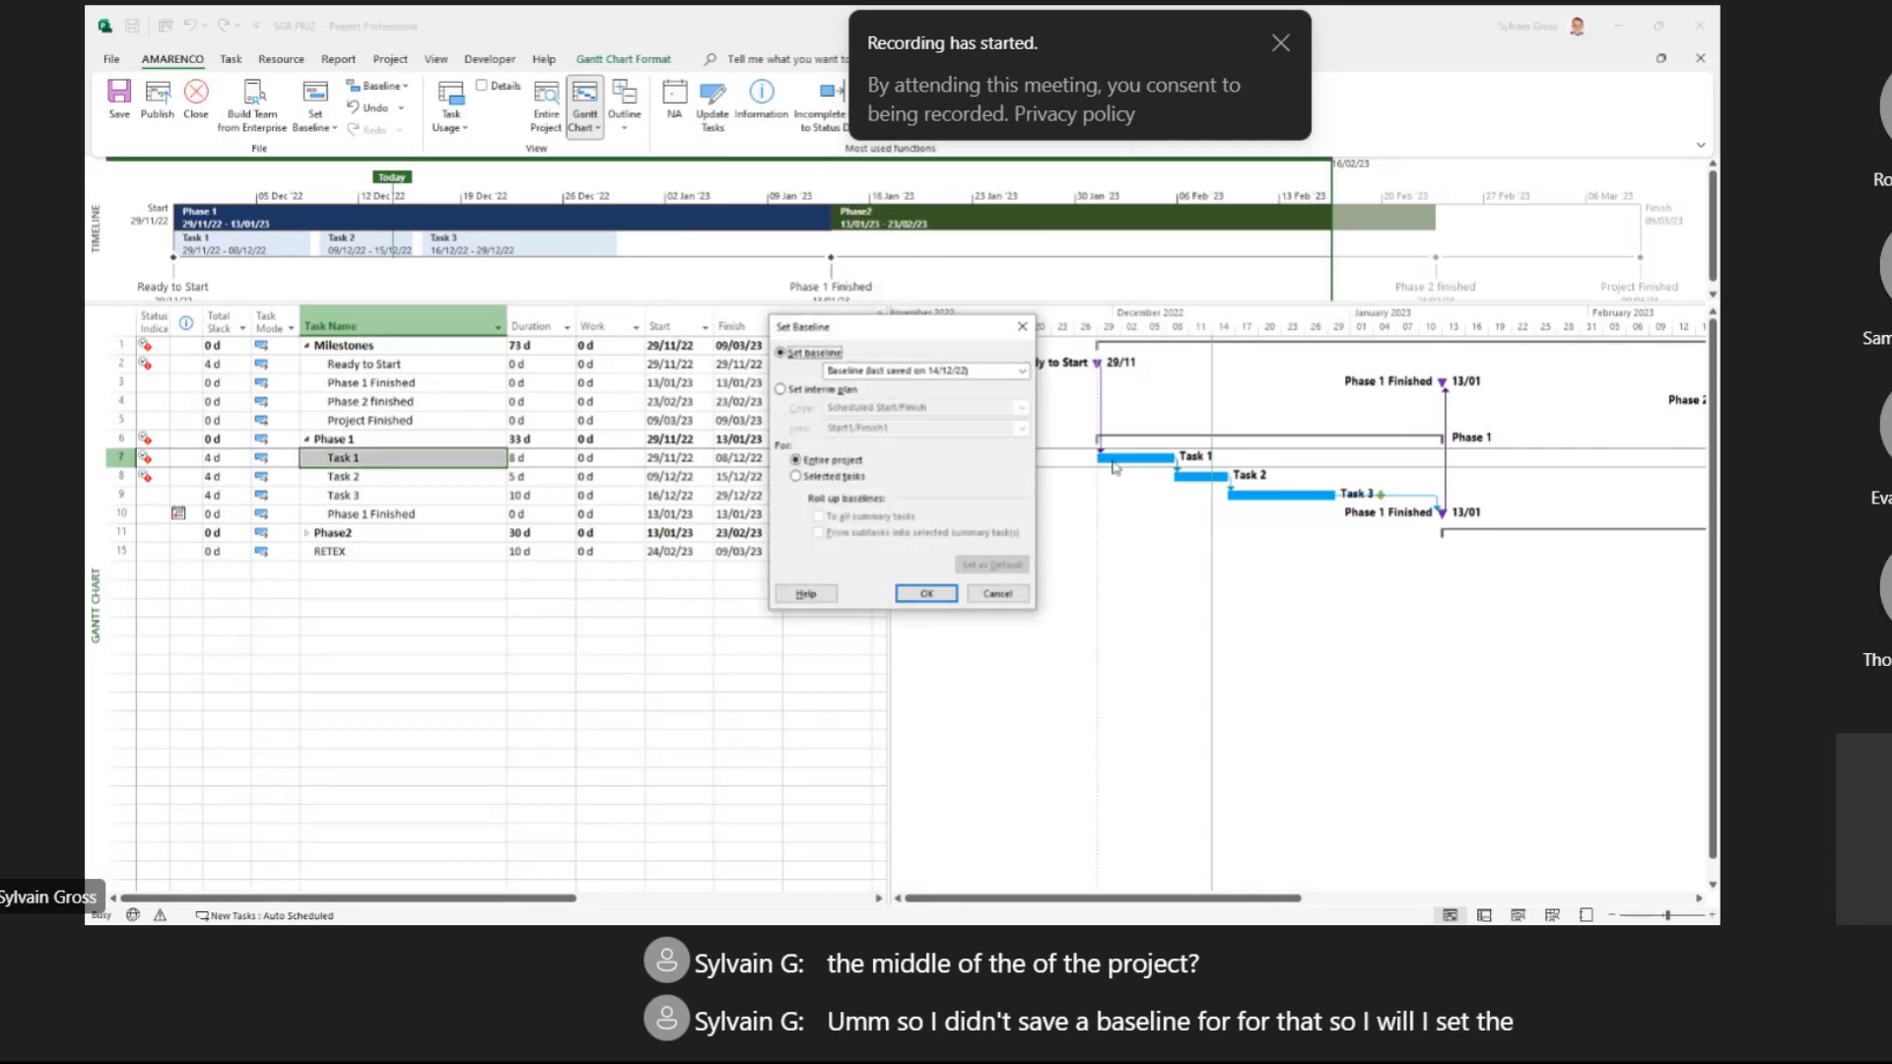
click(932, 595)
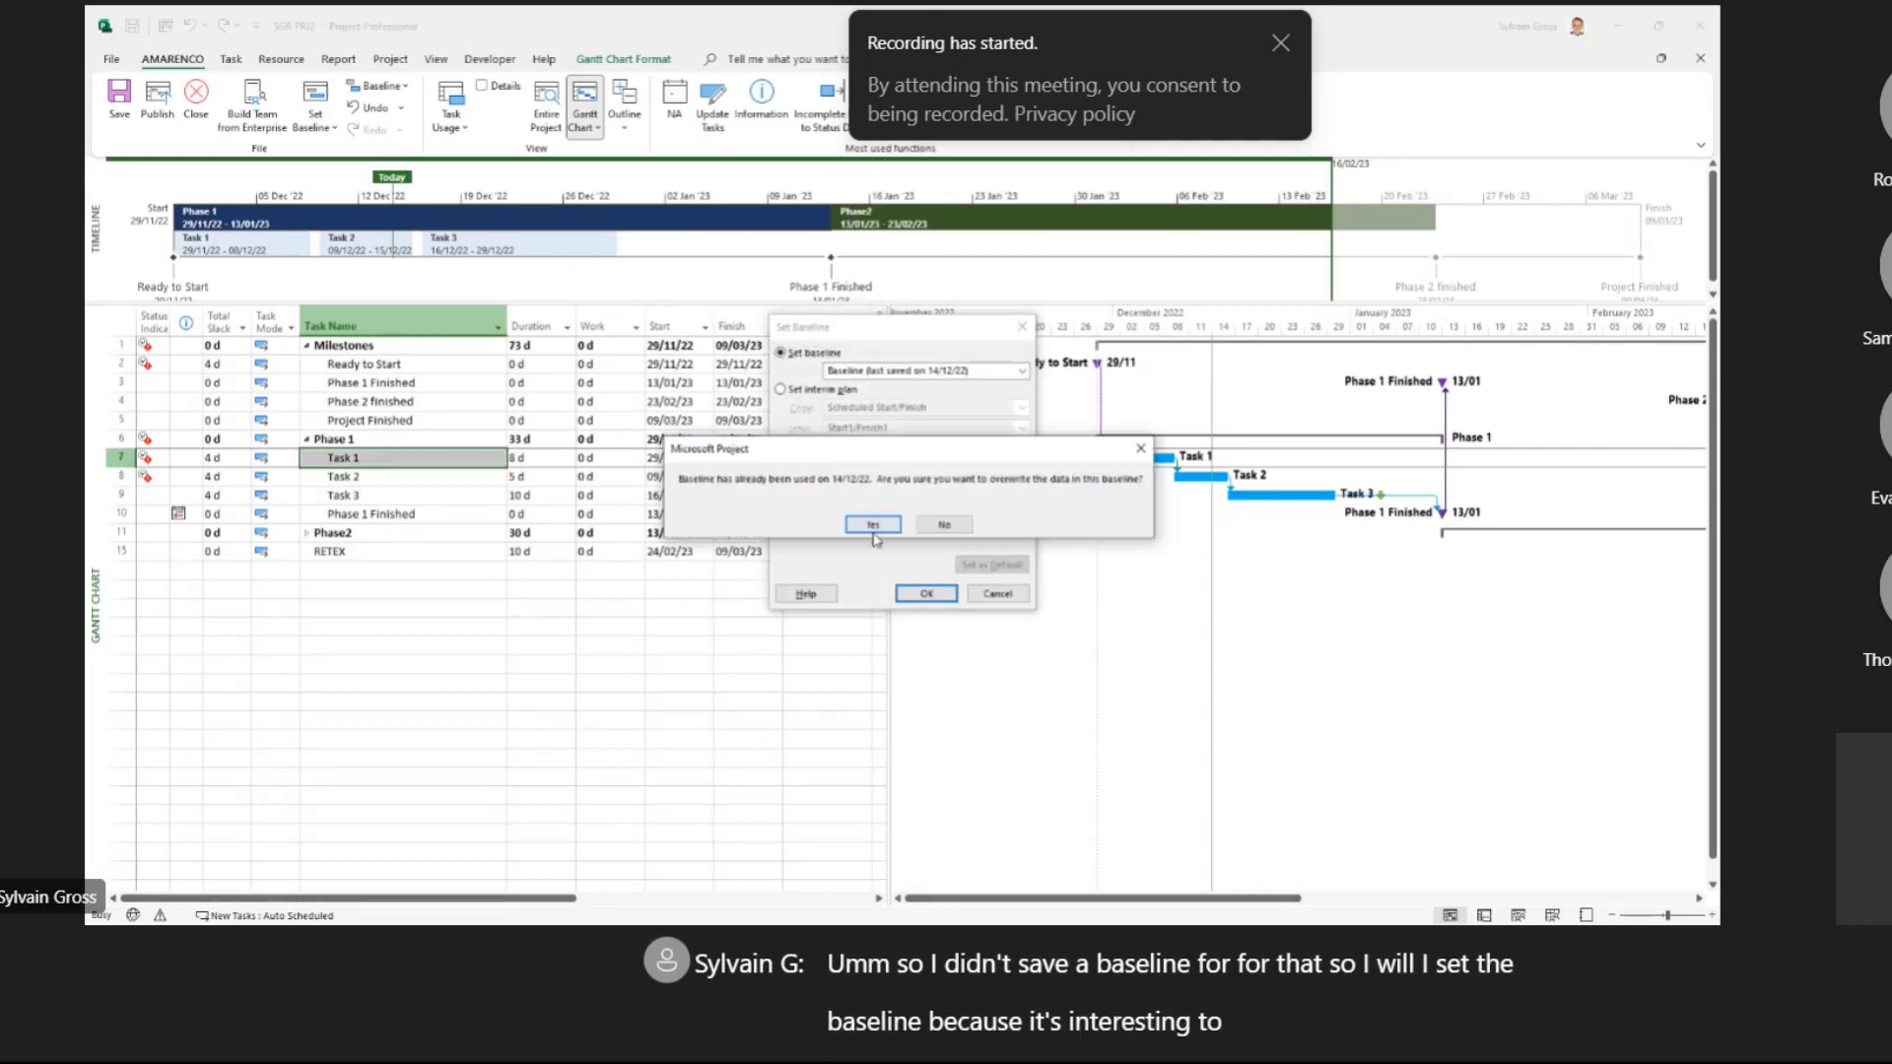
click(871, 525)
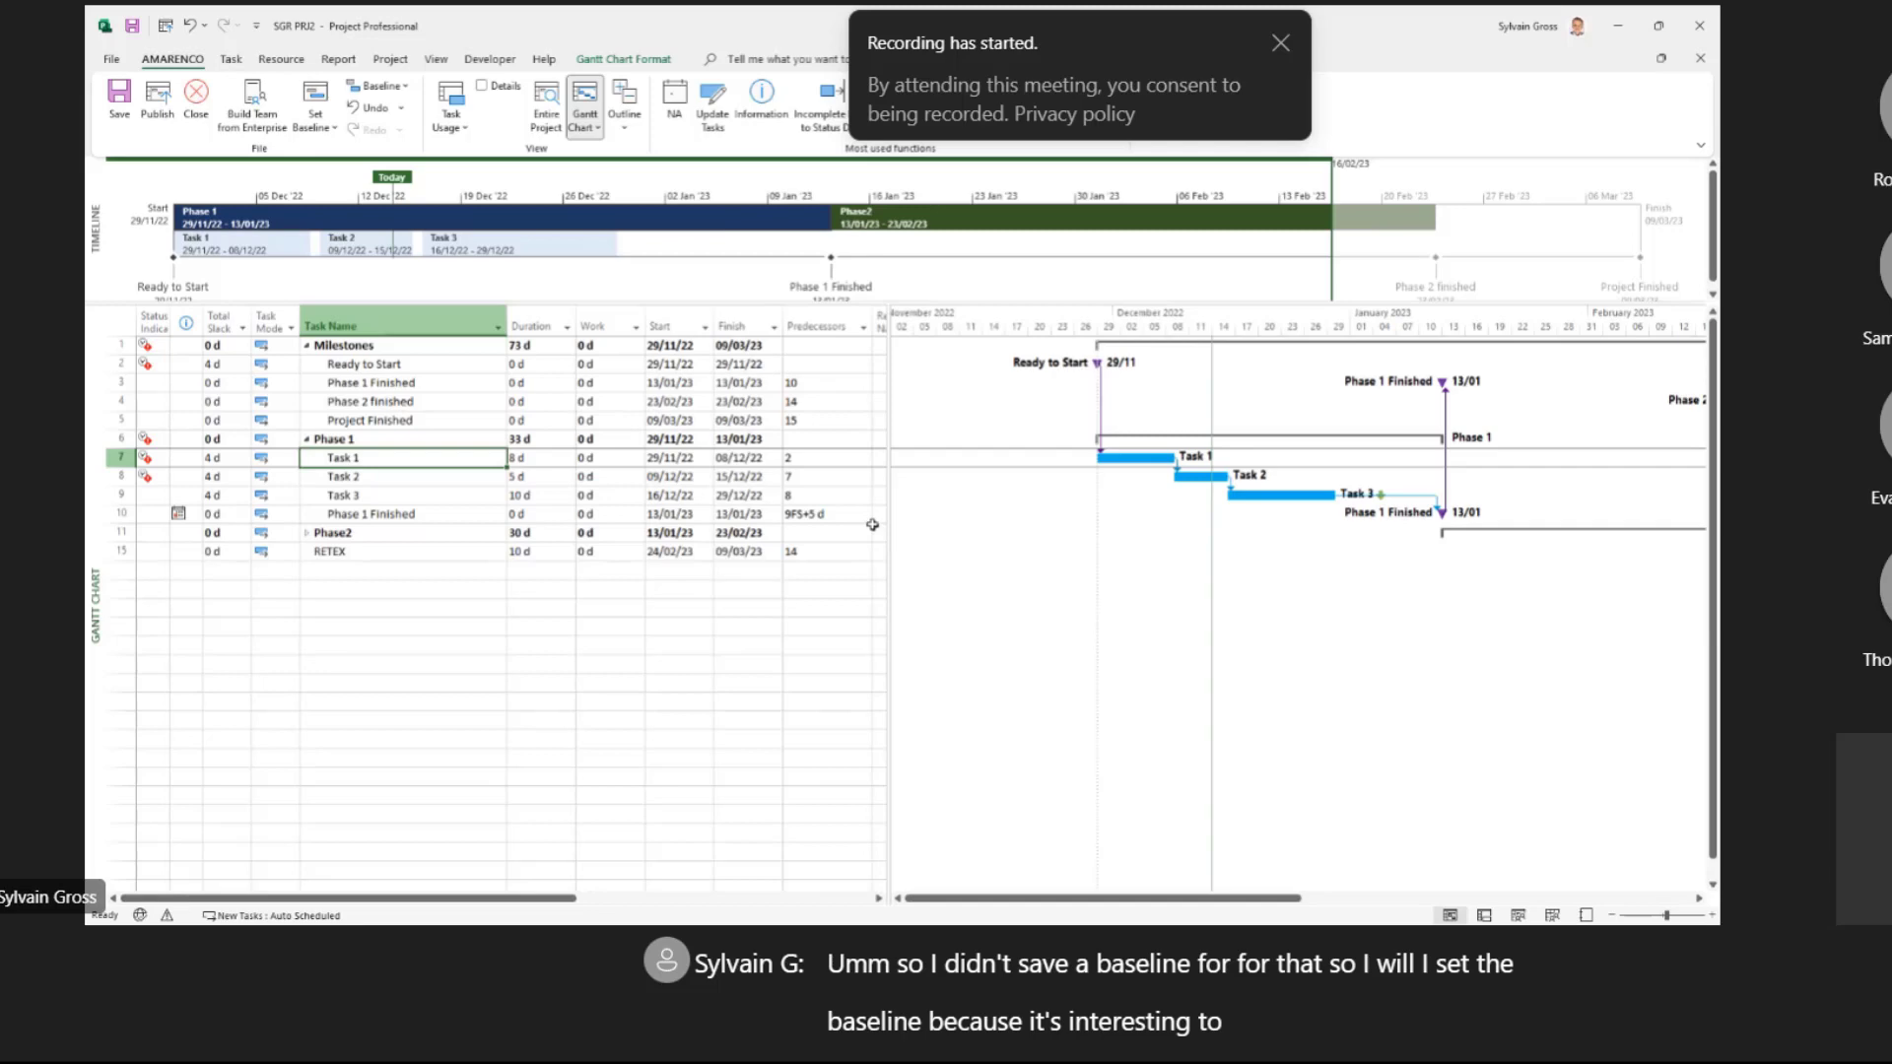
Step: Display the saved baseline on the Gantt chart to compare it with the schedule, and hide it again
click(379, 85)
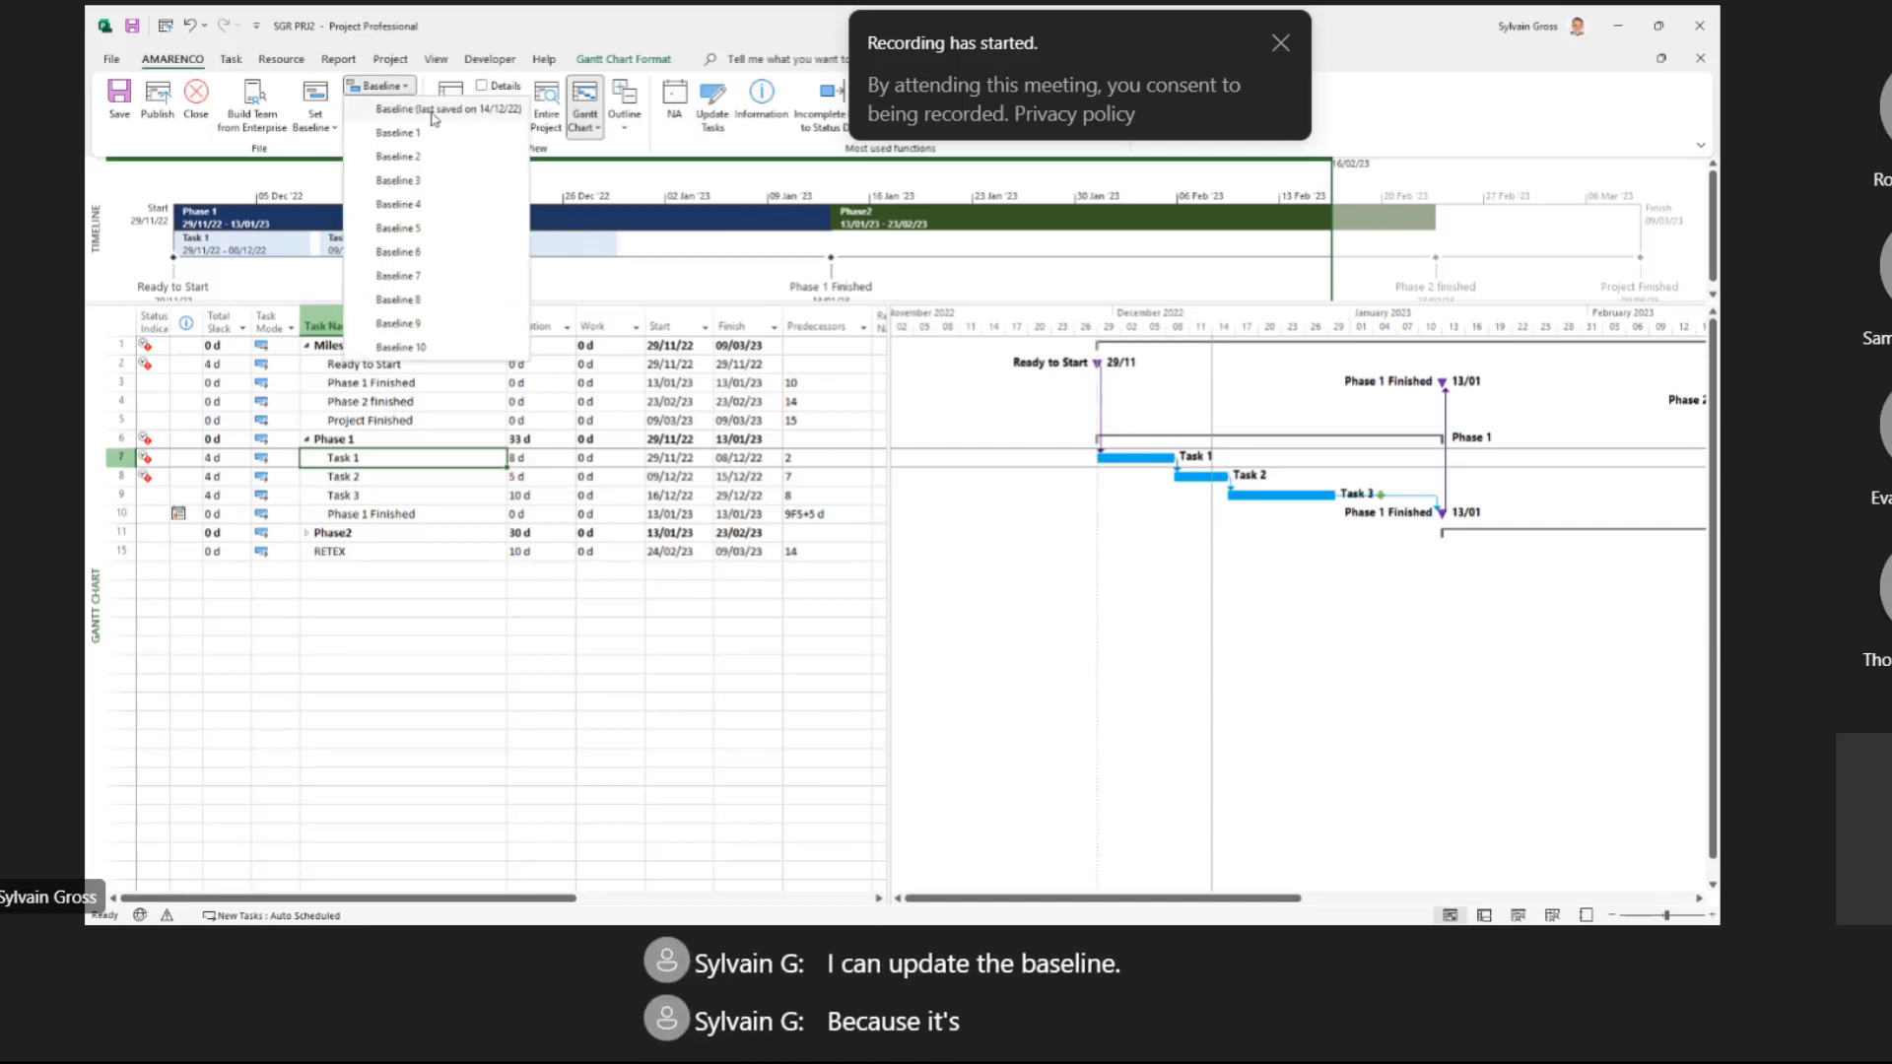
click(432, 111)
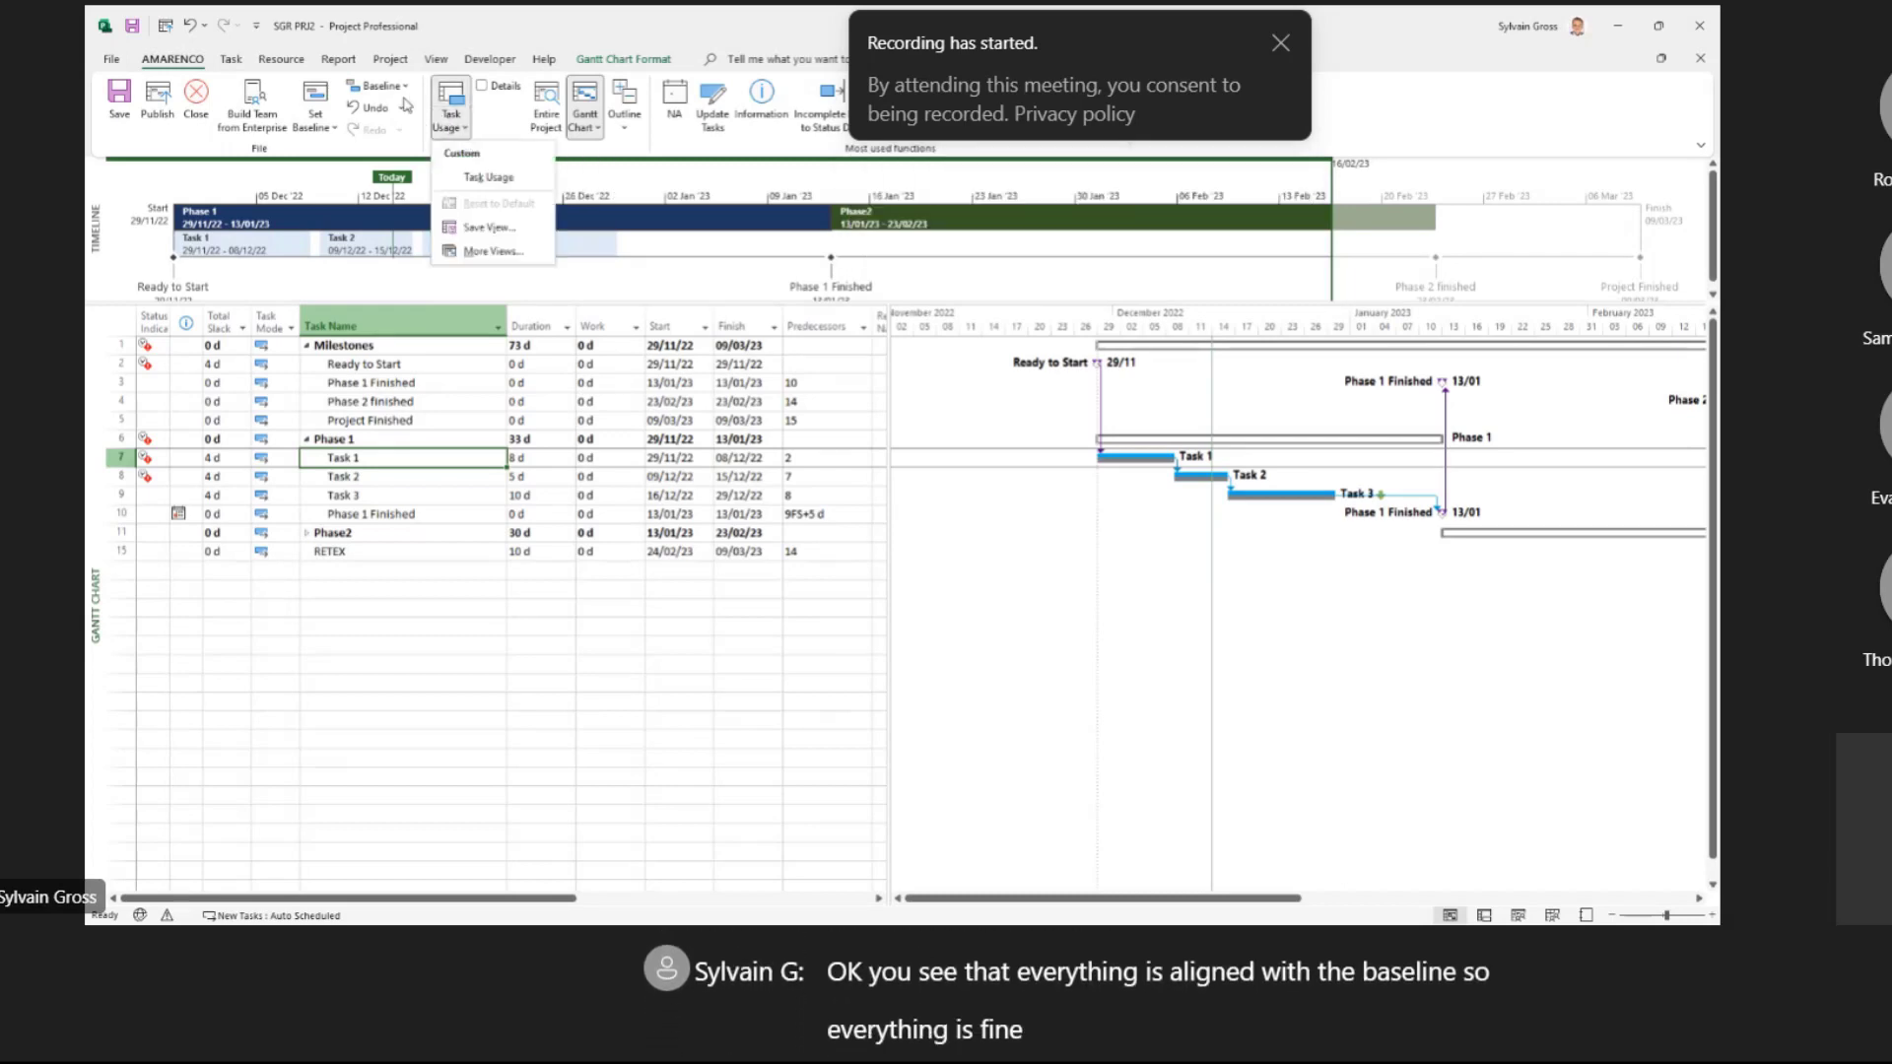
click(407, 87)
click(404, 101)
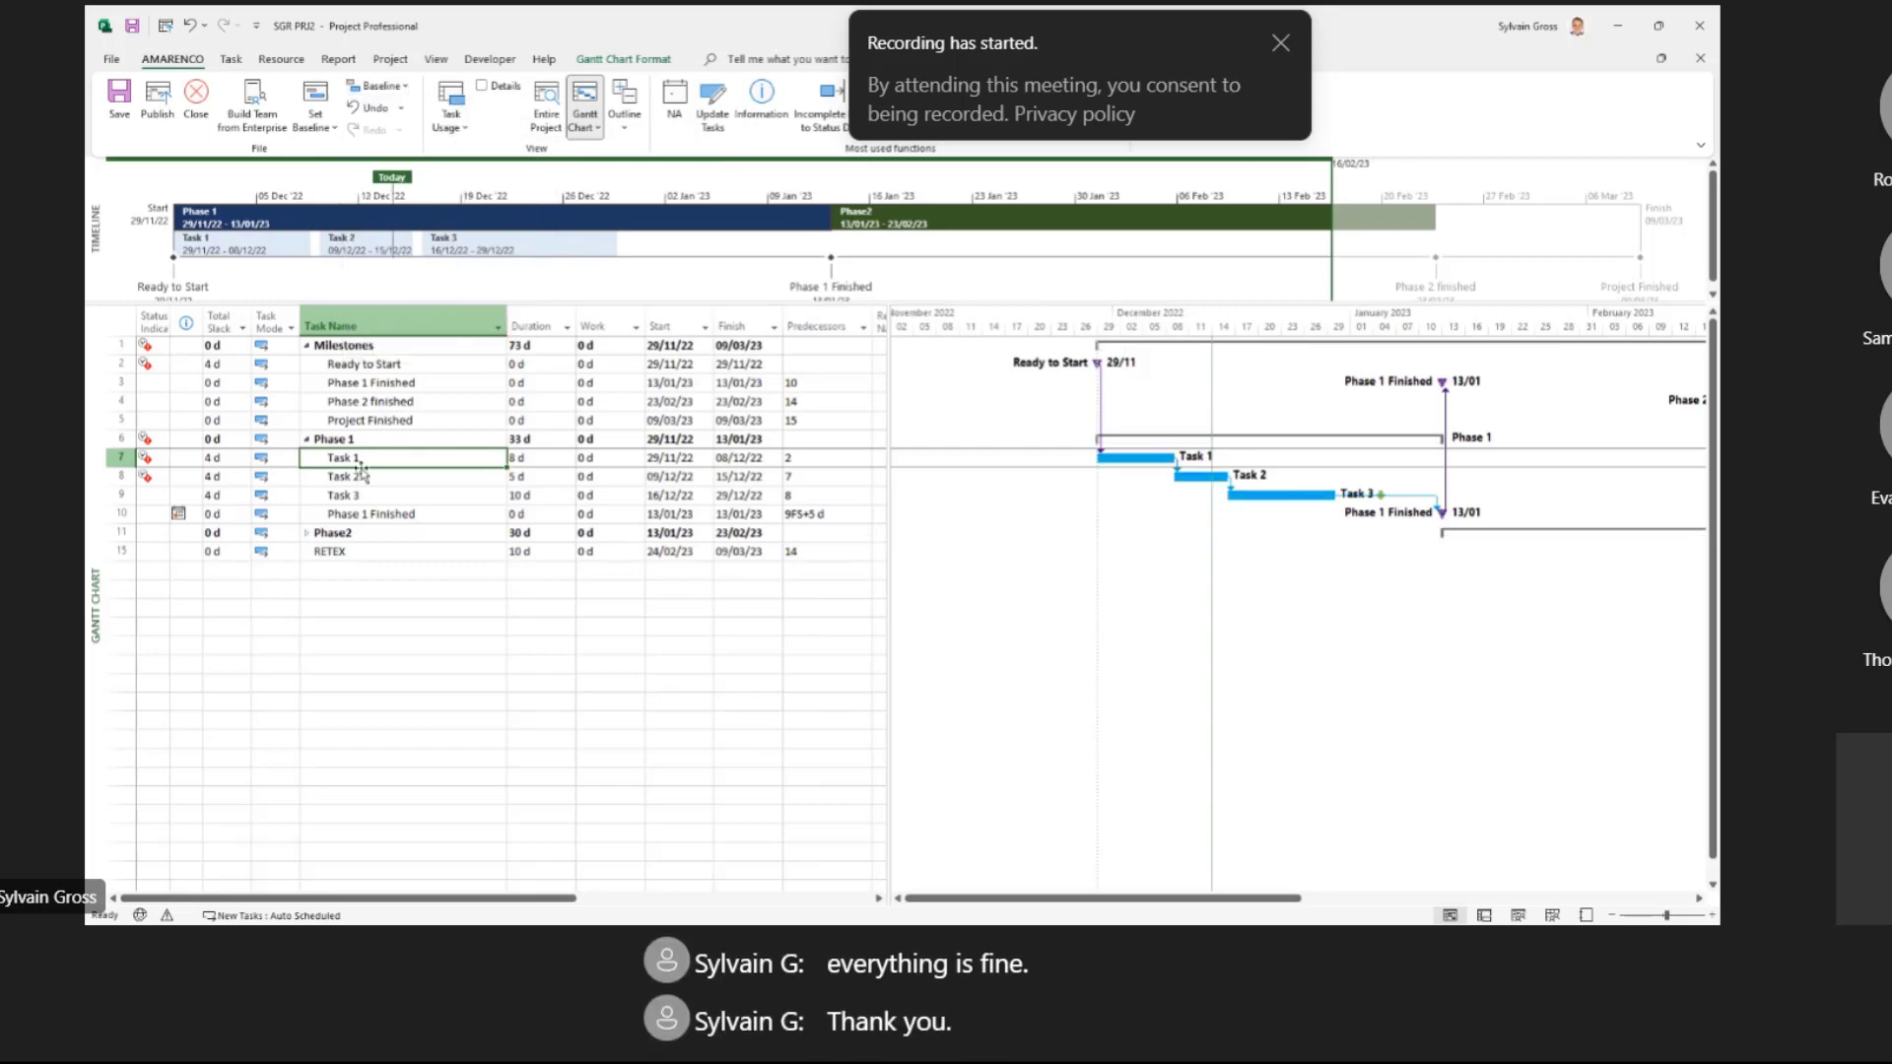
Step: Mark Task 1 in Phase 1 as 100% complete and review its progress values in Update Tasks
click(121, 457)
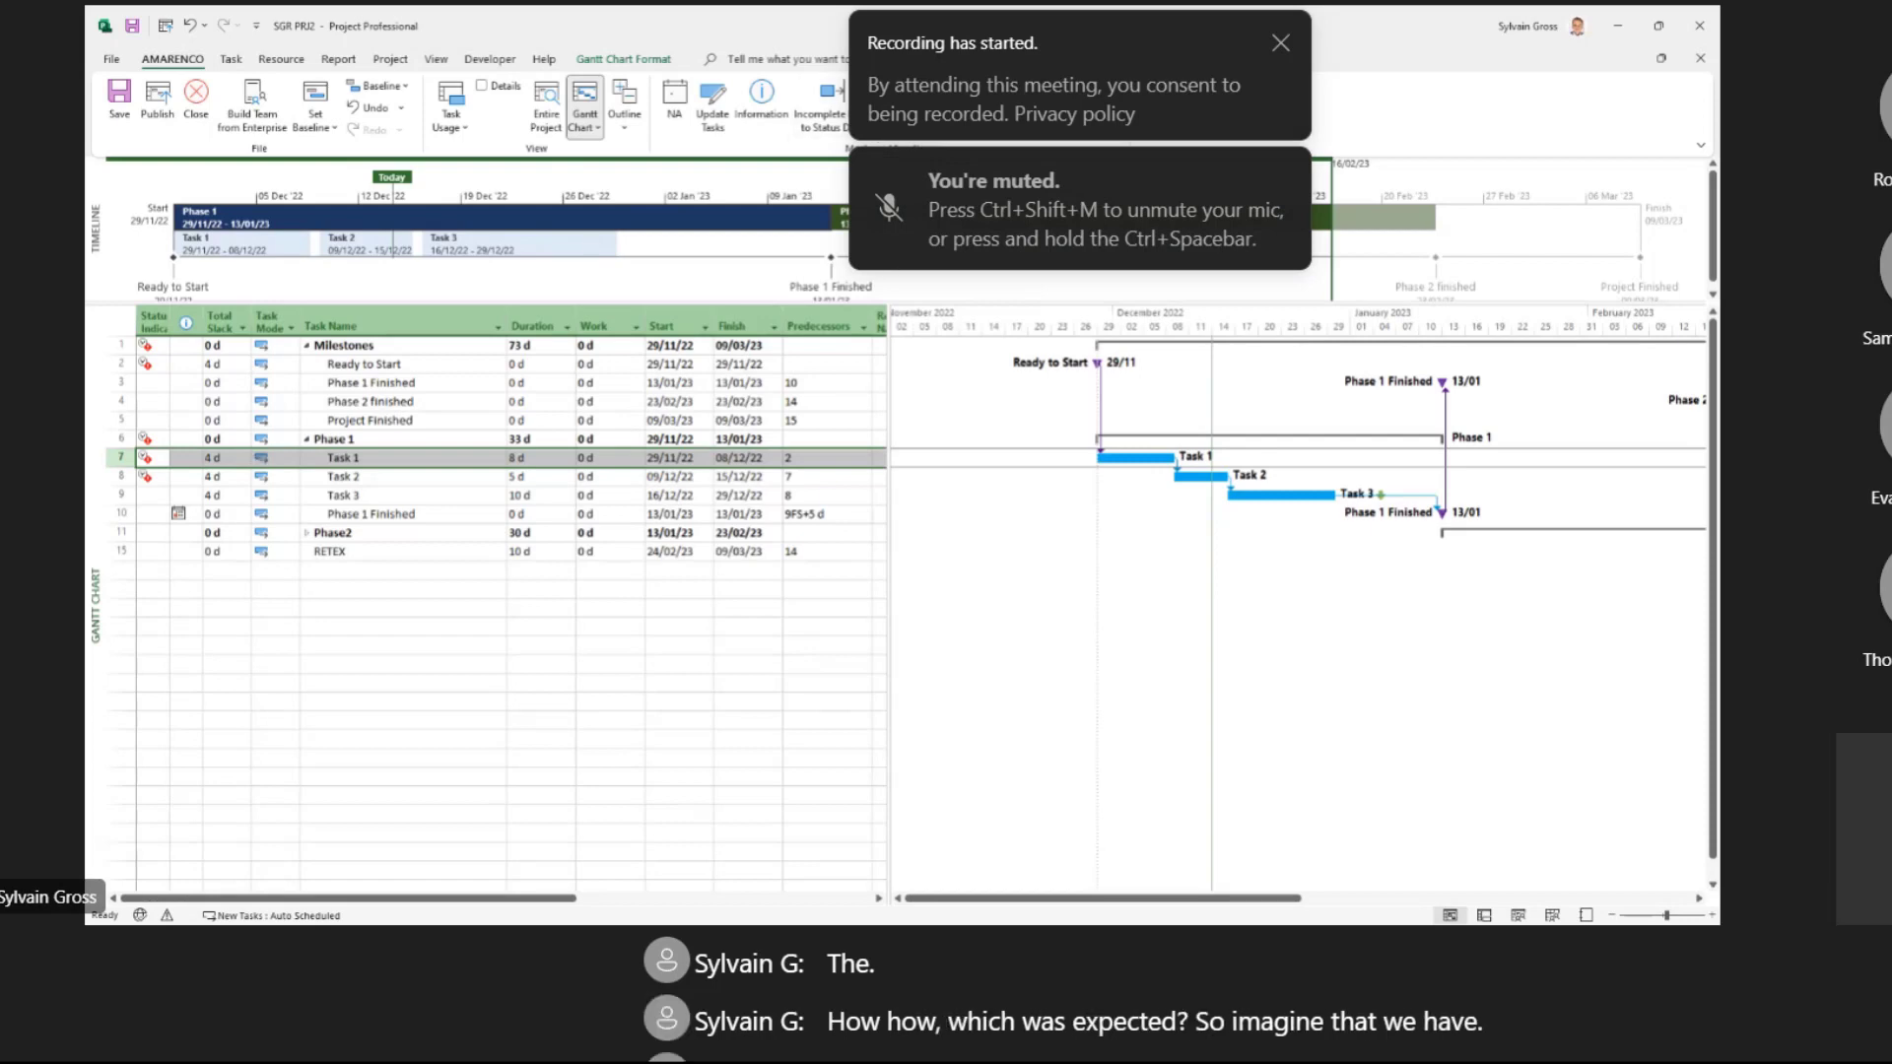
click(1089, 101)
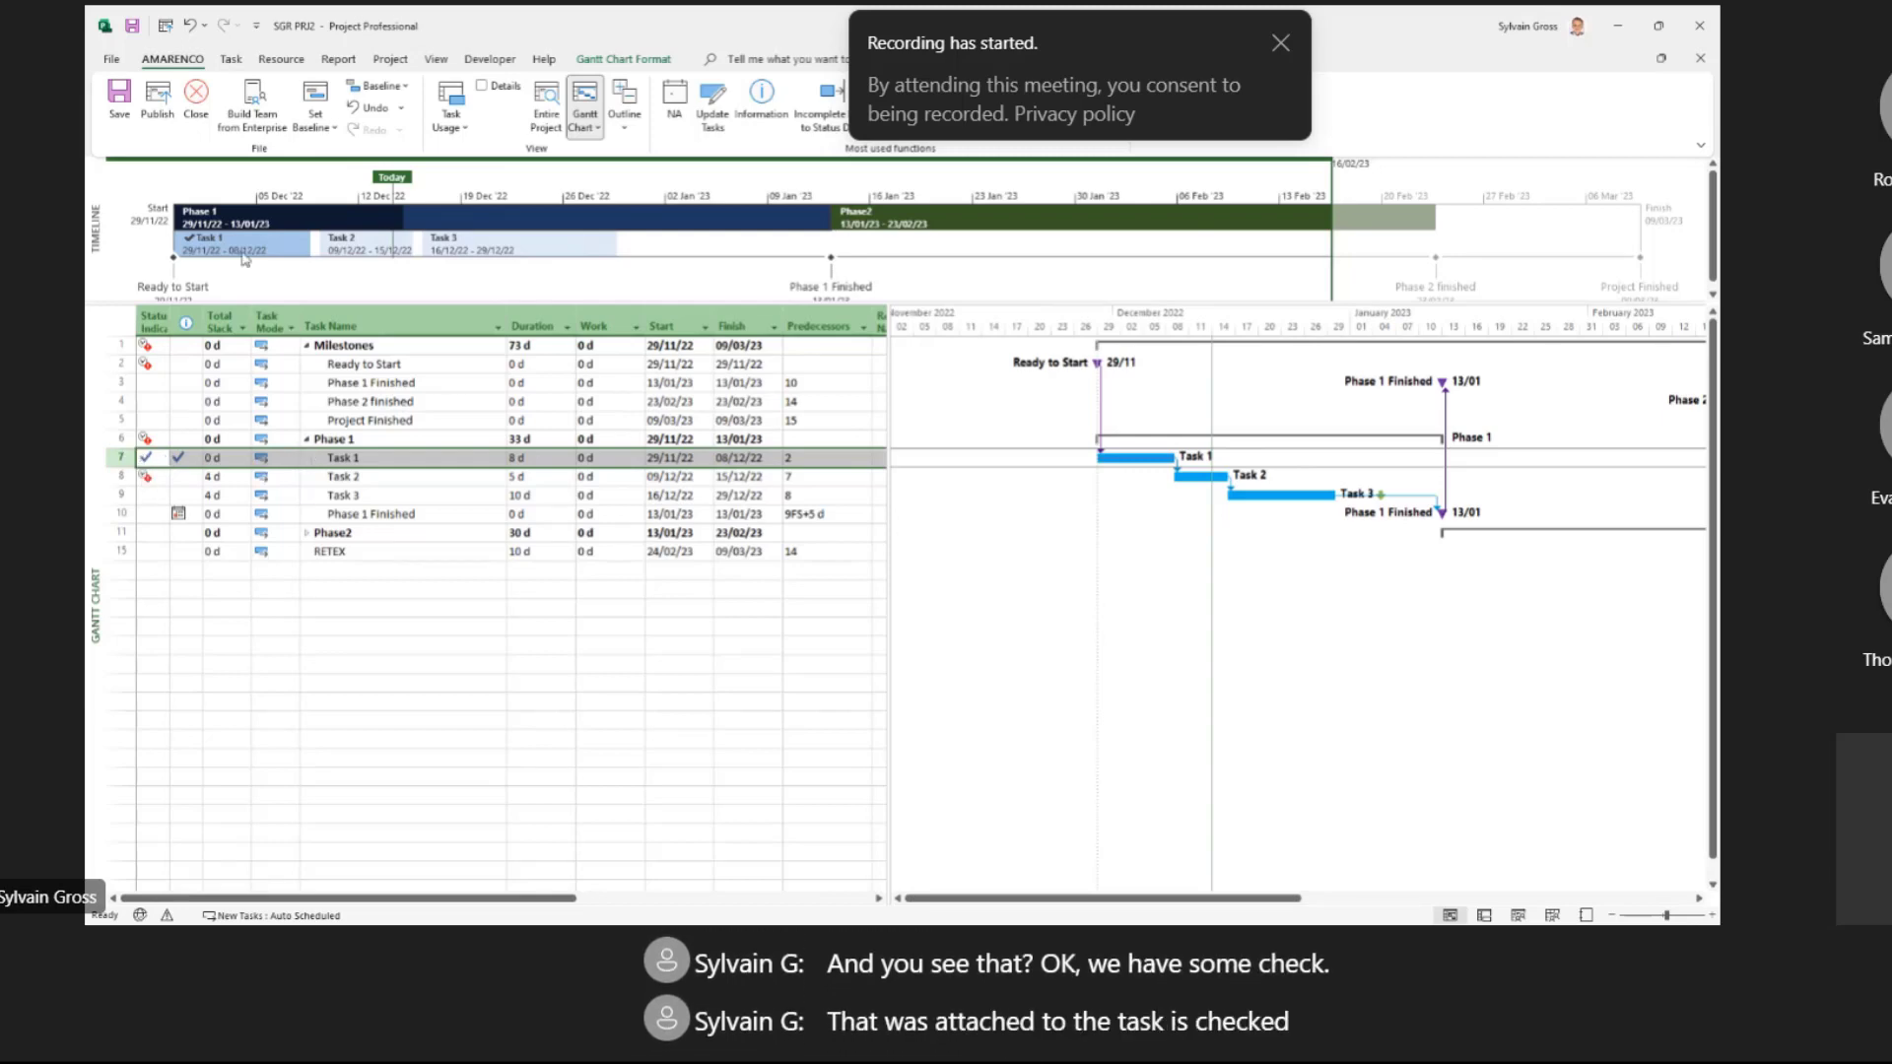
mouse_move(197, 254)
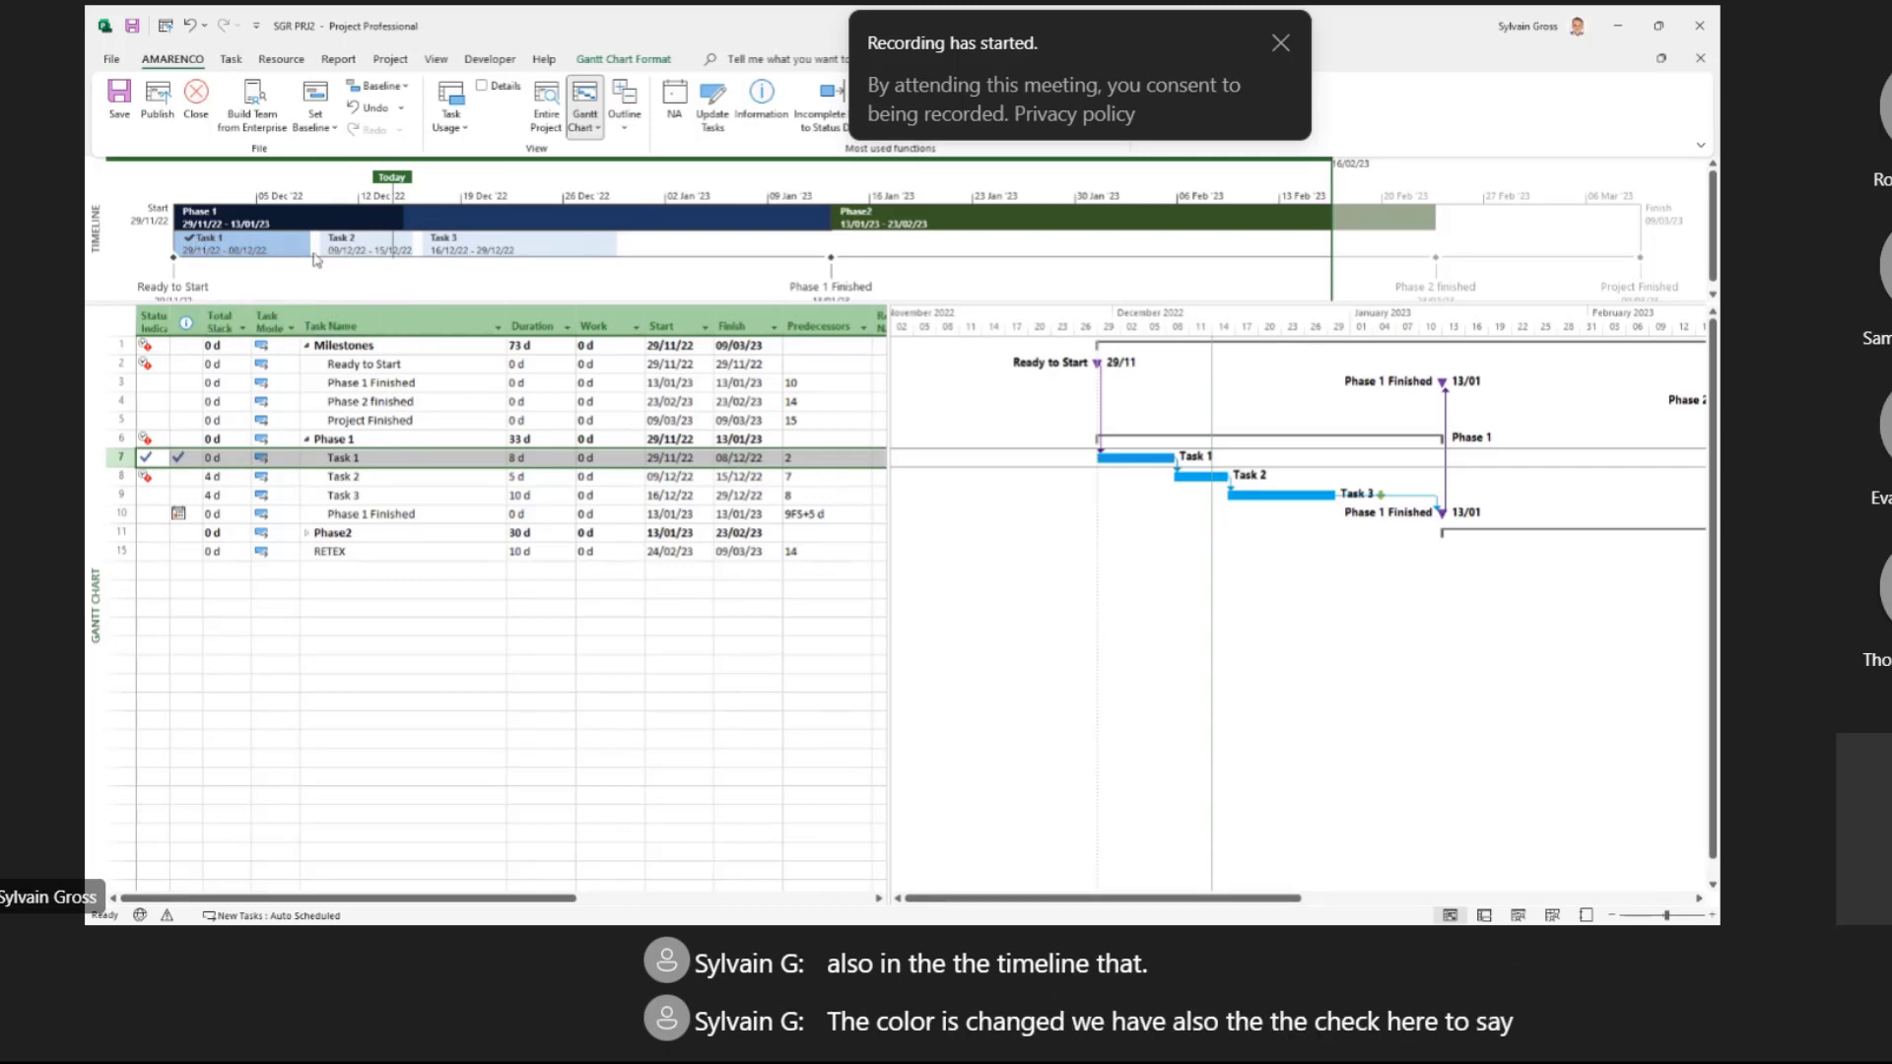
mouse_move(181, 221)
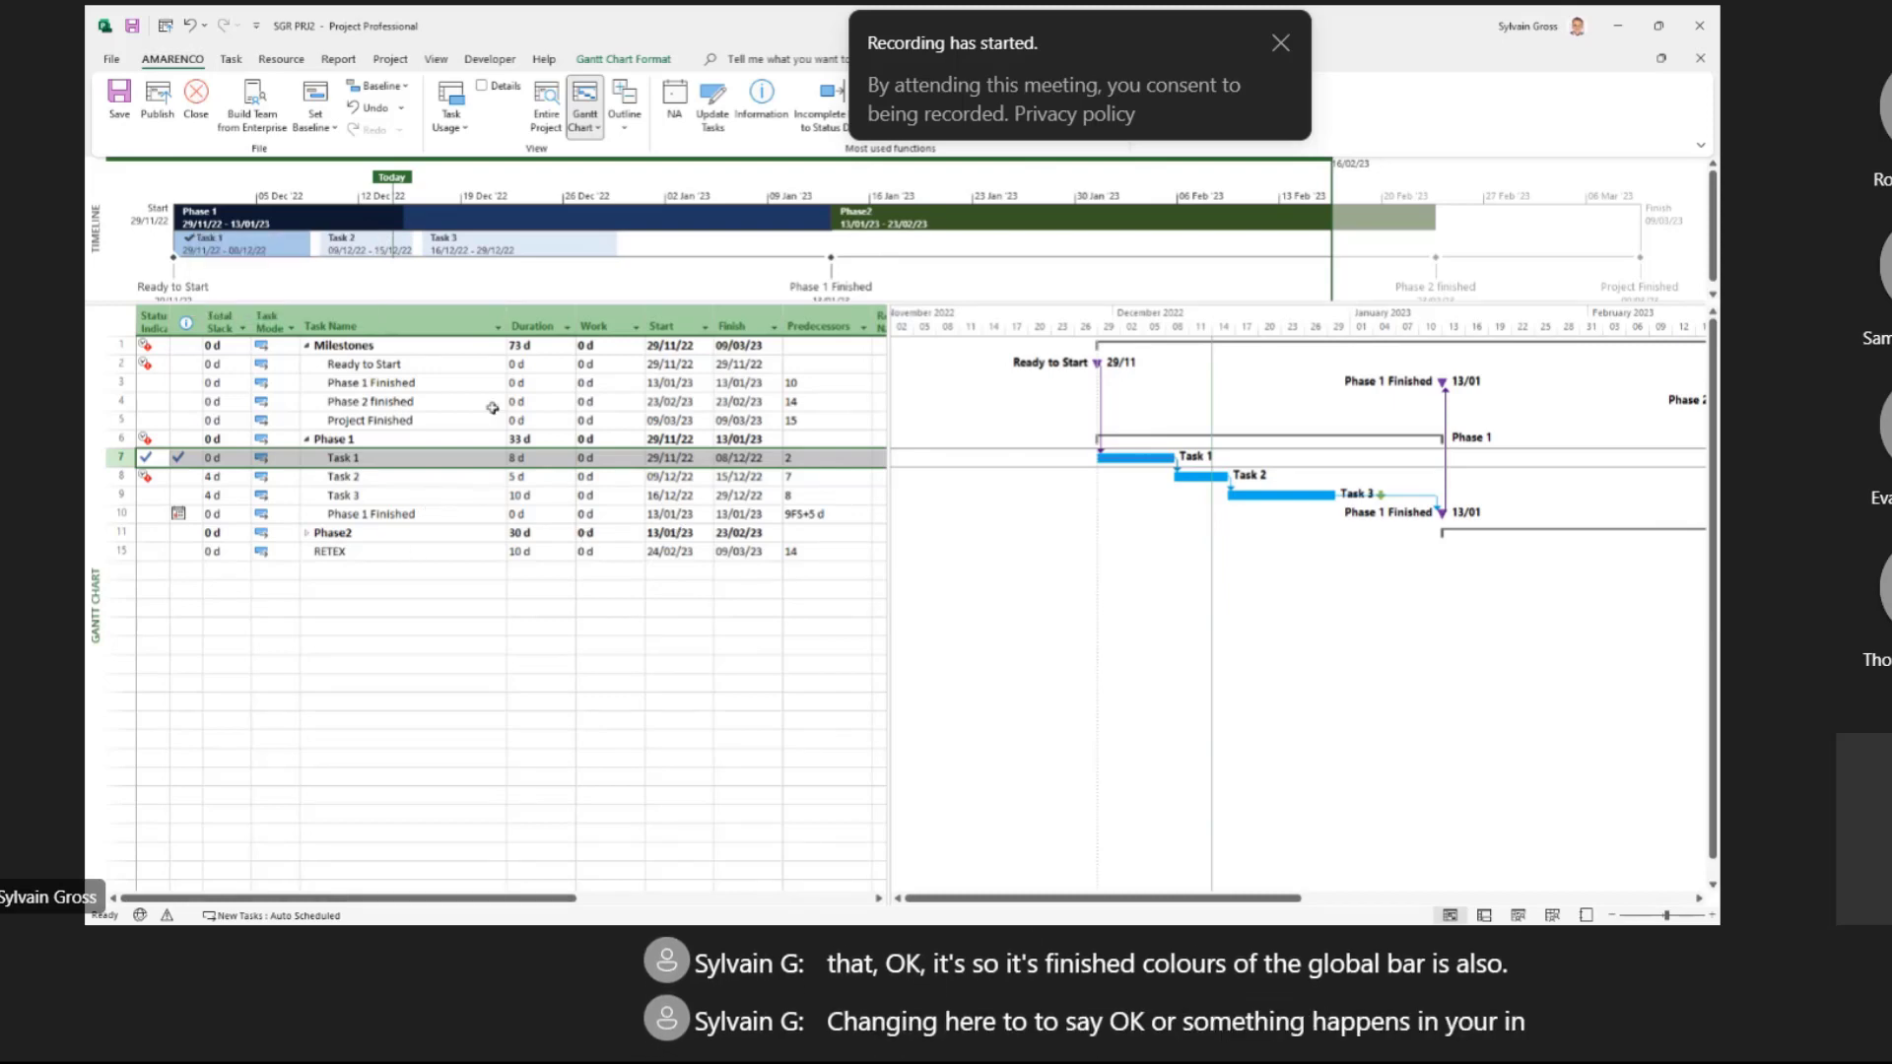
click(711, 103)
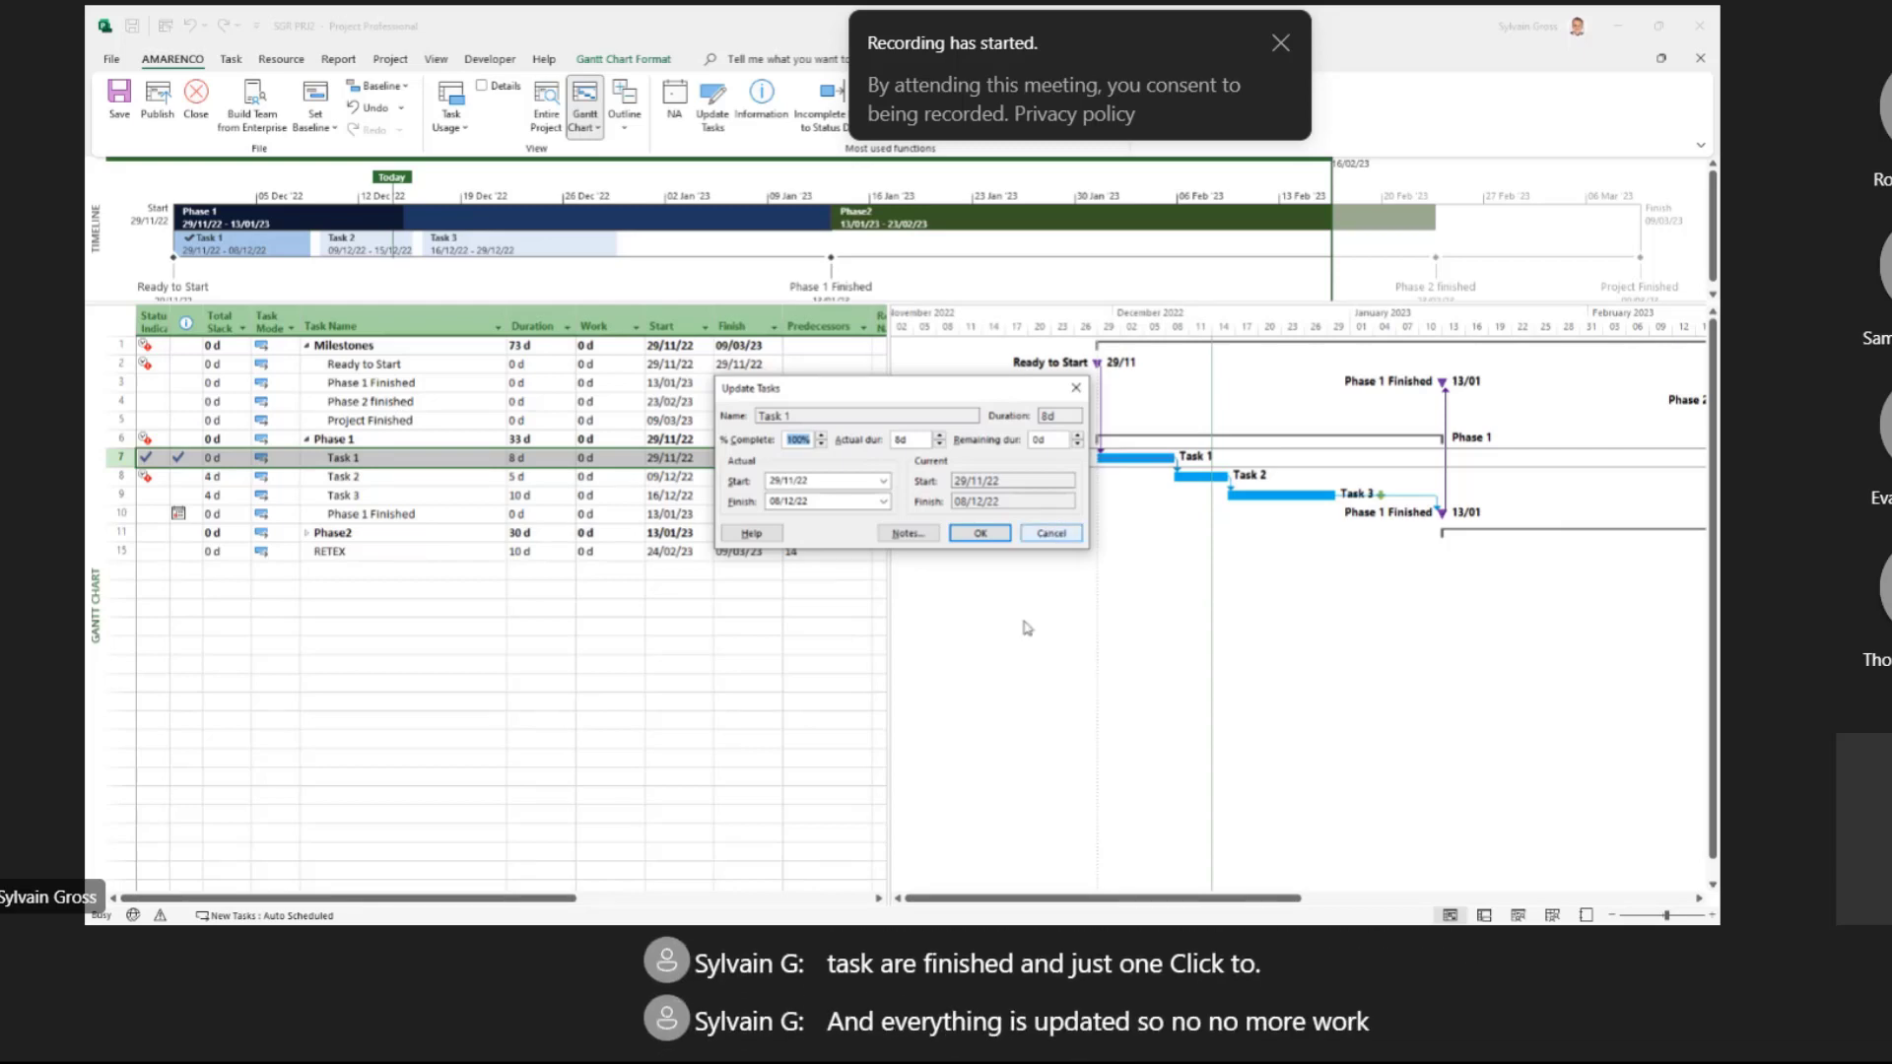
click(980, 533)
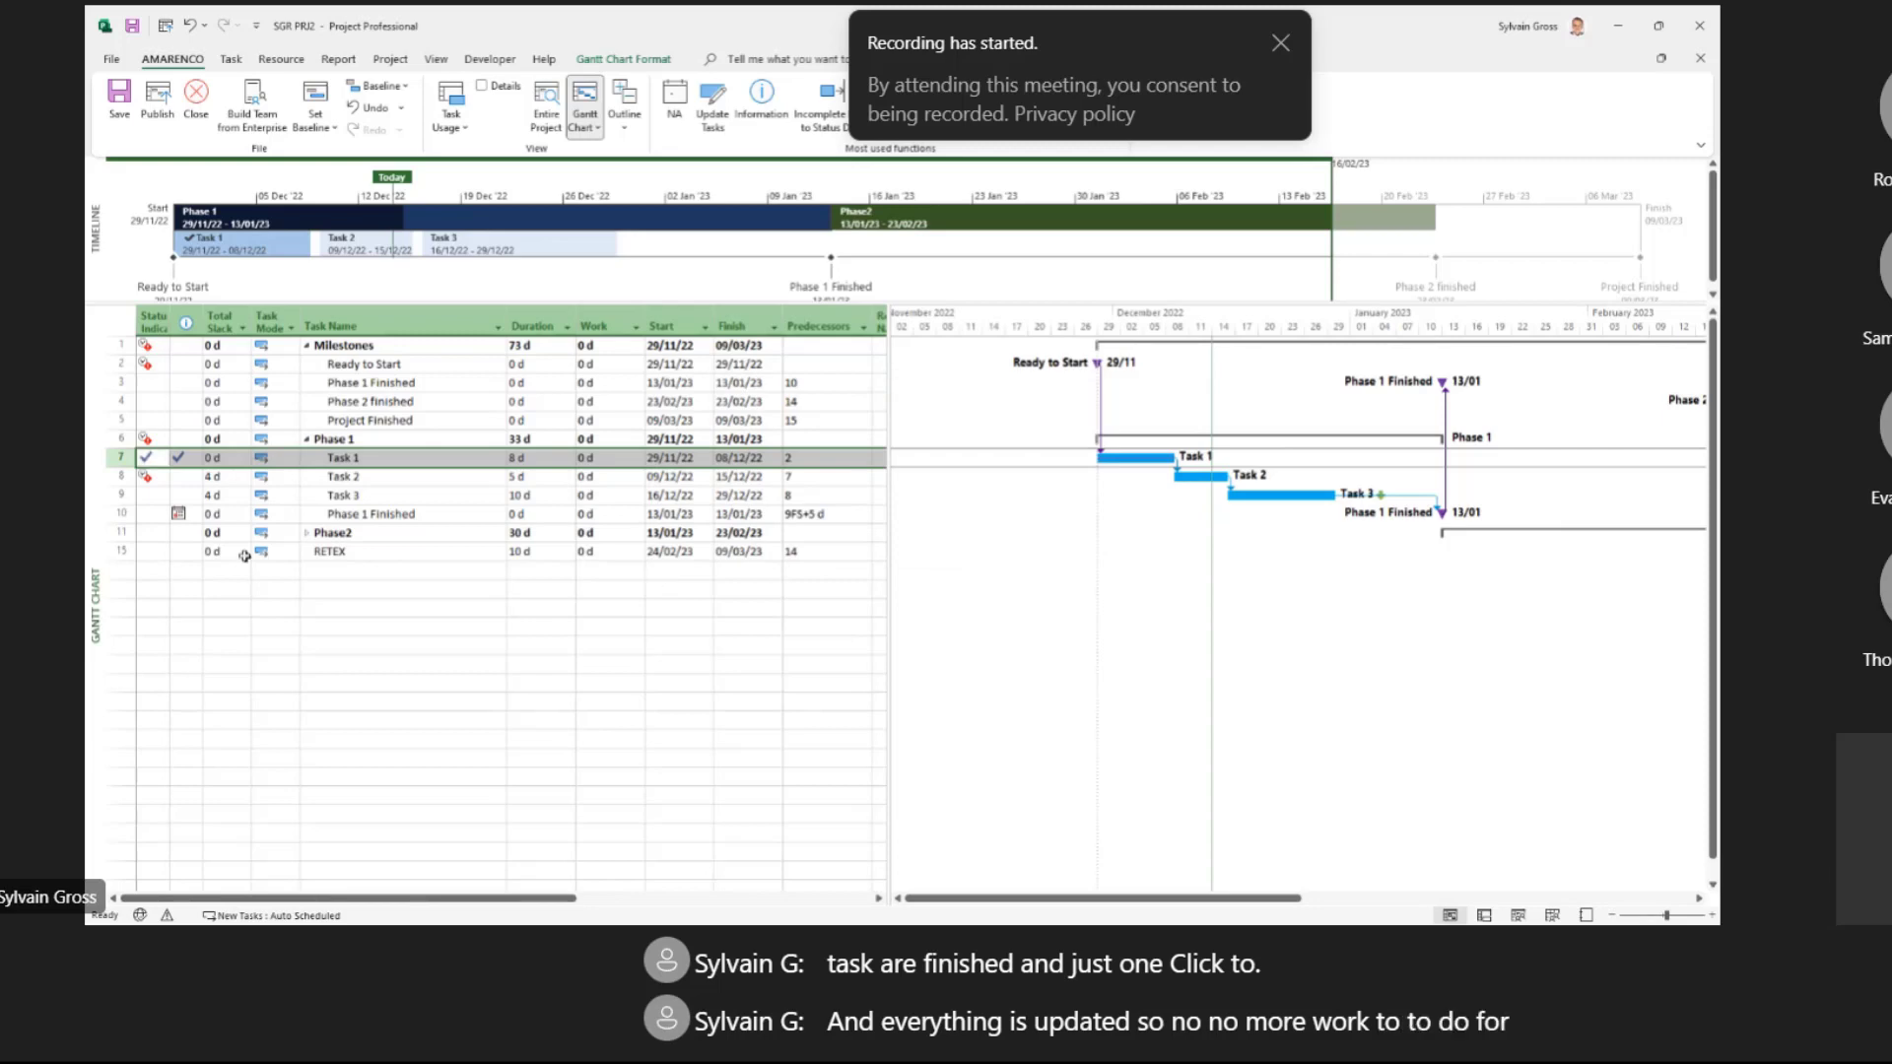
Step: Record 19/12/2022 as the actual start of Task 2 in Phase 1 and display the saved baseline on the Gantt chart
click(343, 476)
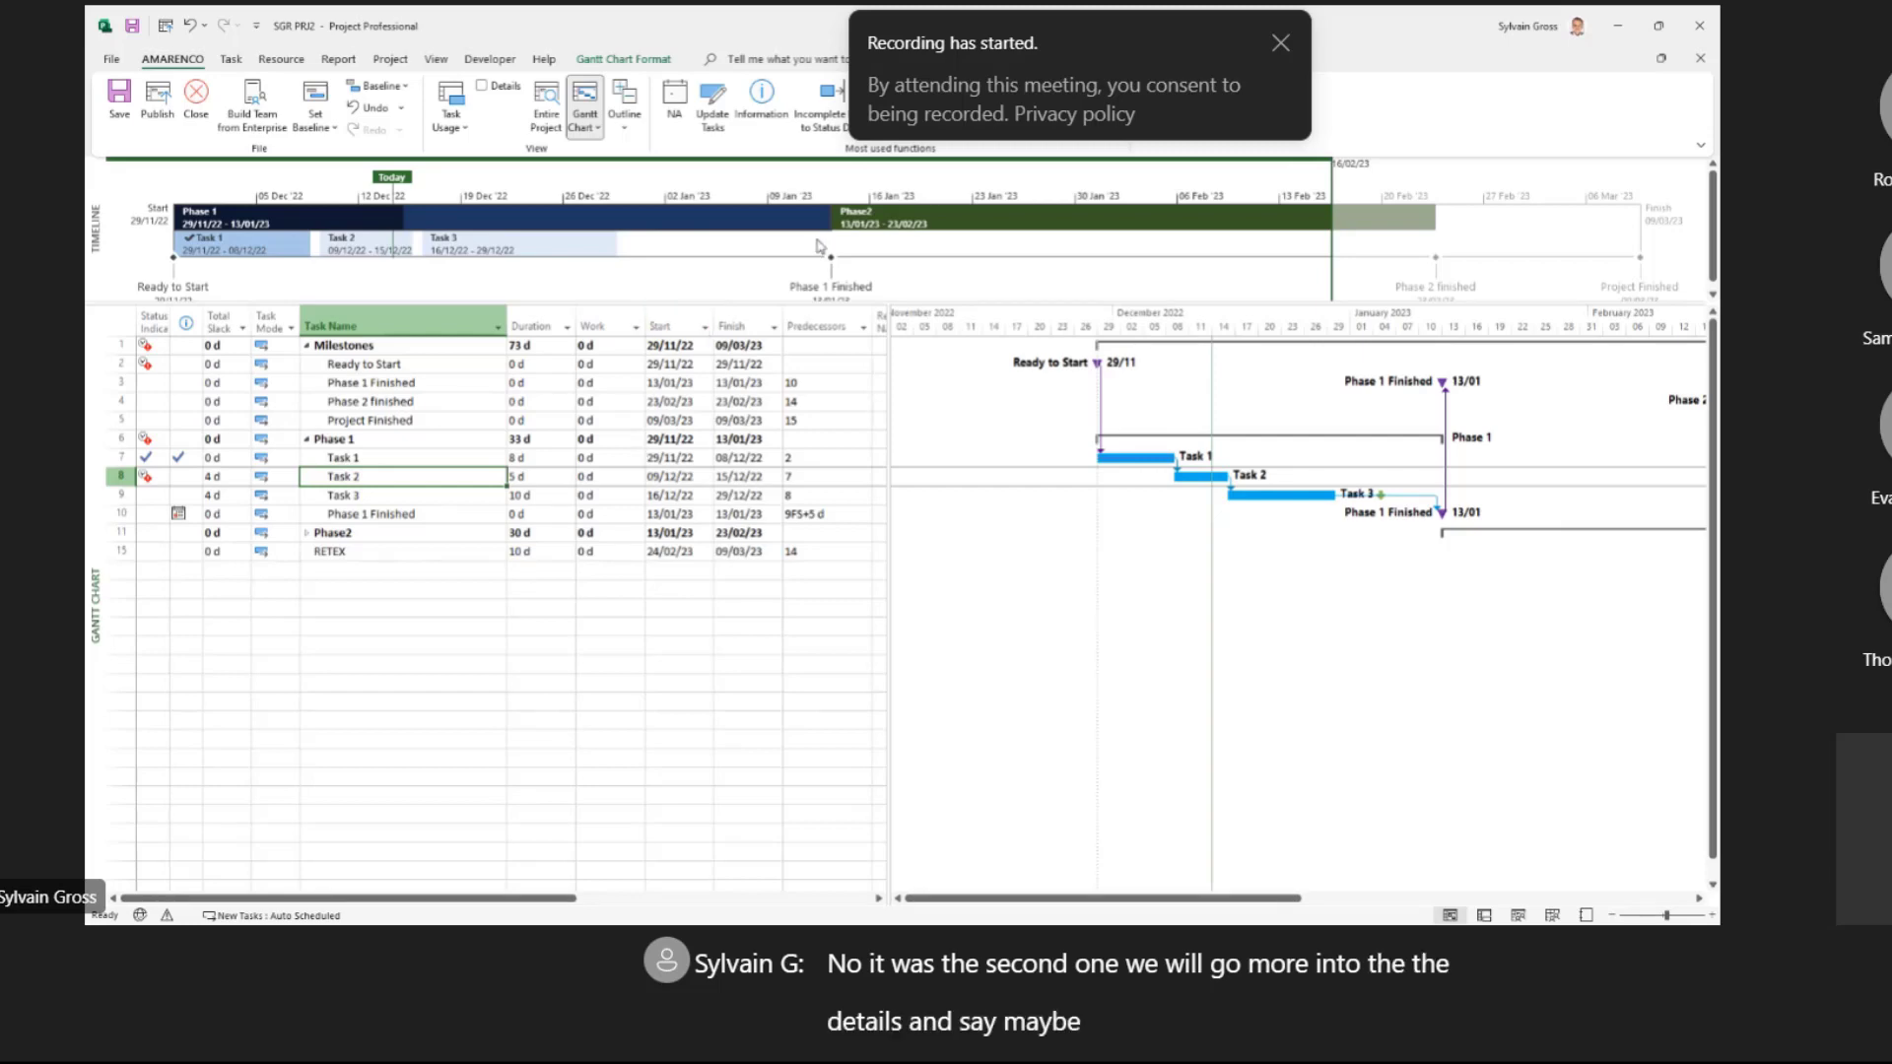
click(713, 98)
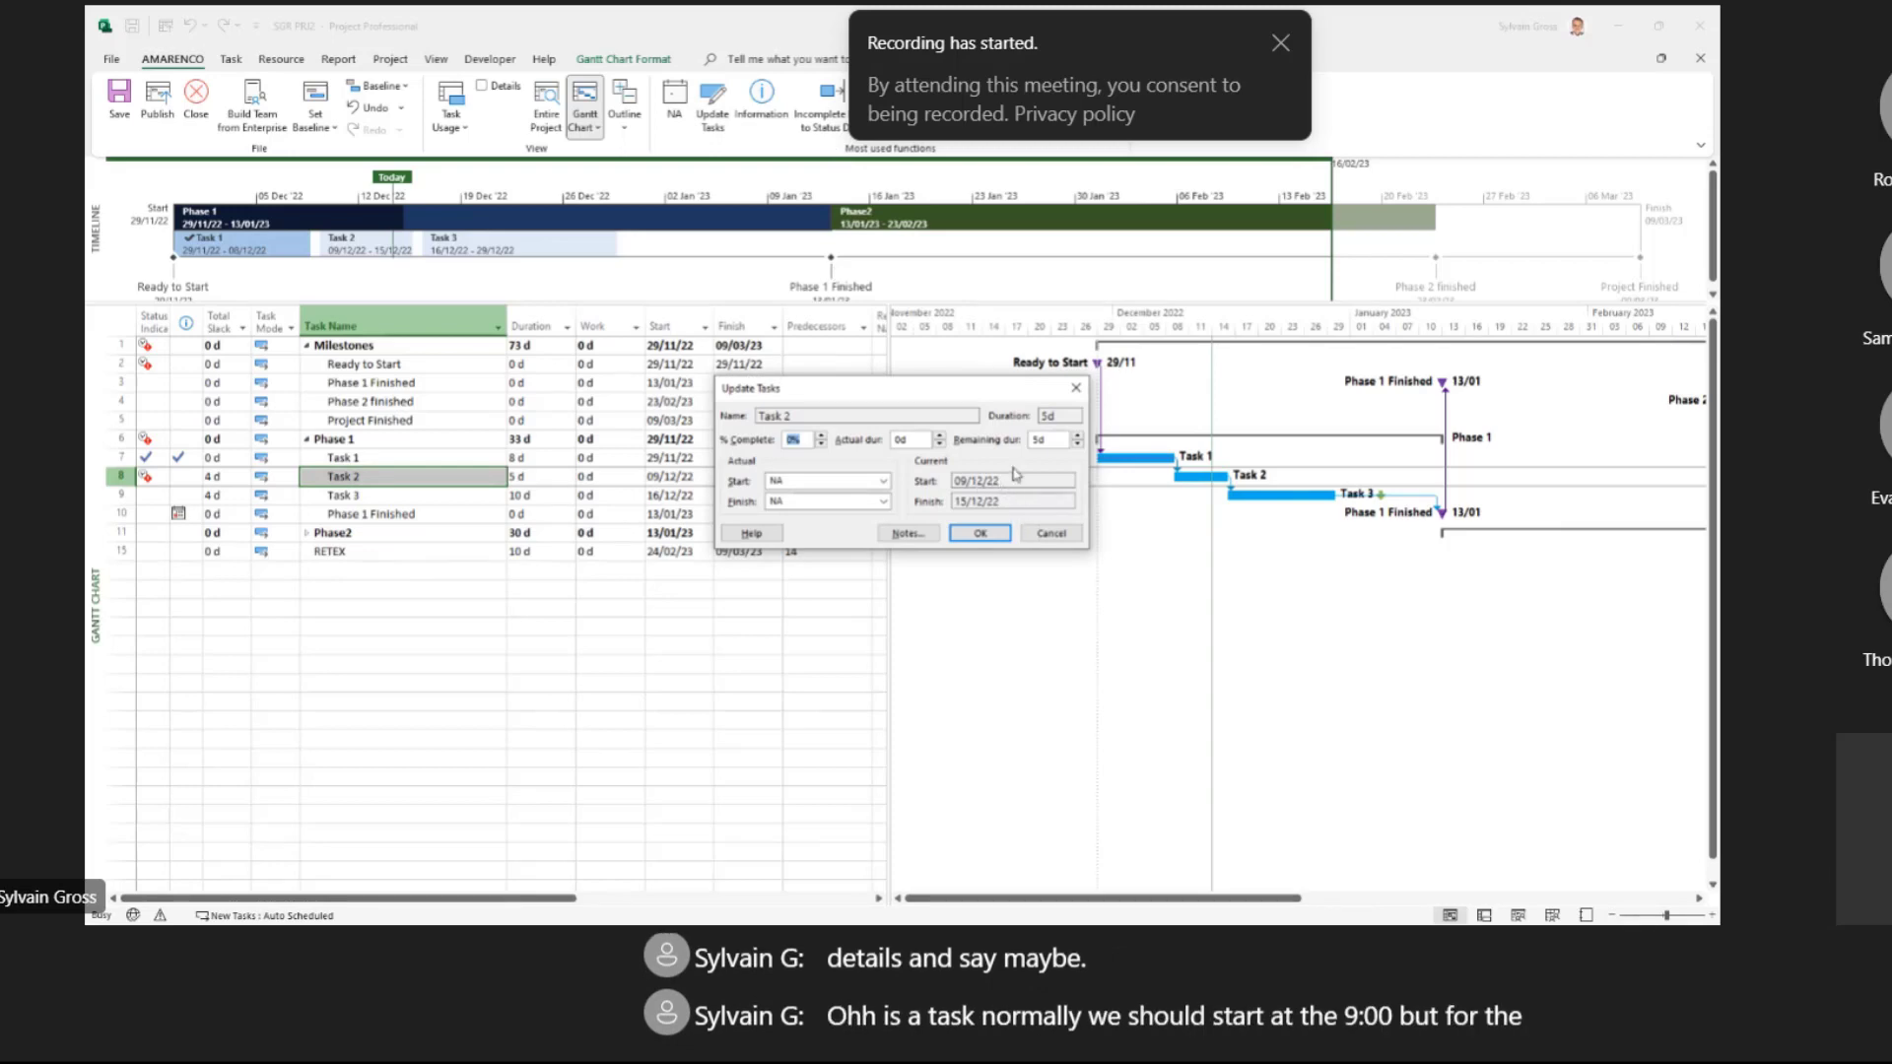
click(882, 481)
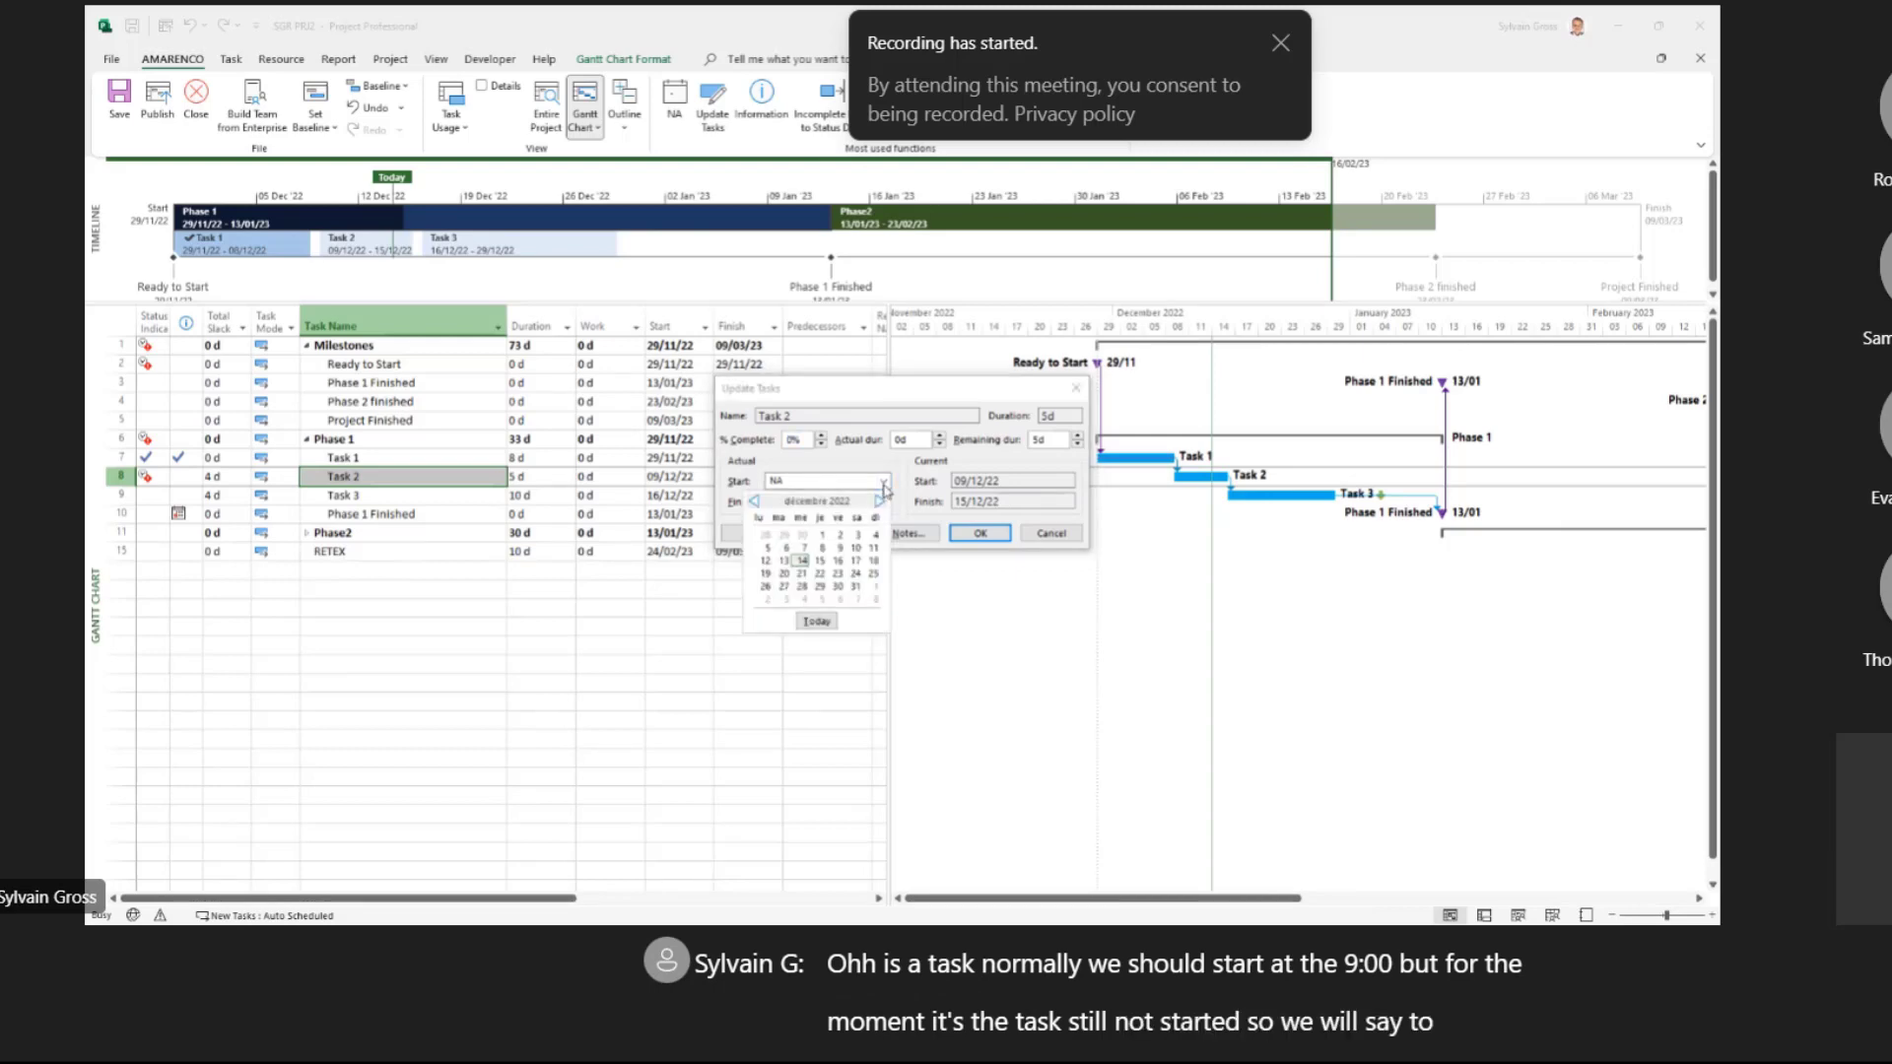
click(766, 572)
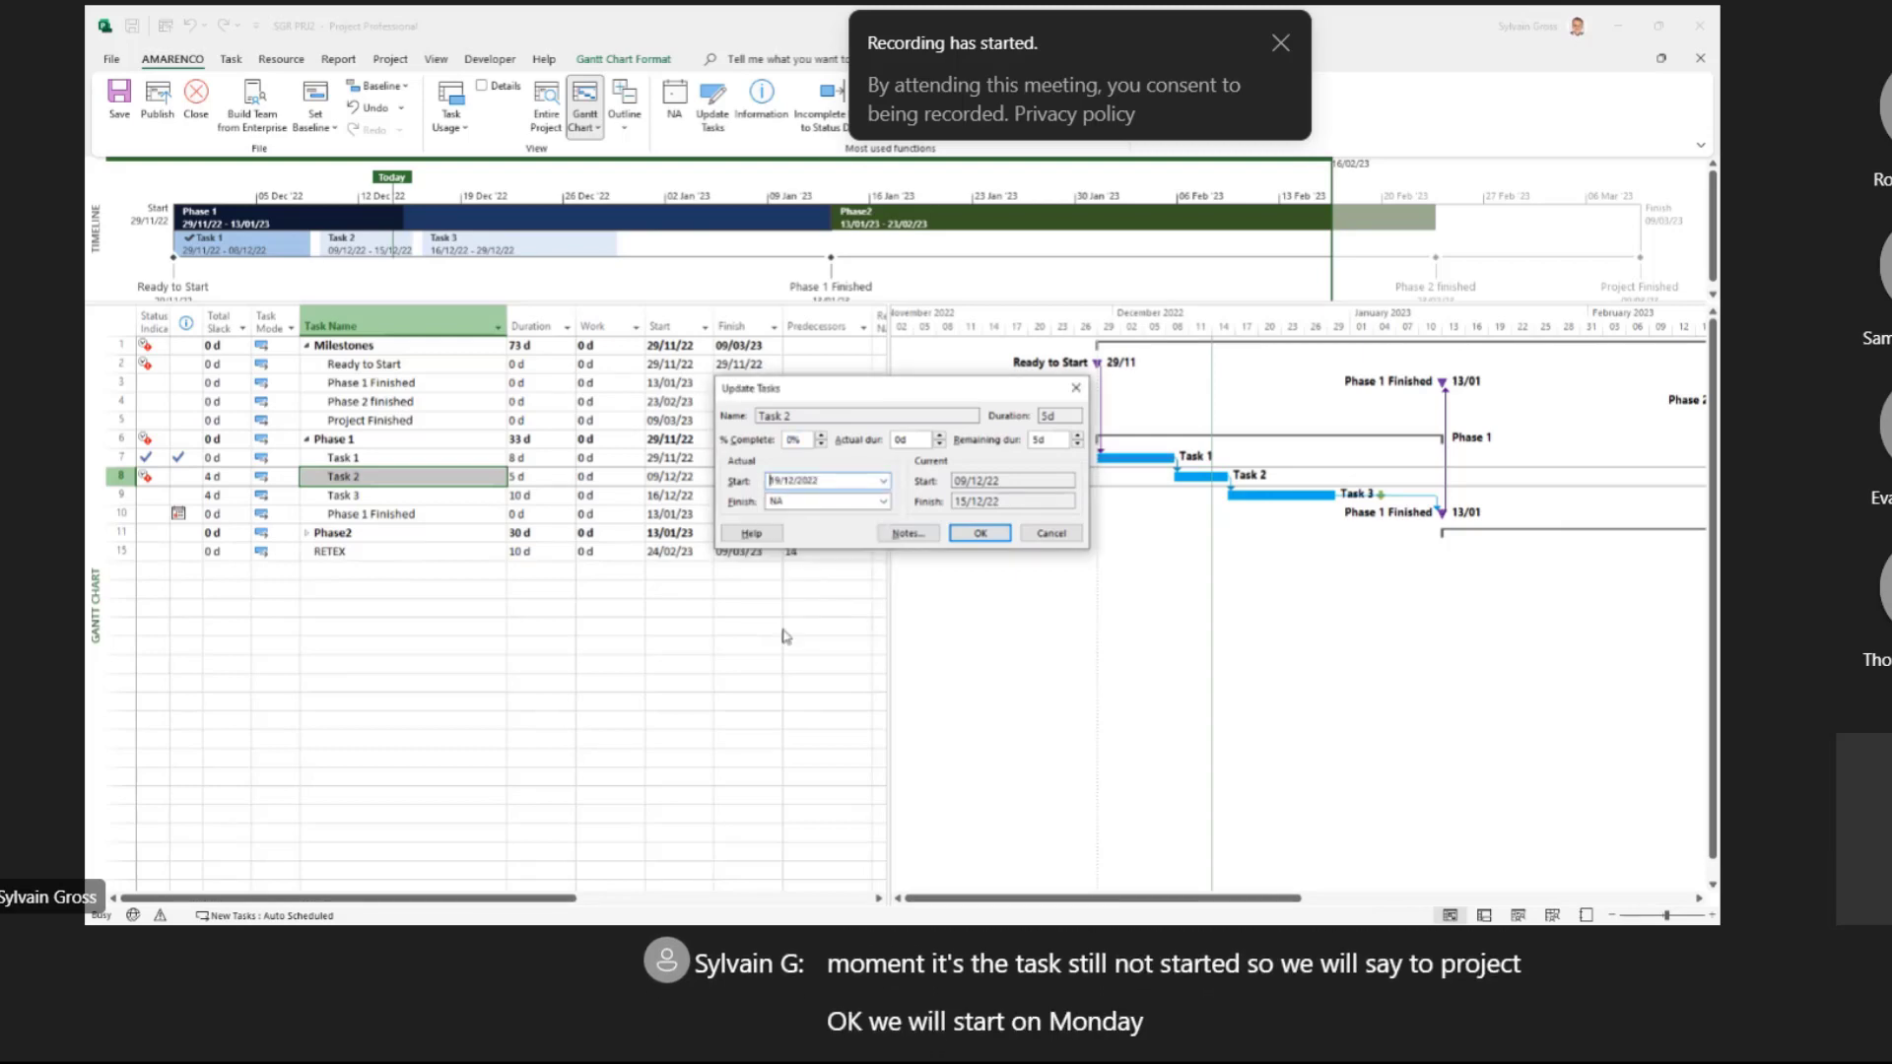
click(985, 533)
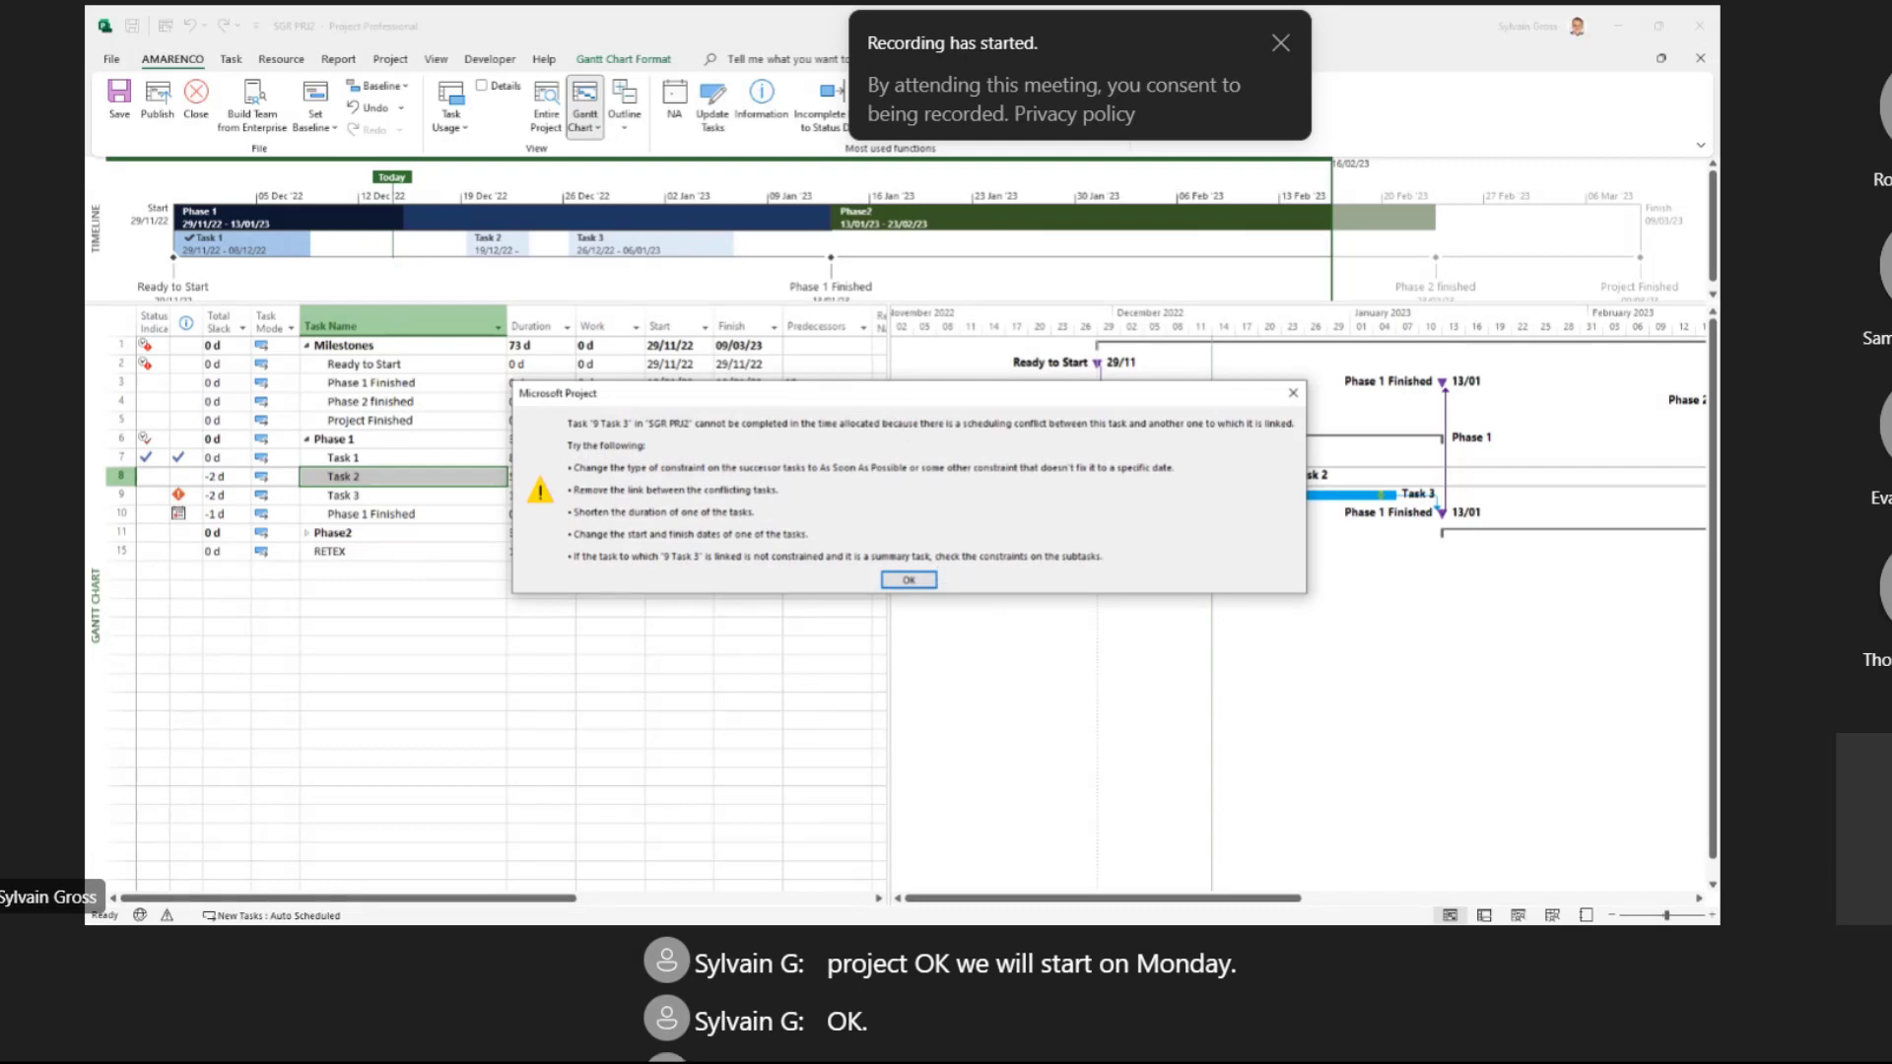
drag(938, 393, 887, 625)
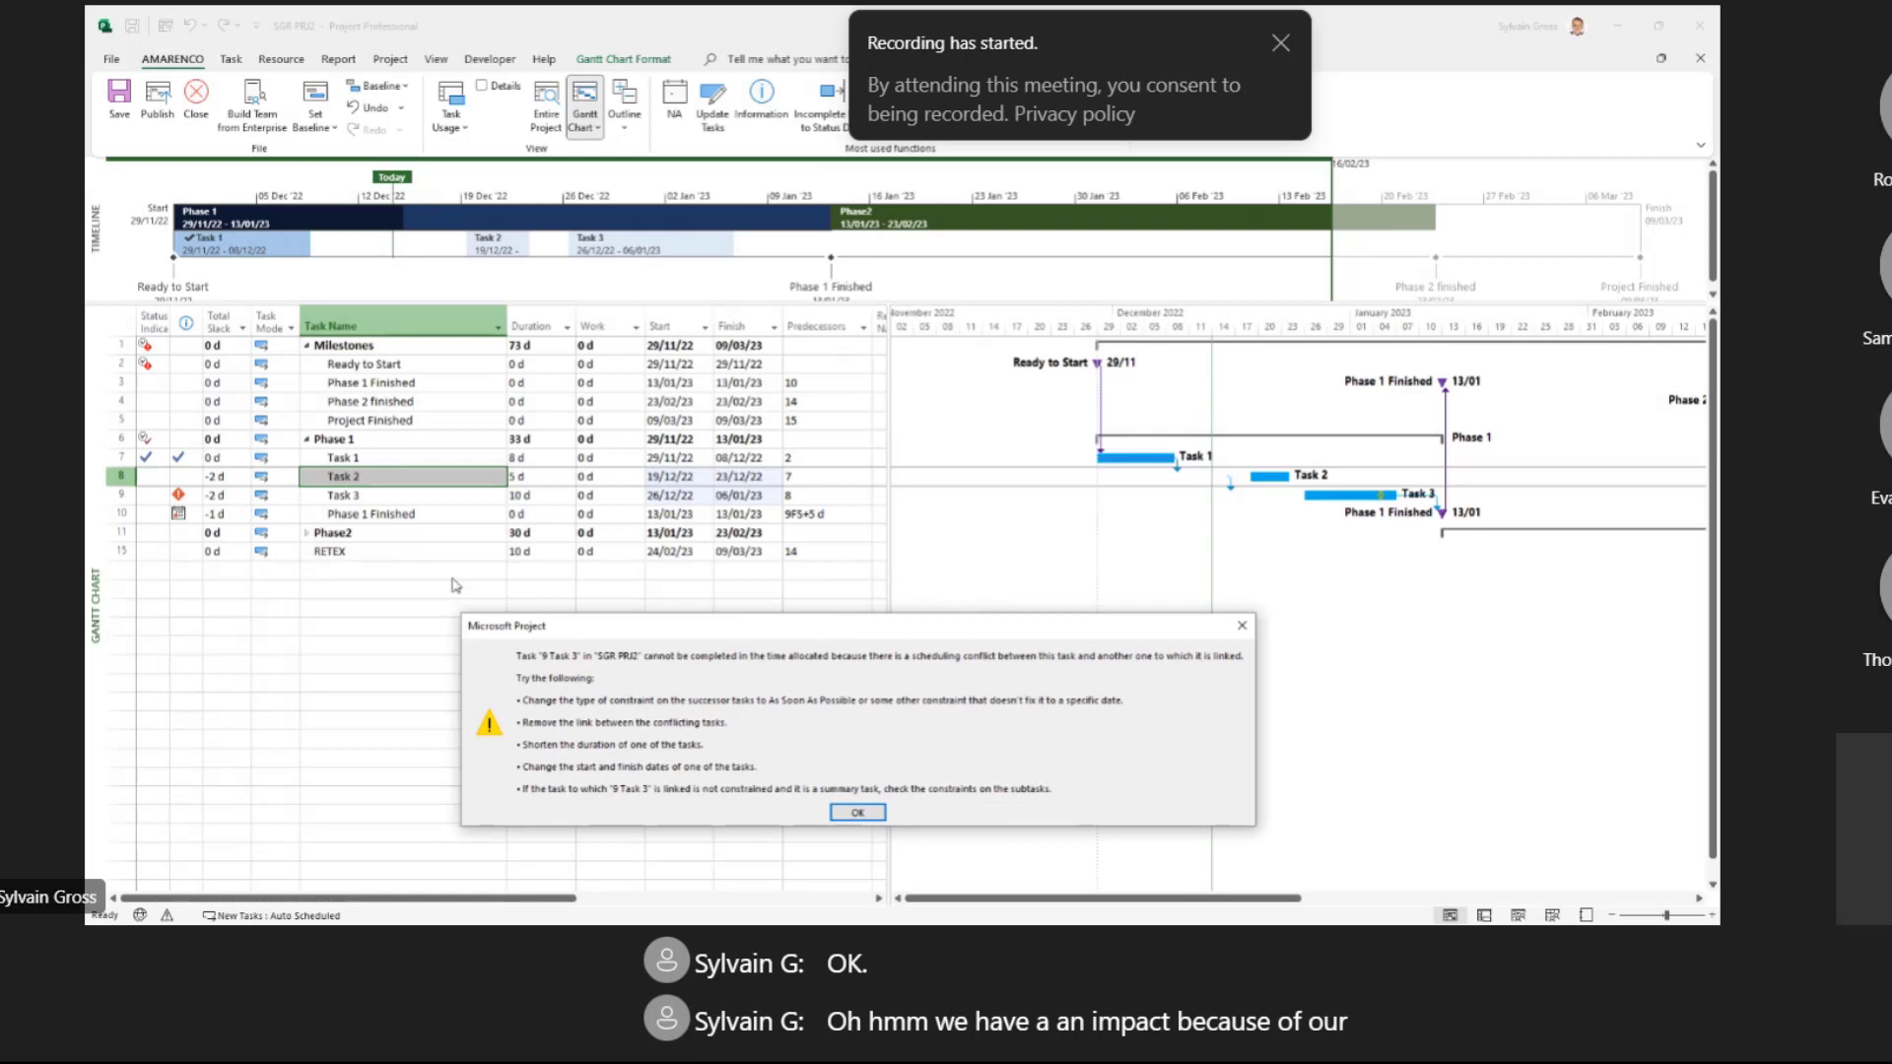
click(858, 812)
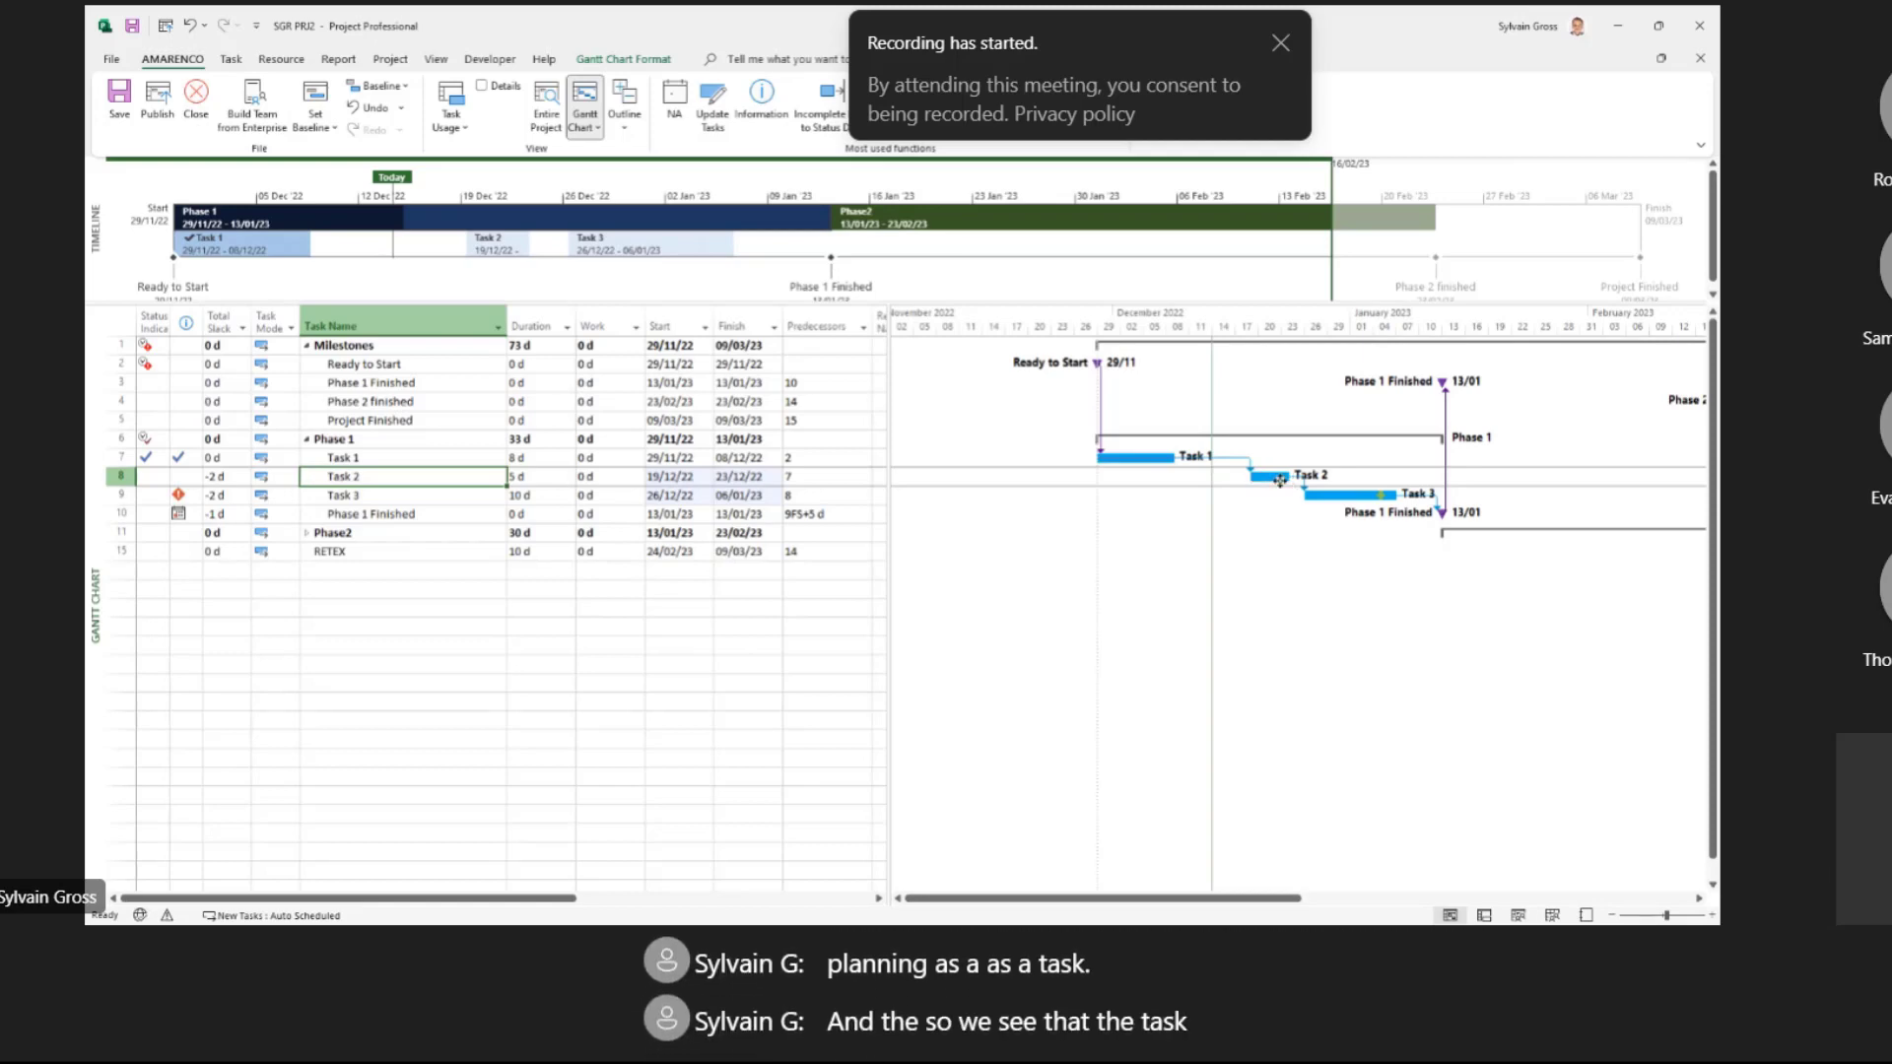
click(404, 87)
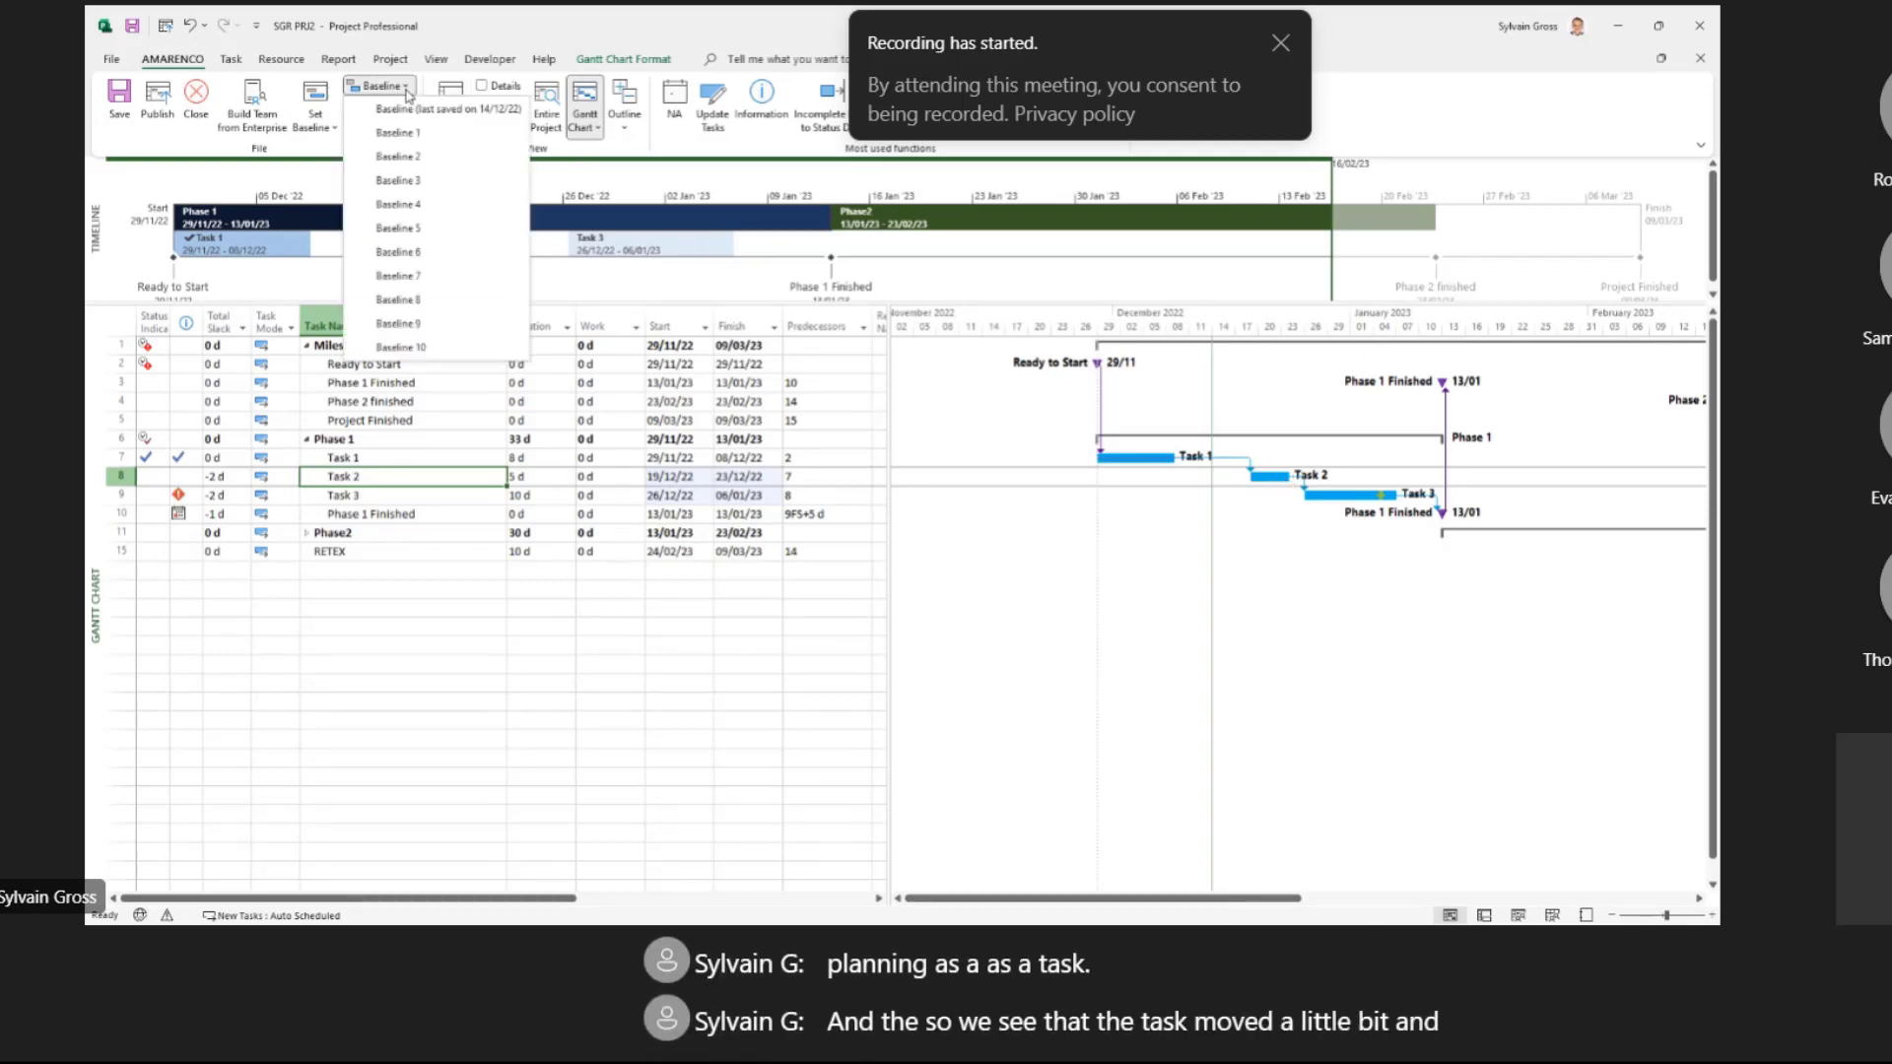
click(407, 108)
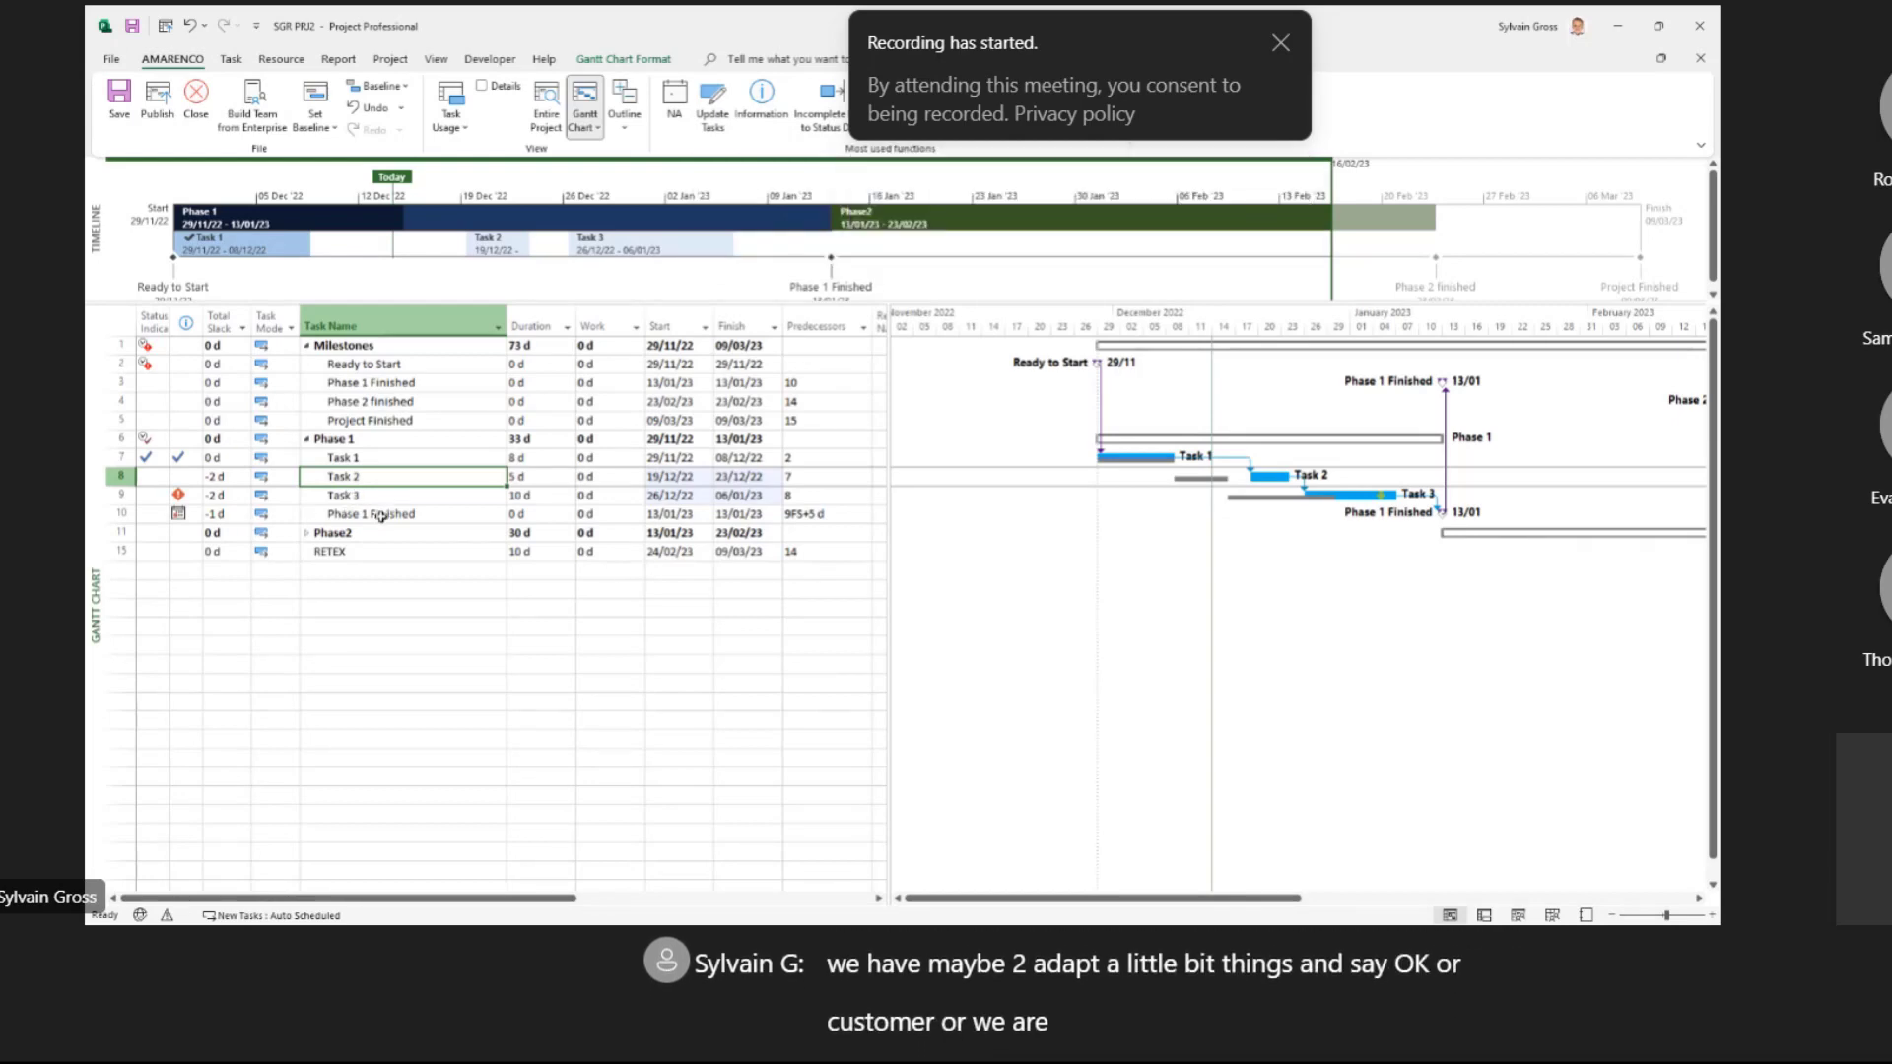
Step: Set the Must Finish On constraint date of the Phase 1 Finished milestone under Phase 1 to 03/02/2023
click(382, 514)
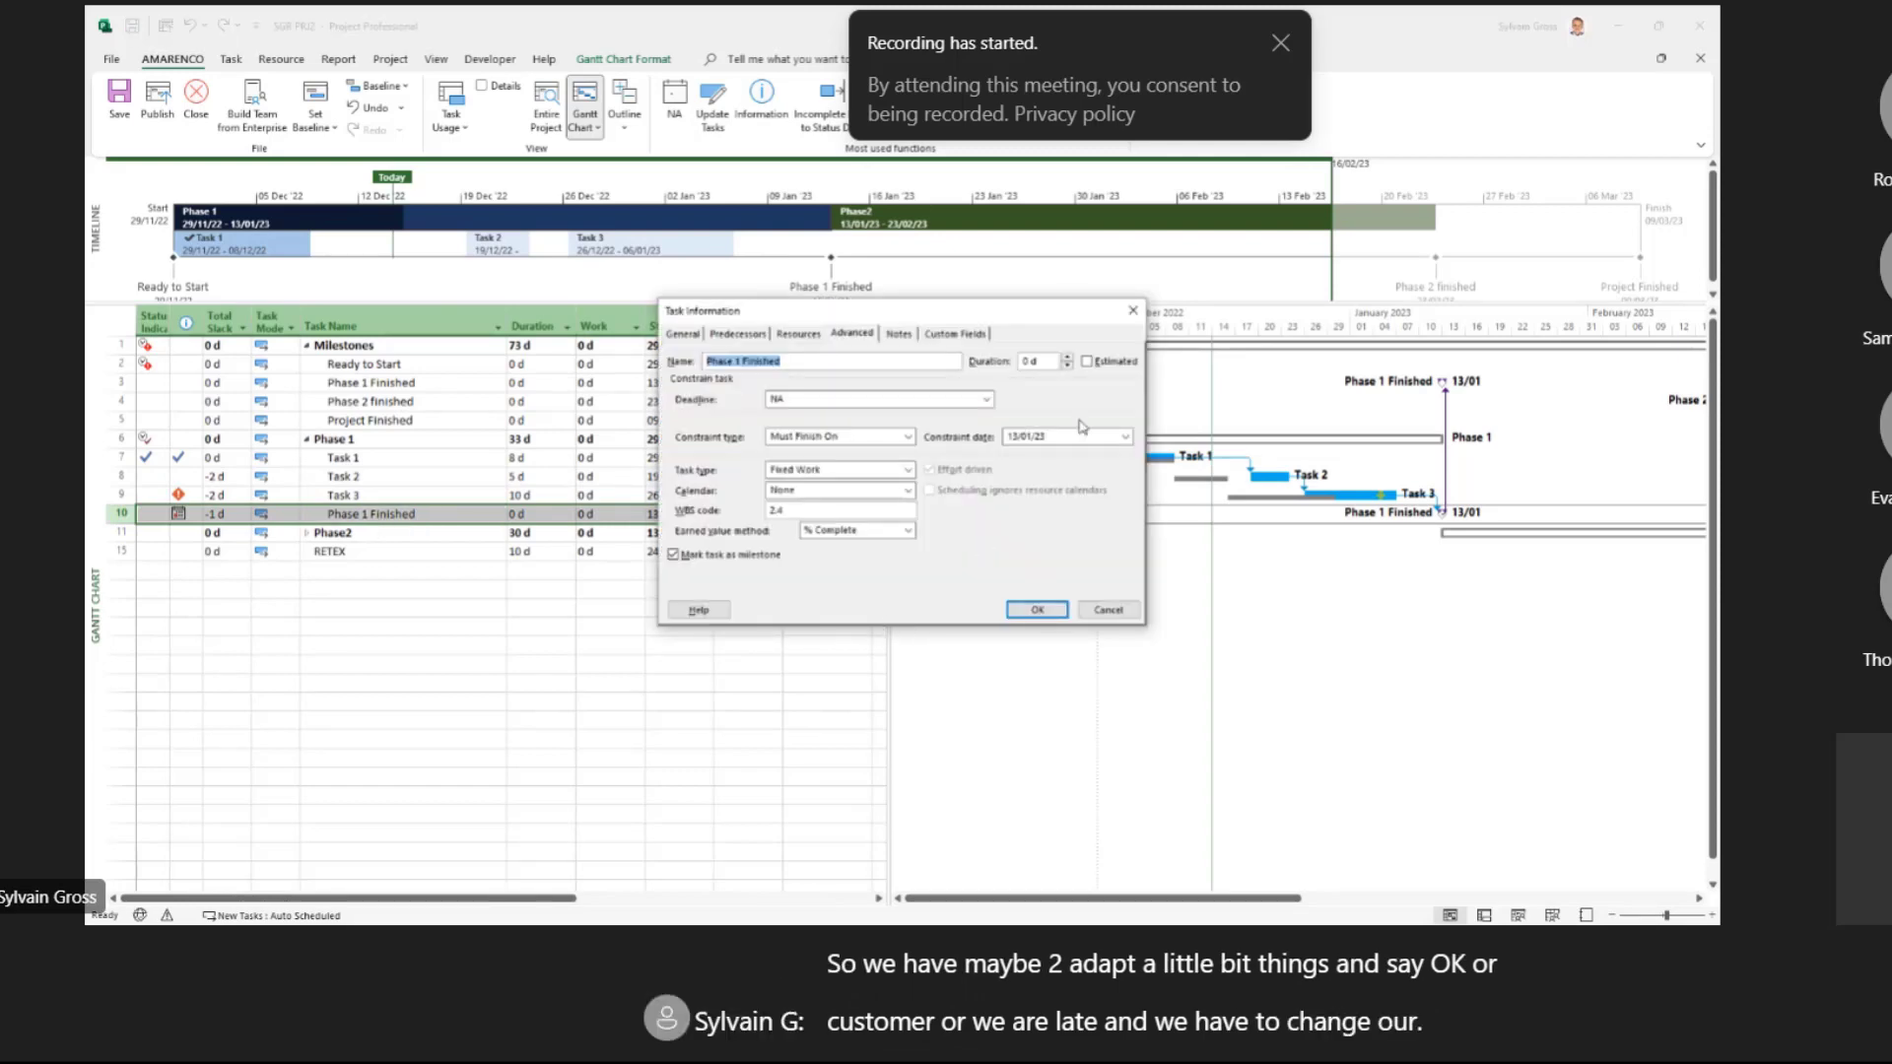
click(1125, 436)
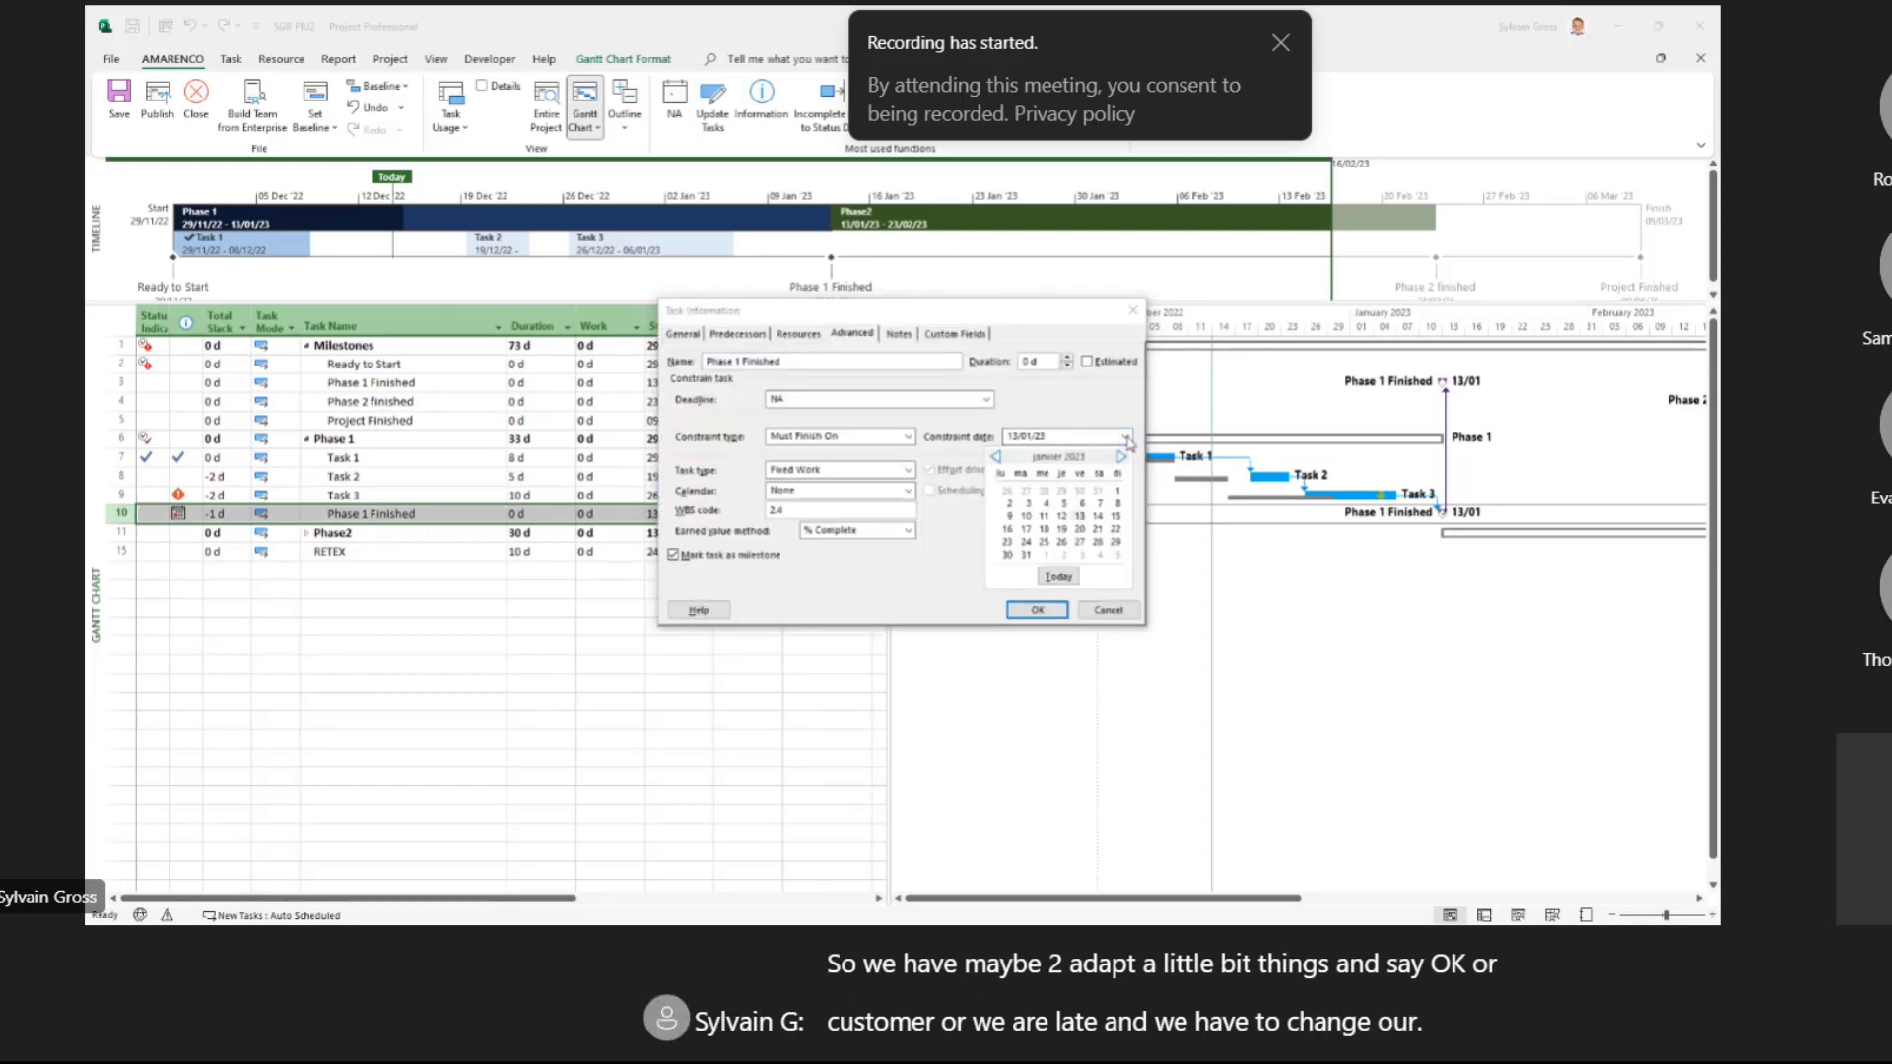
click(1080, 554)
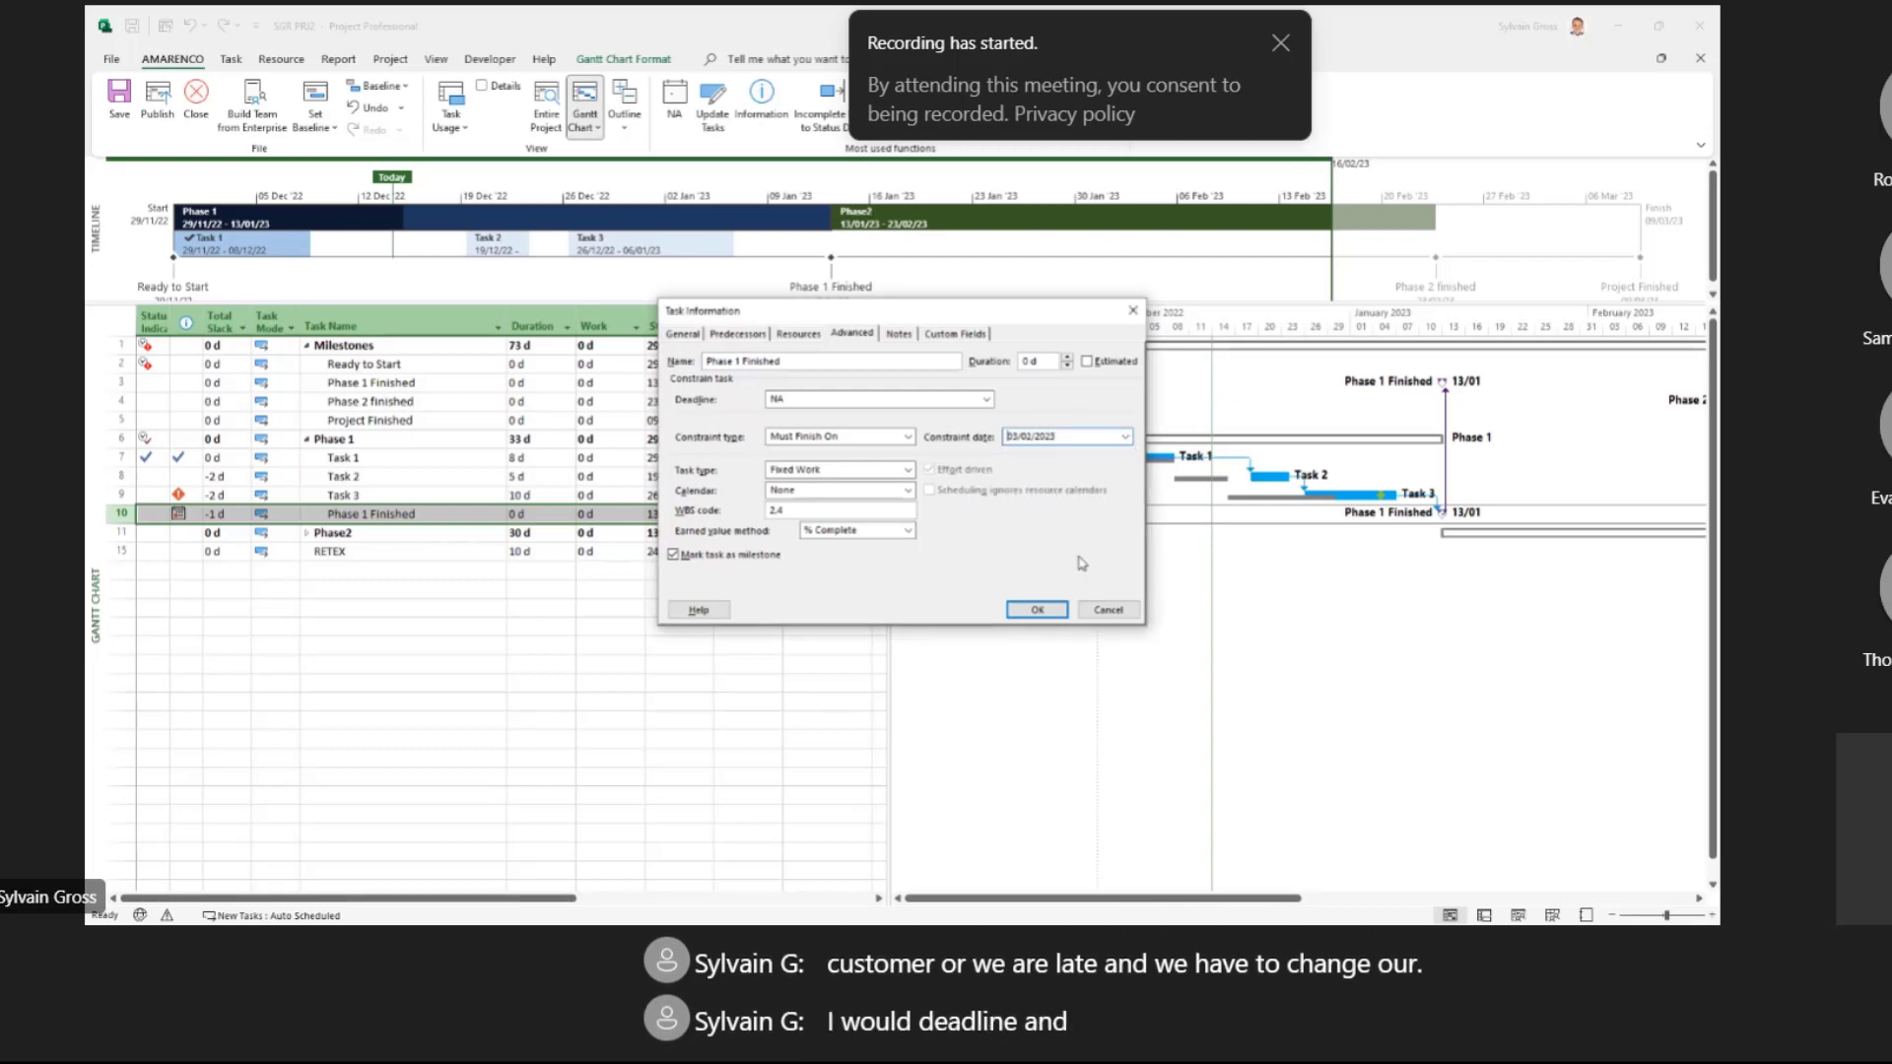
click(1036, 610)
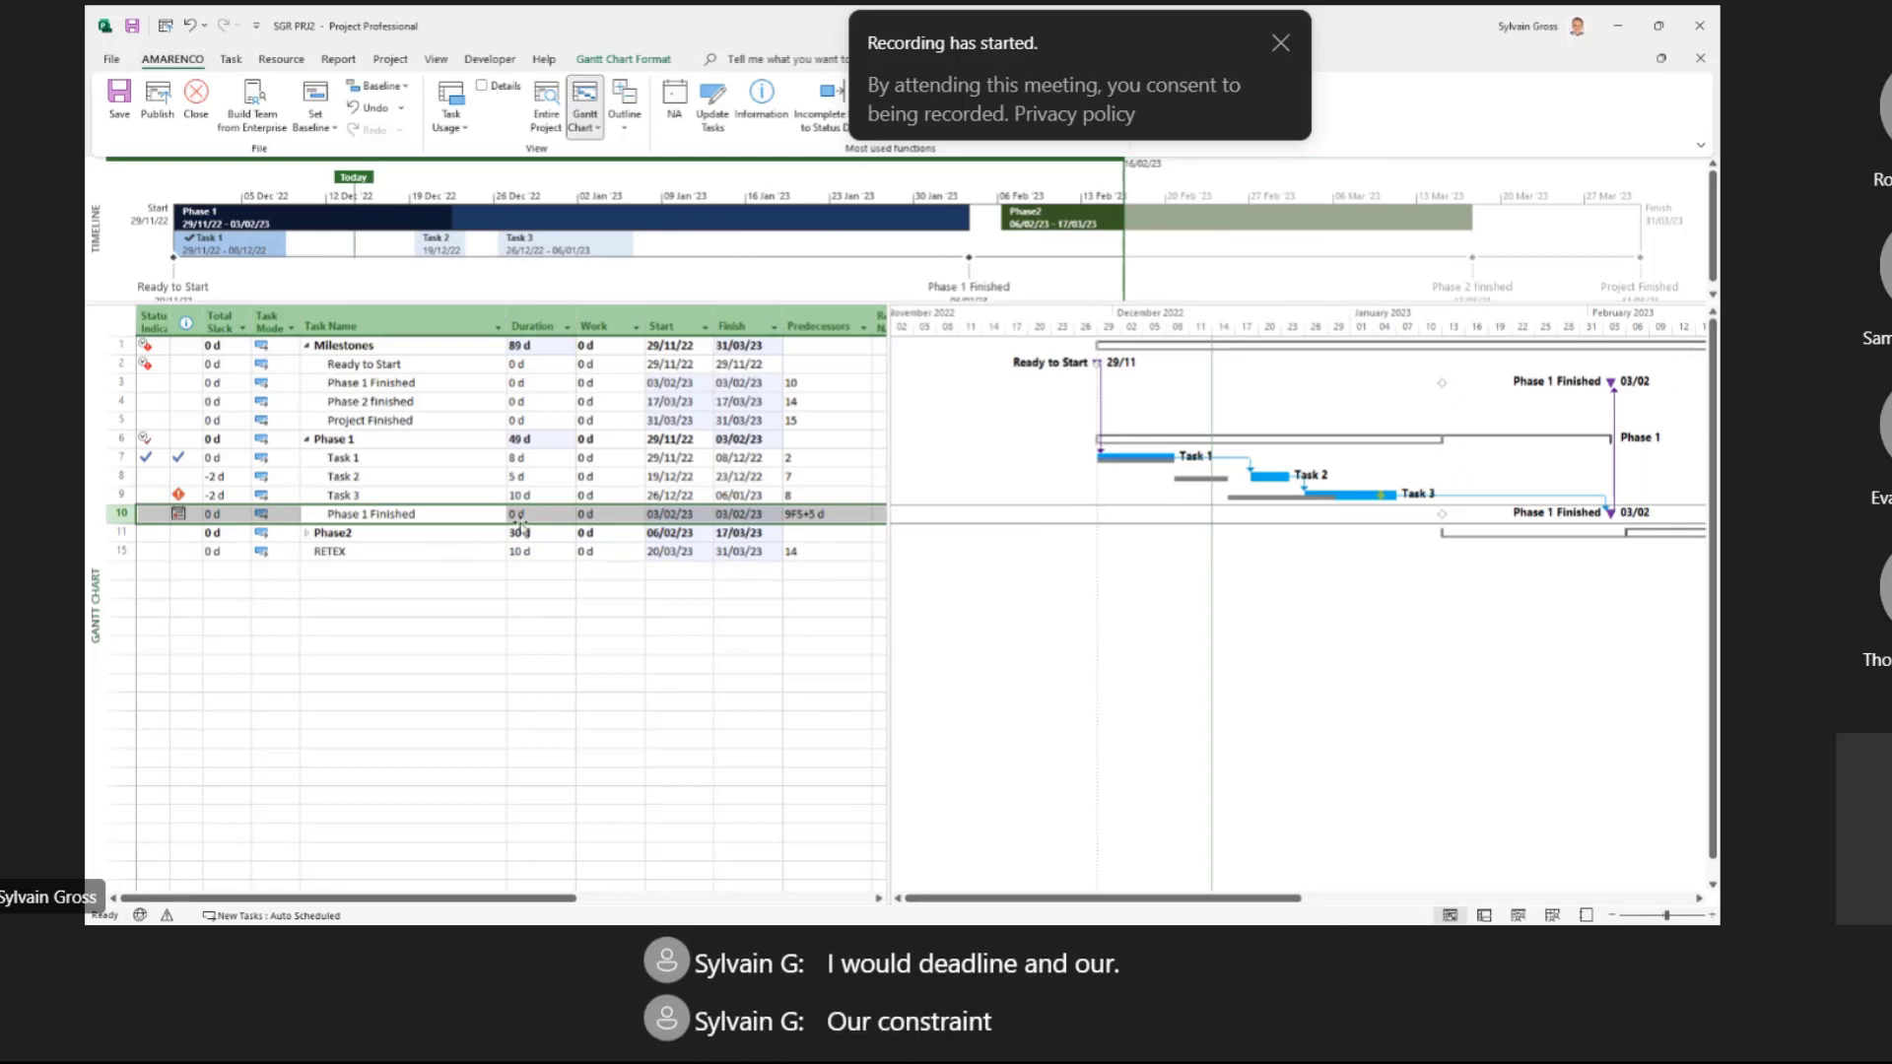
Step: Set the deadline of Task 3 in Phase 1 to 11/01/2023
click(401, 493)
double_click(401, 493)
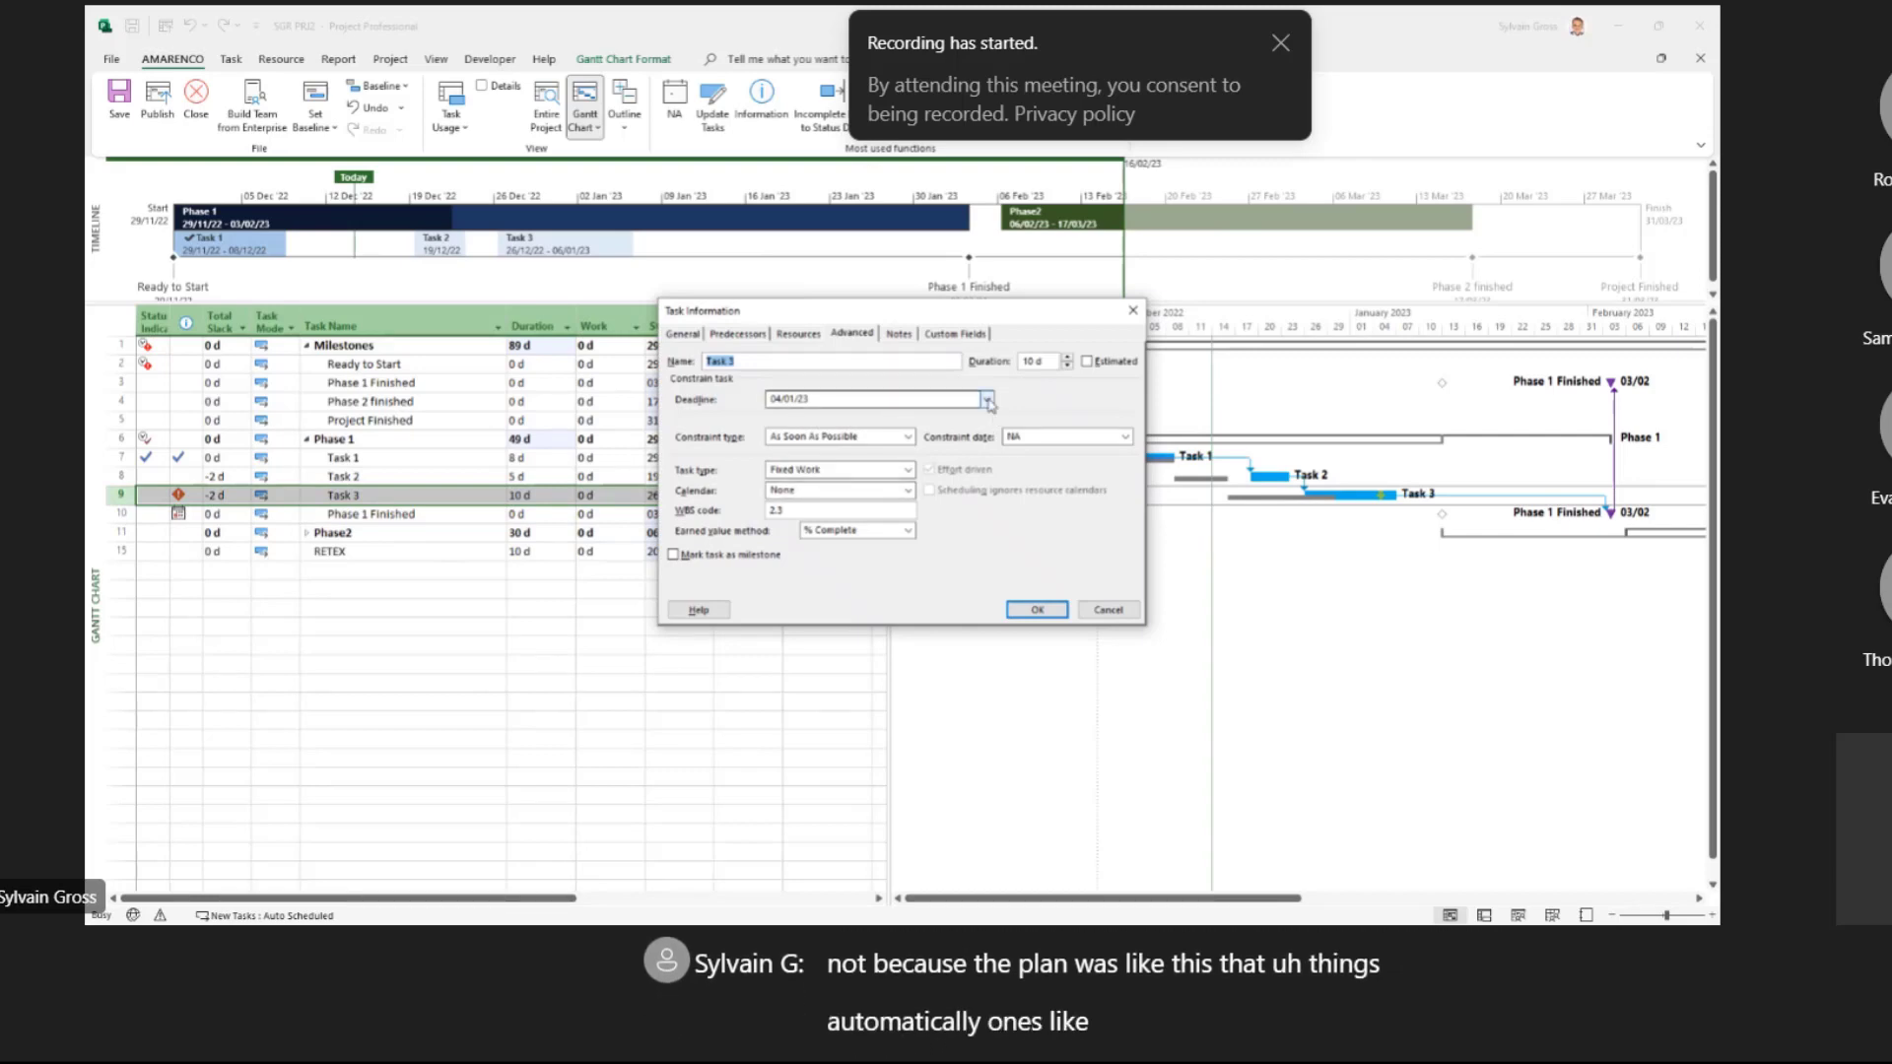
click(682, 333)
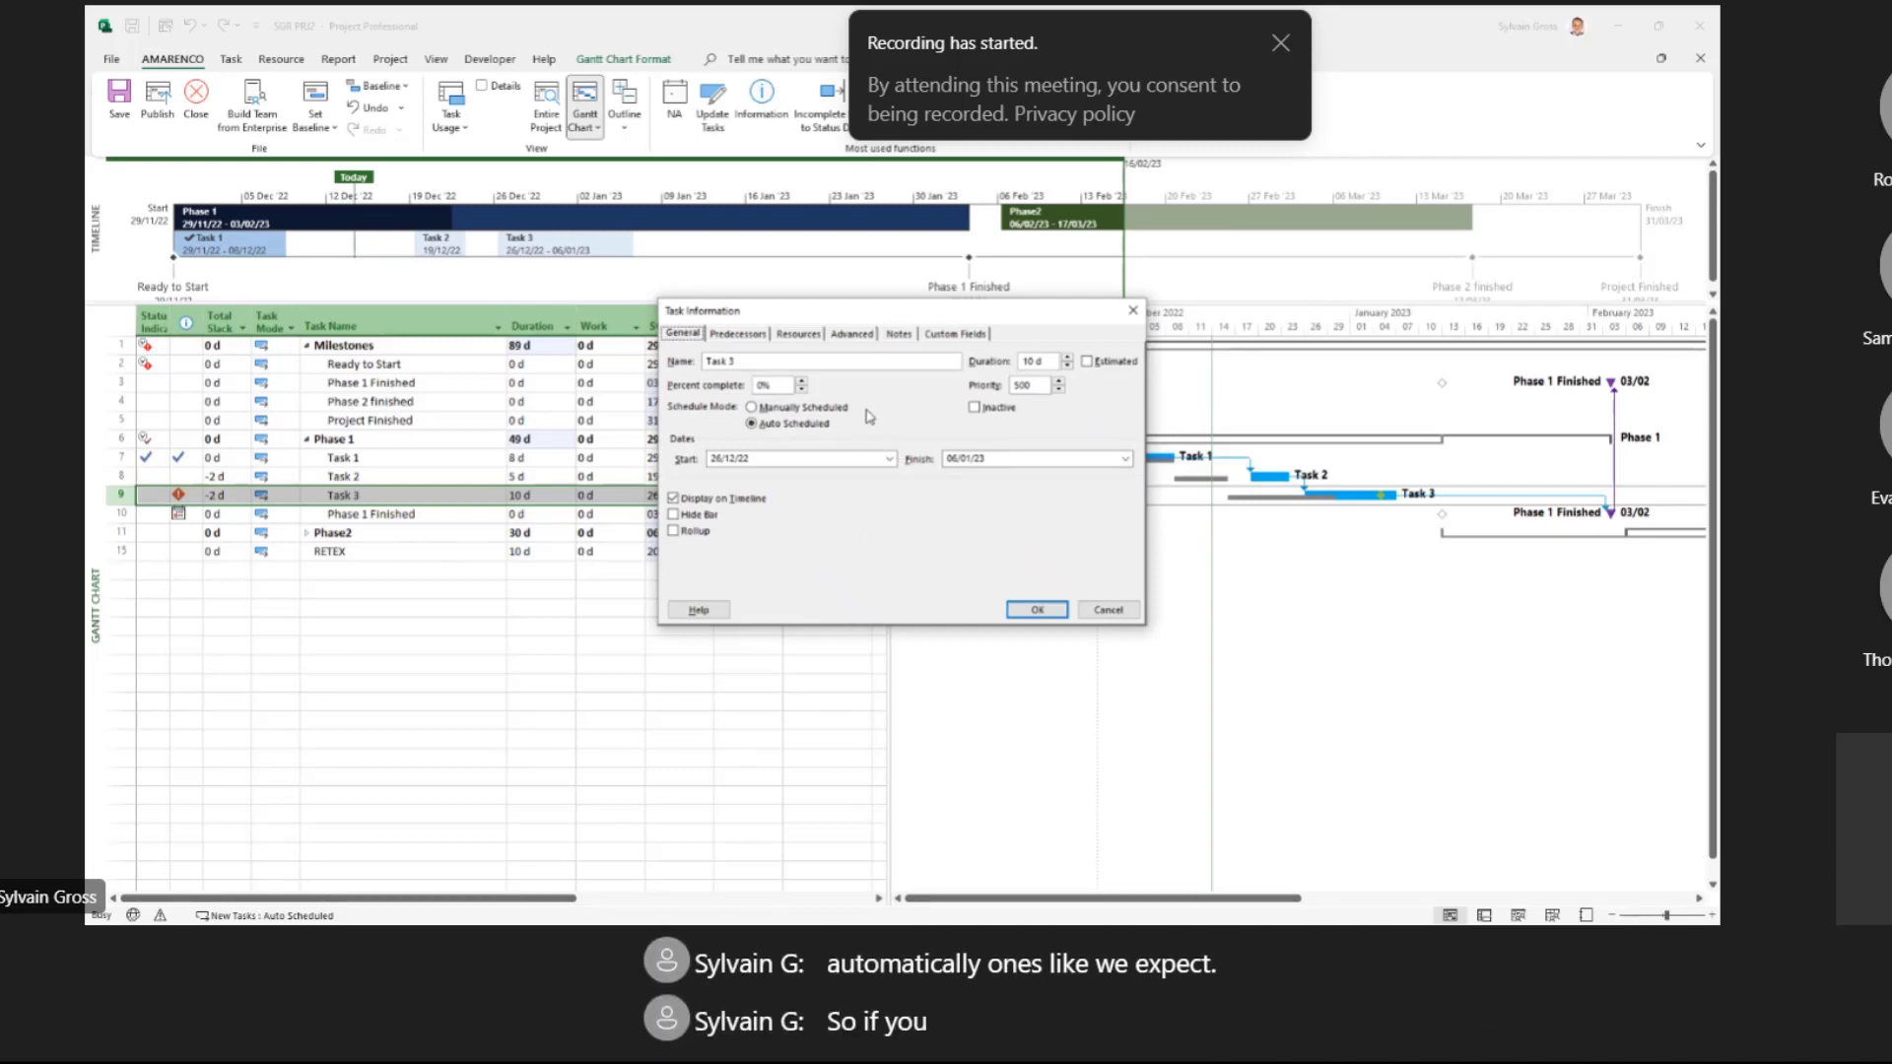
click(849, 334)
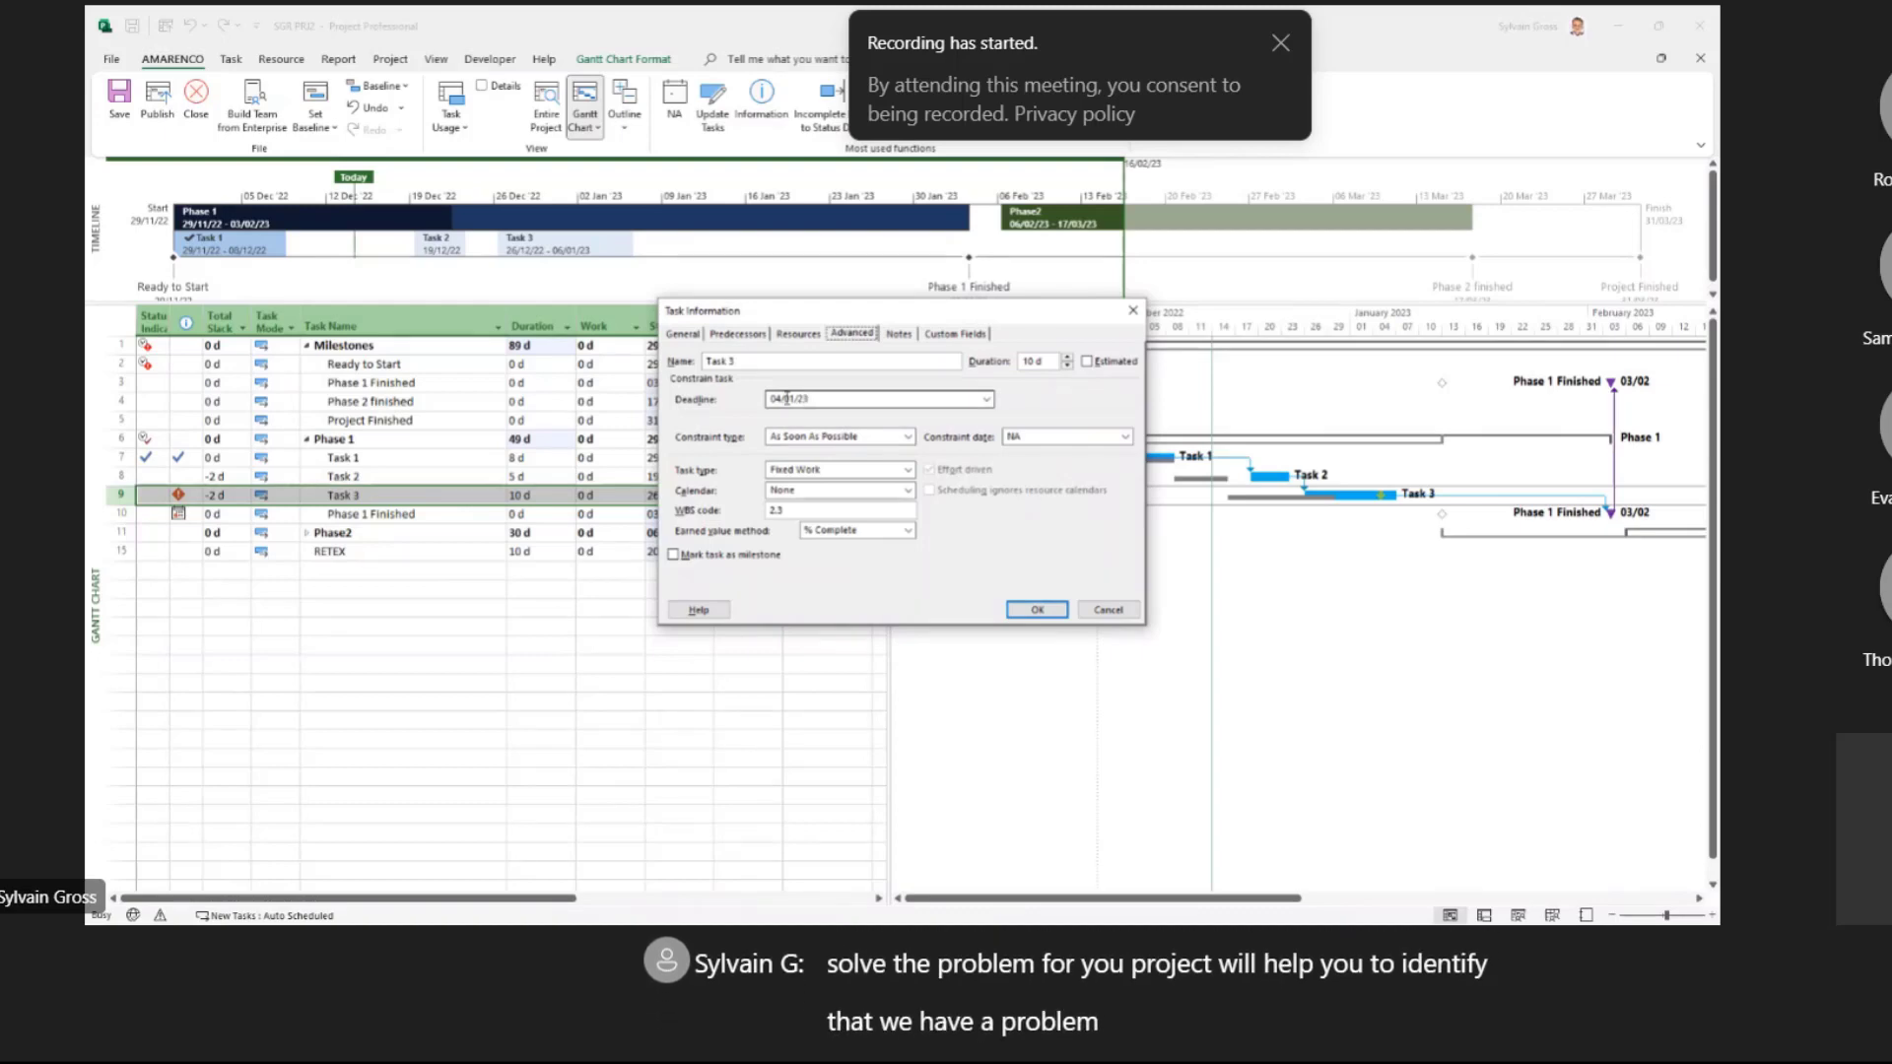
click(985, 399)
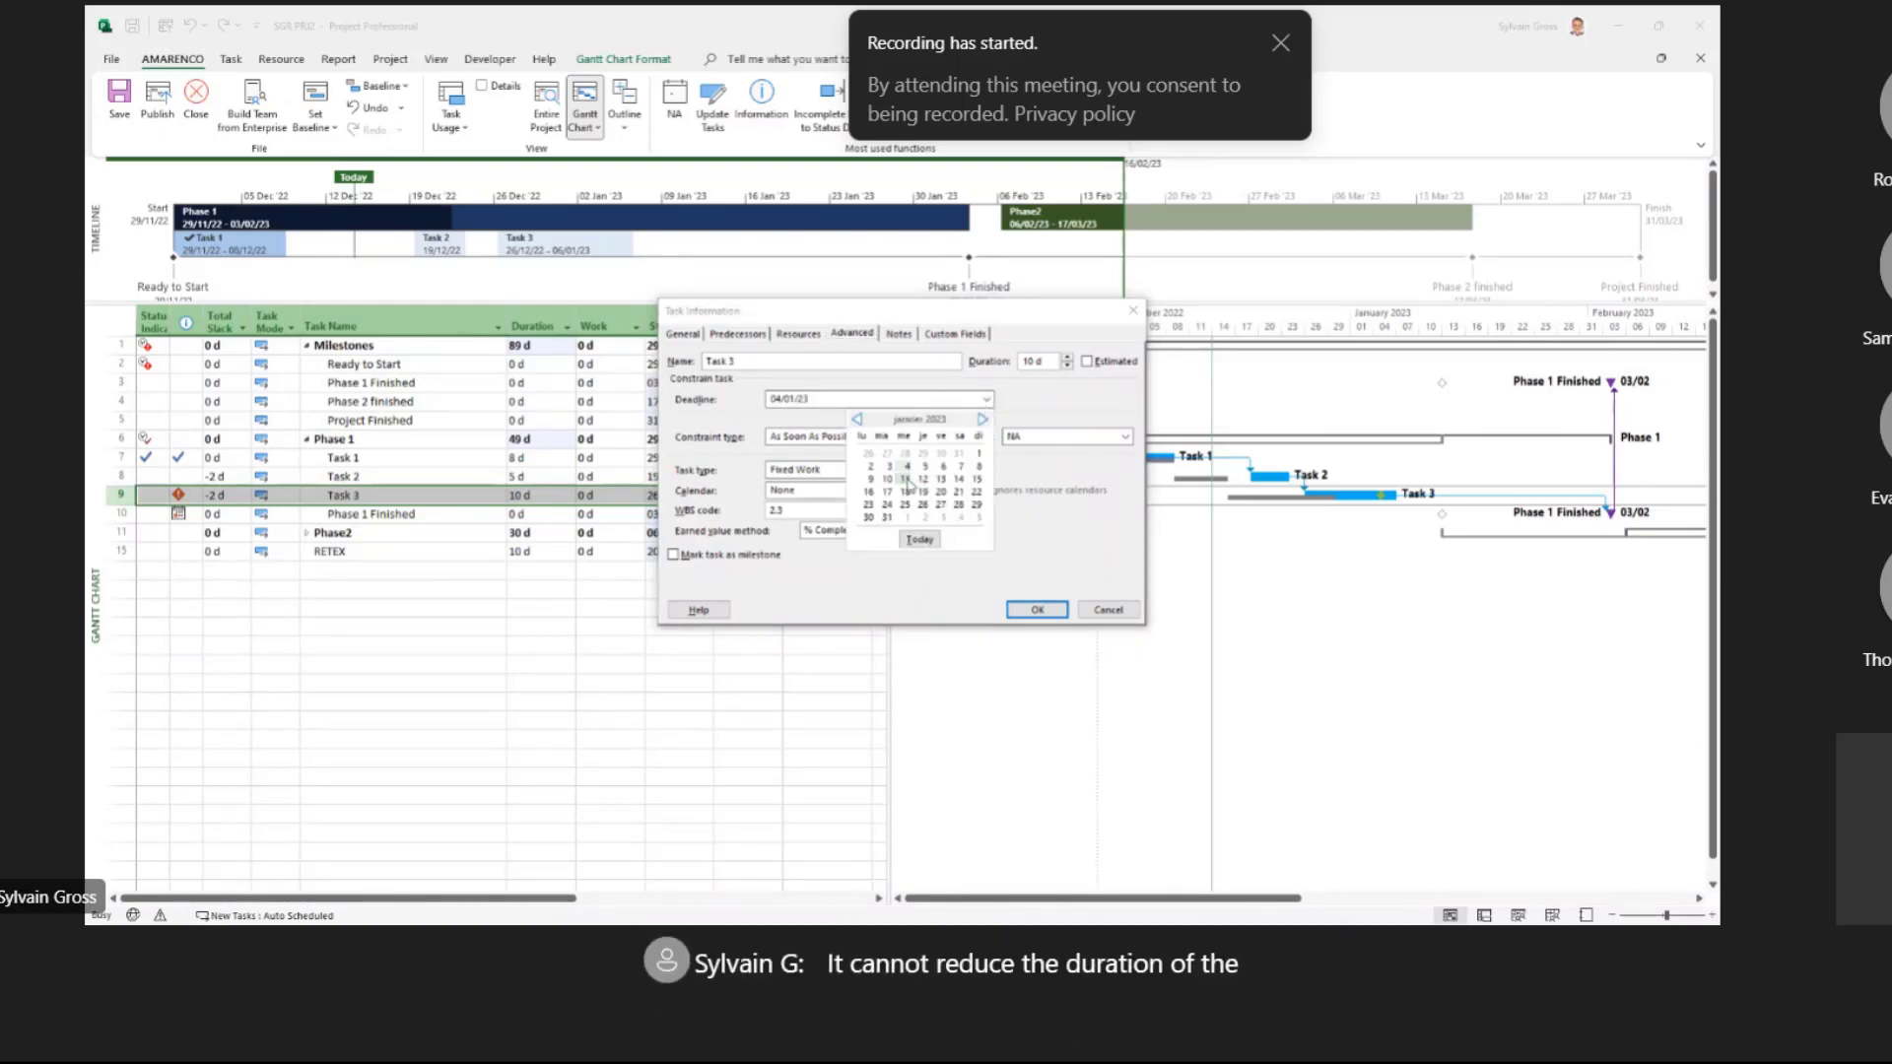
click(887, 518)
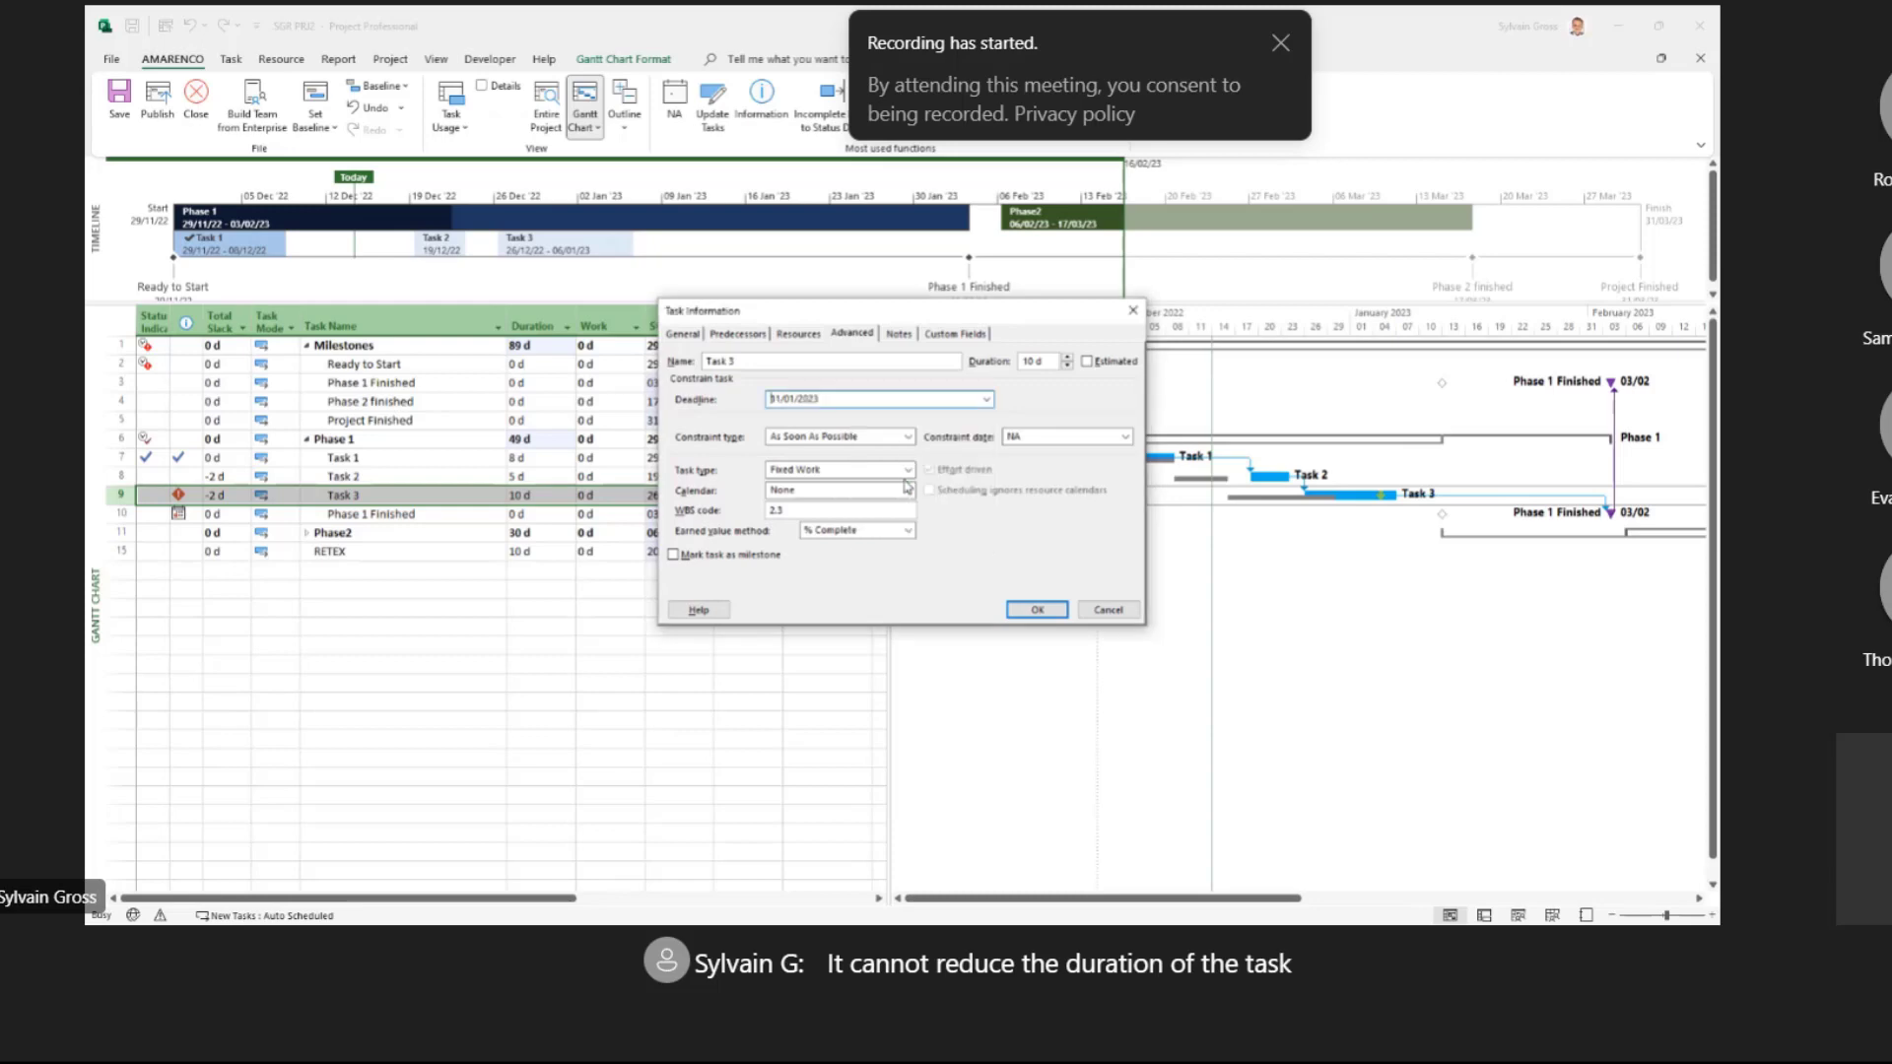
click(1032, 612)
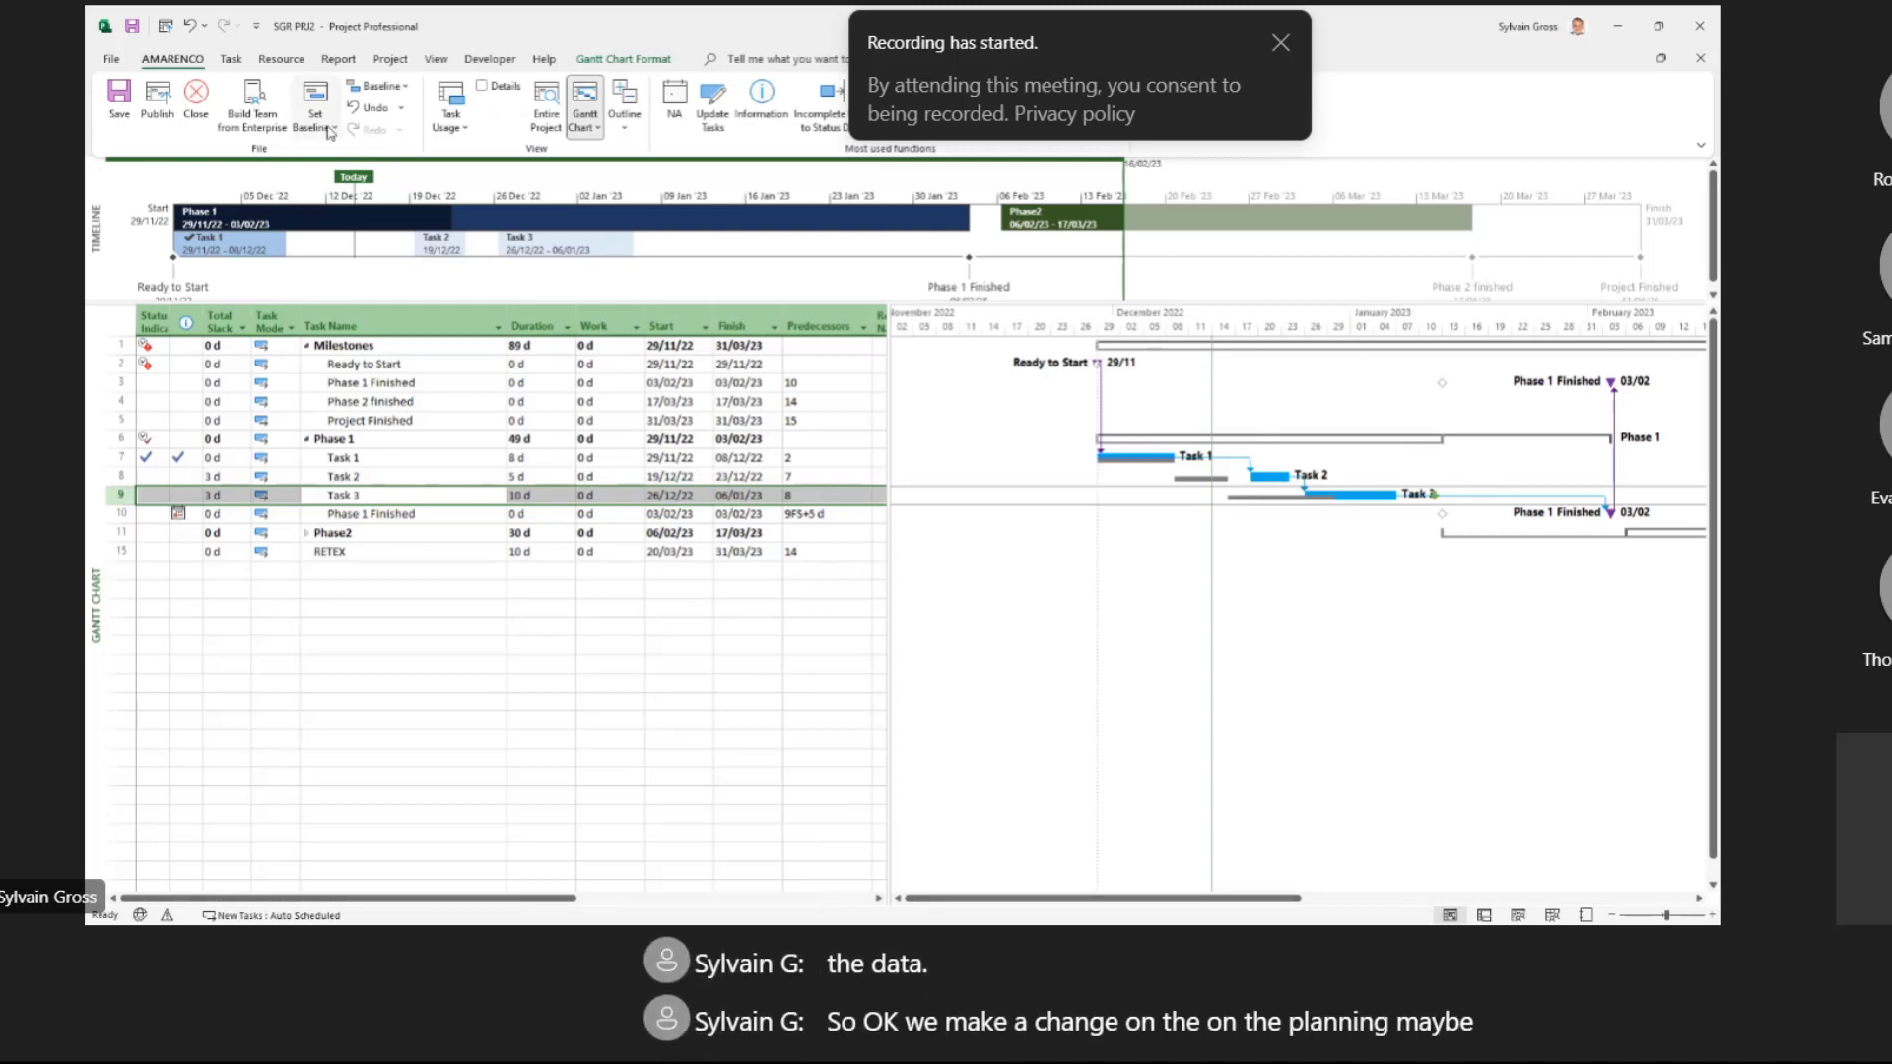
Step: Overwrite the existing baseline with the current schedule for the entire project
click(334, 131)
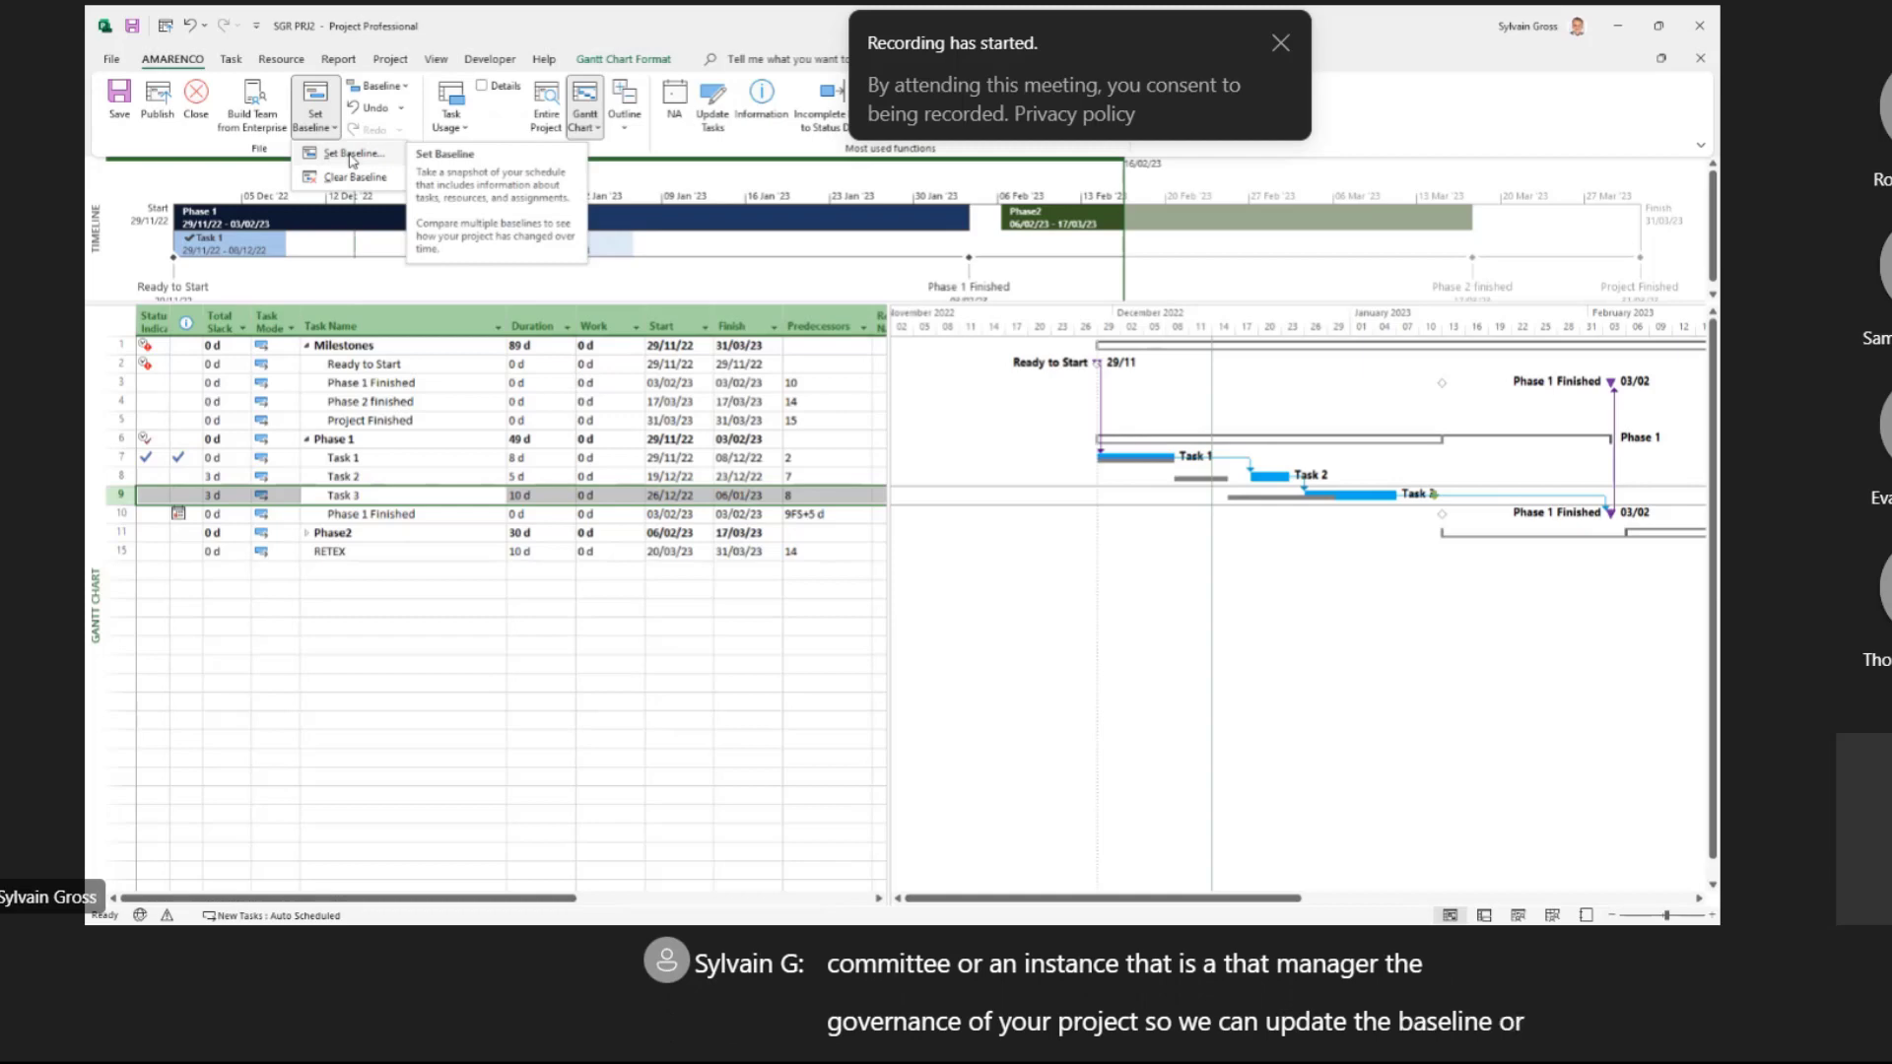
click(352, 156)
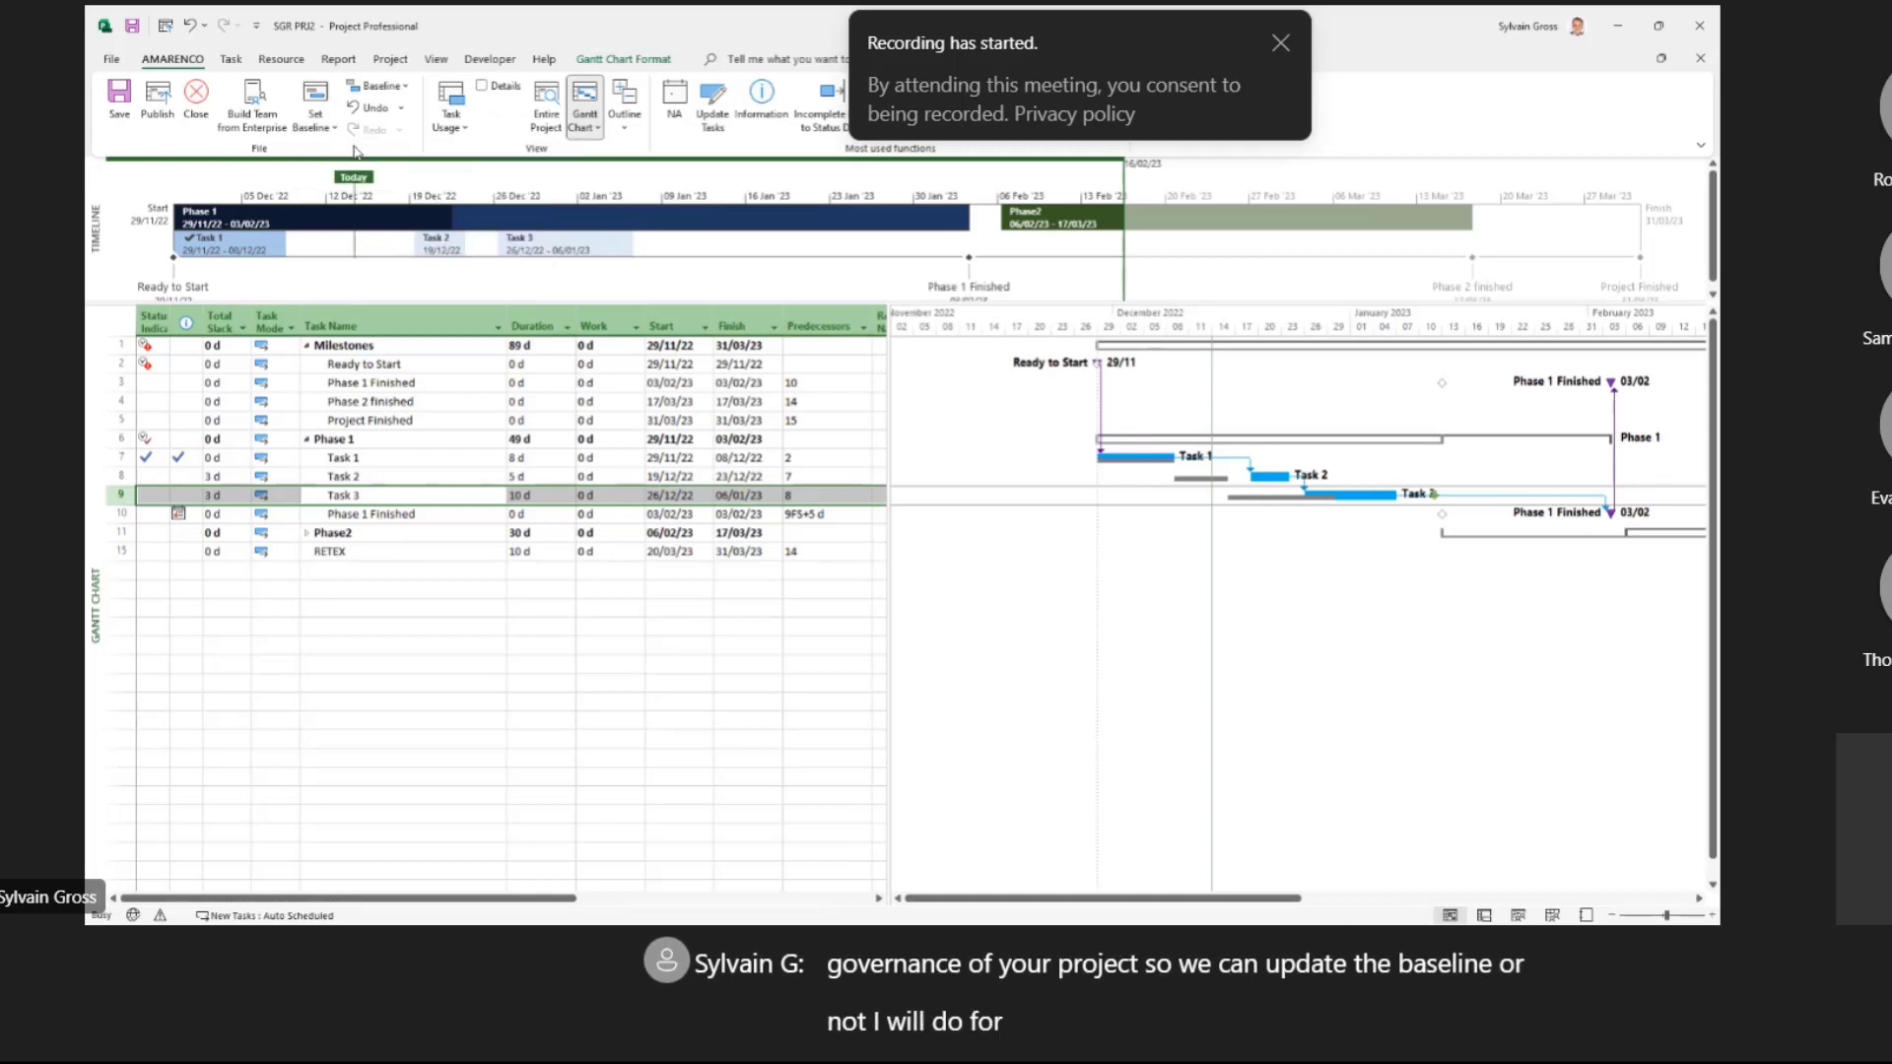
click(926, 593)
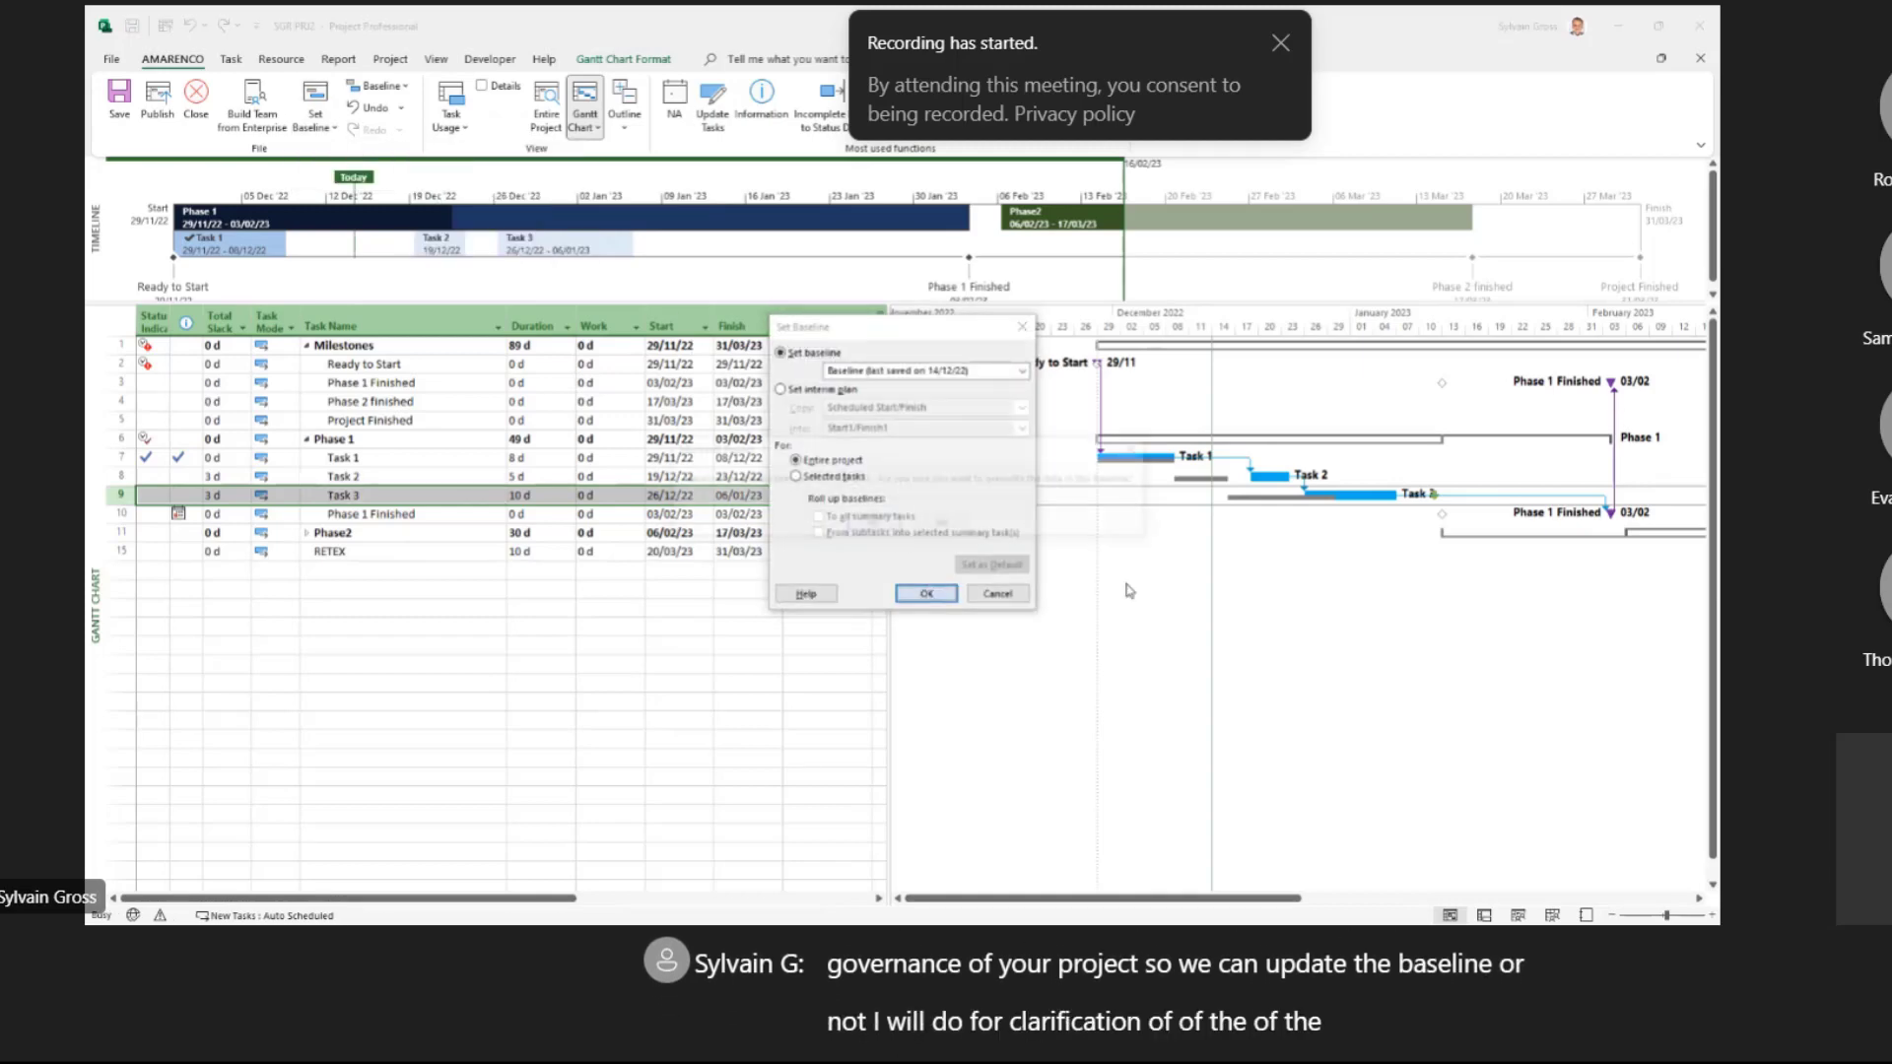
click(869, 527)
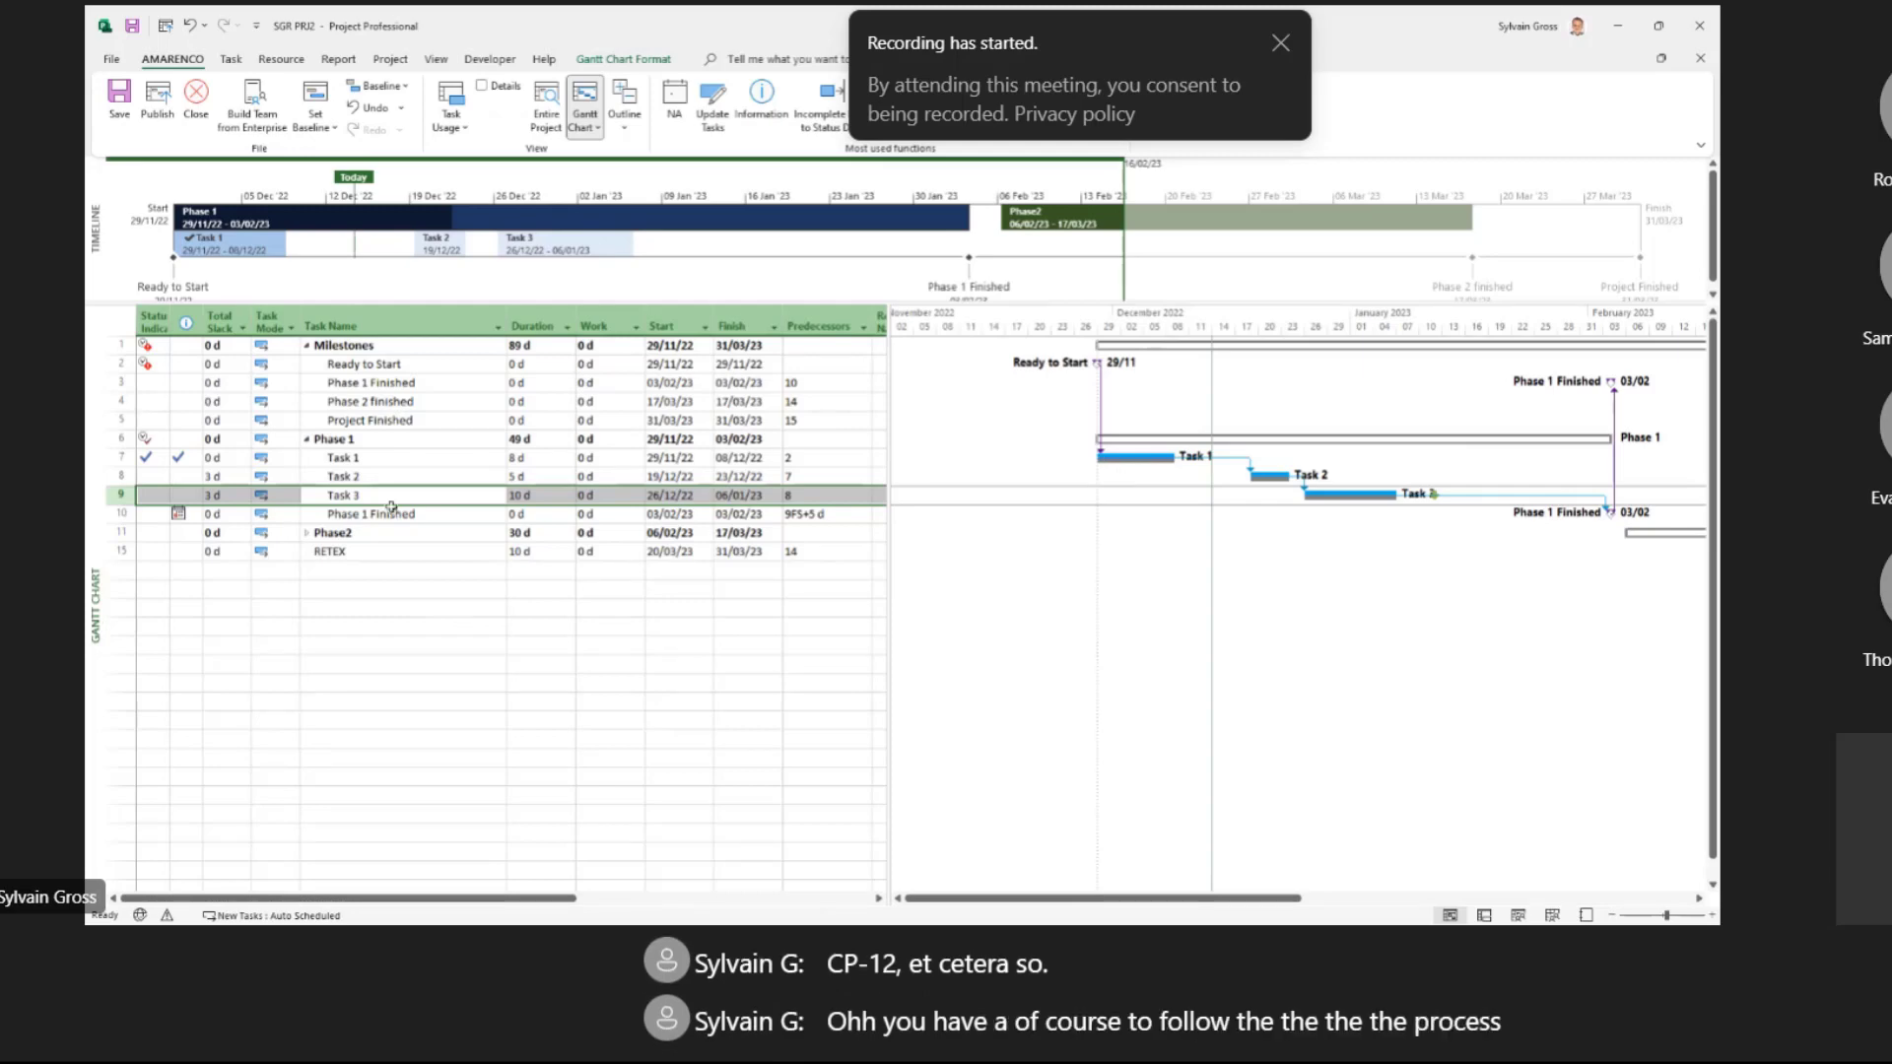
Step: Set the remaining duration of Task 2 in Phase 1 to 10 days through Update Tasks
click(678, 476)
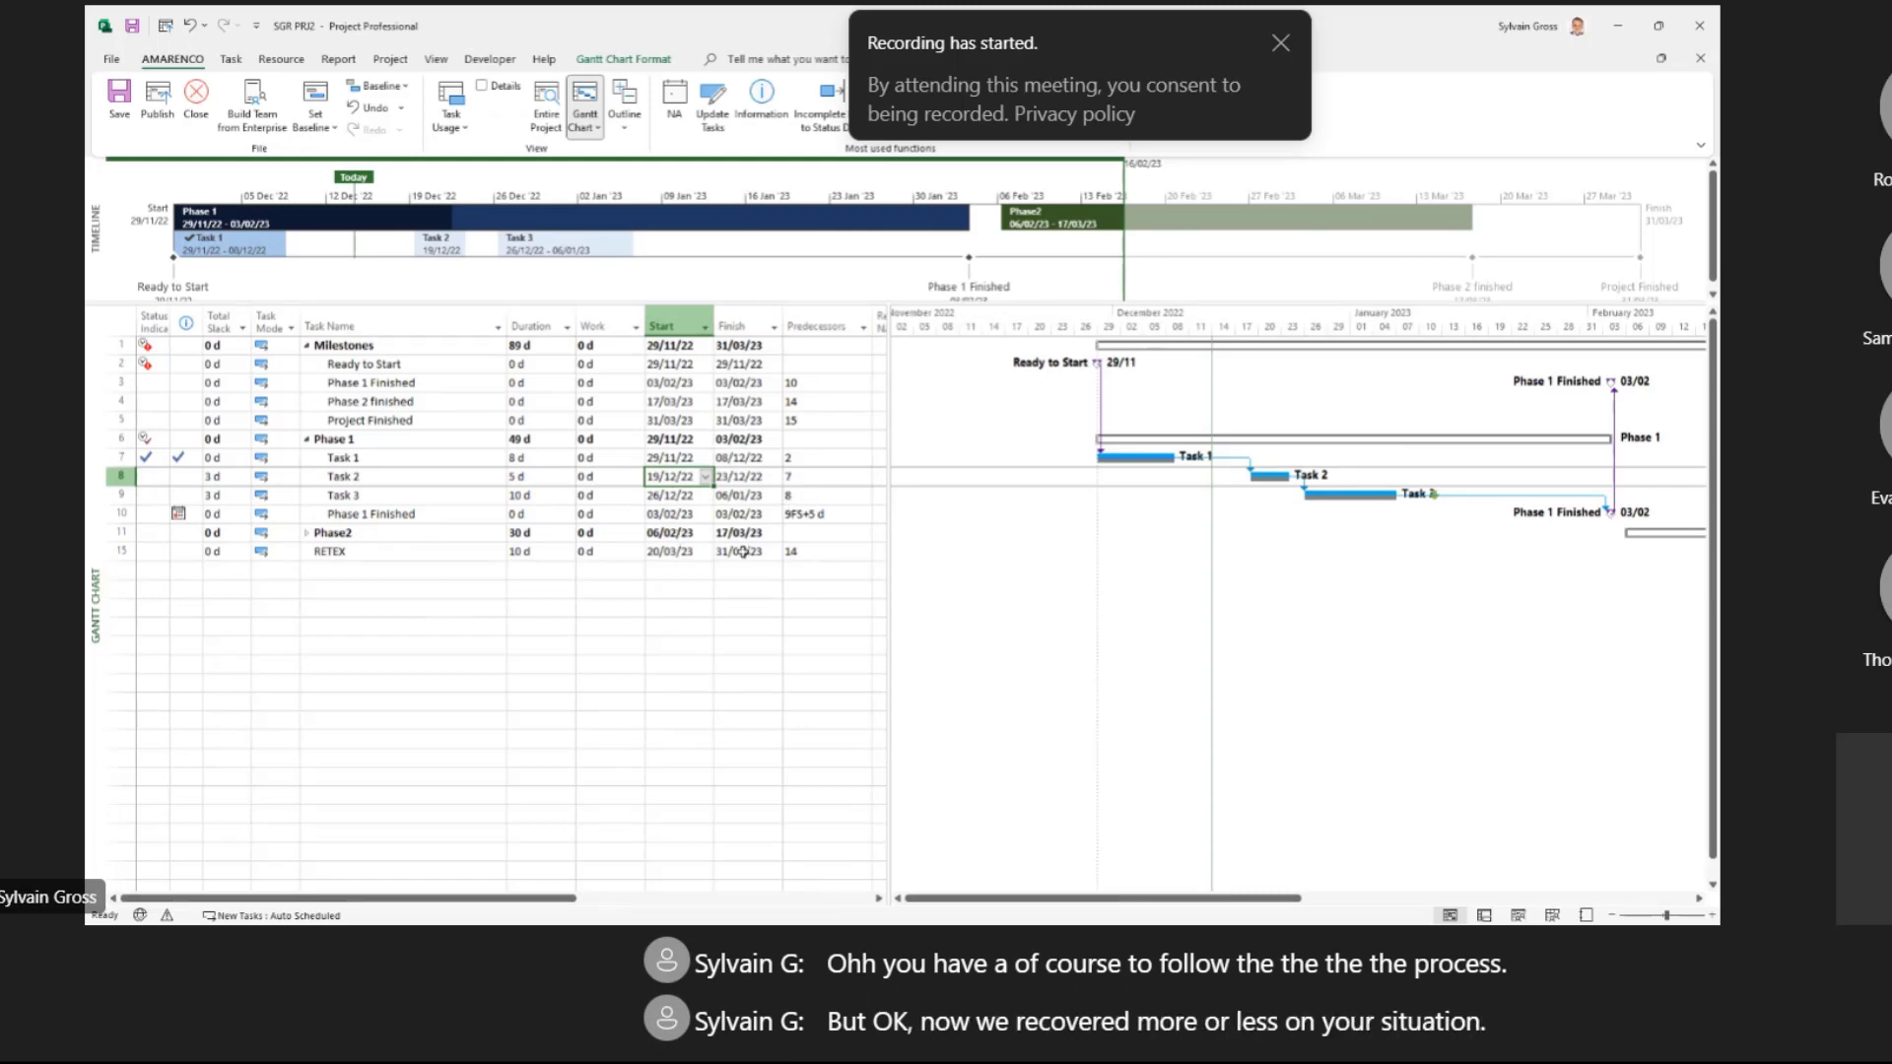
click(712, 104)
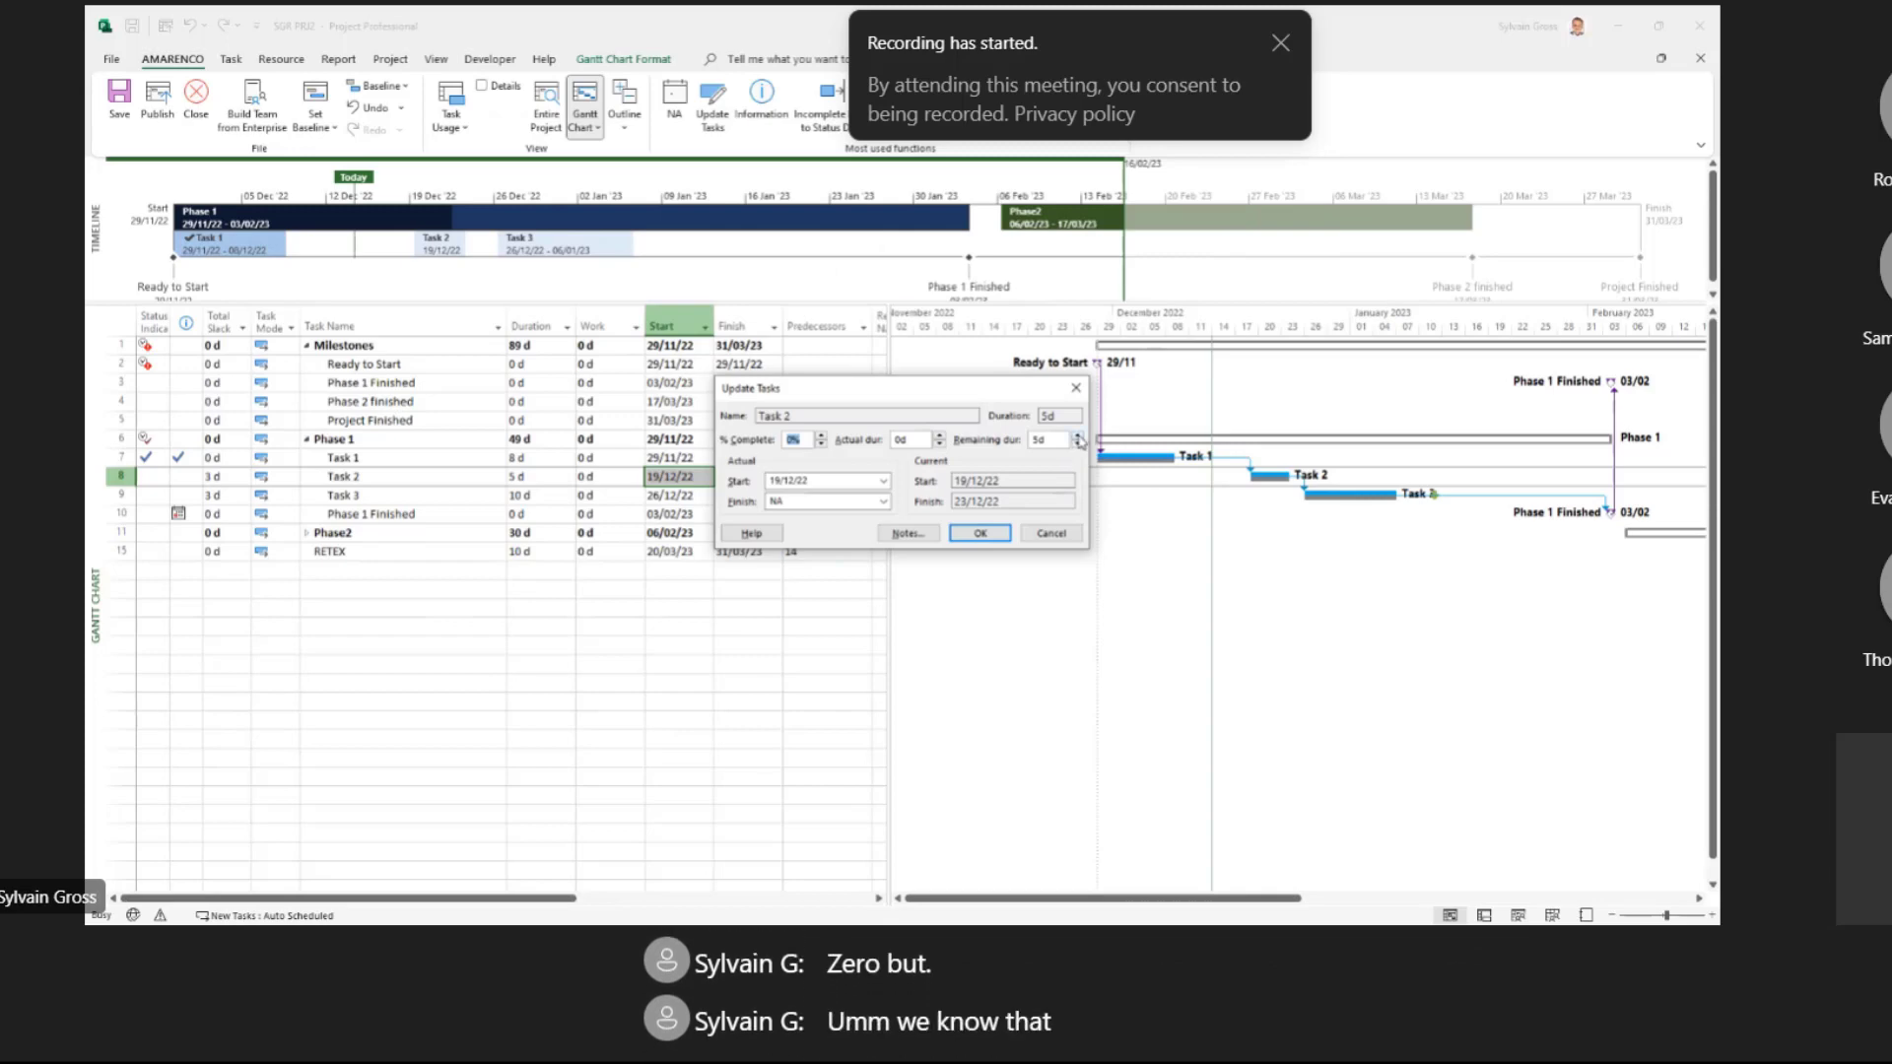
click(1079, 443)
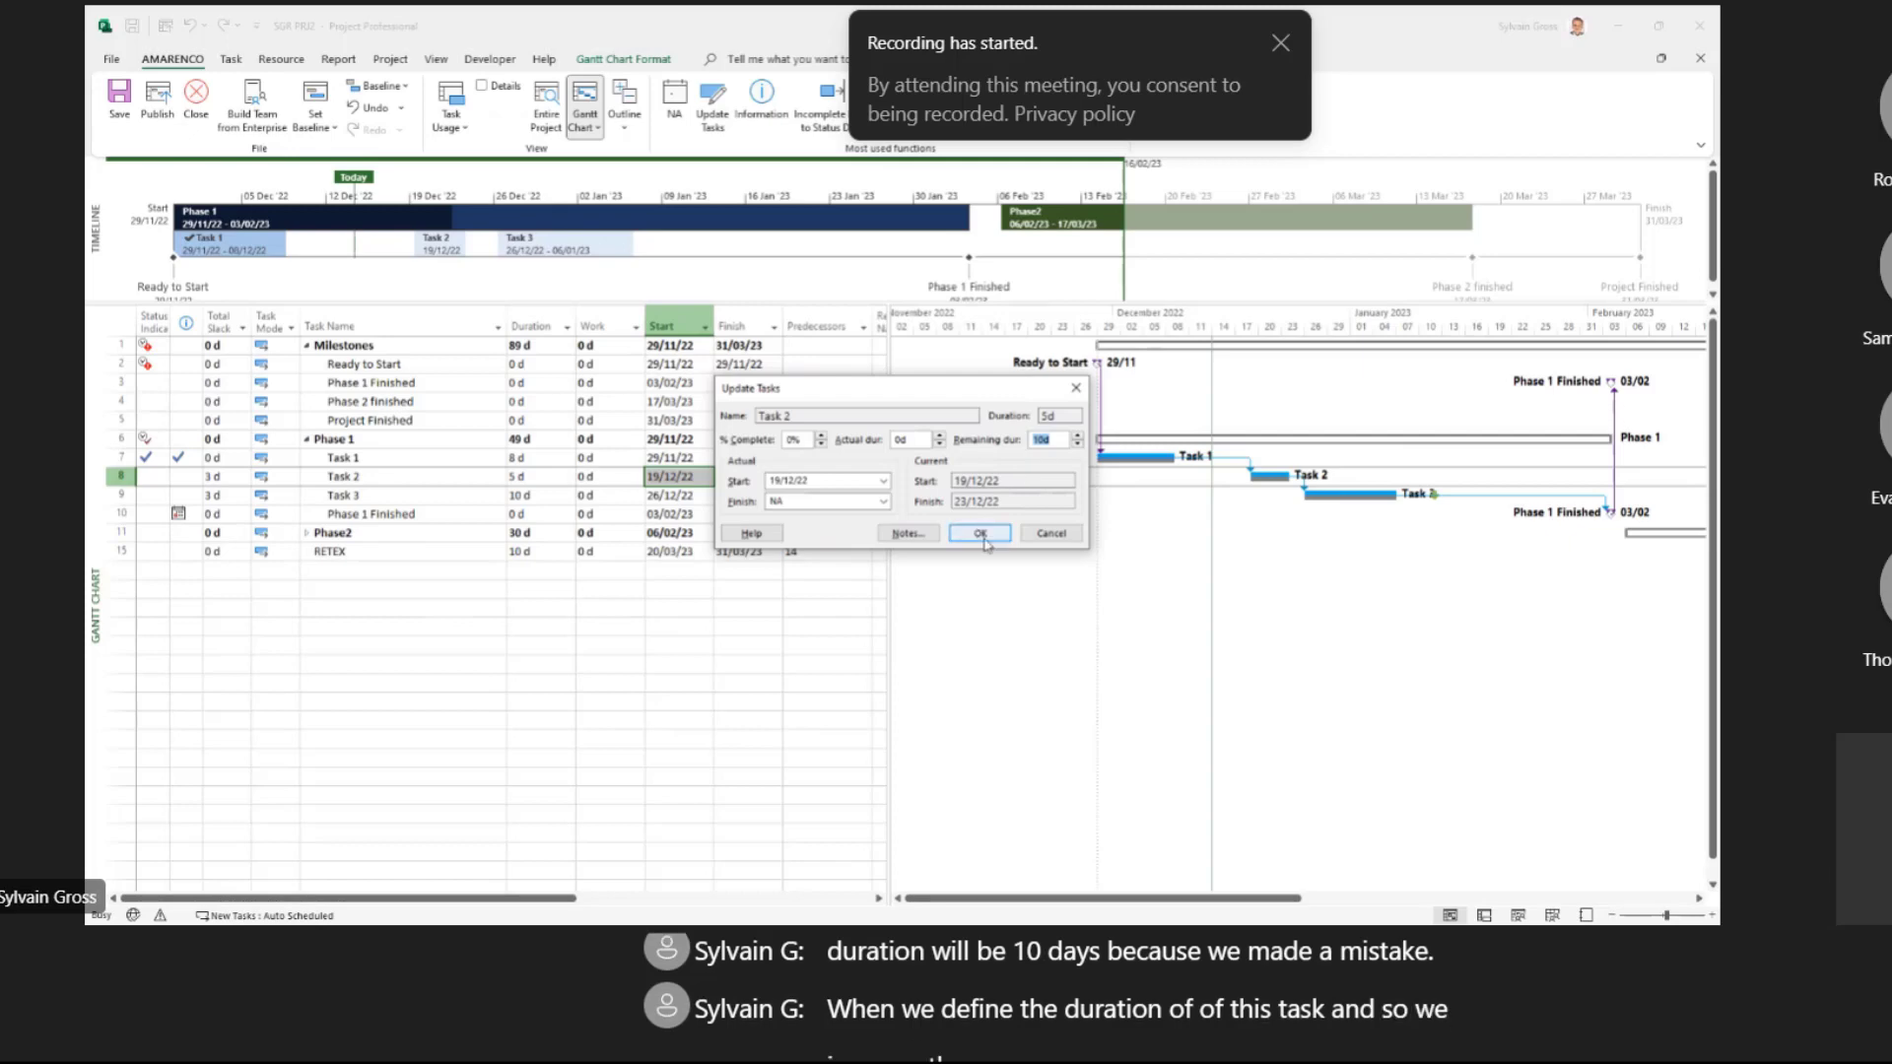
click(981, 532)
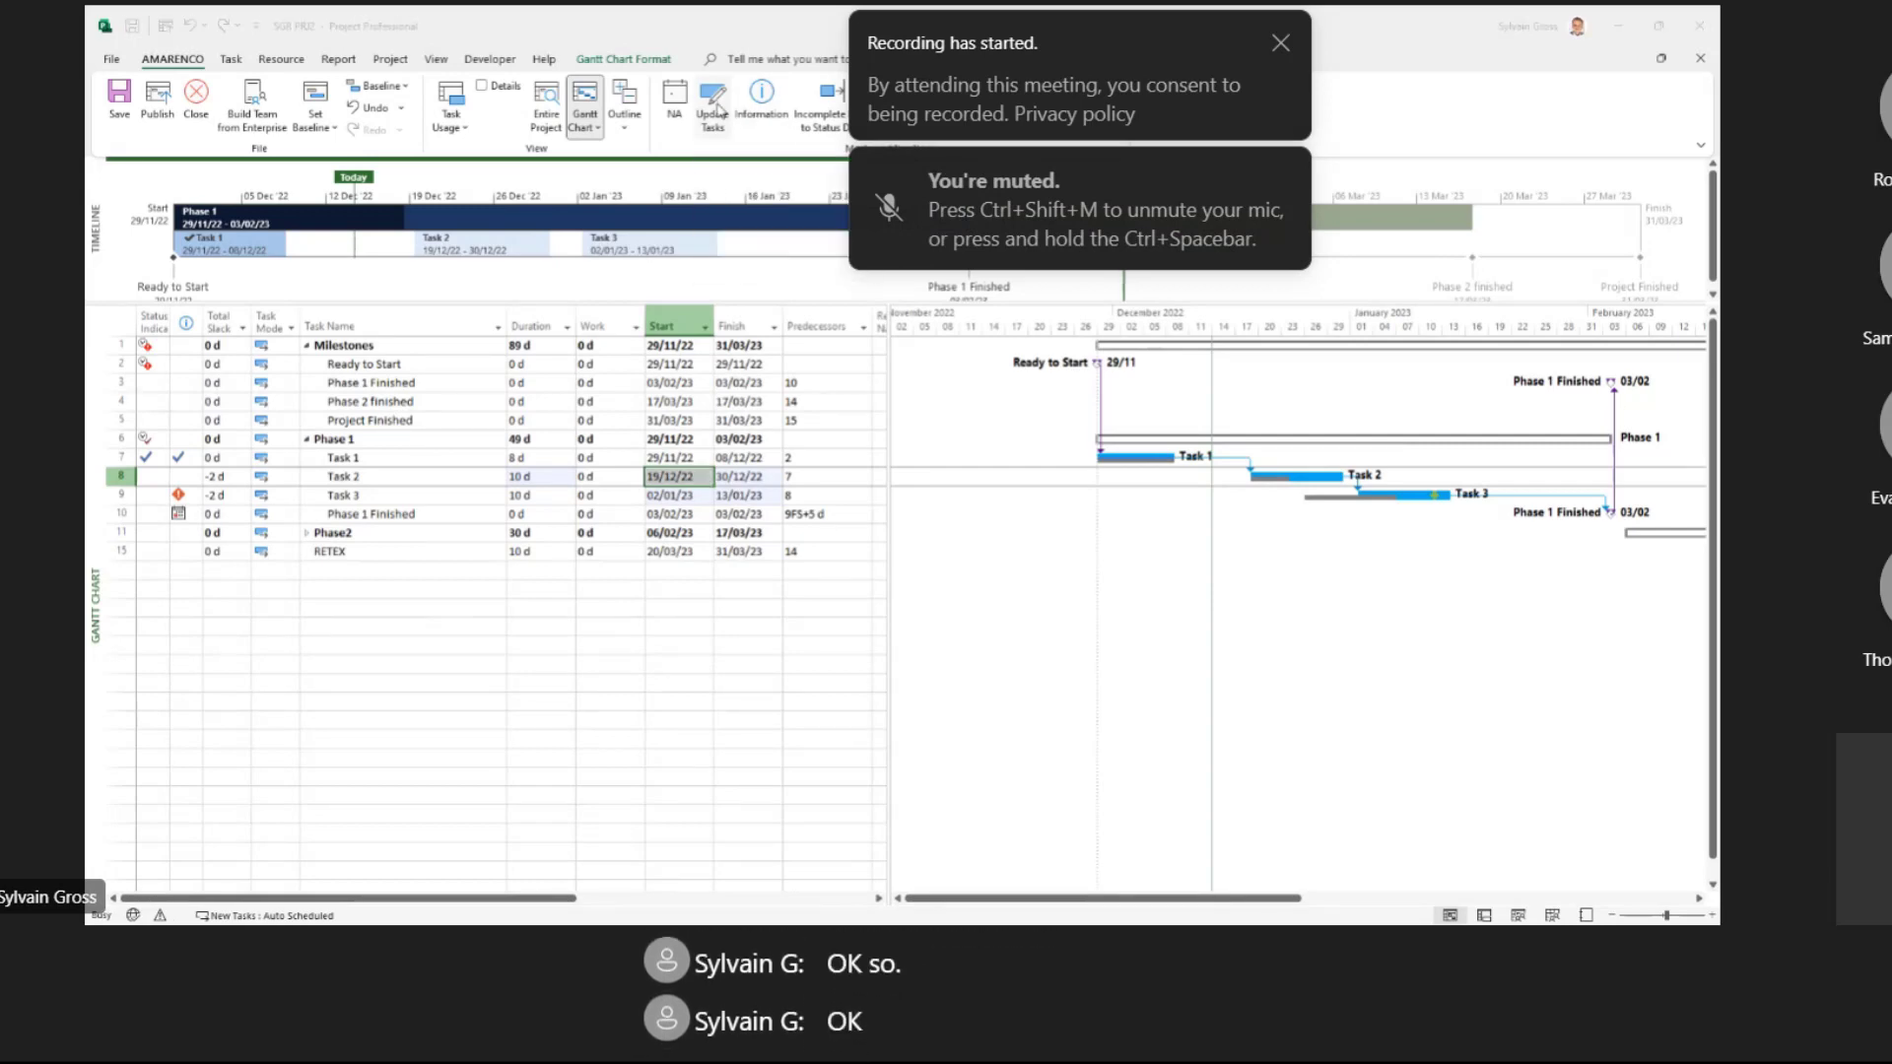
Step: Update the progress of Task 2 in Phase 1 to 50% complete
click(717, 109)
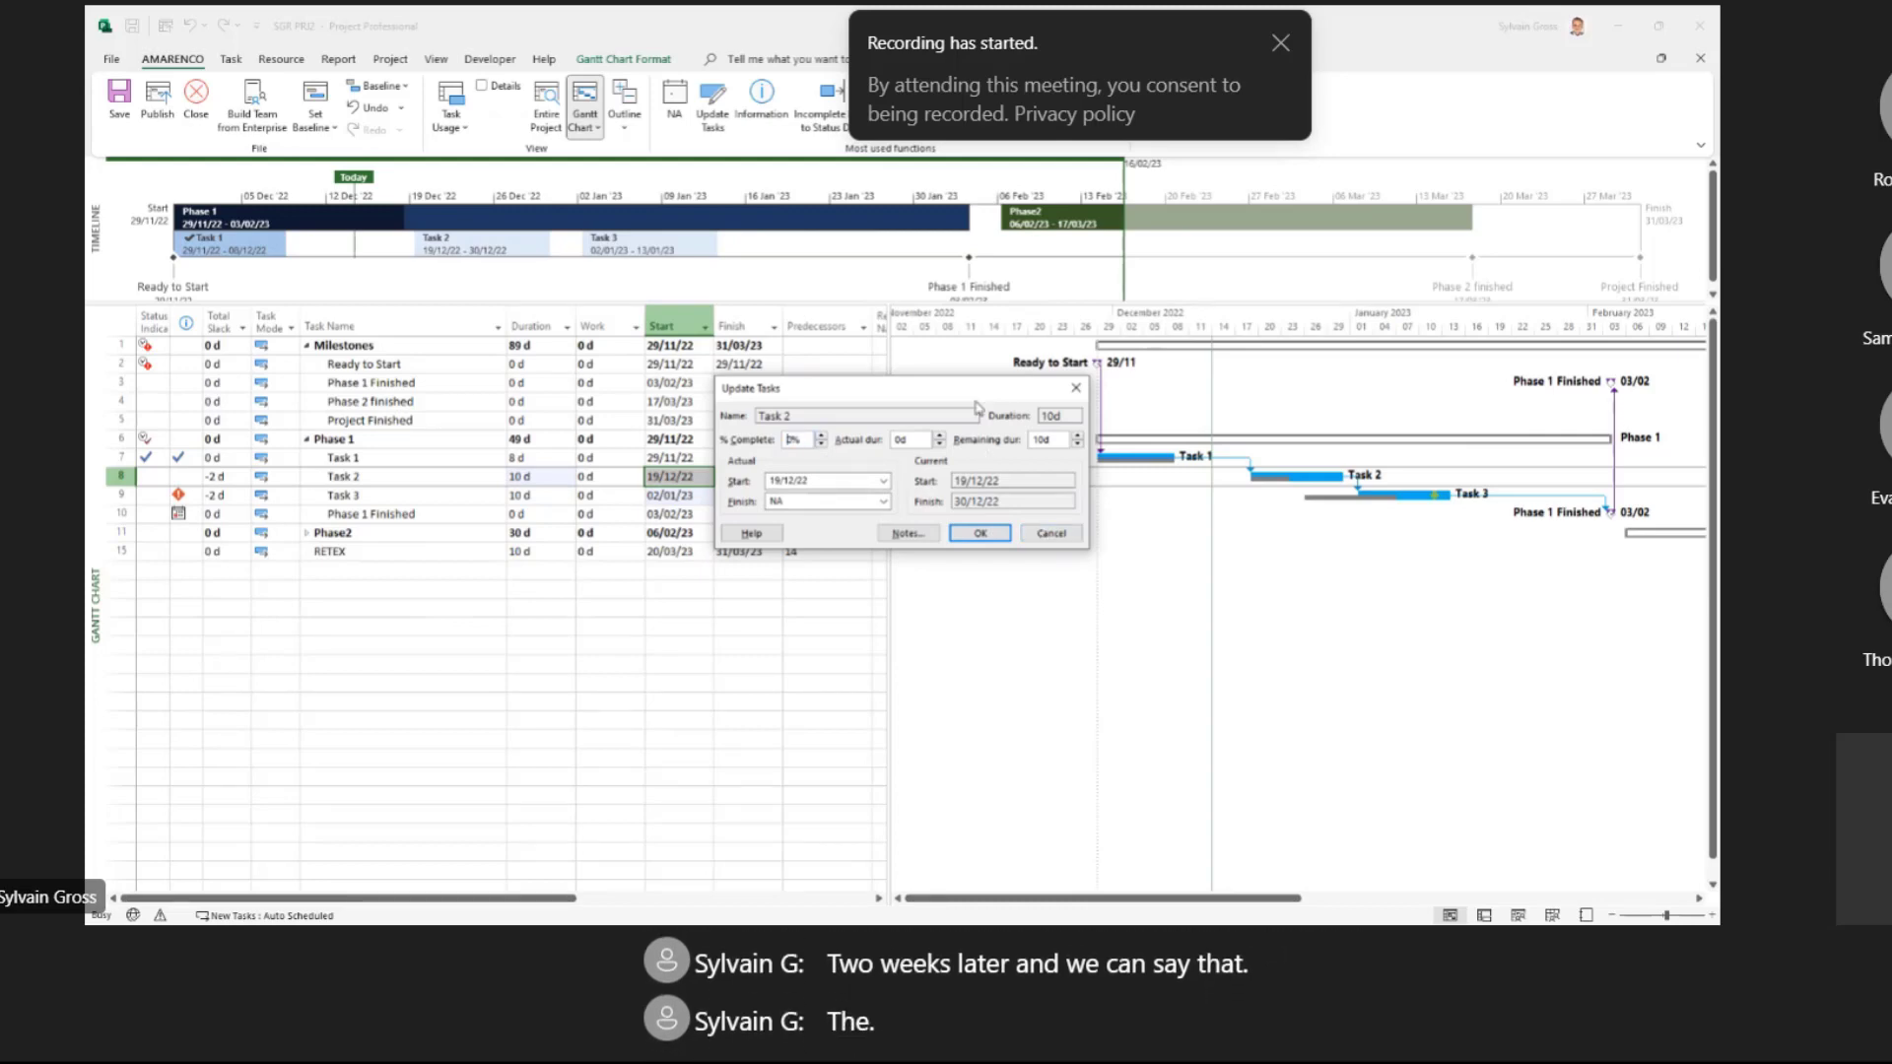
text(50)
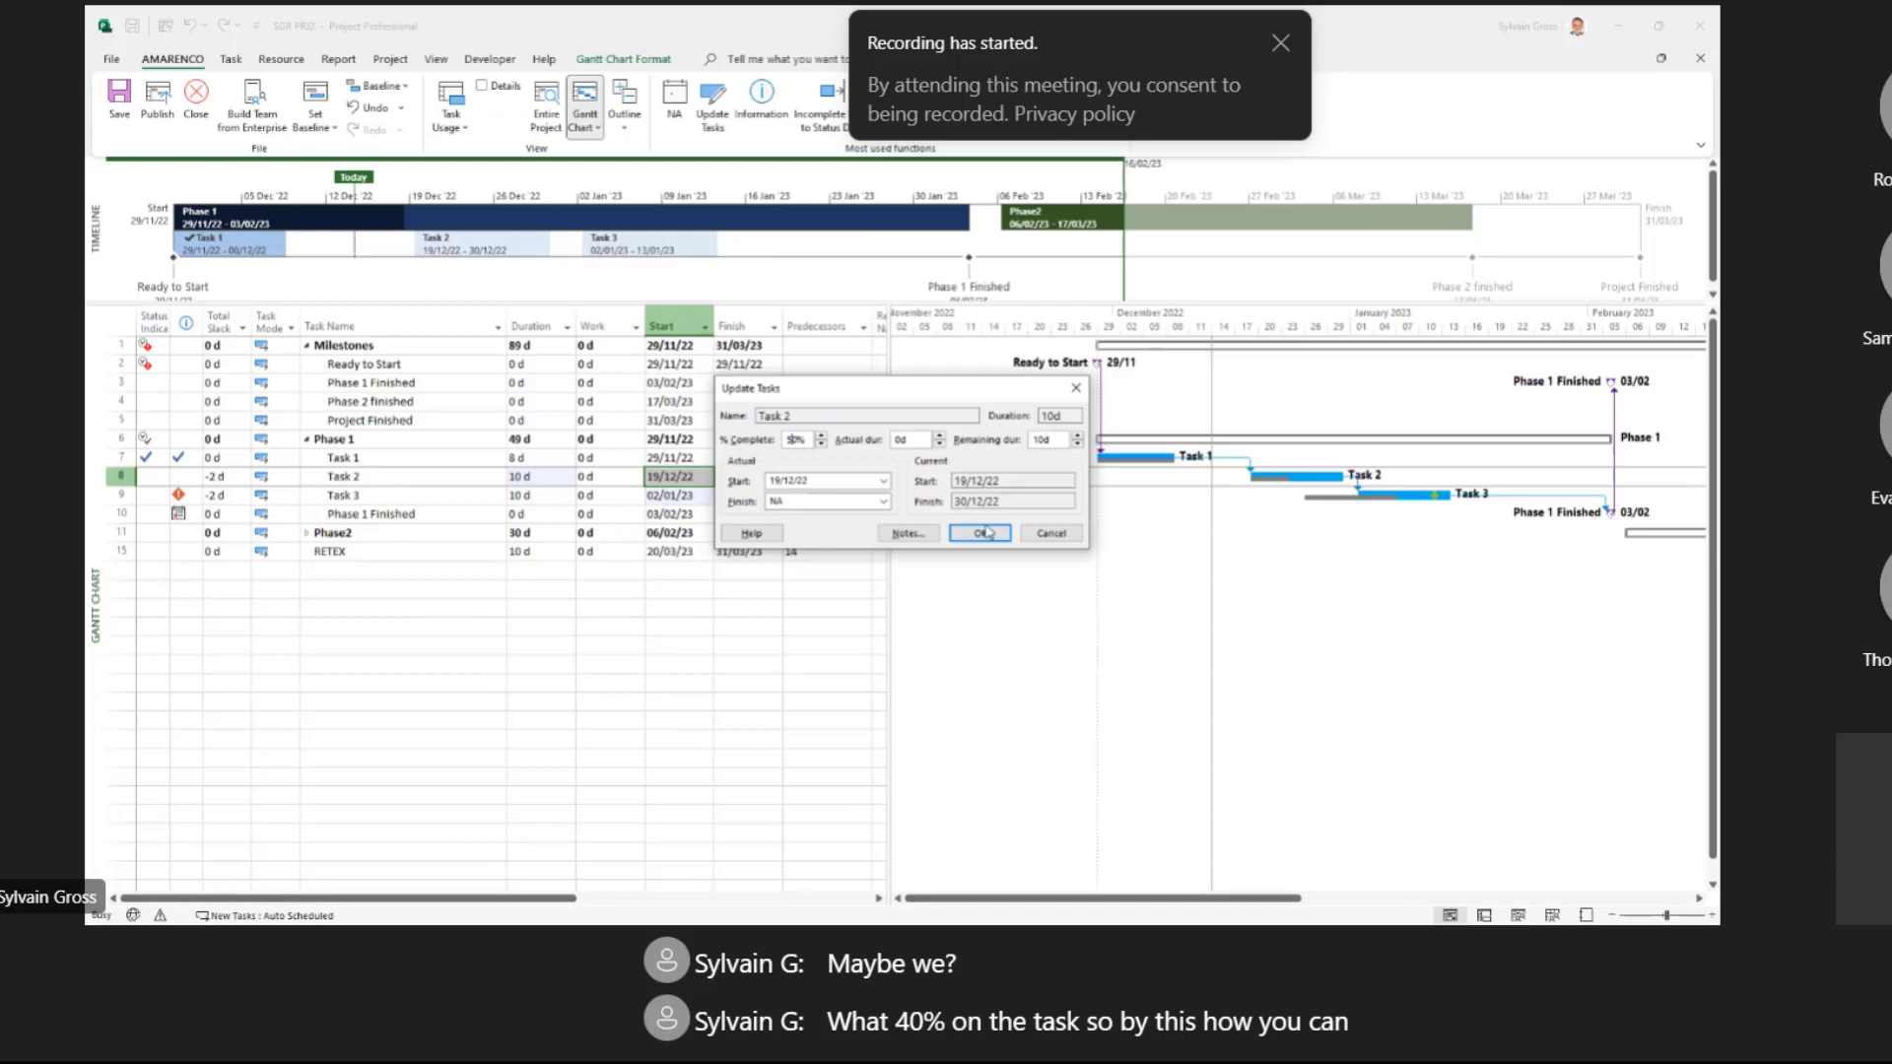
click(986, 533)
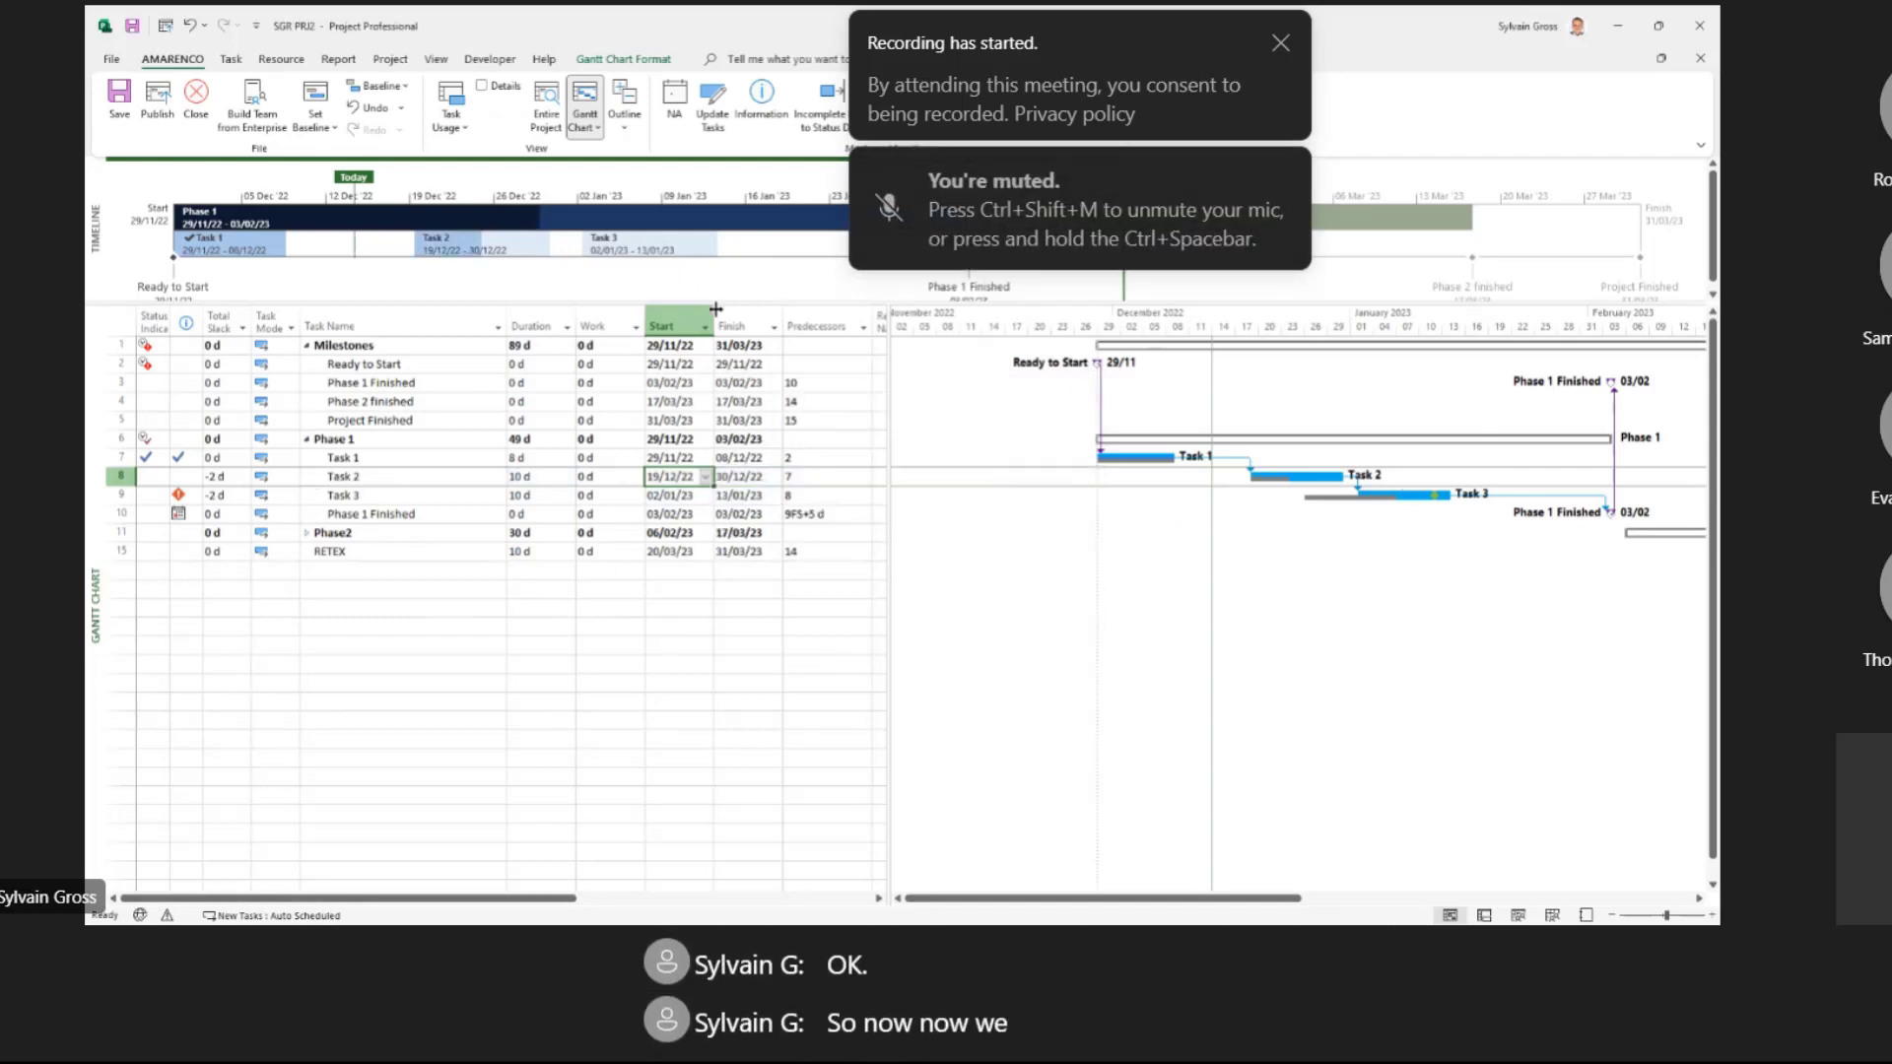
Step: Record 04/01/2023 as the actual finish date of Task 2 in Phase 1
click(716, 110)
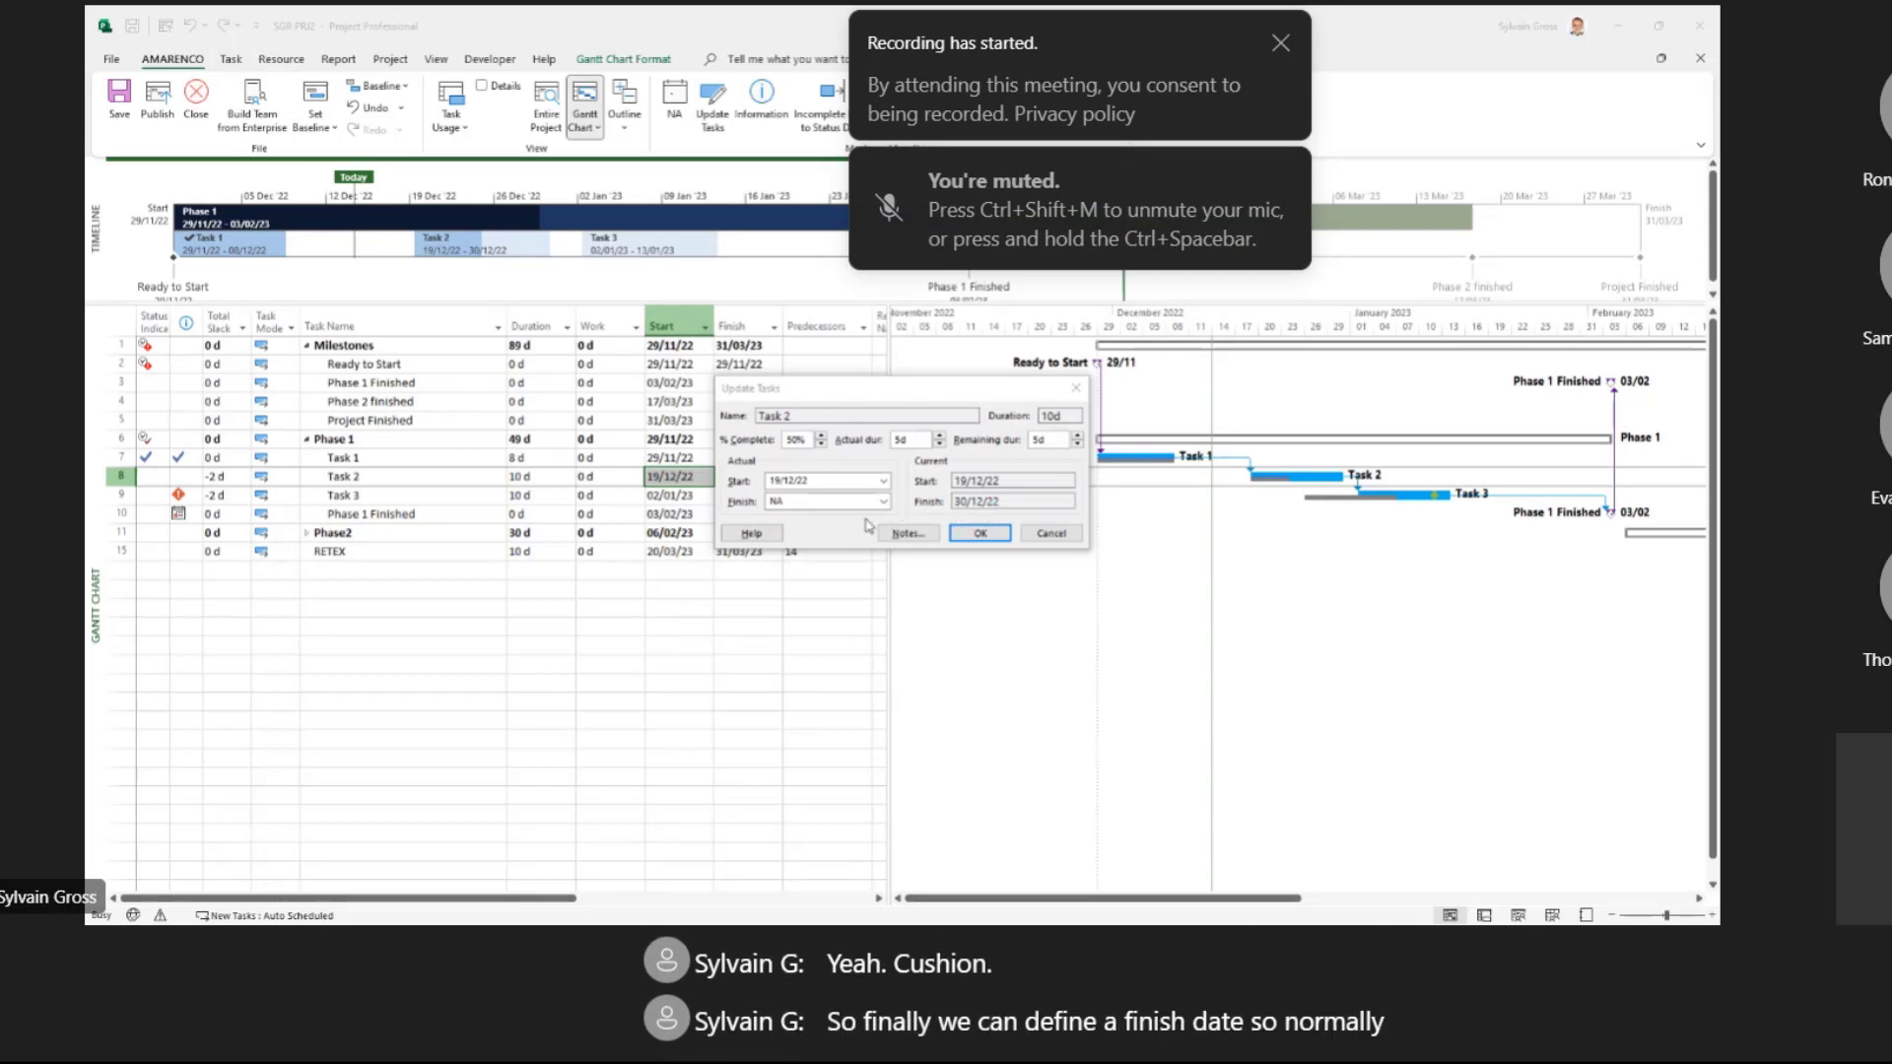
click(883, 502)
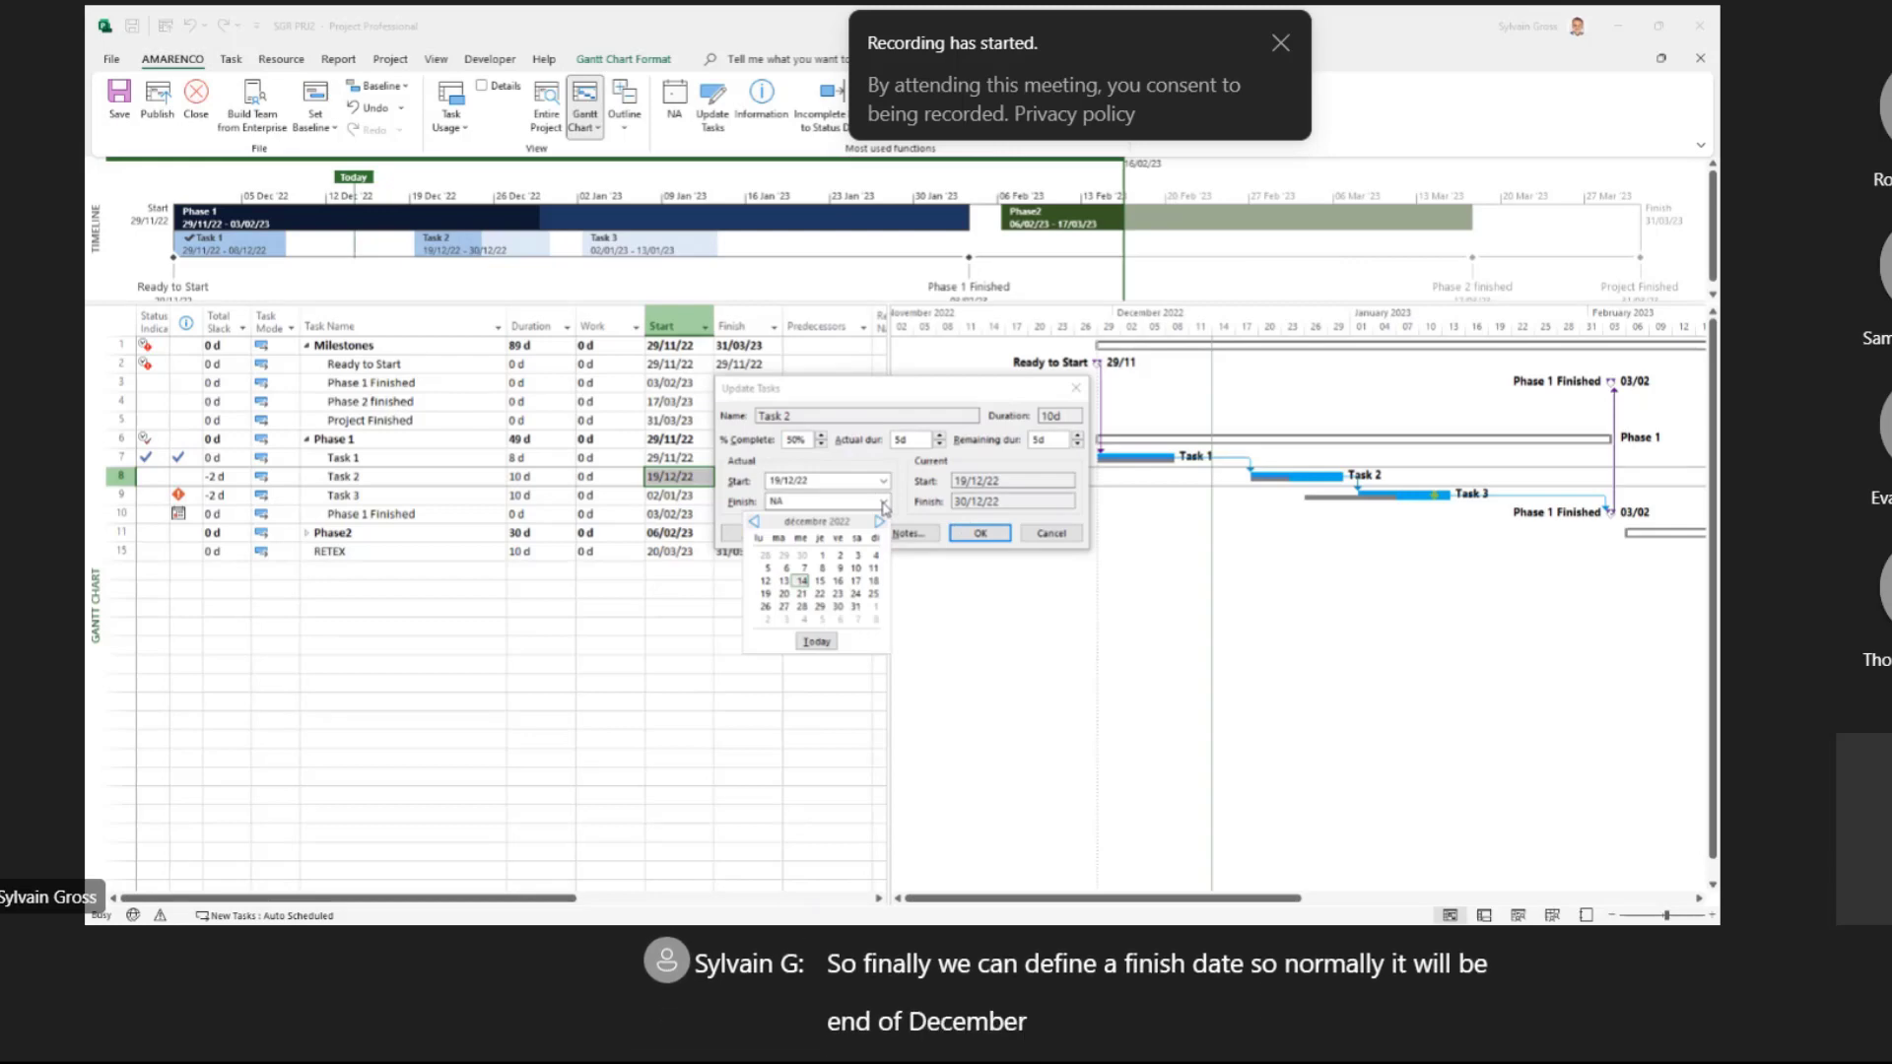
click(804, 618)
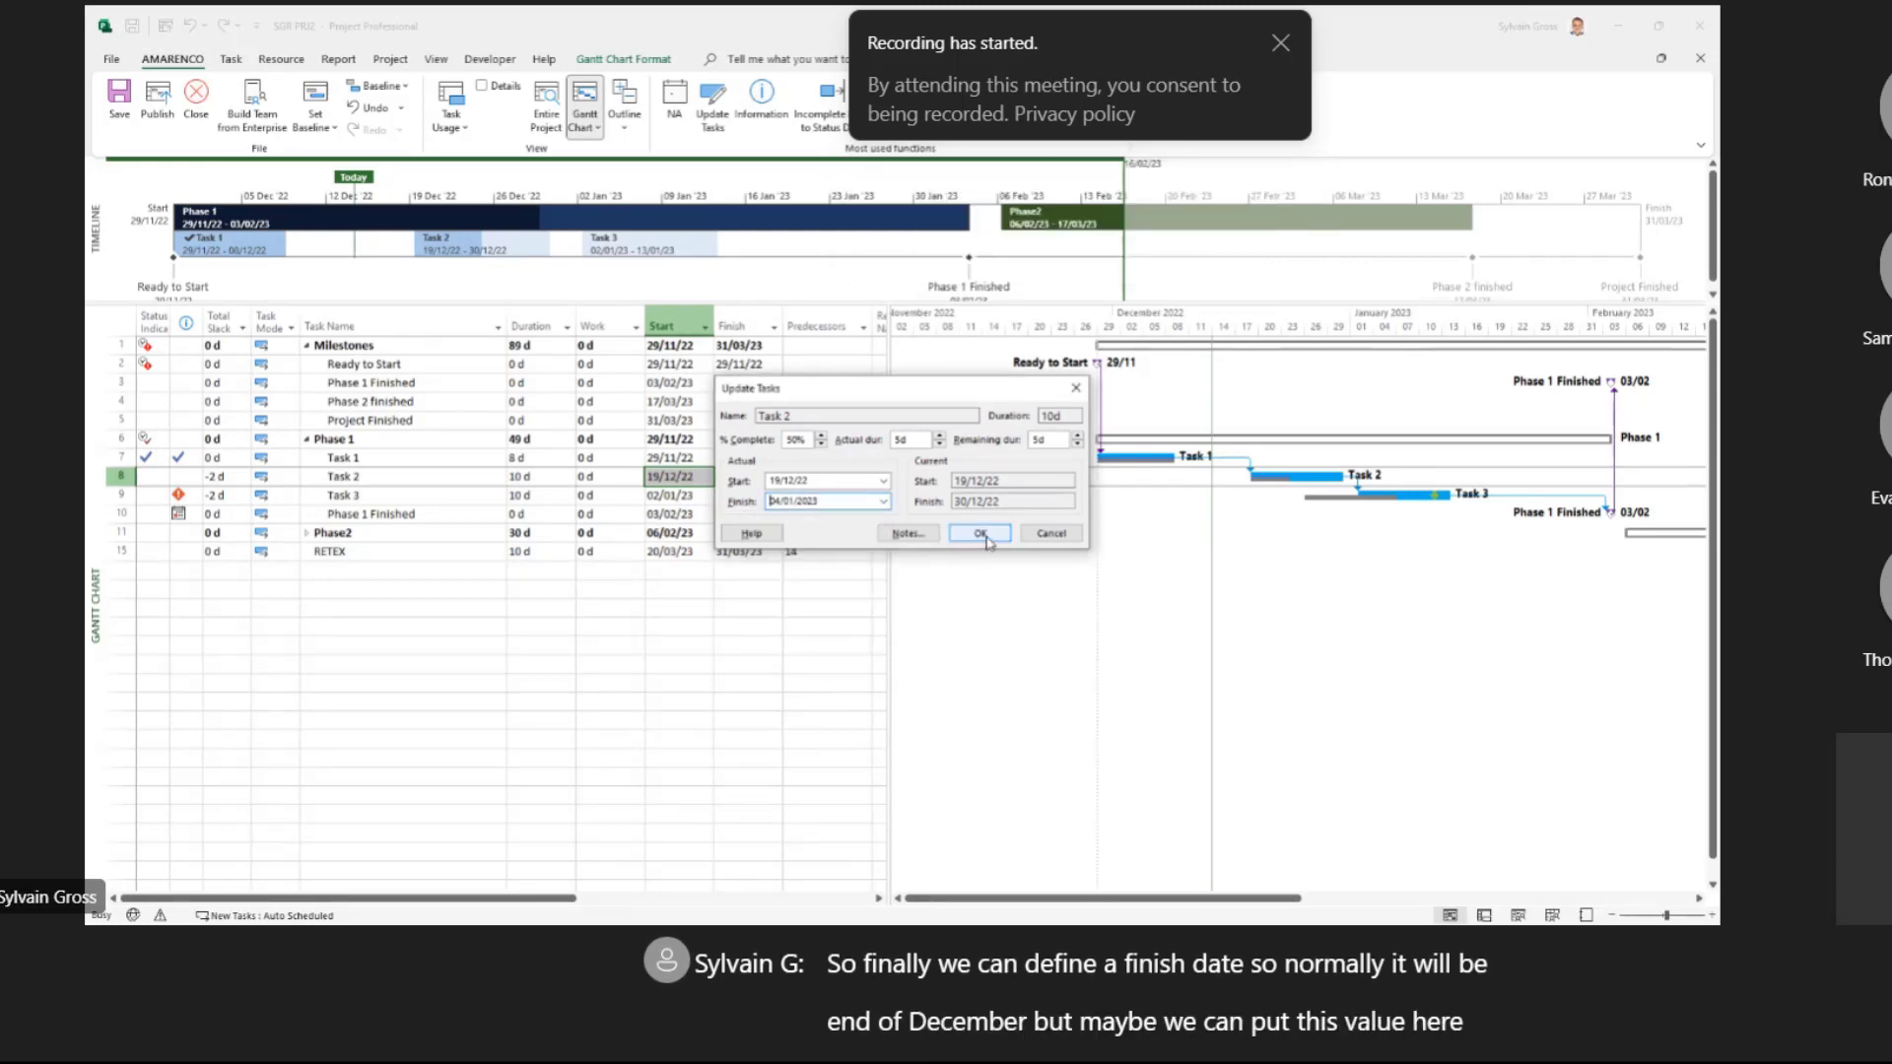
click(981, 533)
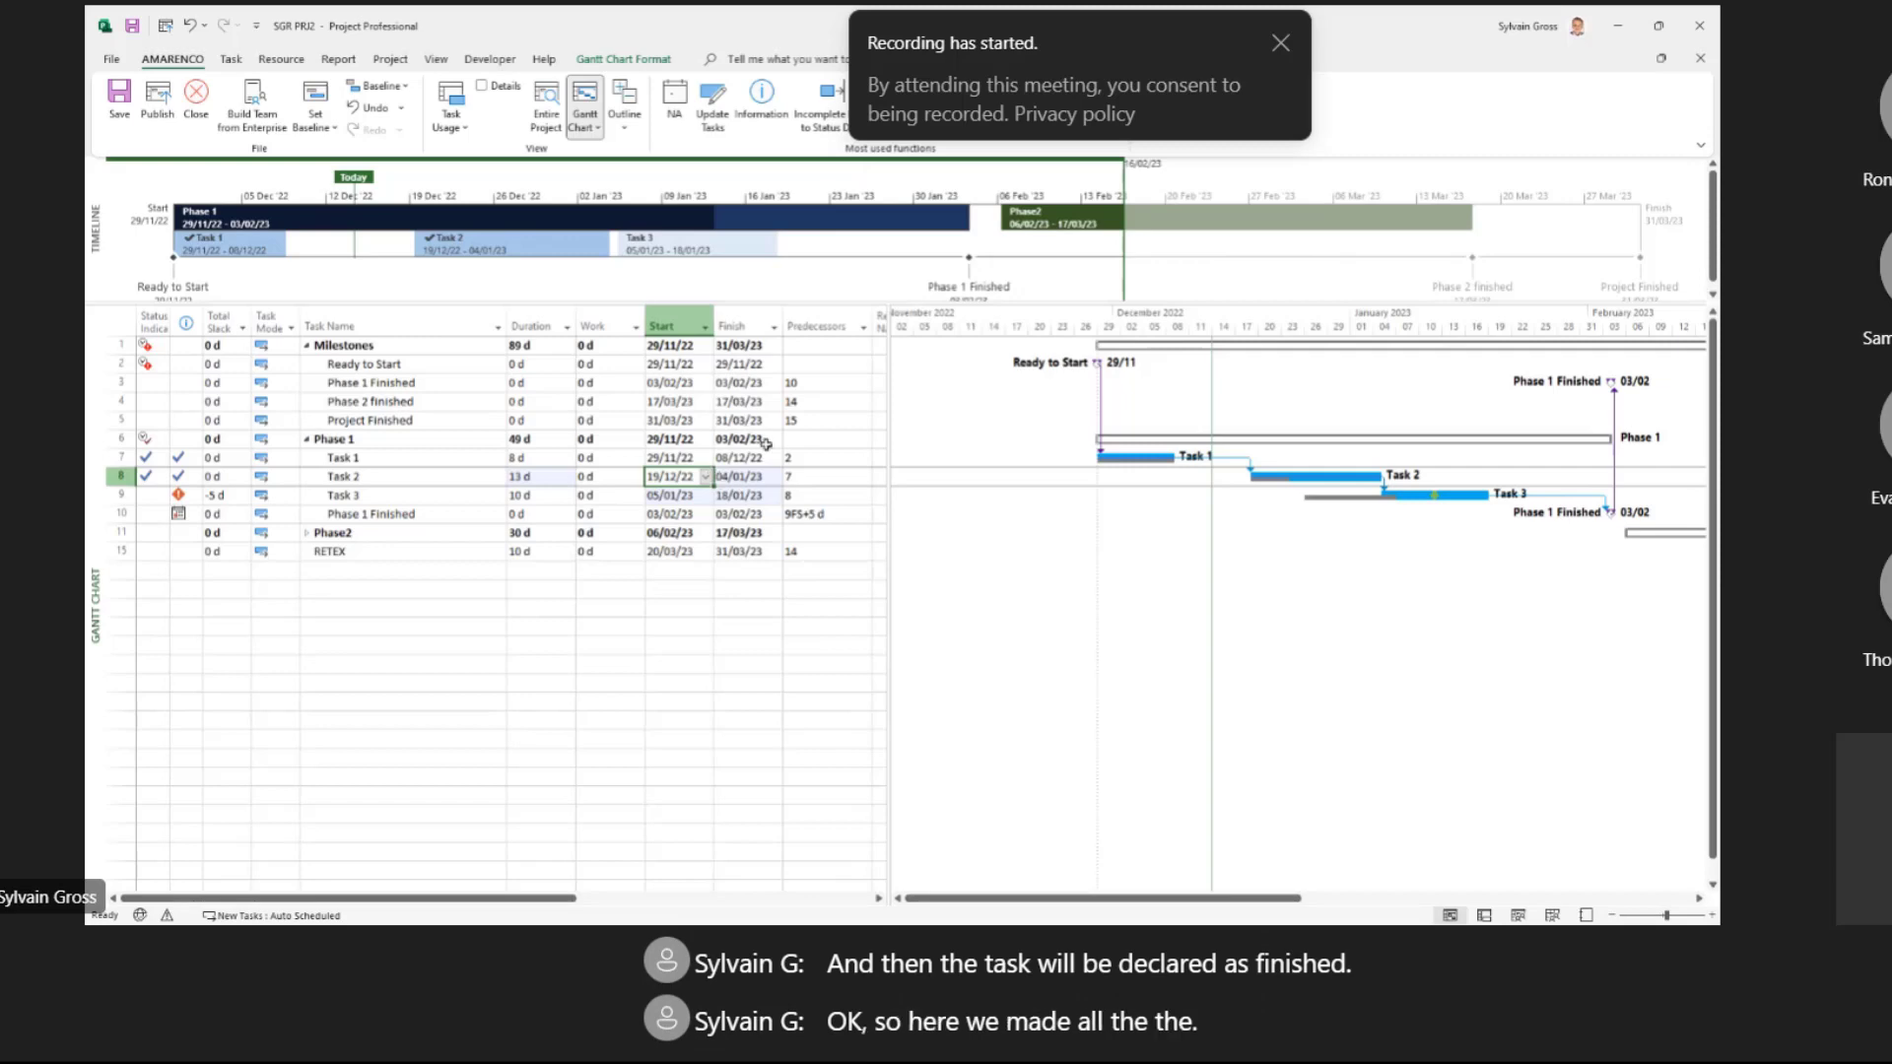
Step: Review the Phase 1 task rows and the advanced settings of Task 3 in Task Information
click(488, 459)
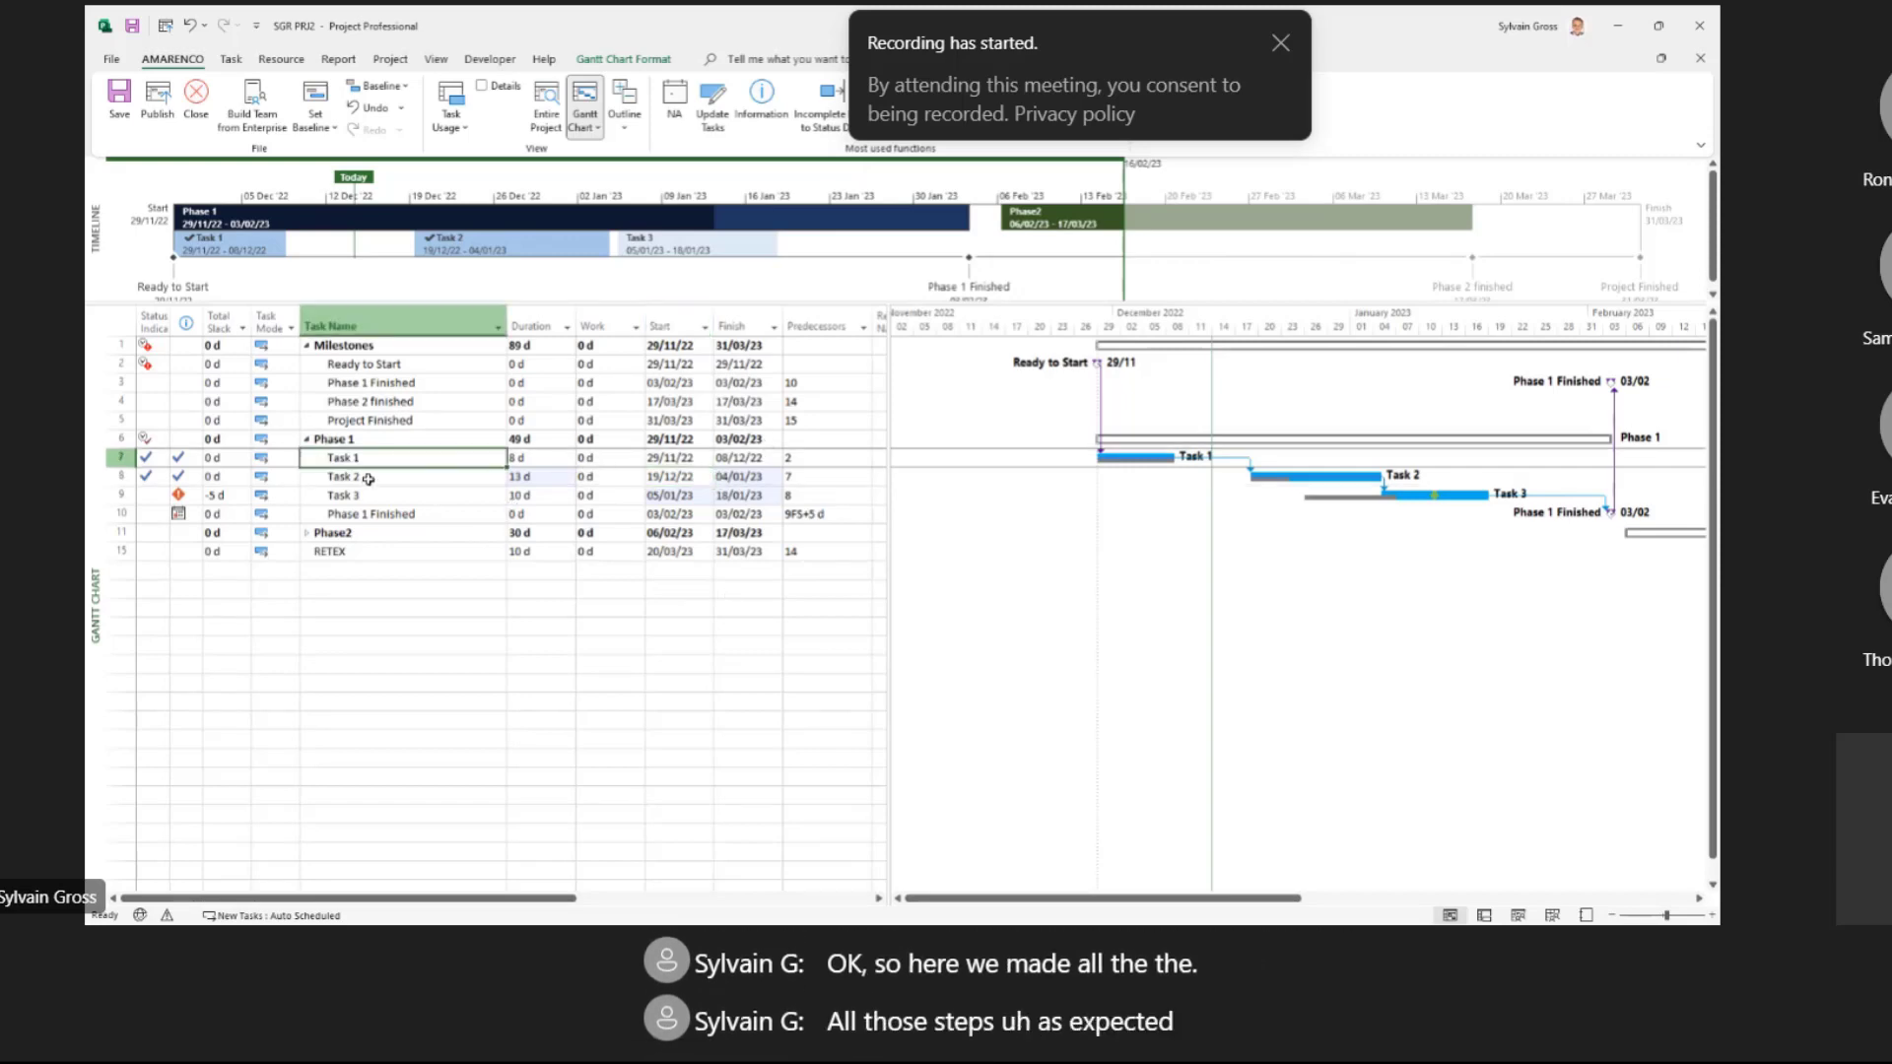
click(371, 479)
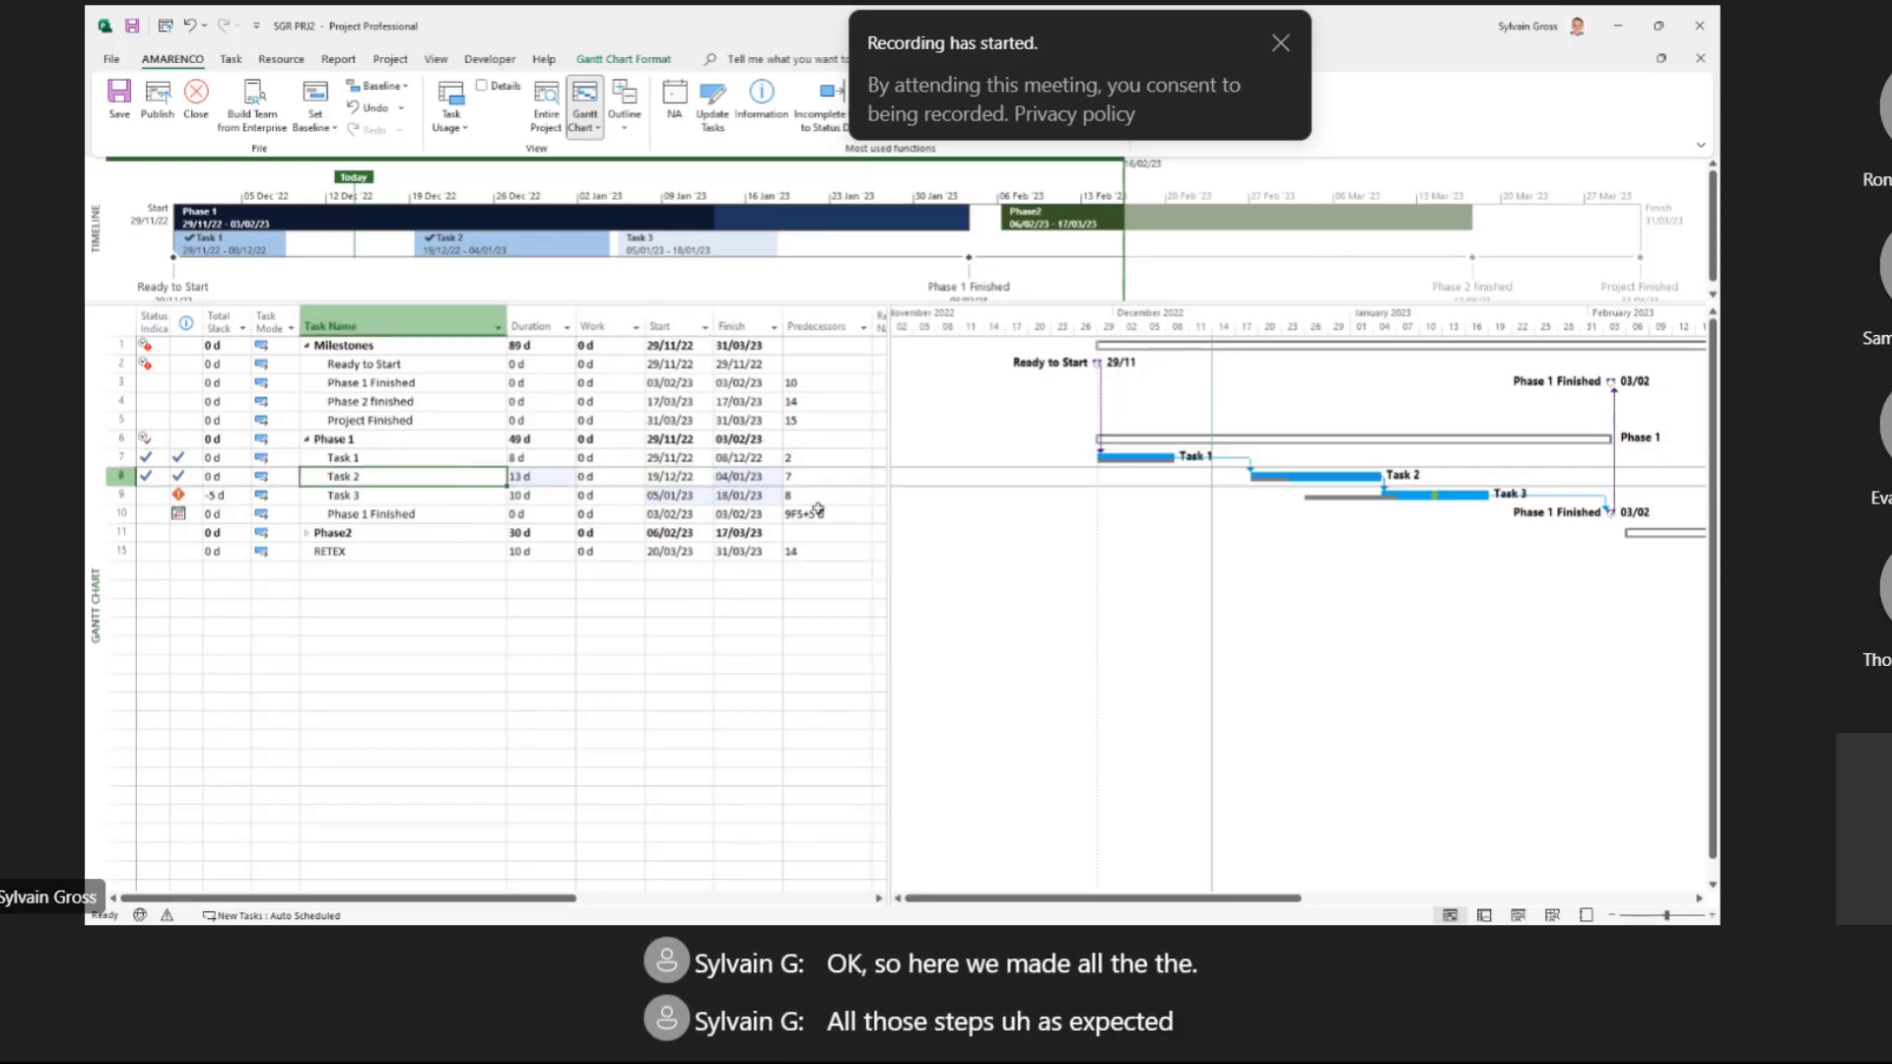
click(537, 480)
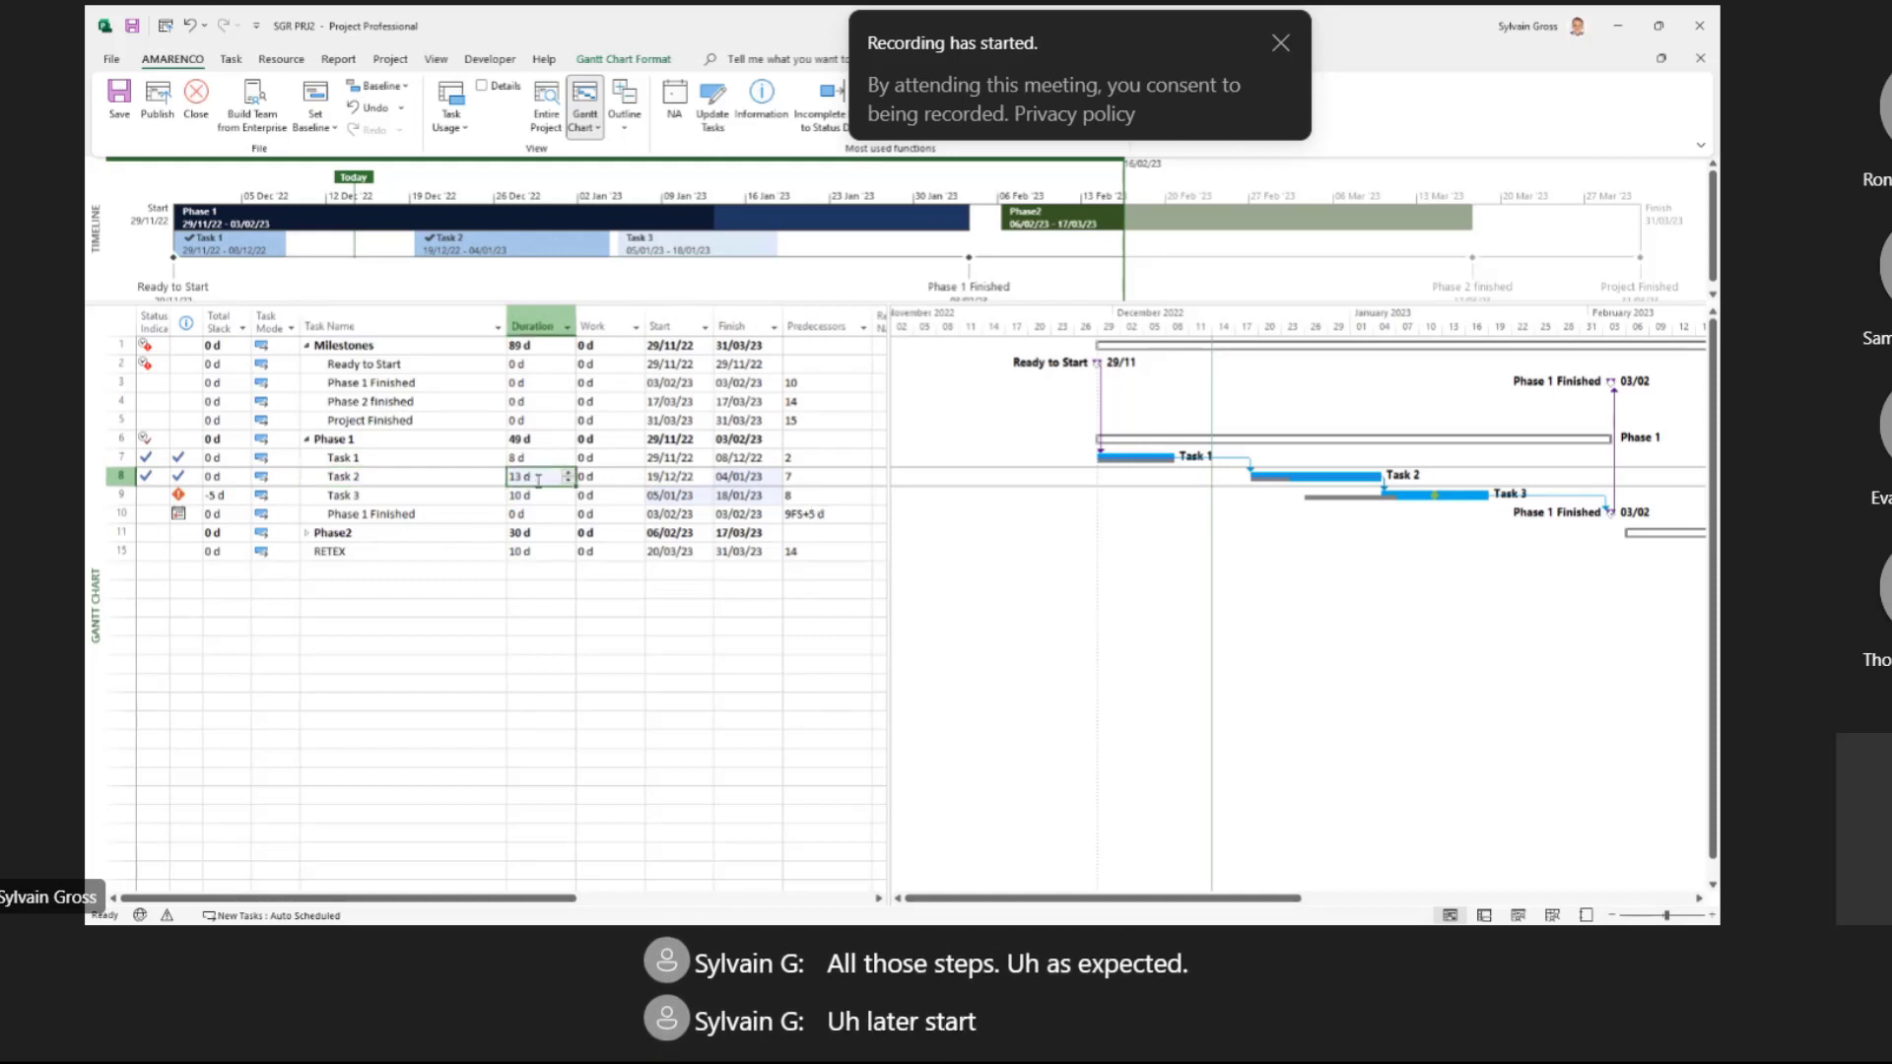
click(613, 494)
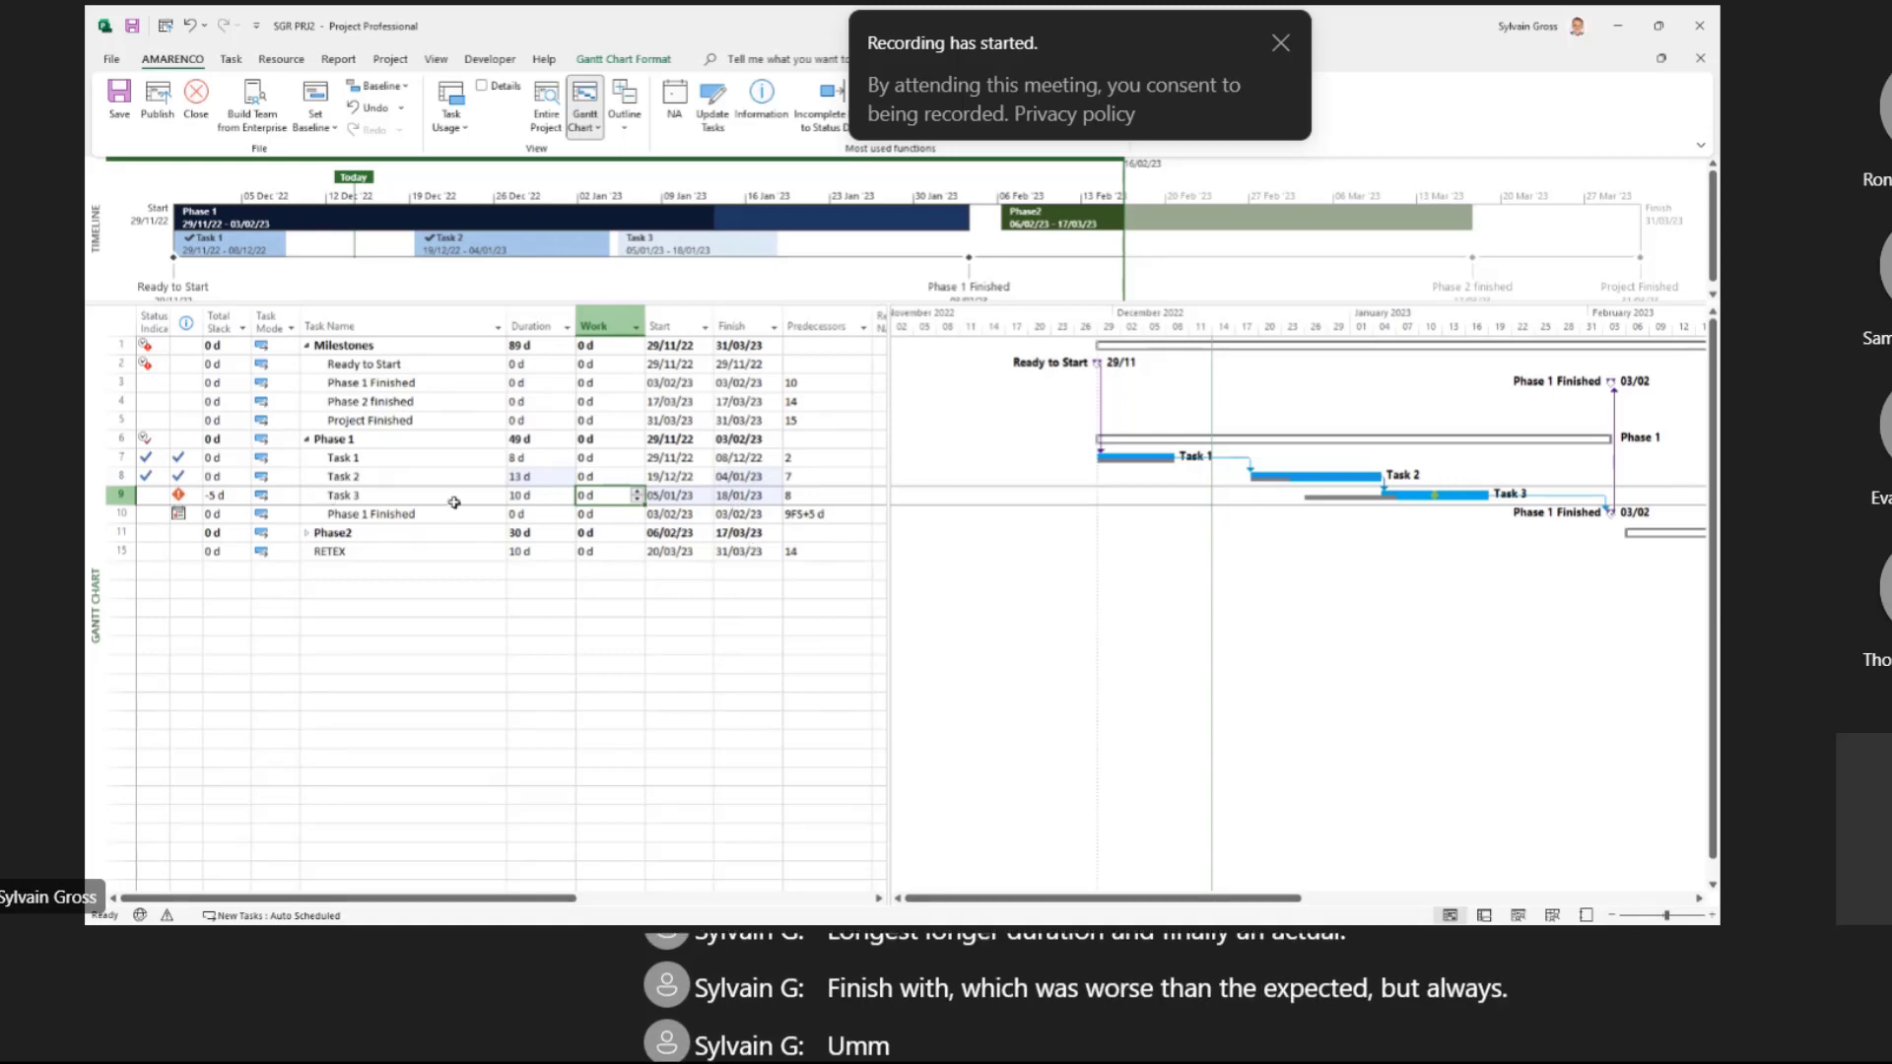
mouse_move(178, 513)
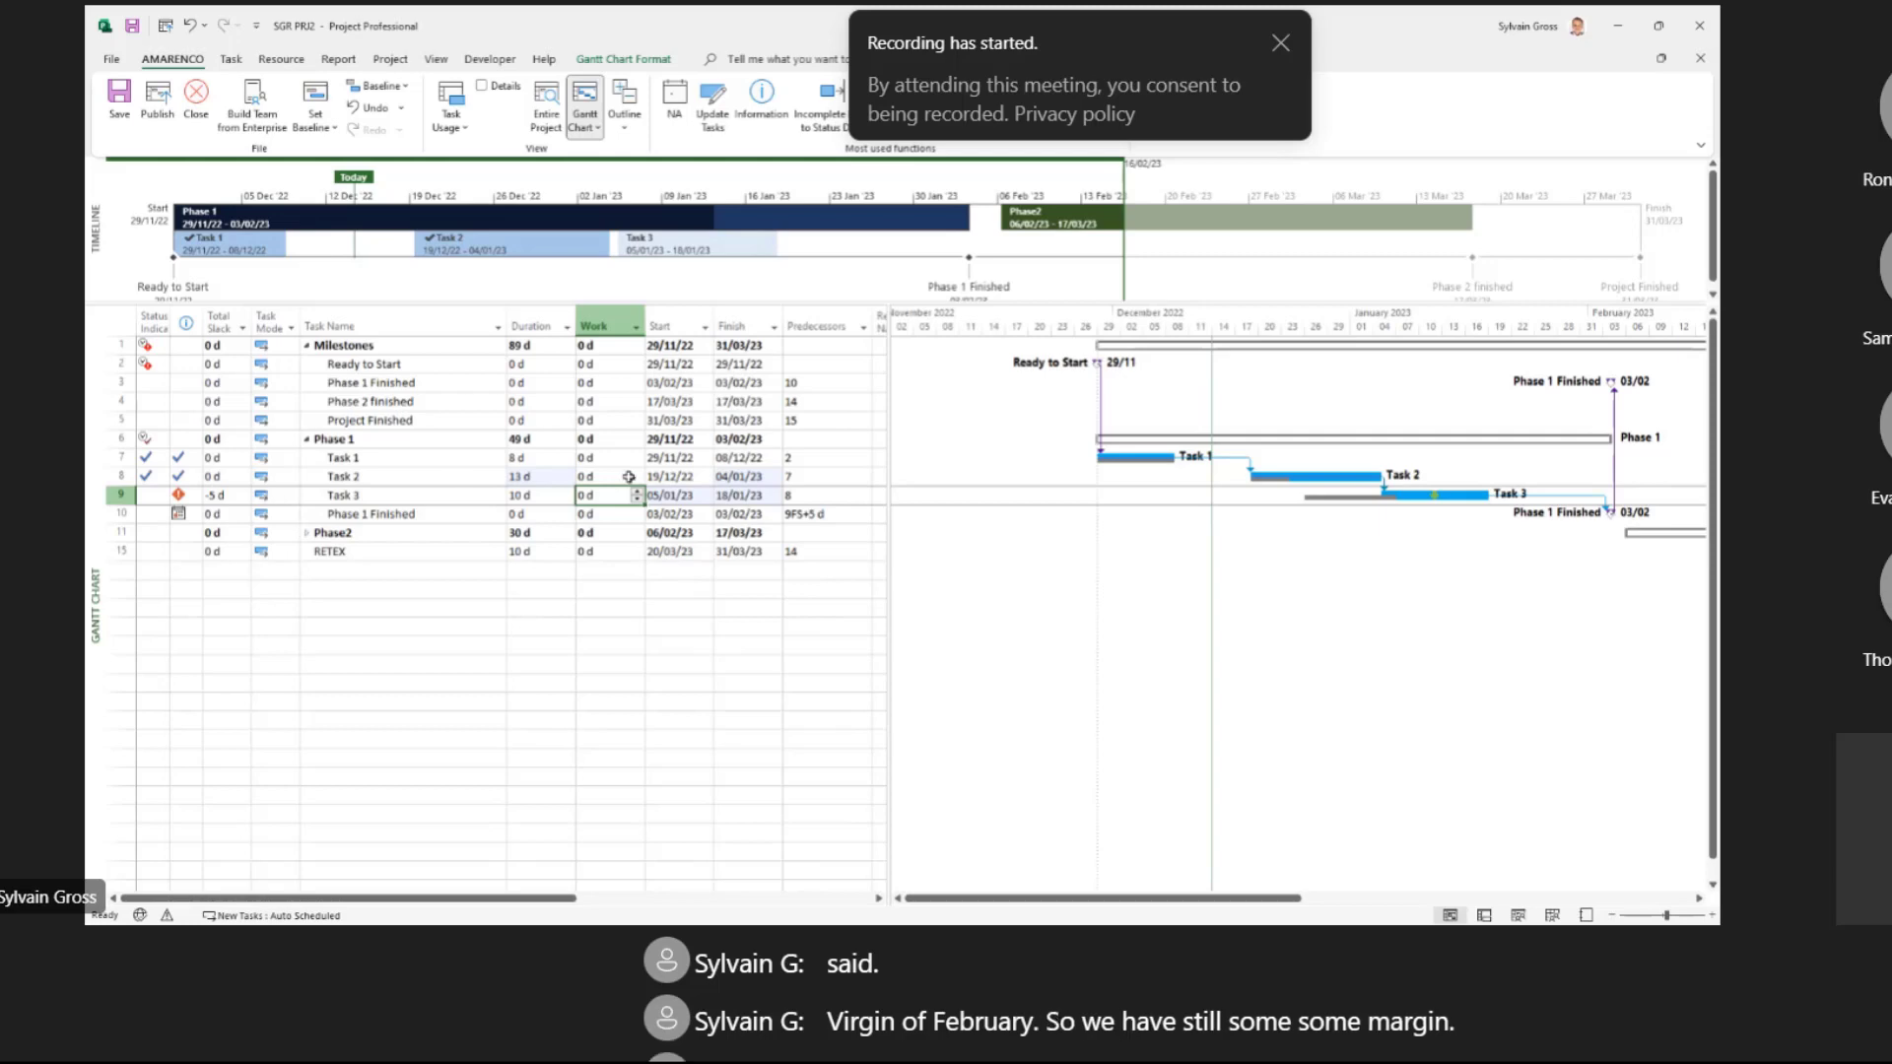
click(683, 495)
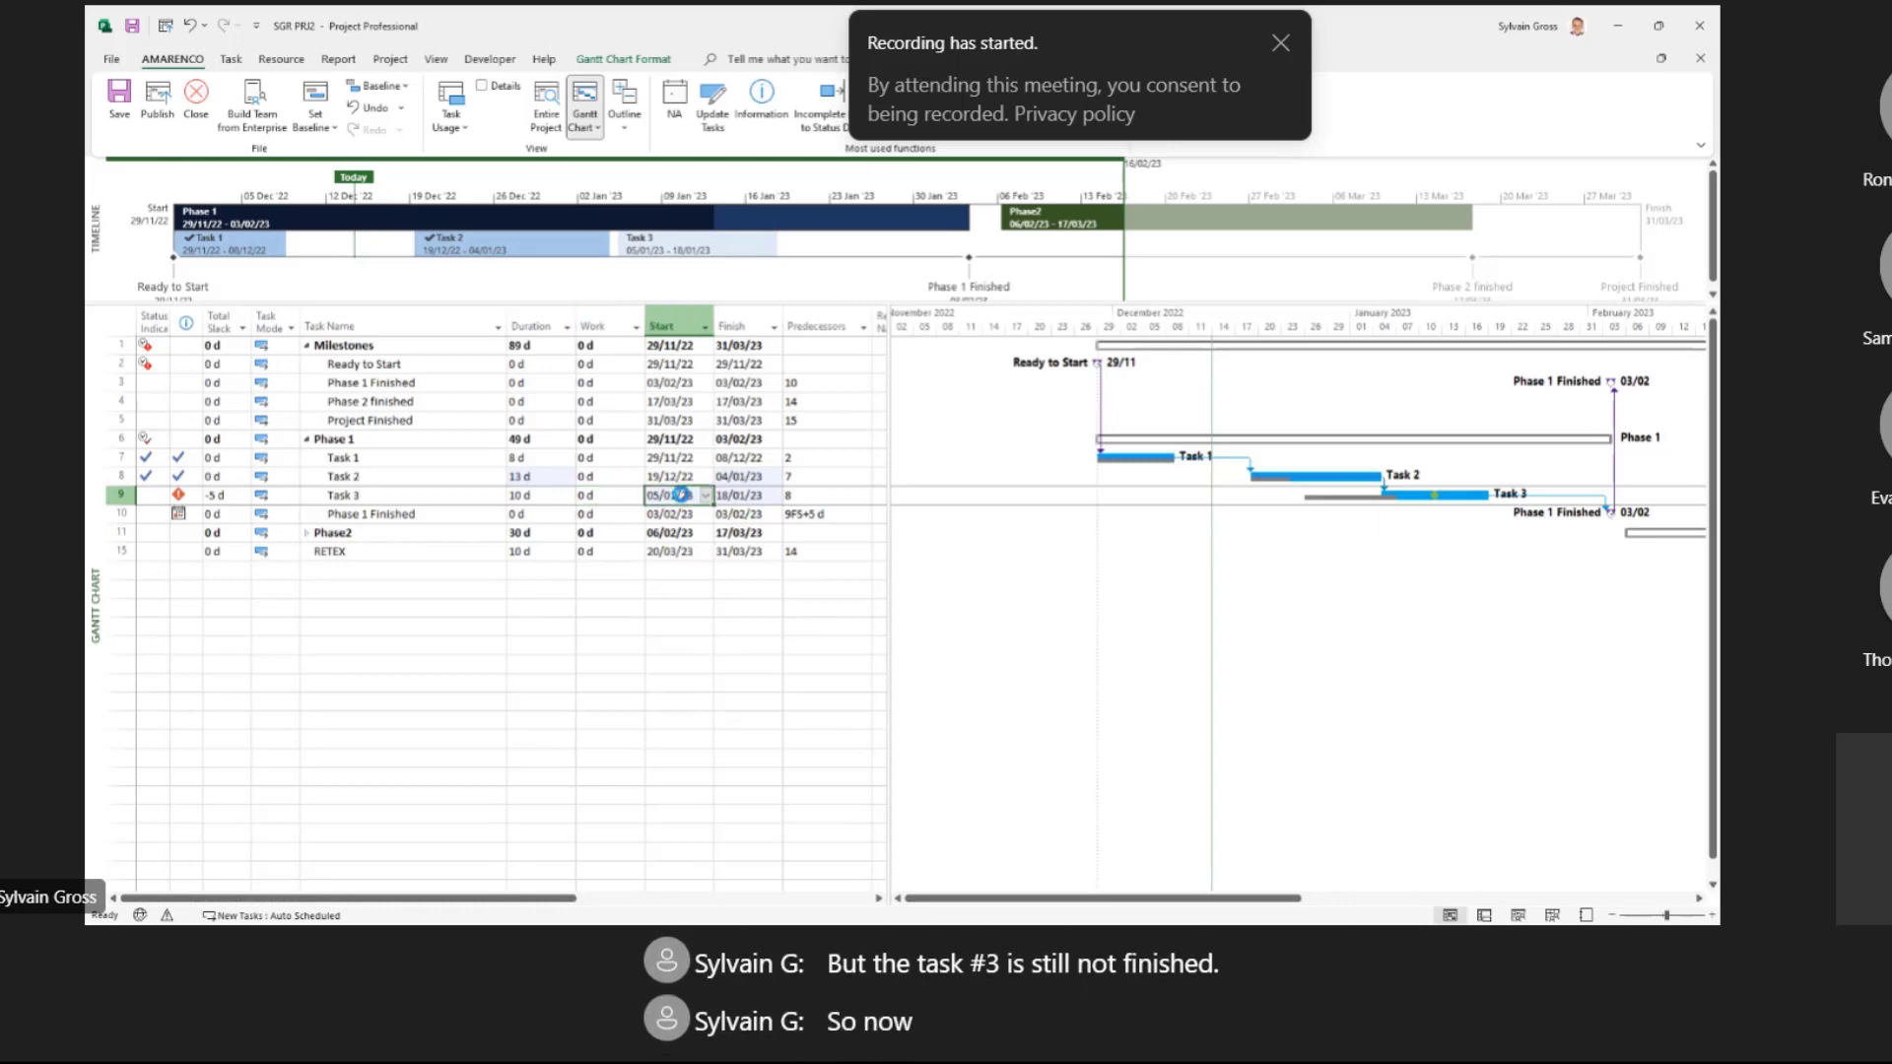
double_click(682, 497)
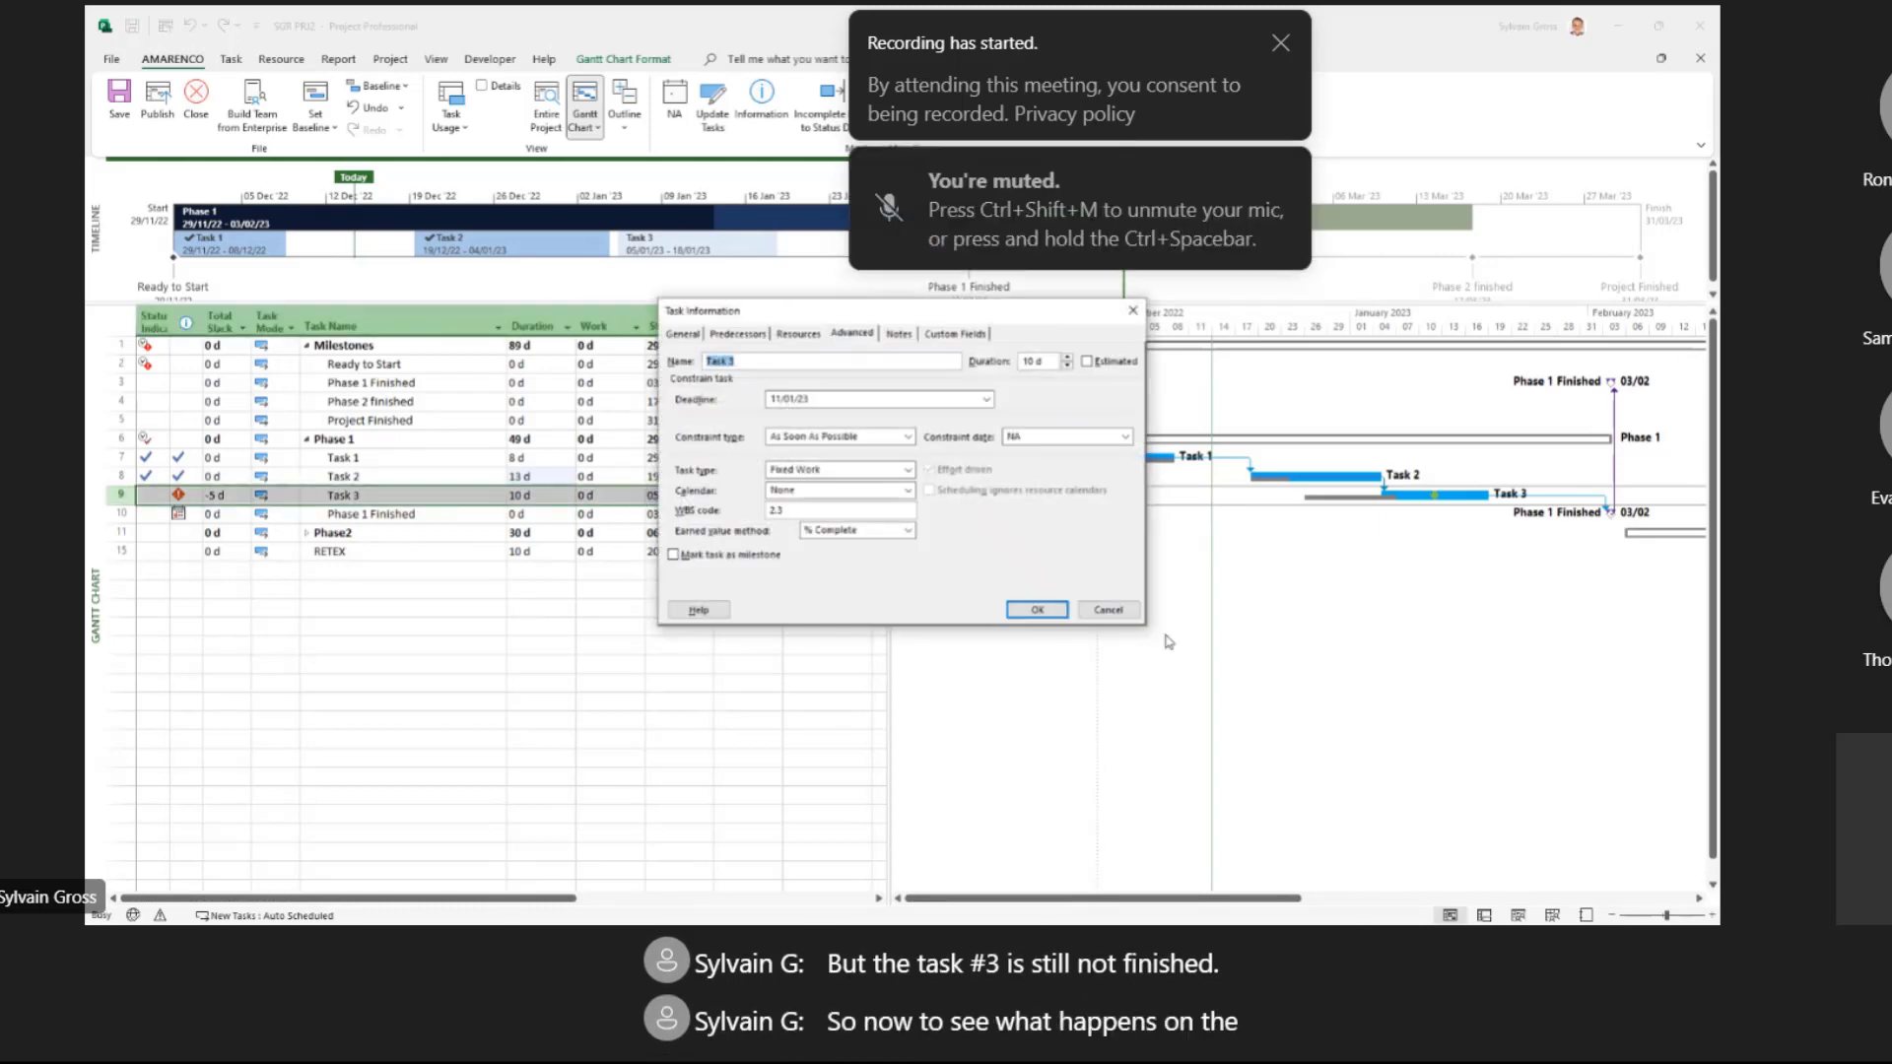
click(1134, 613)
Step: Set the remaining duration of Task 3 in Phase 1 to 2 days and mark the task as complete
click(713, 103)
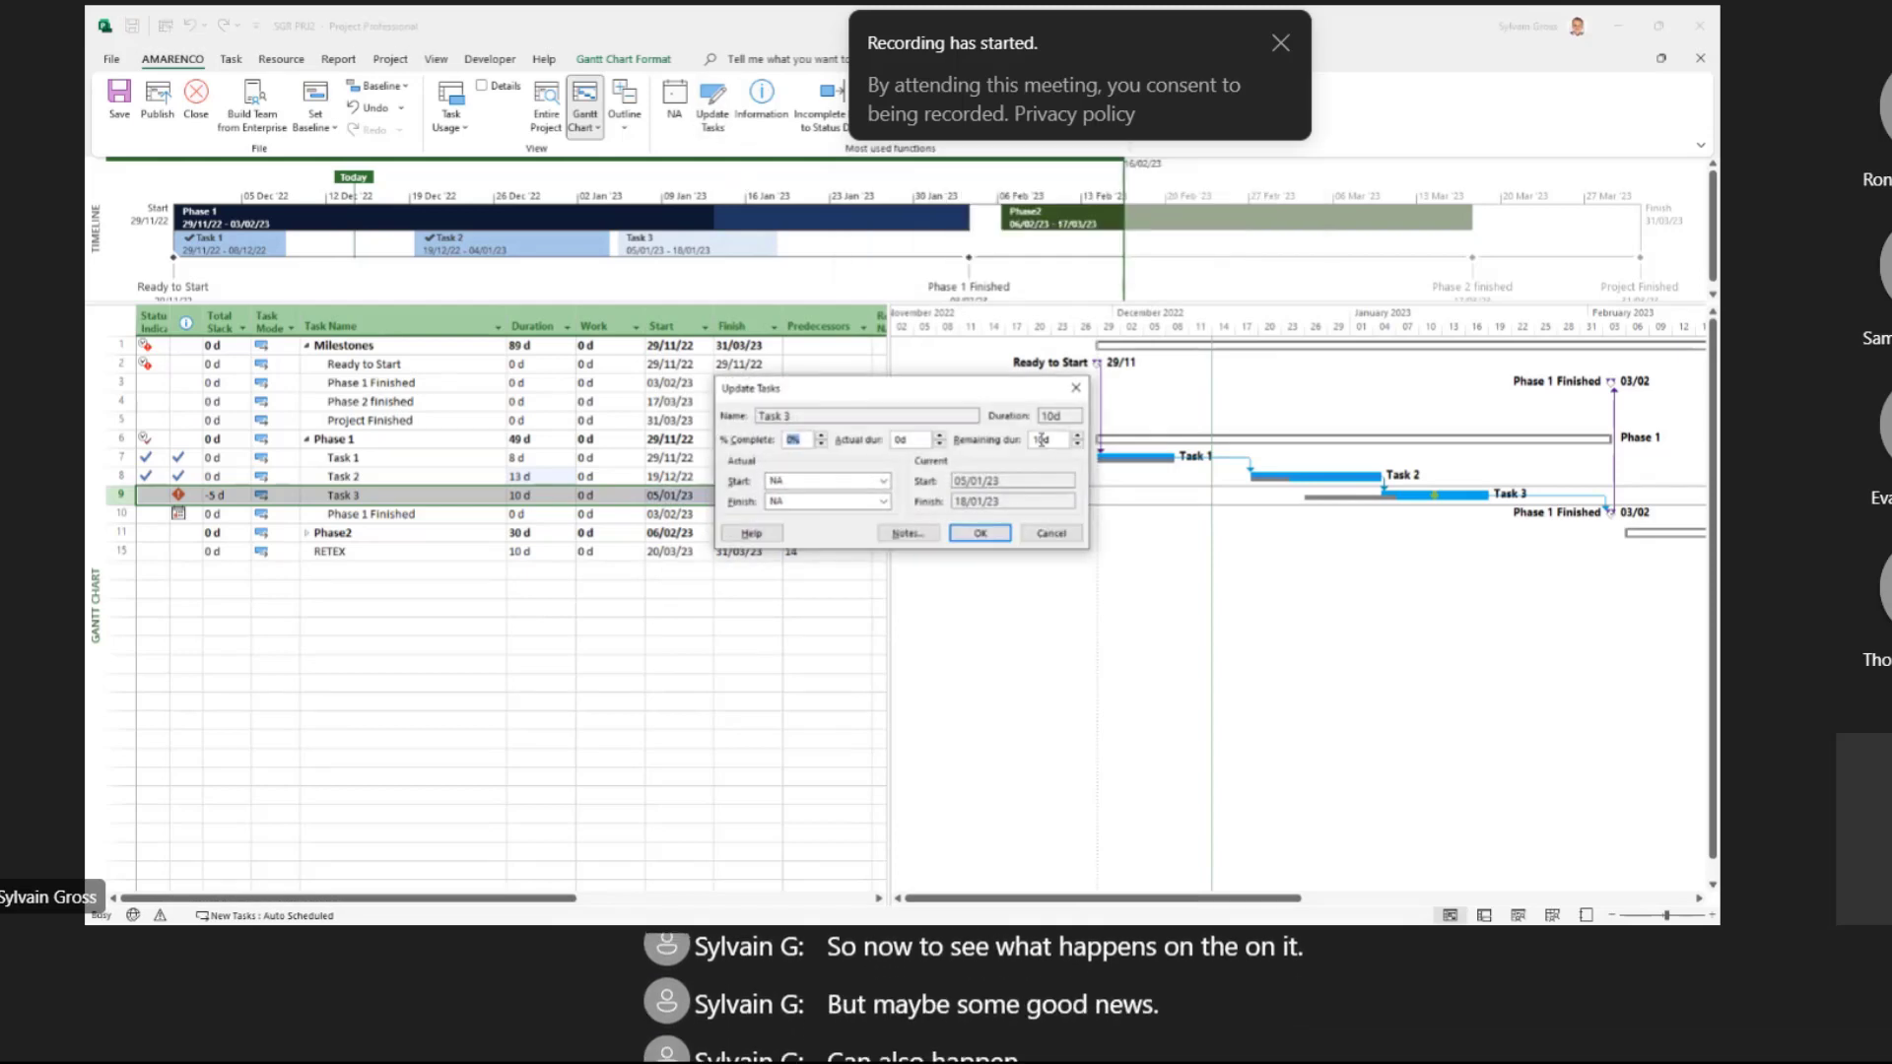
drag(1045, 439, 1023, 448)
text(2d)
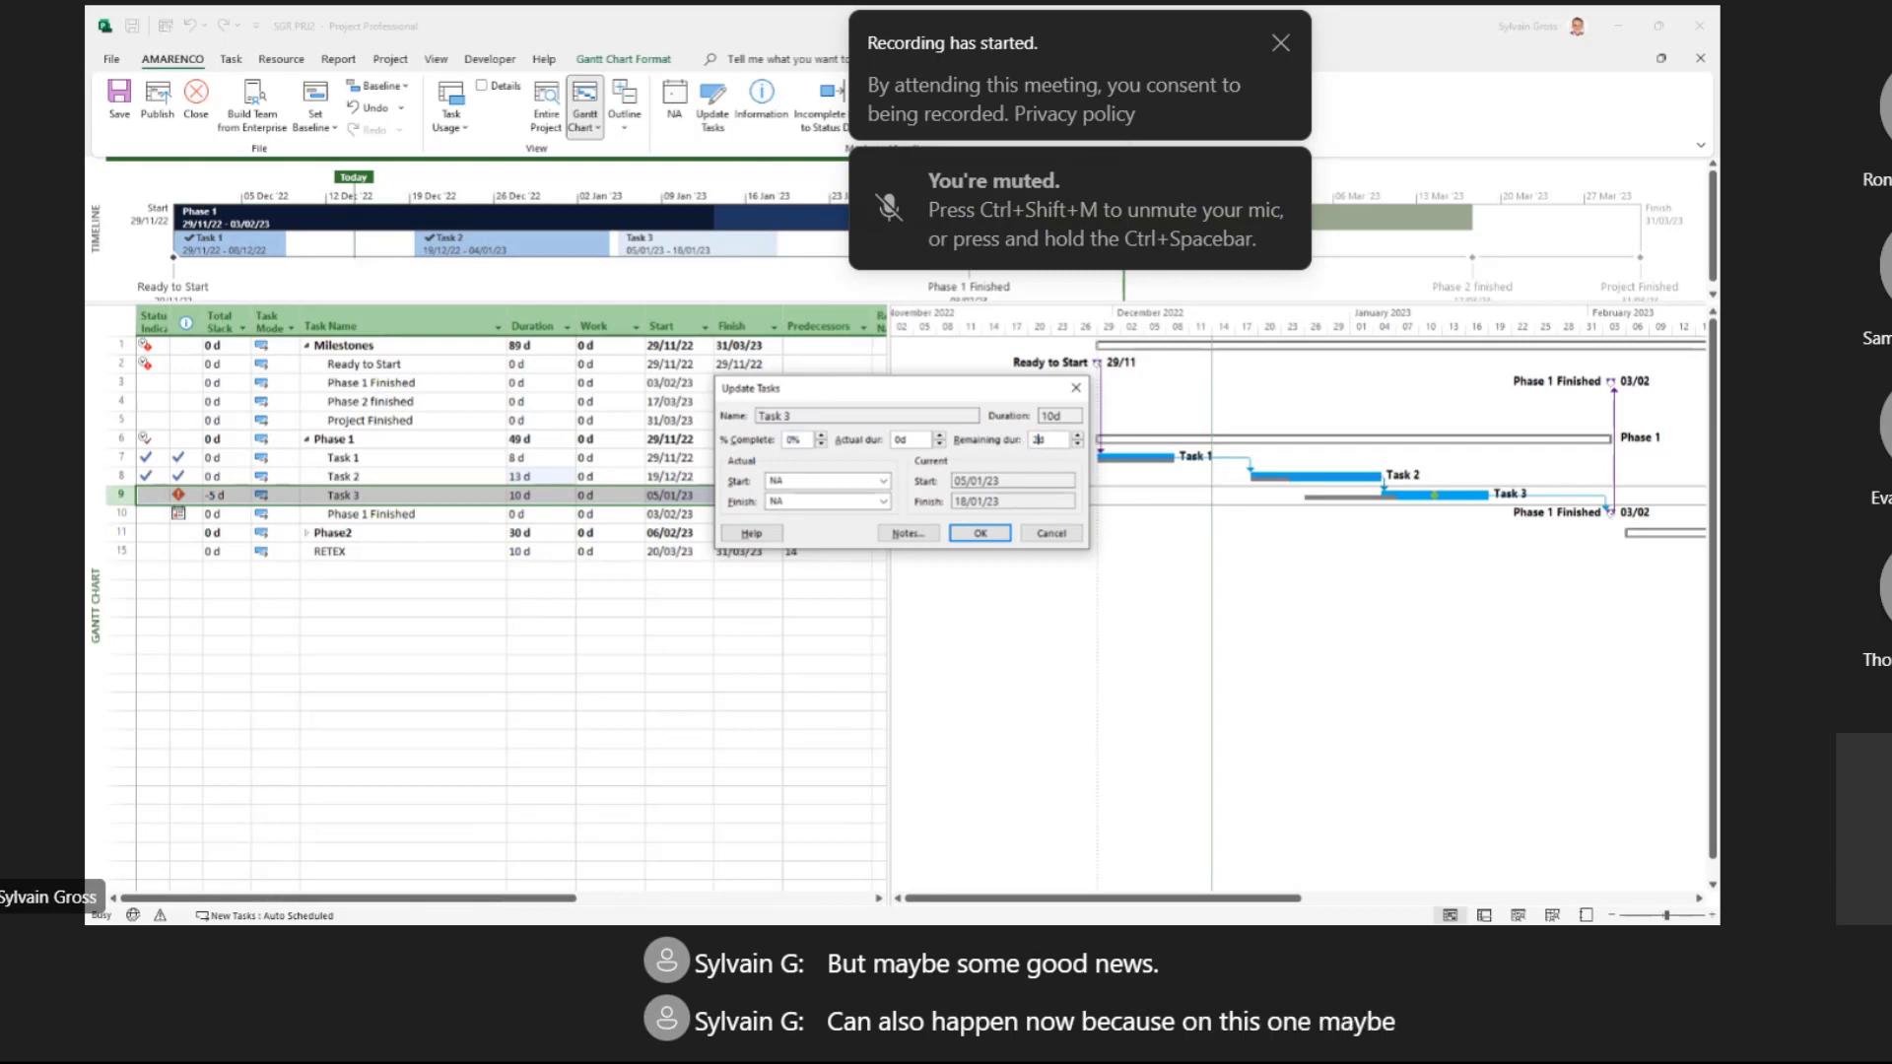
click(981, 533)
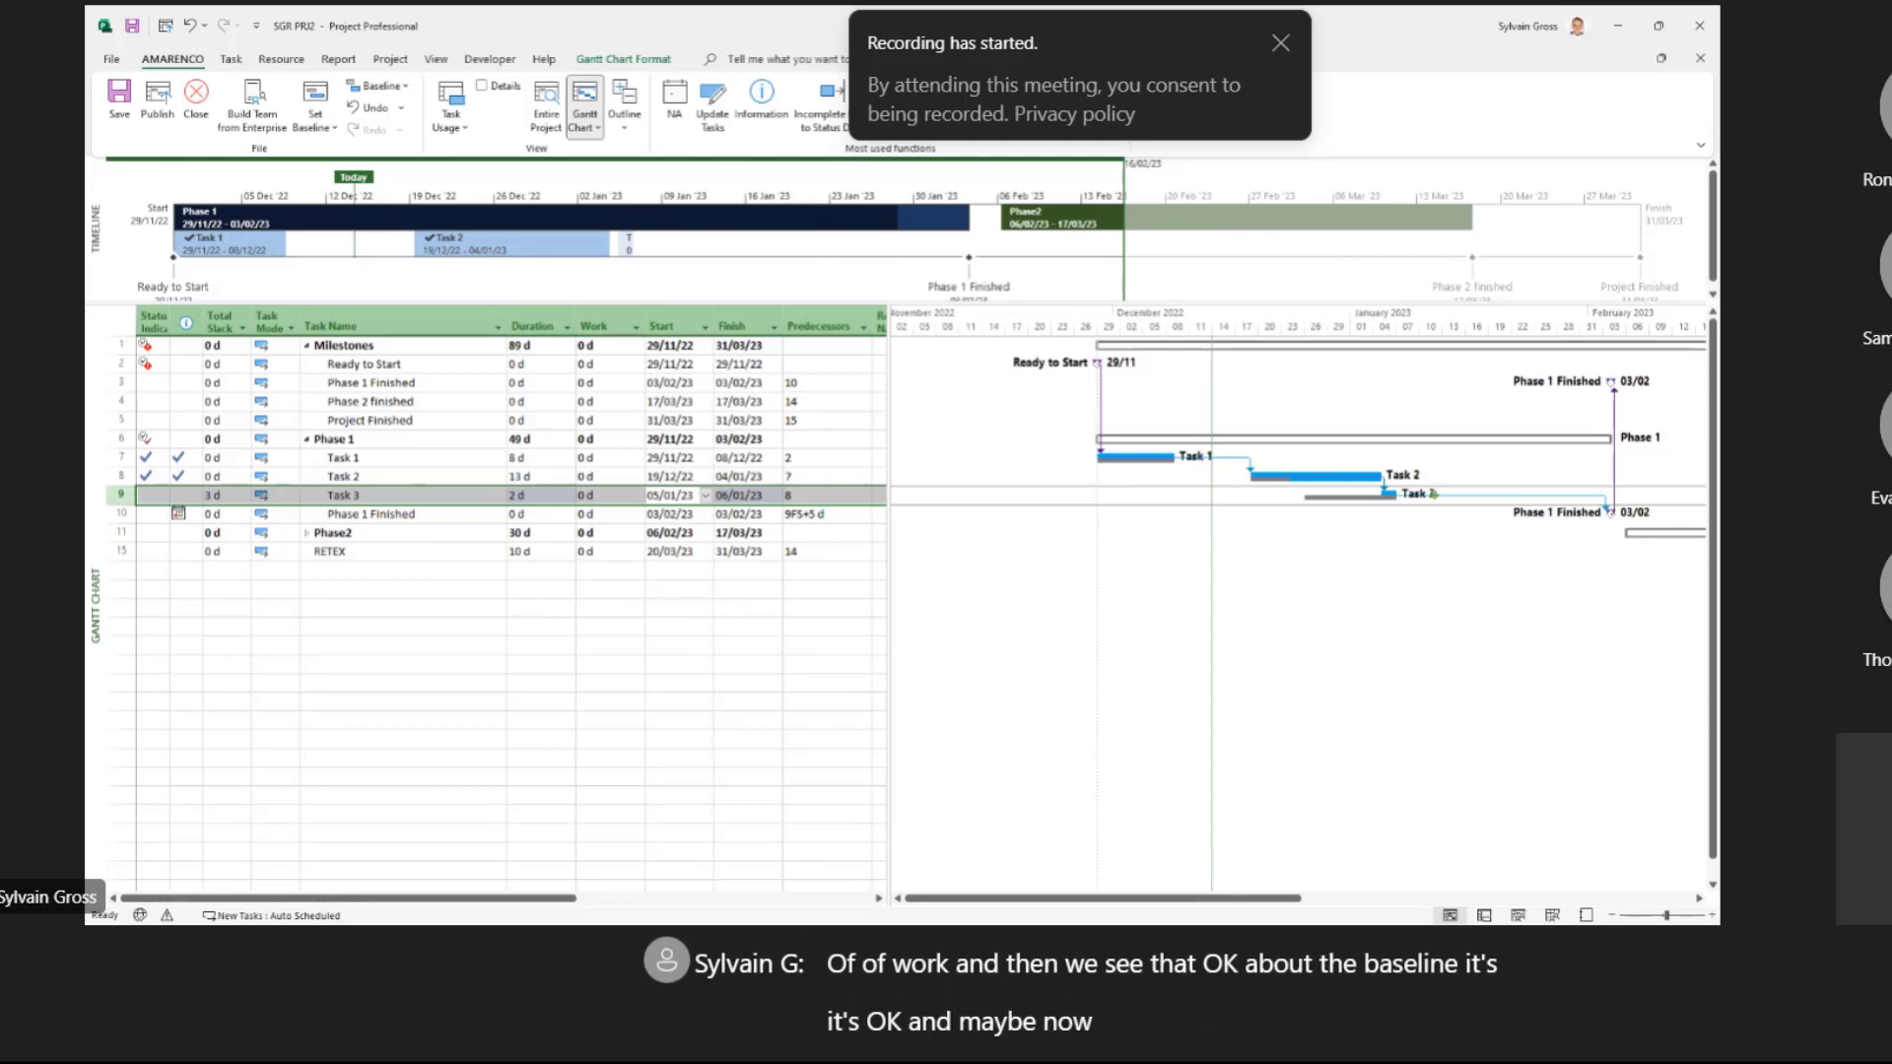
click(1000, 103)
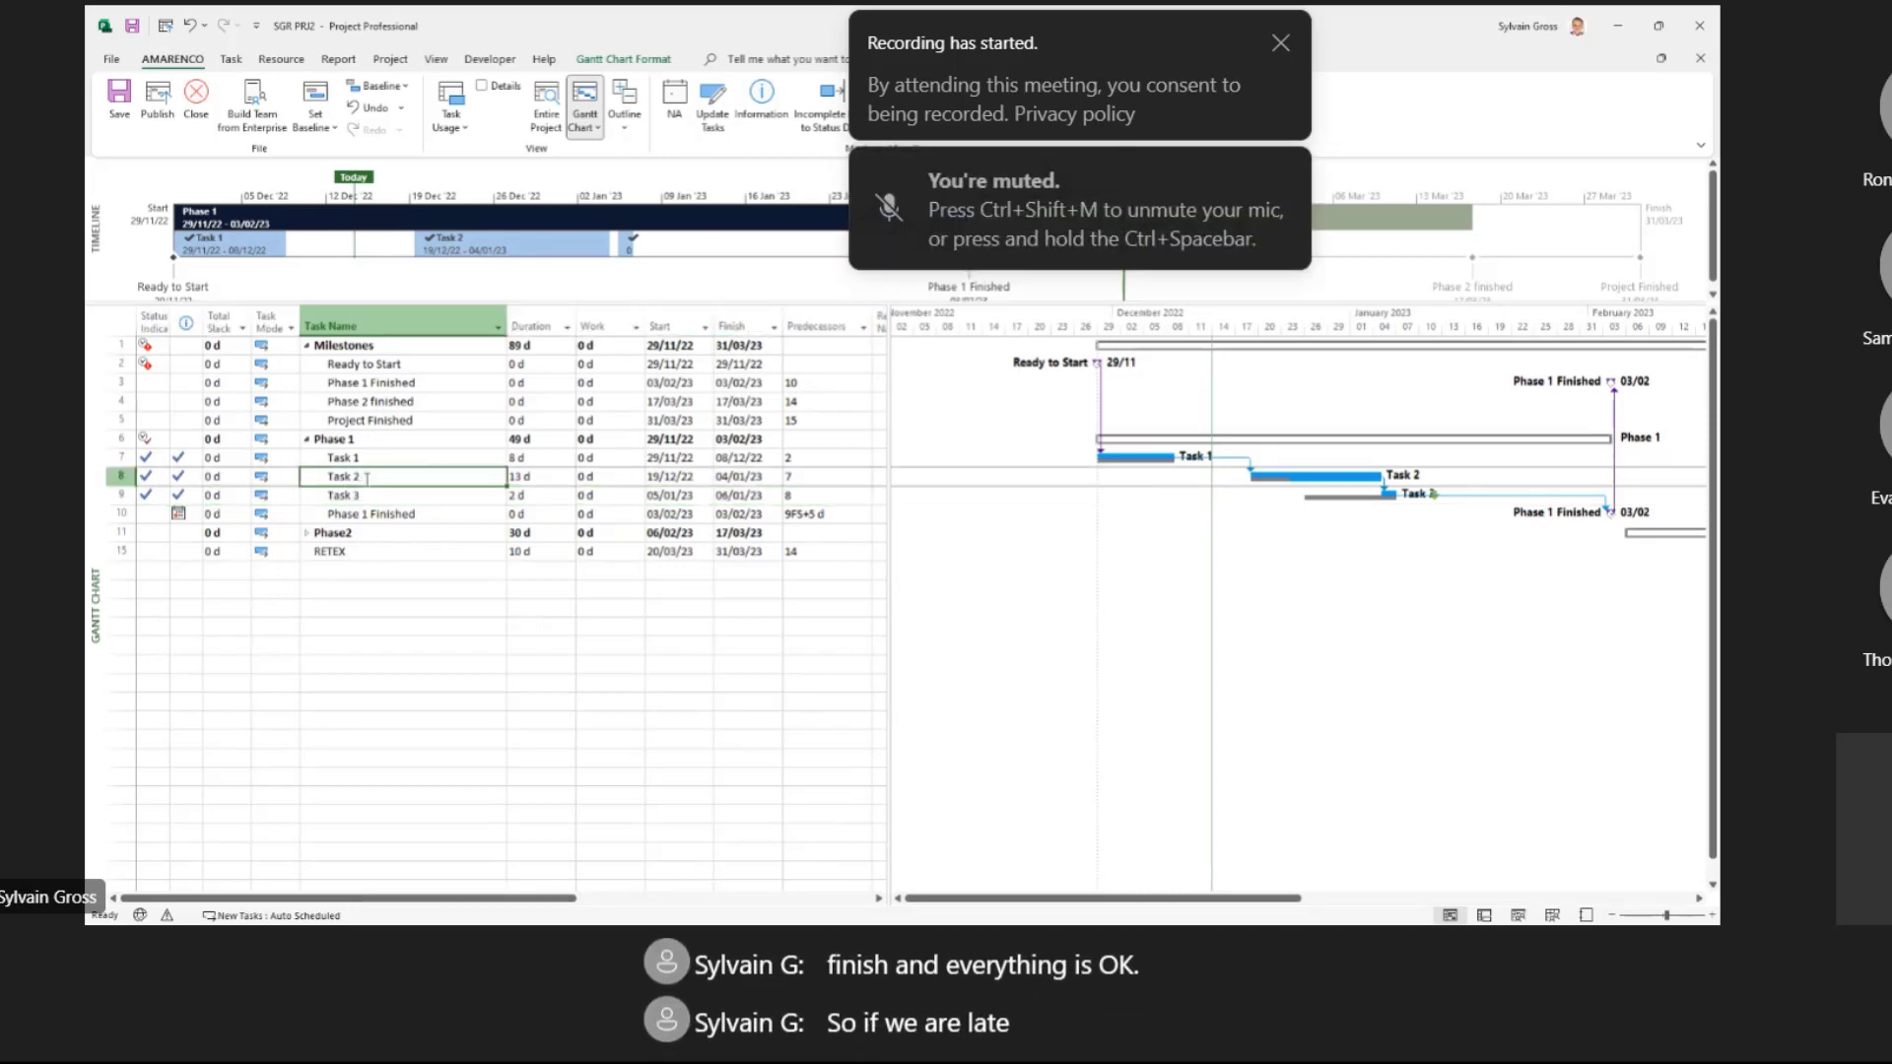
Step: Review the Phase 1 rows, the Start and Finish columns, and the progress and actual date fields in Update Tasks
click(364, 495)
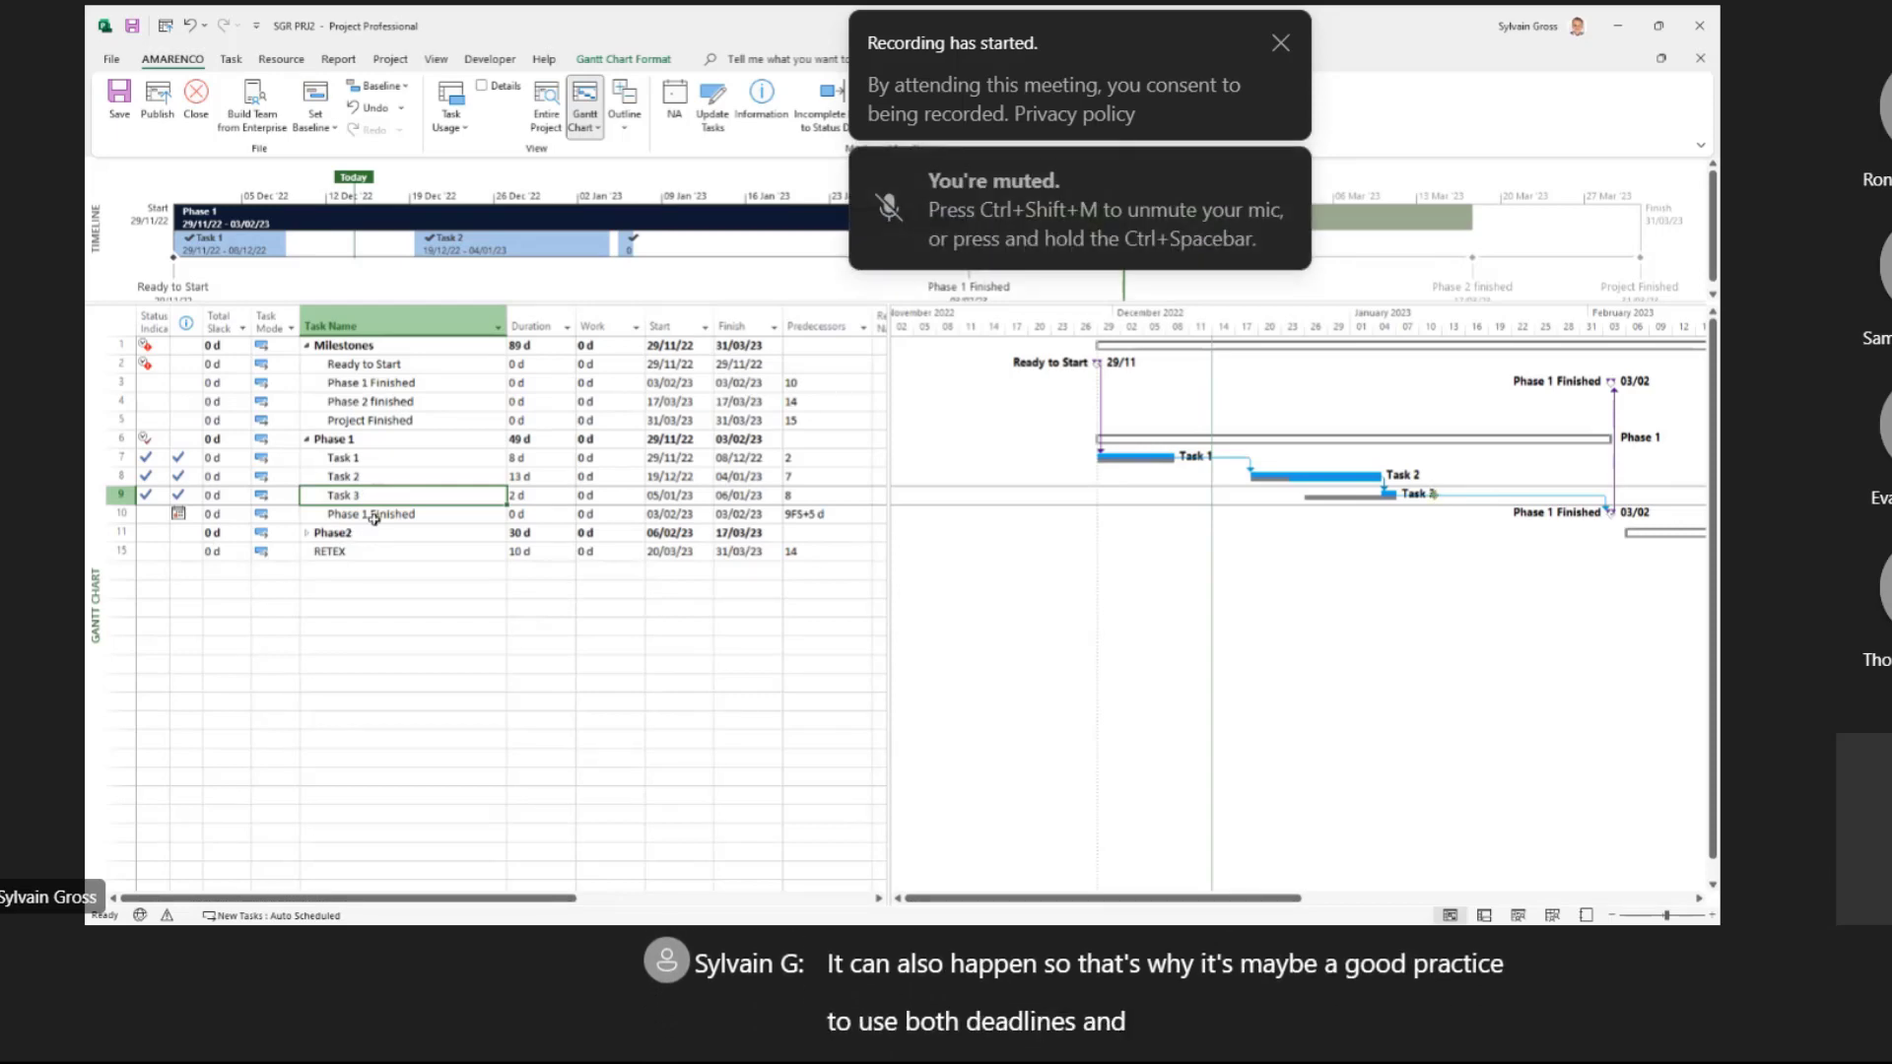
click(375, 513)
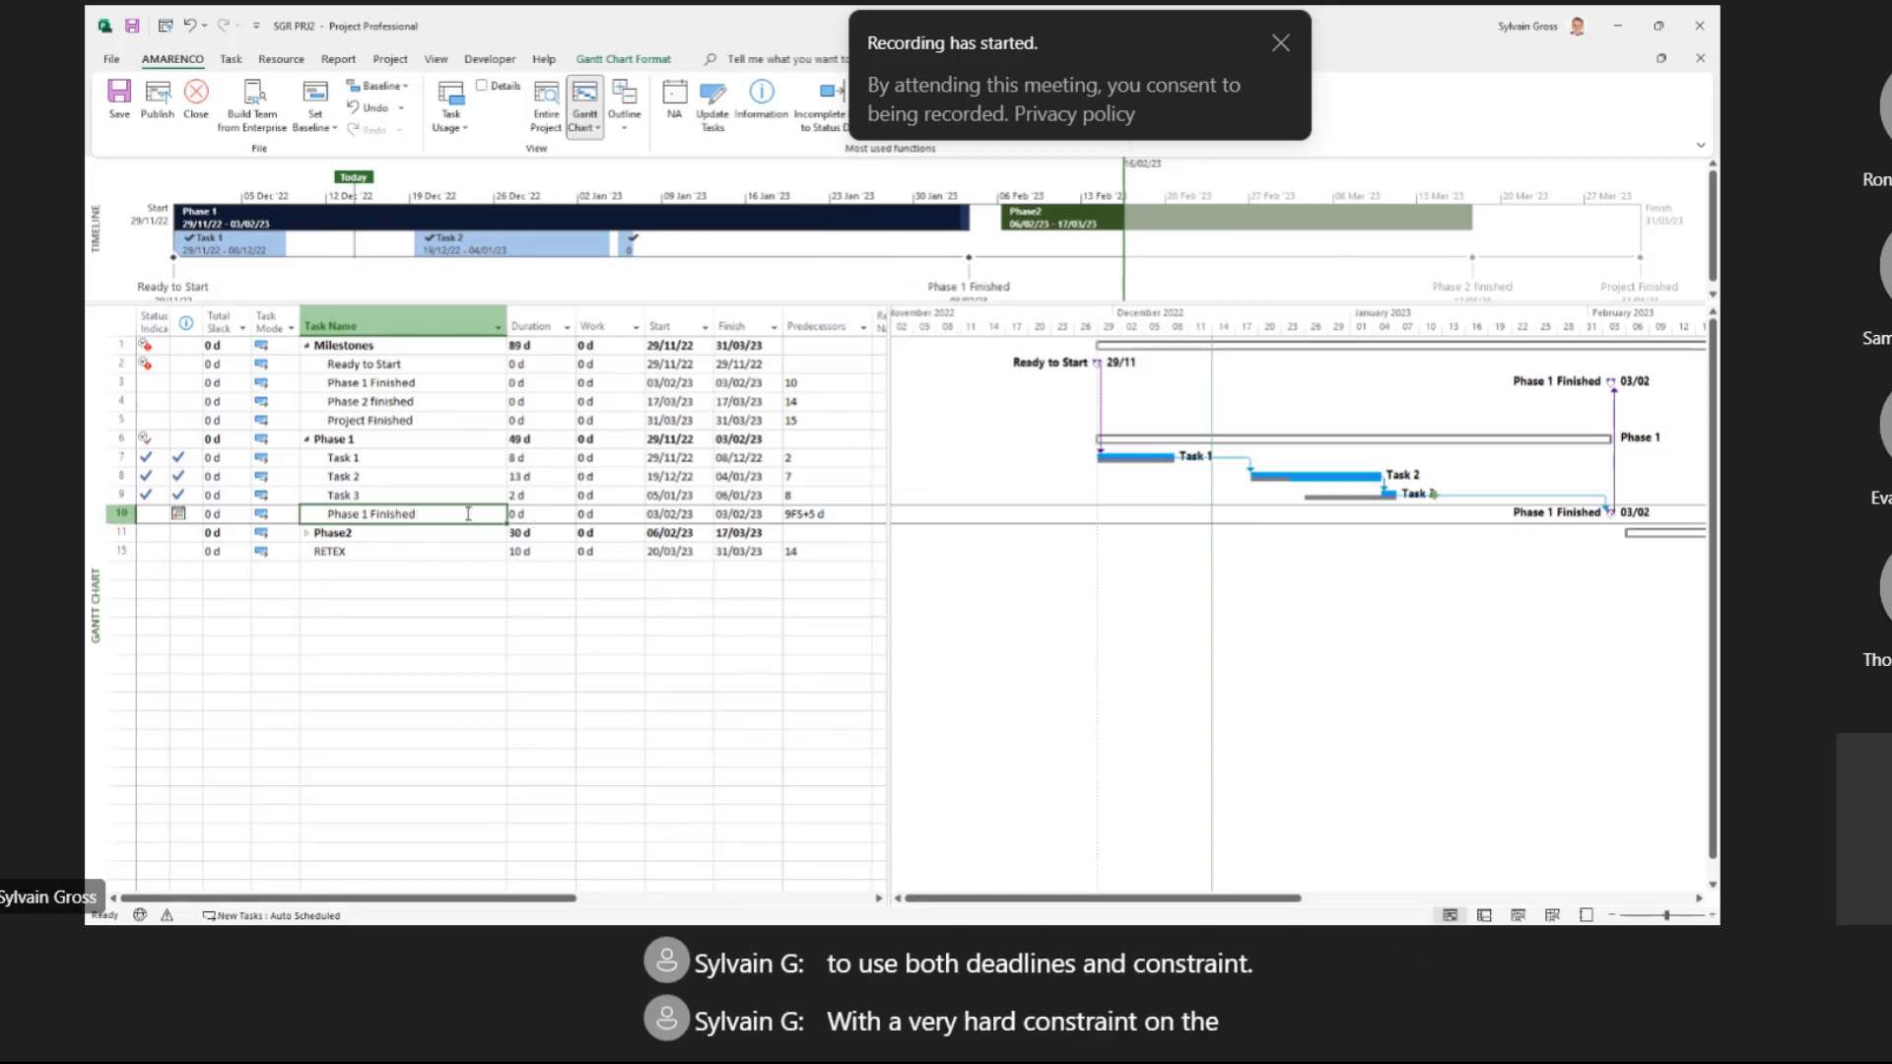
click(385, 496)
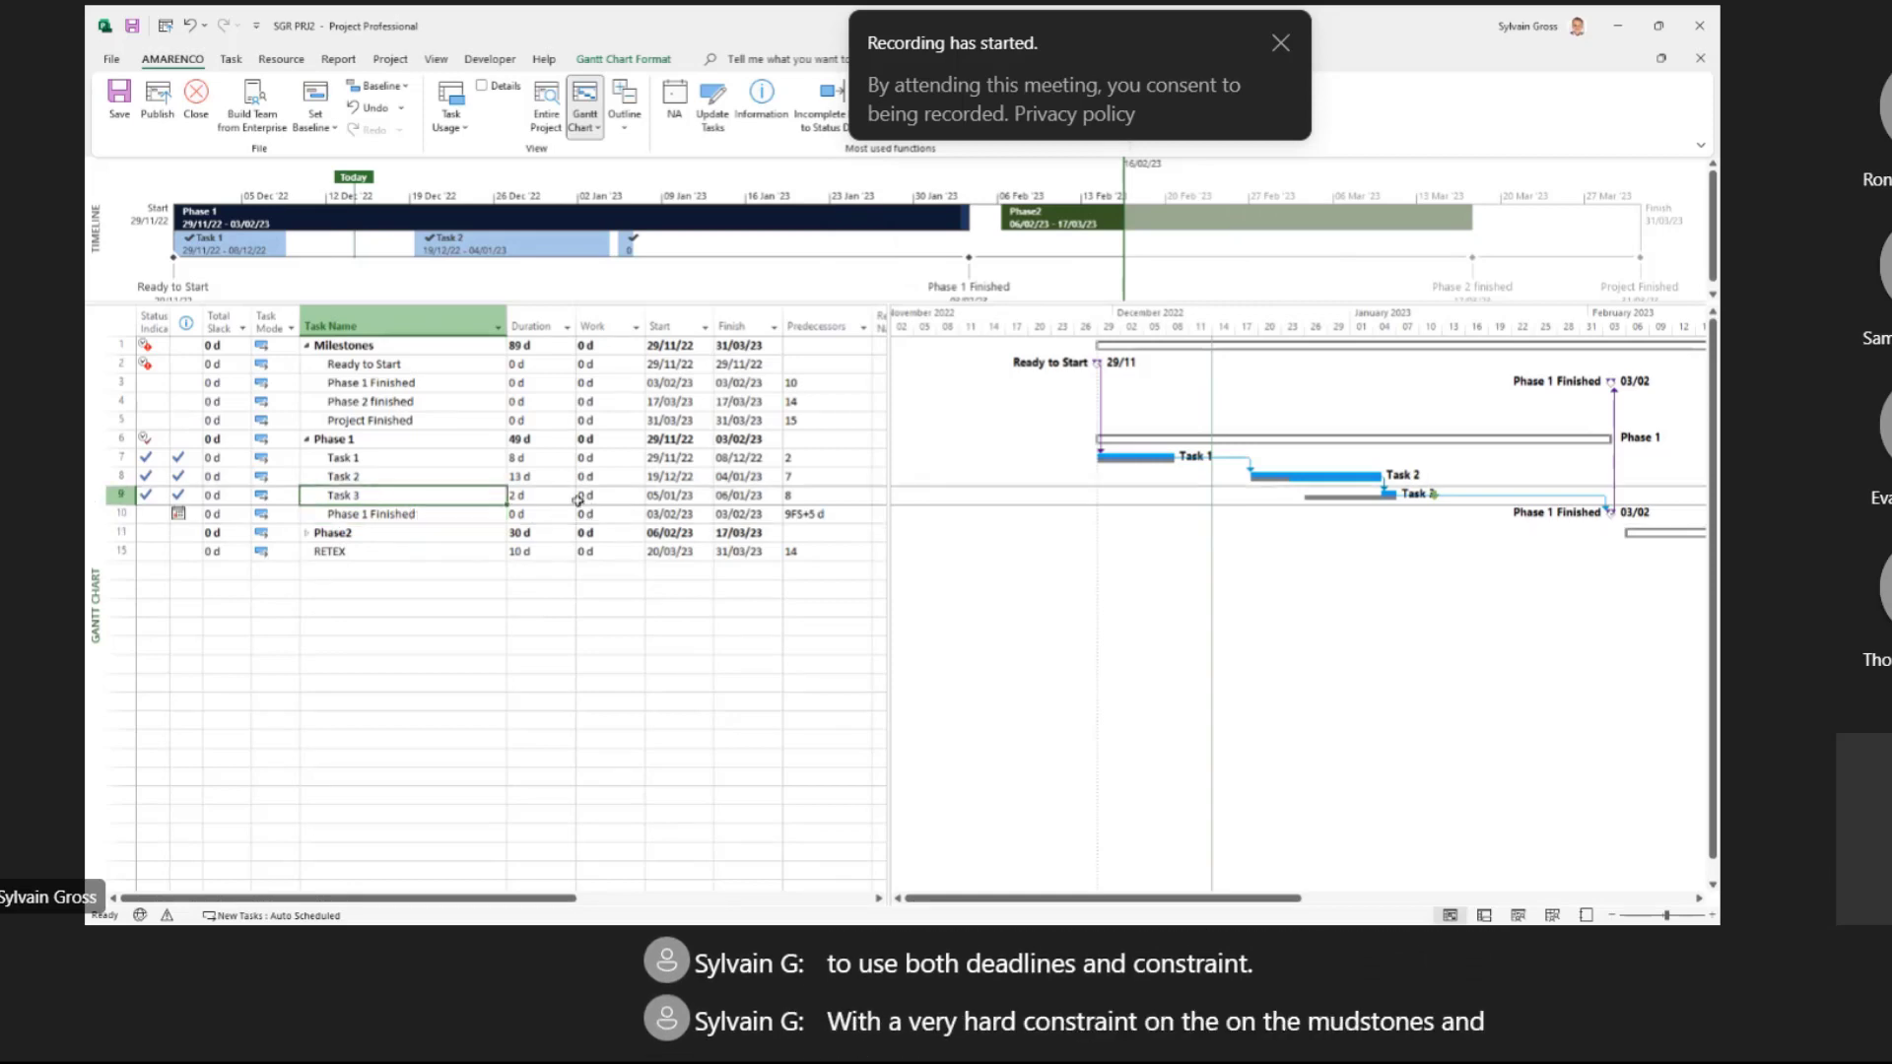
click(578, 498)
click(690, 496)
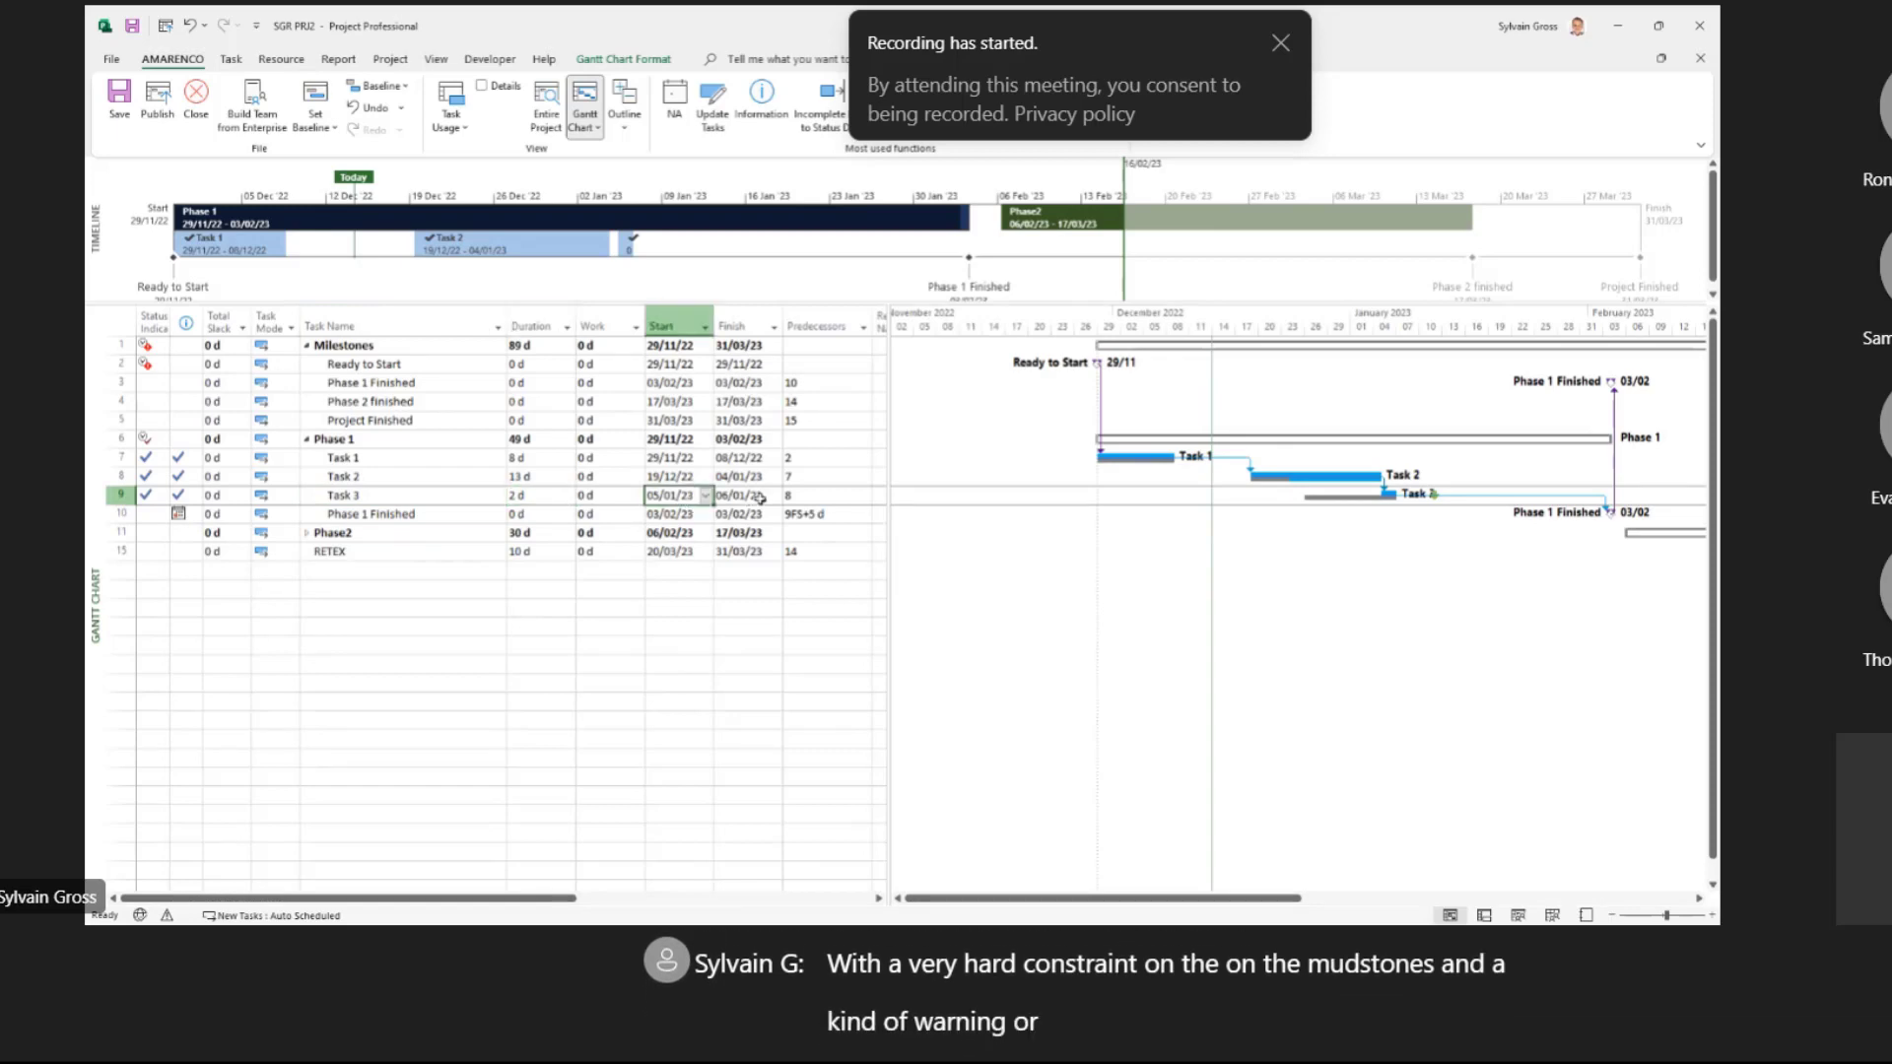
click(757, 496)
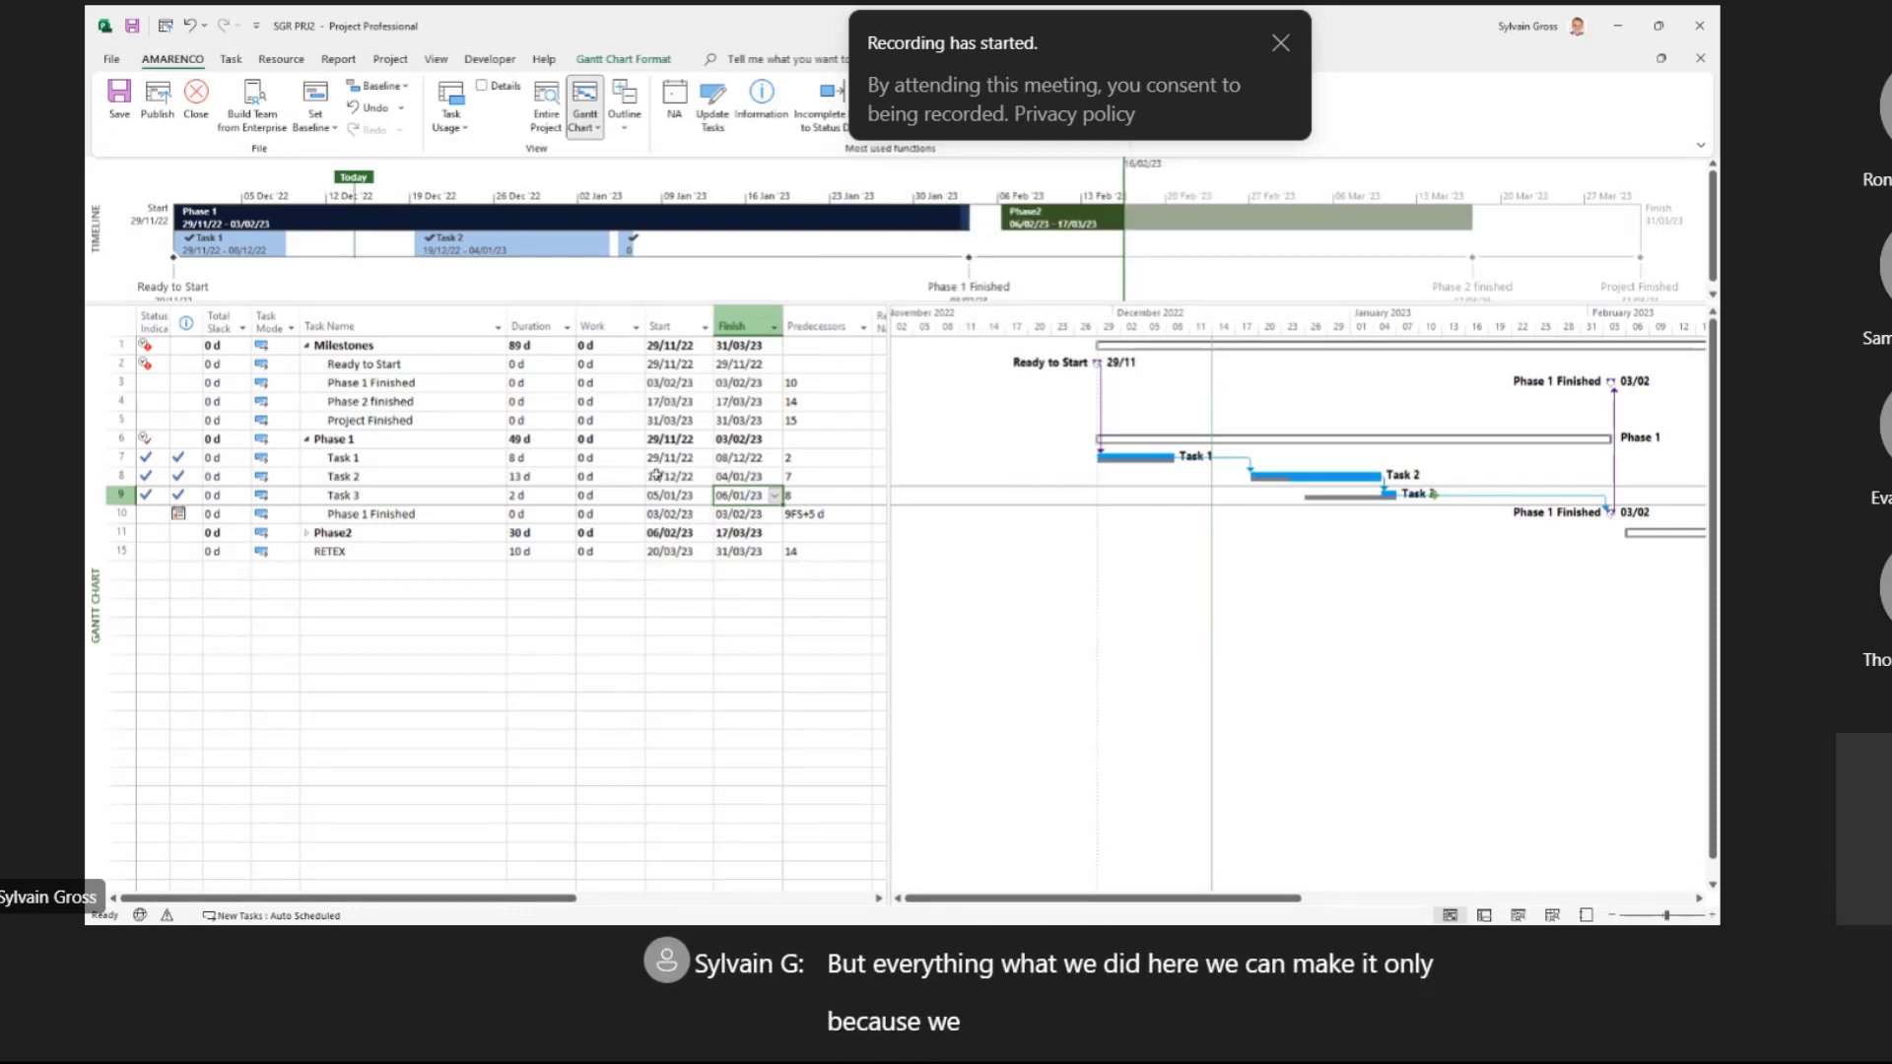
drag(662, 325, 741, 313)
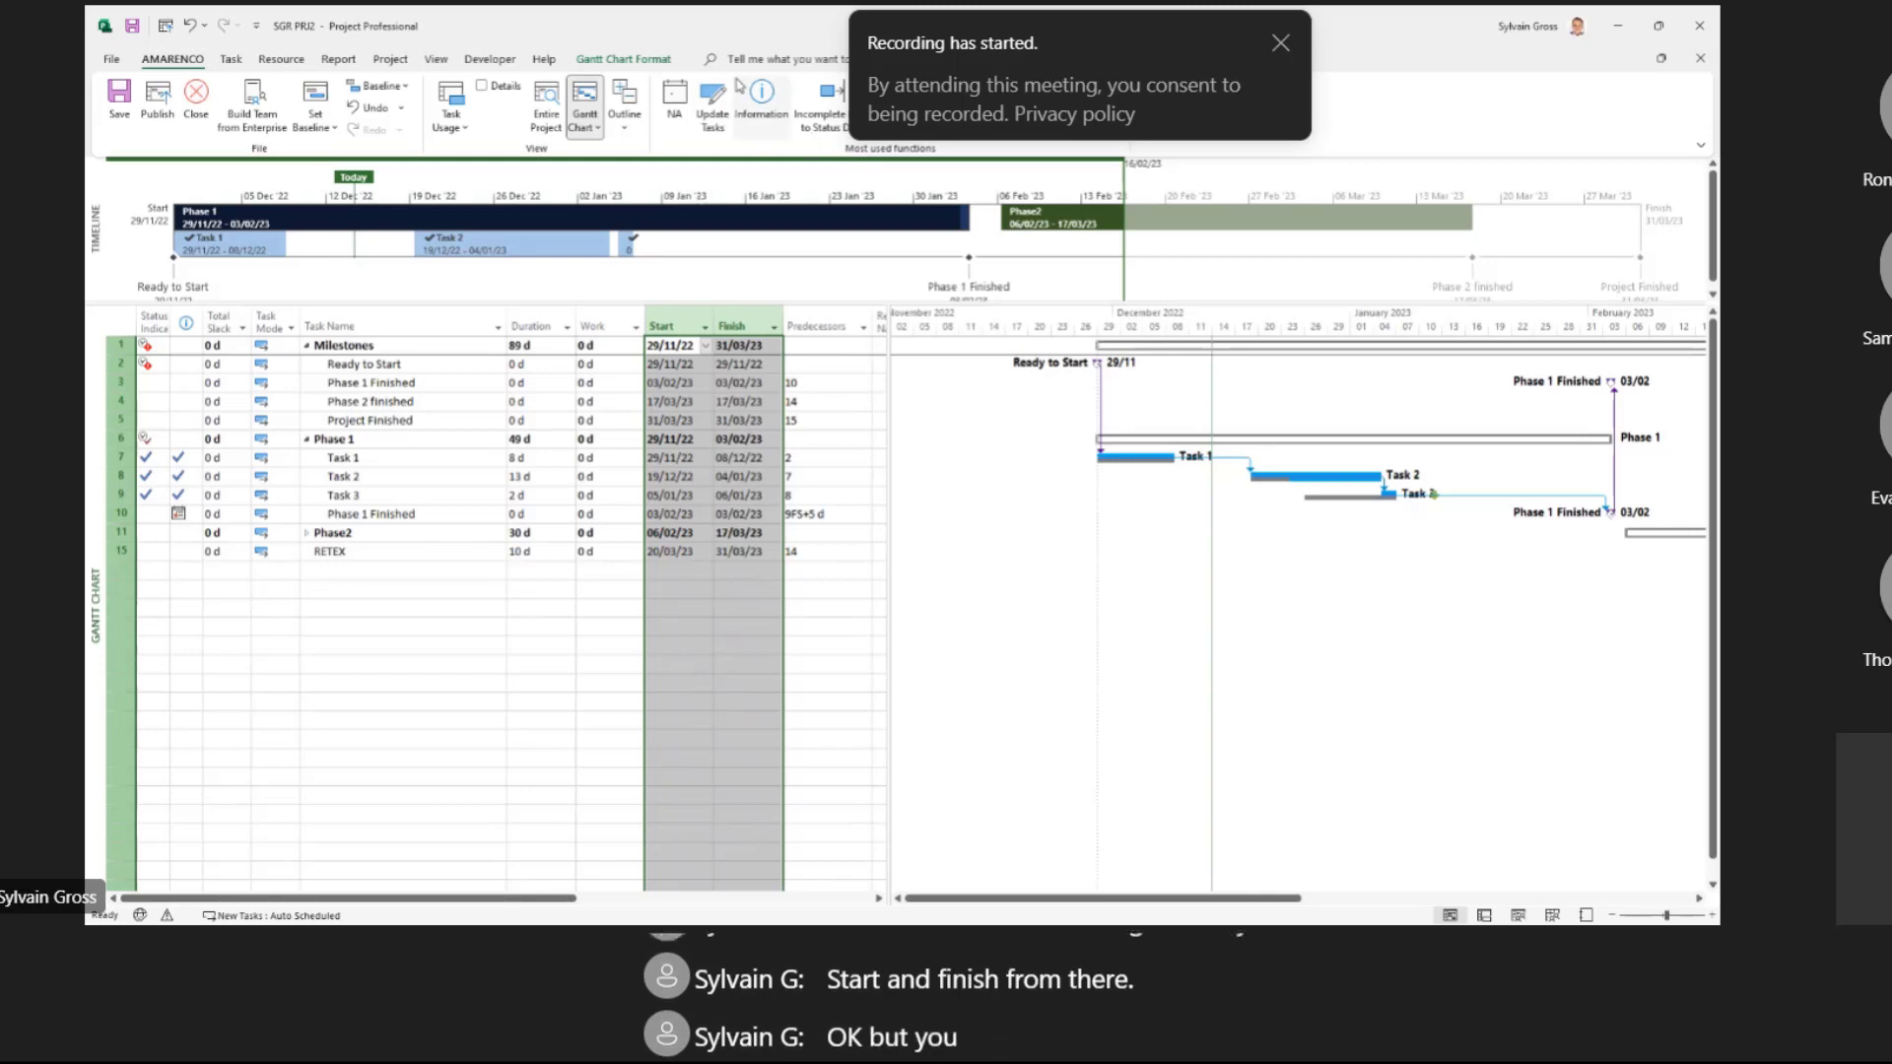
click(713, 99)
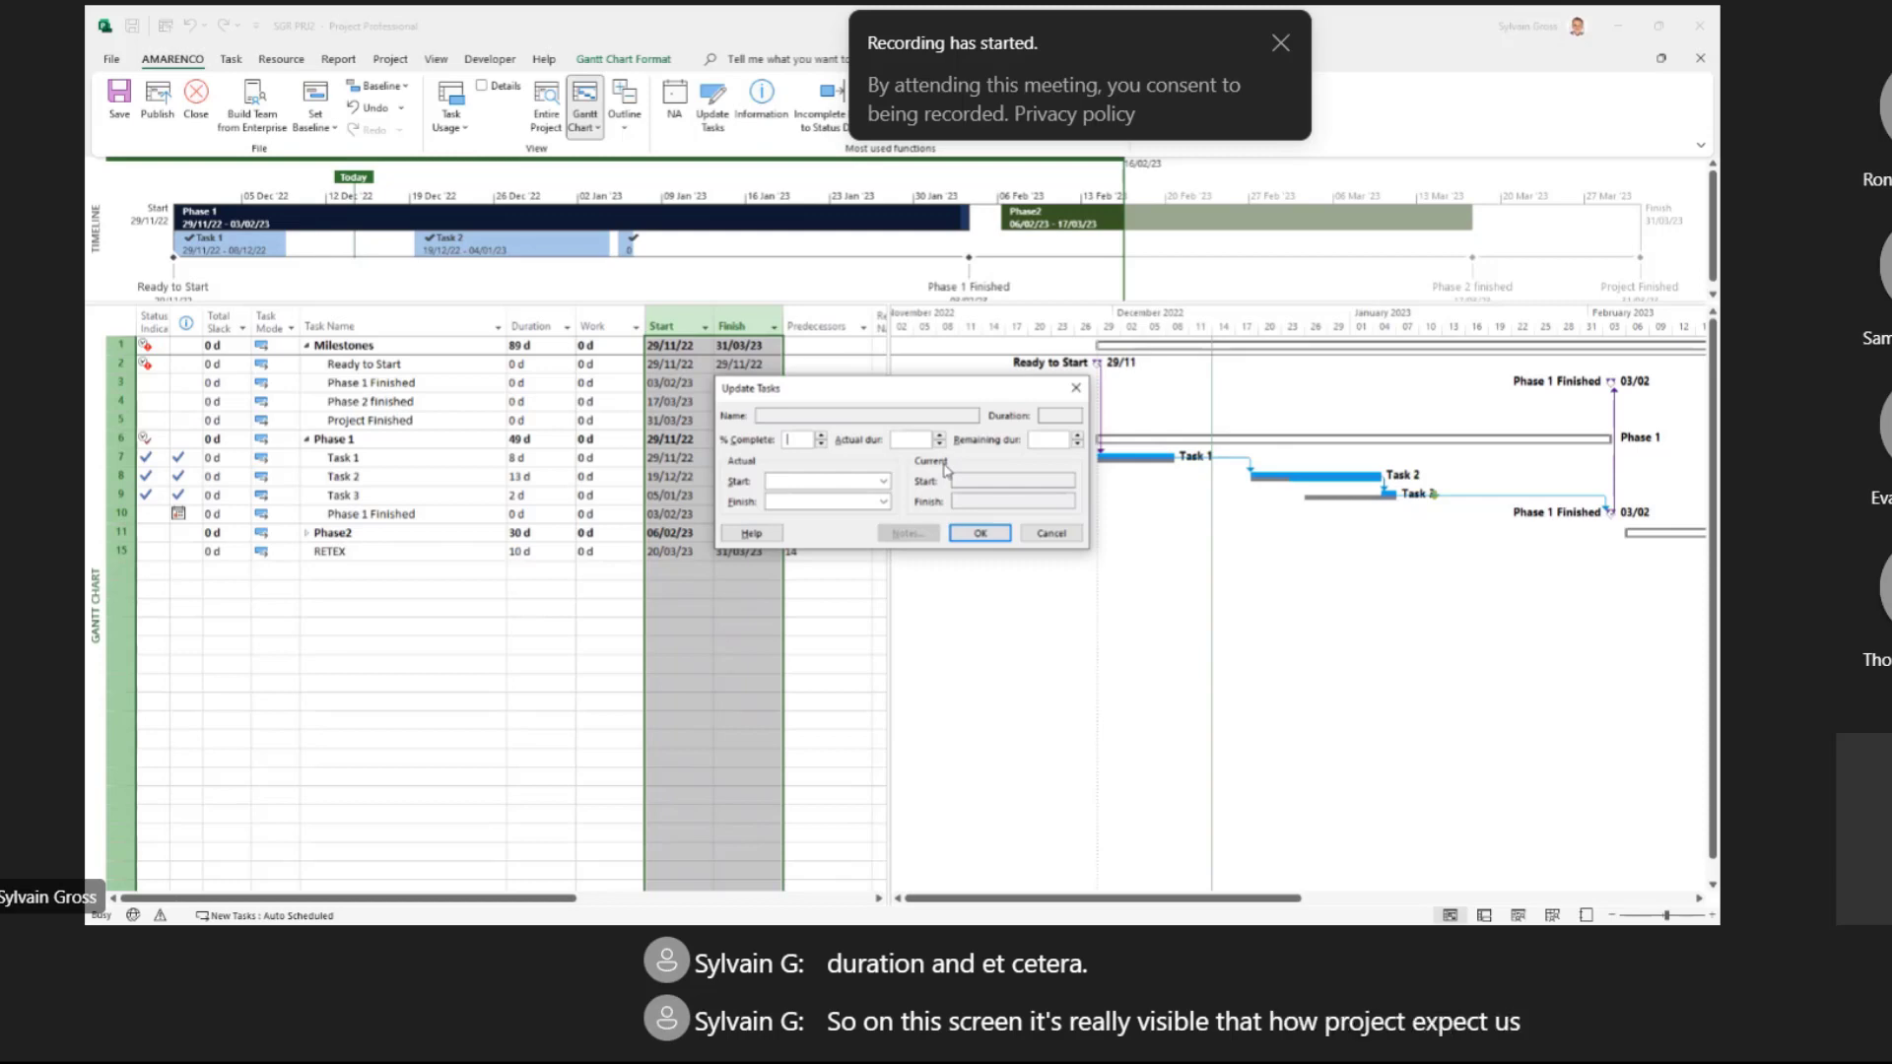
click(1050, 533)
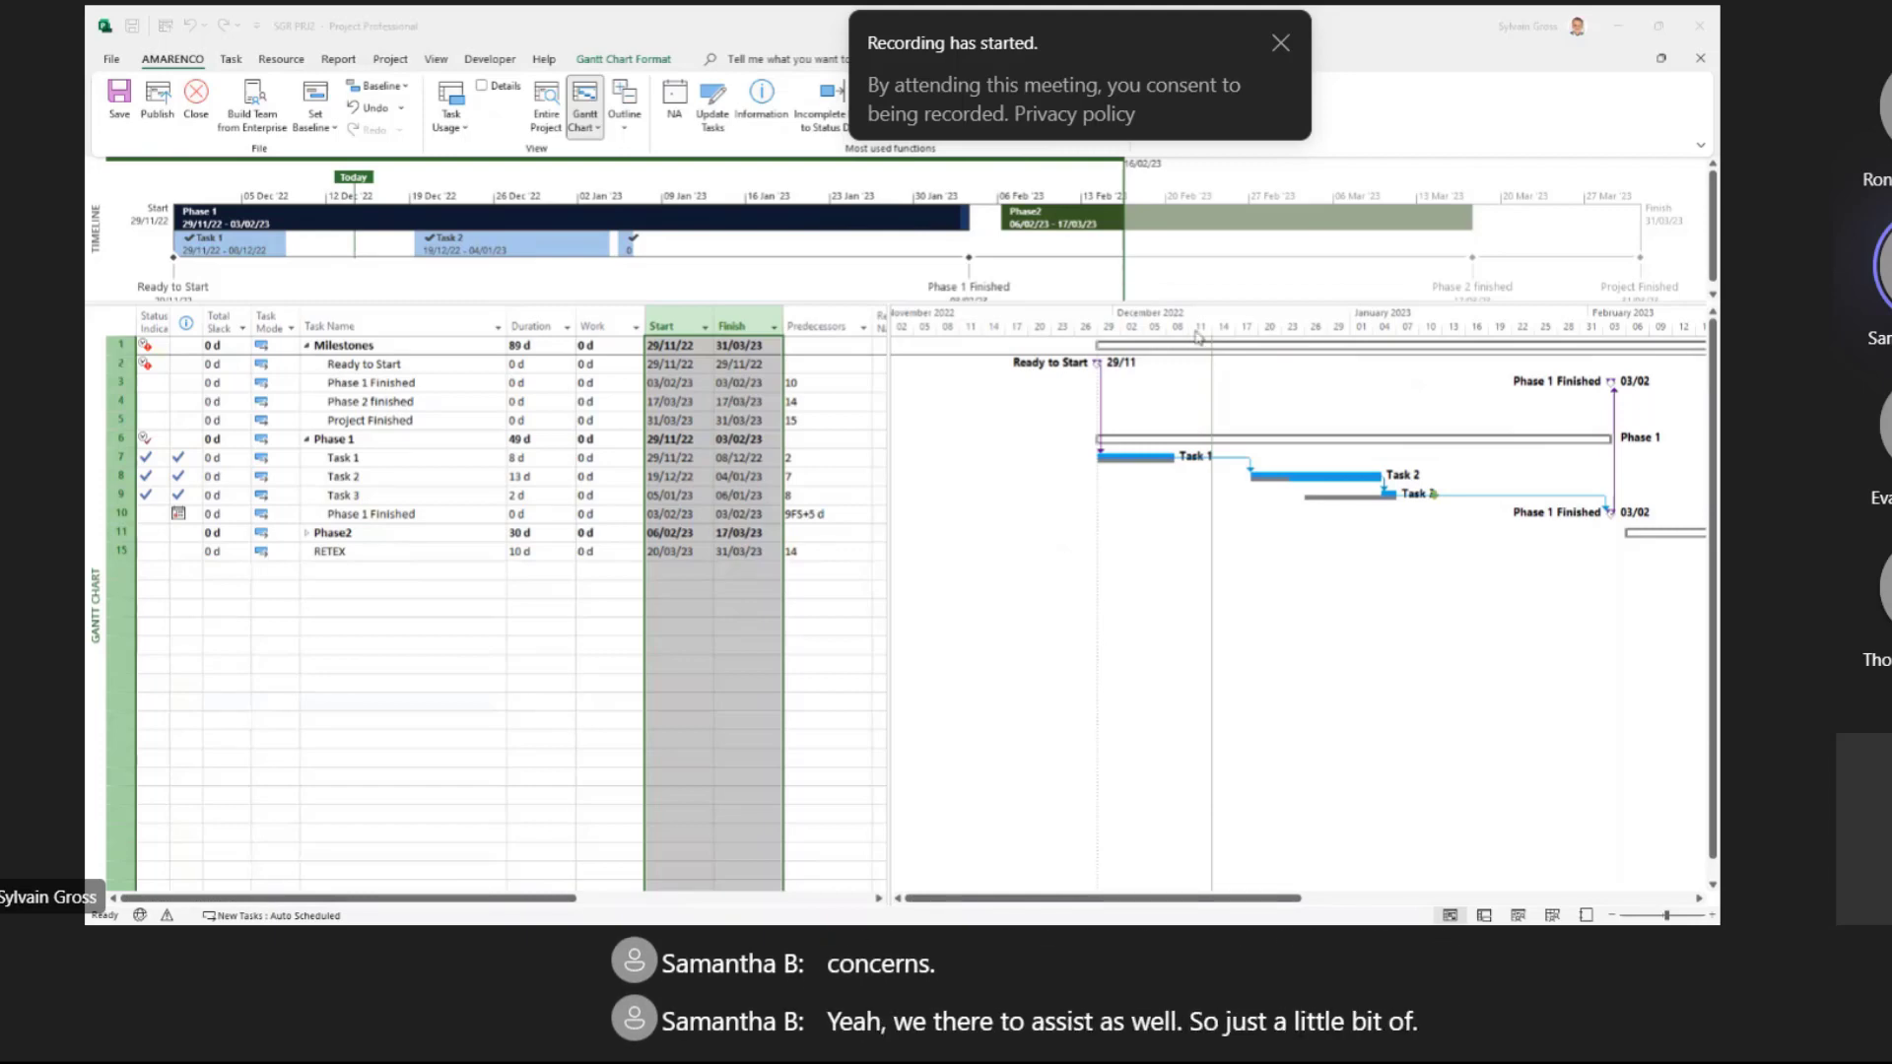
click(430, 479)
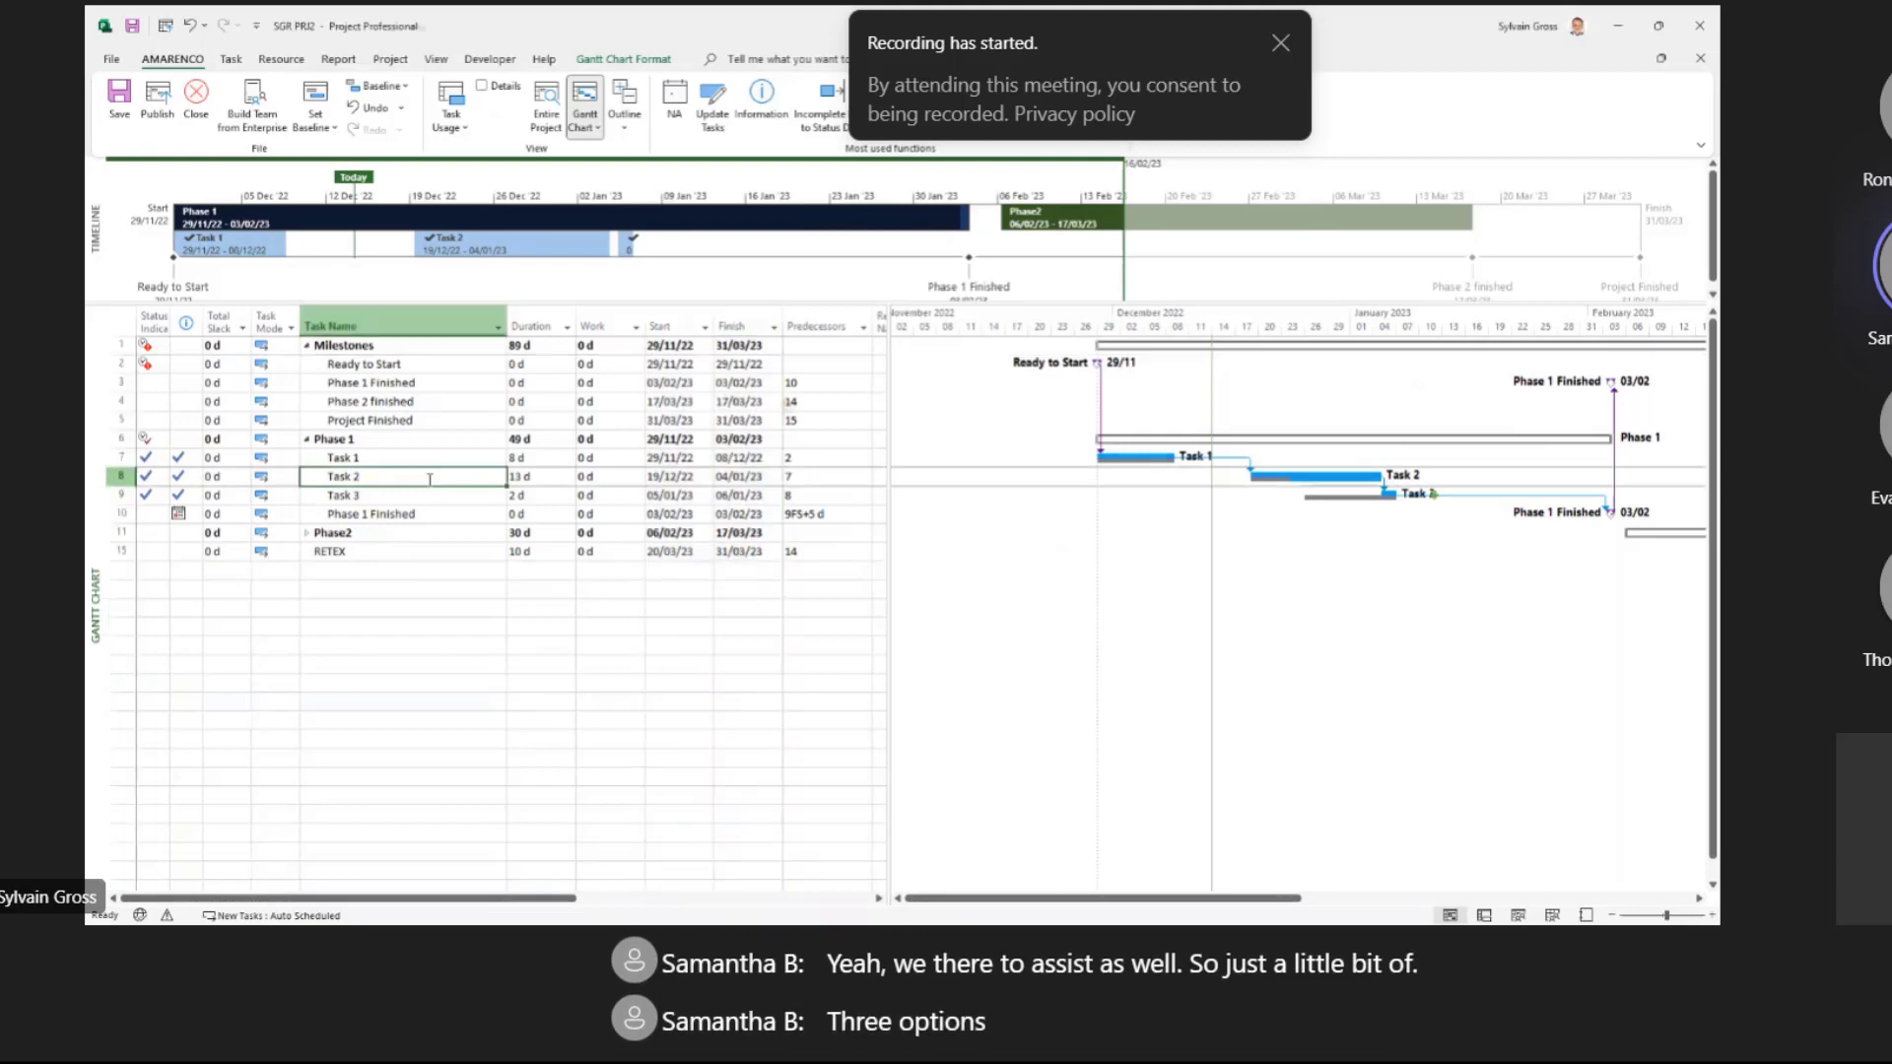
Step: Reset the progress of Task 2 and Task 3 in Phase 1 to 0% complete
drag(119, 476, 119, 495)
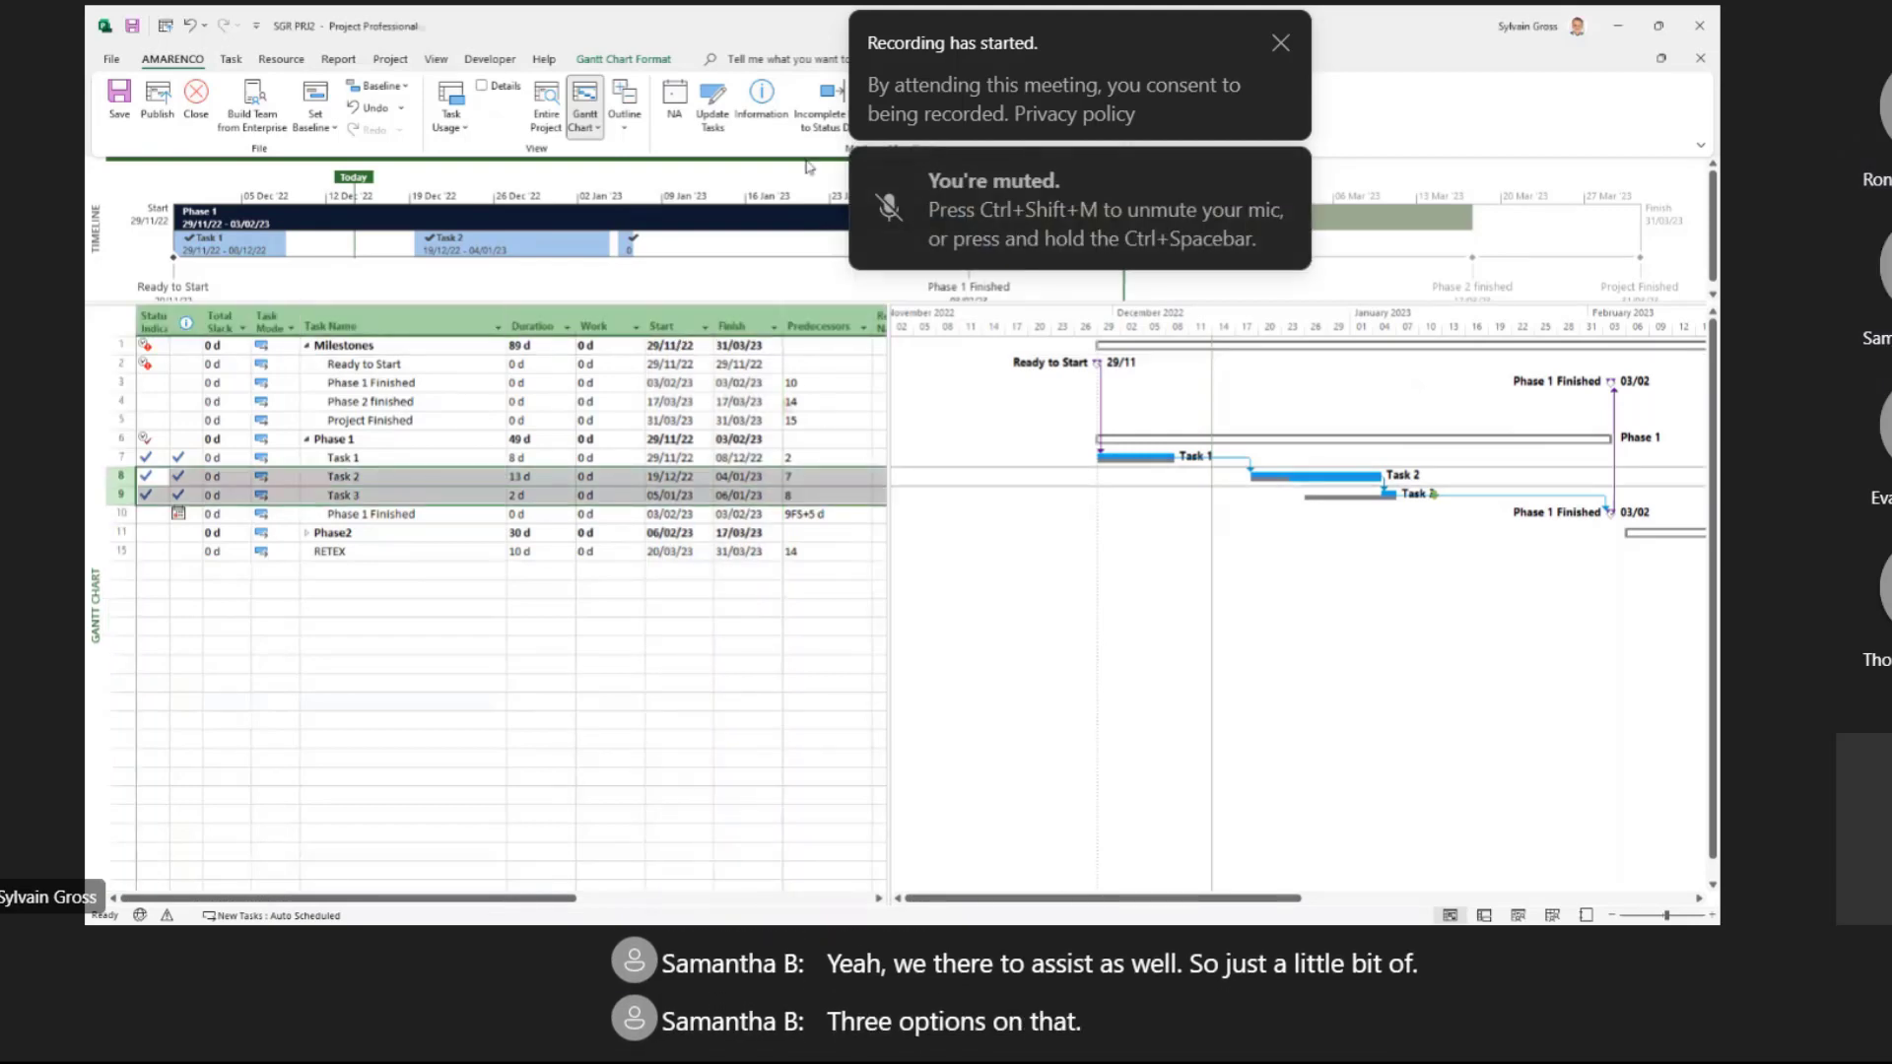
click(891, 97)
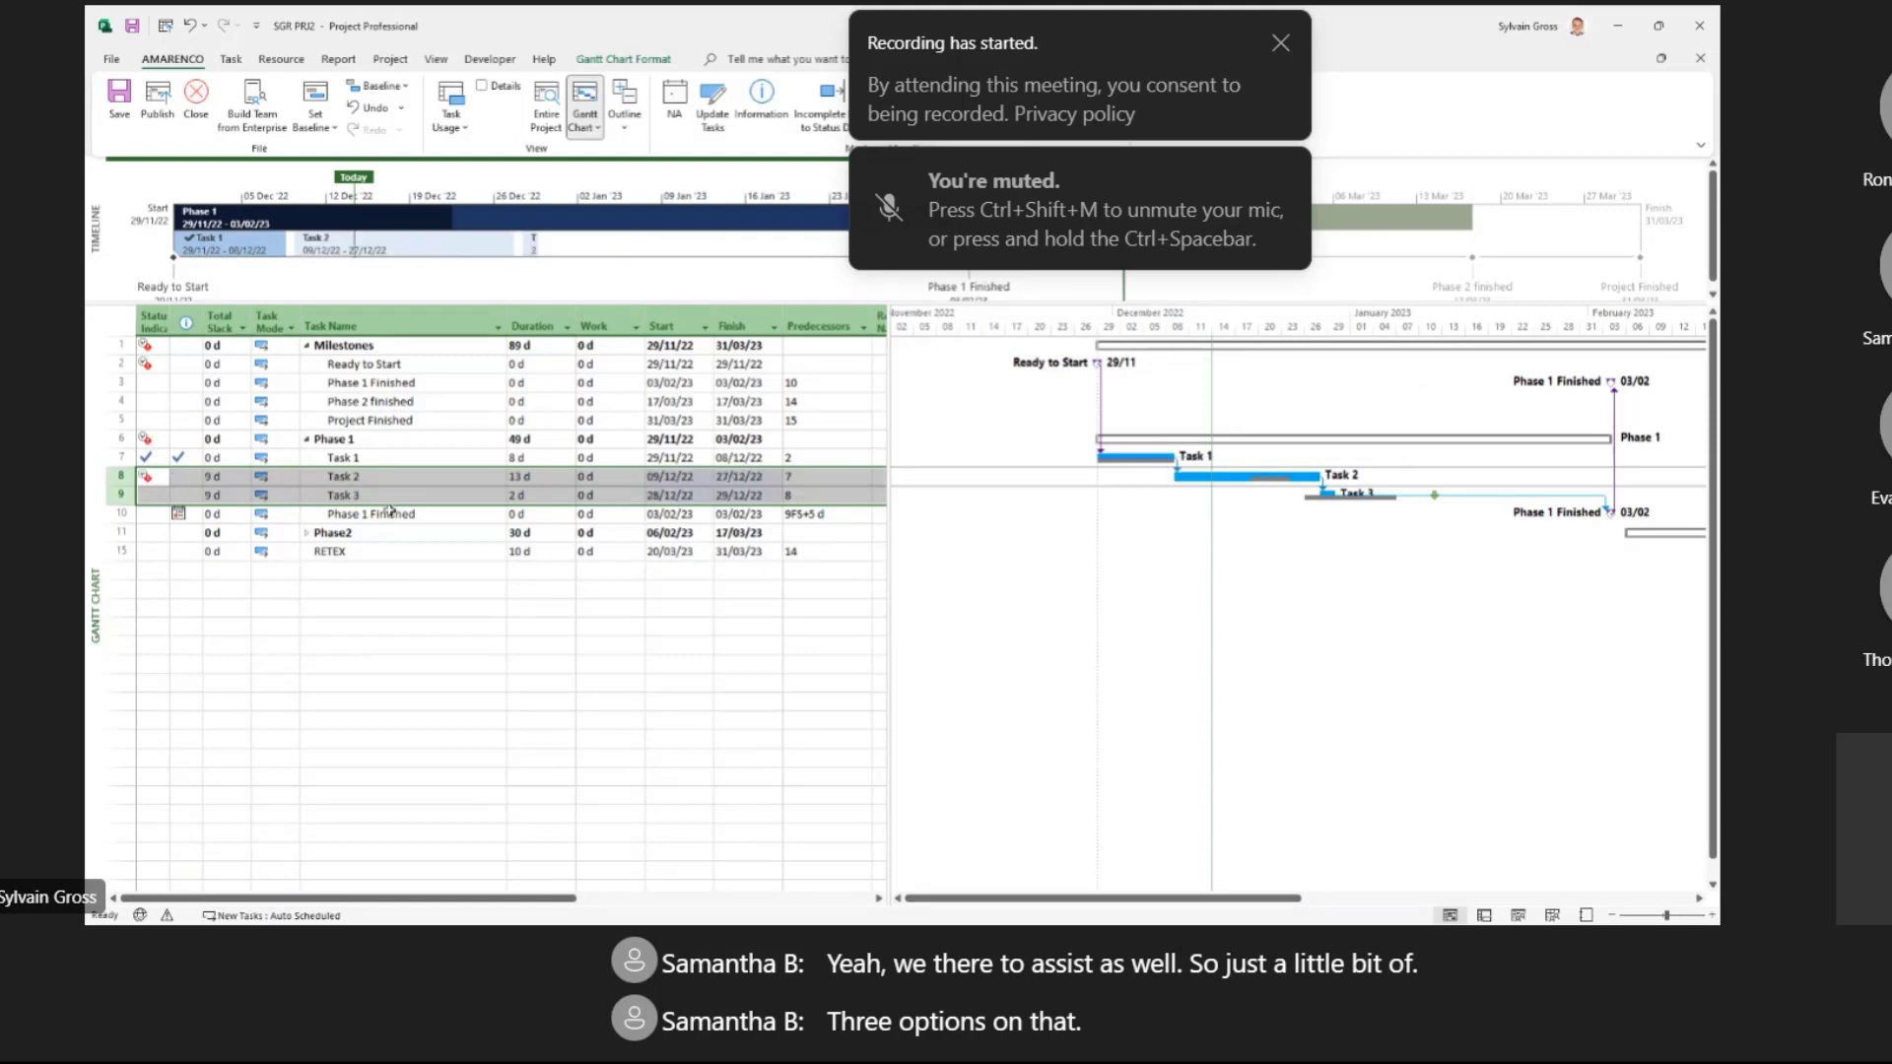
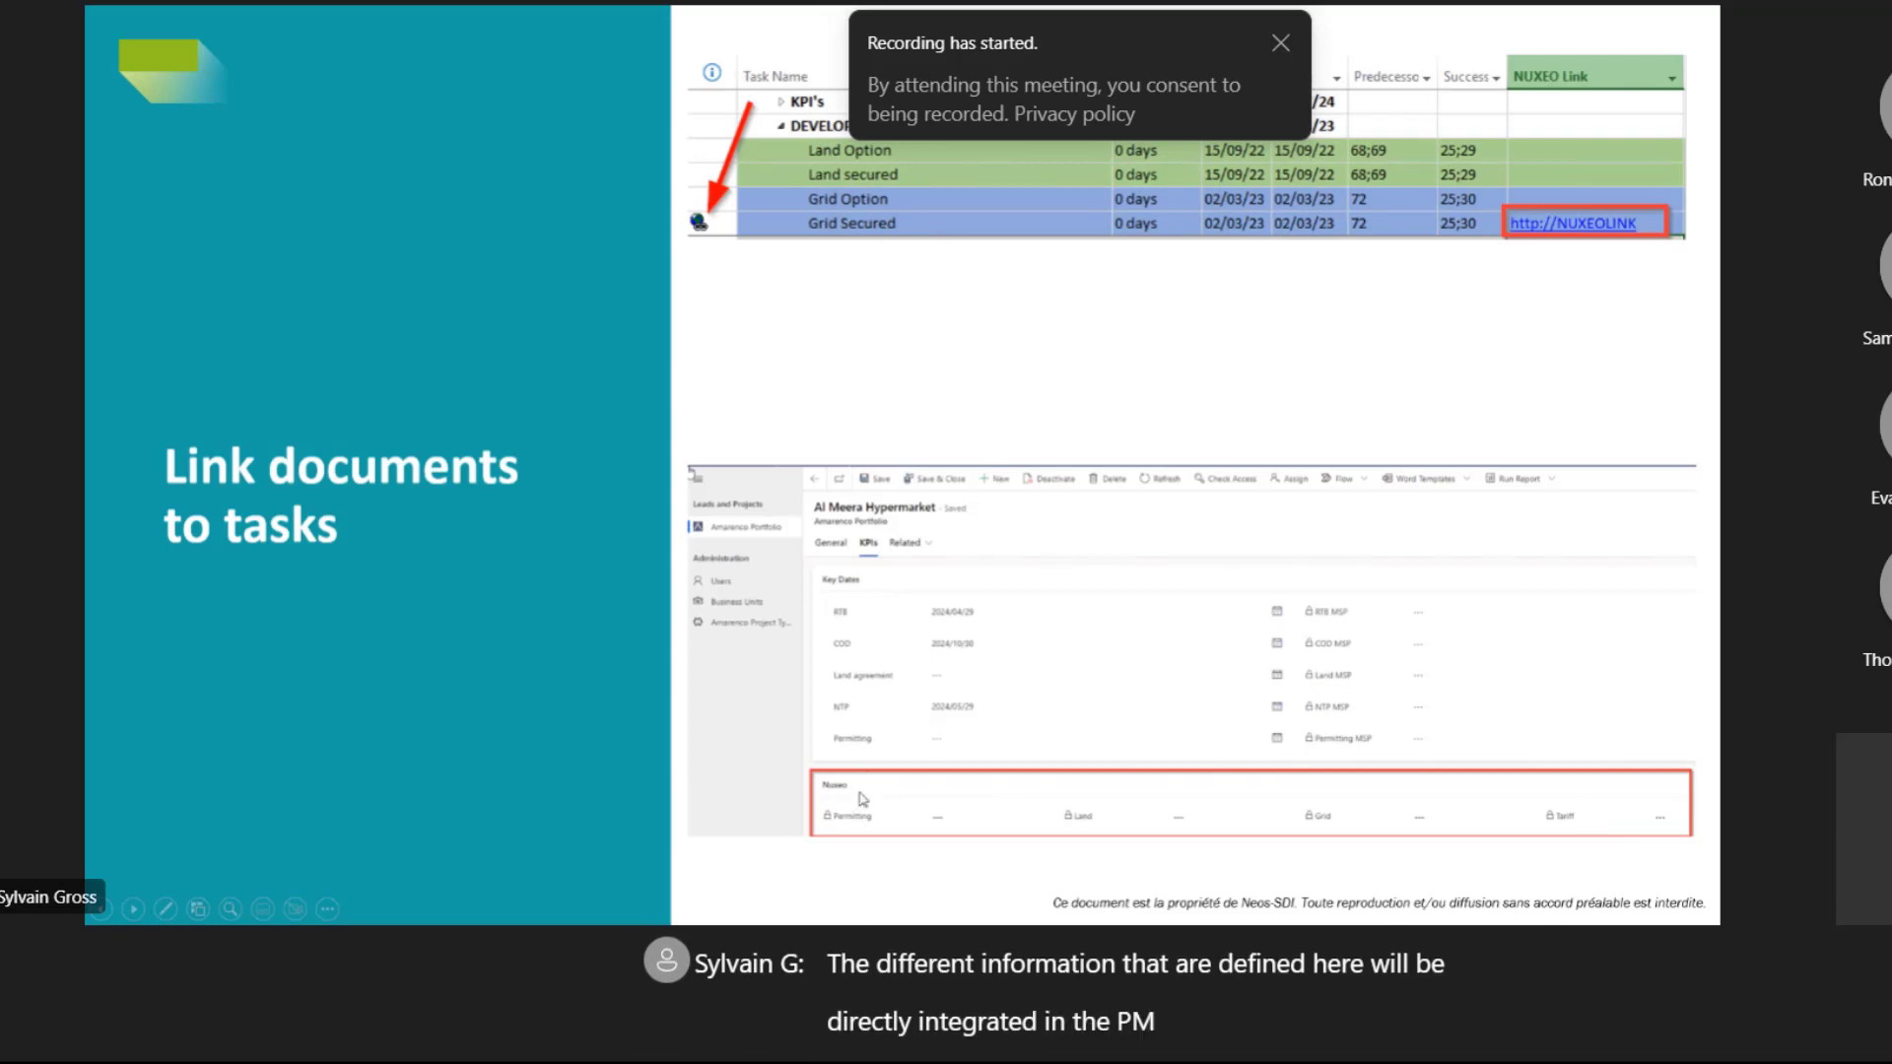
Step: Dismiss the recording notice and switch the meeting layout to Focus on content
click(1277, 47)
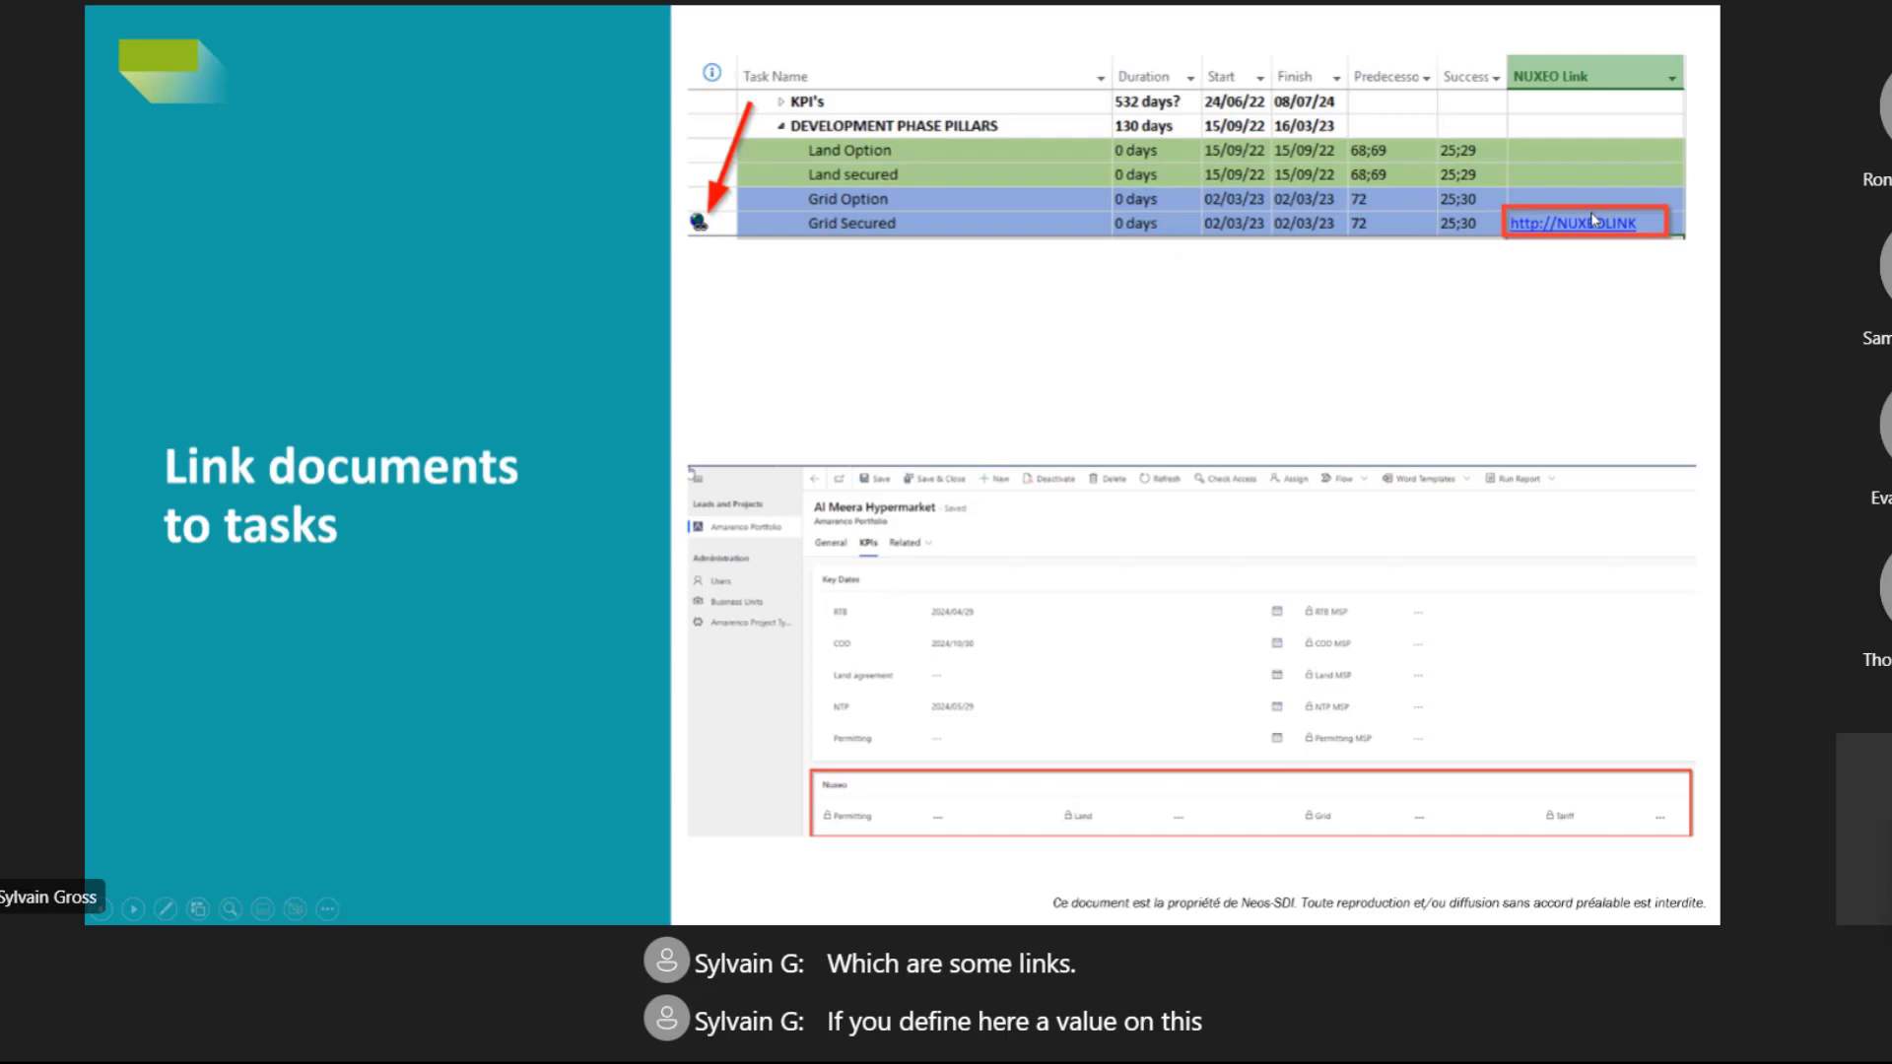
click(1732, 2)
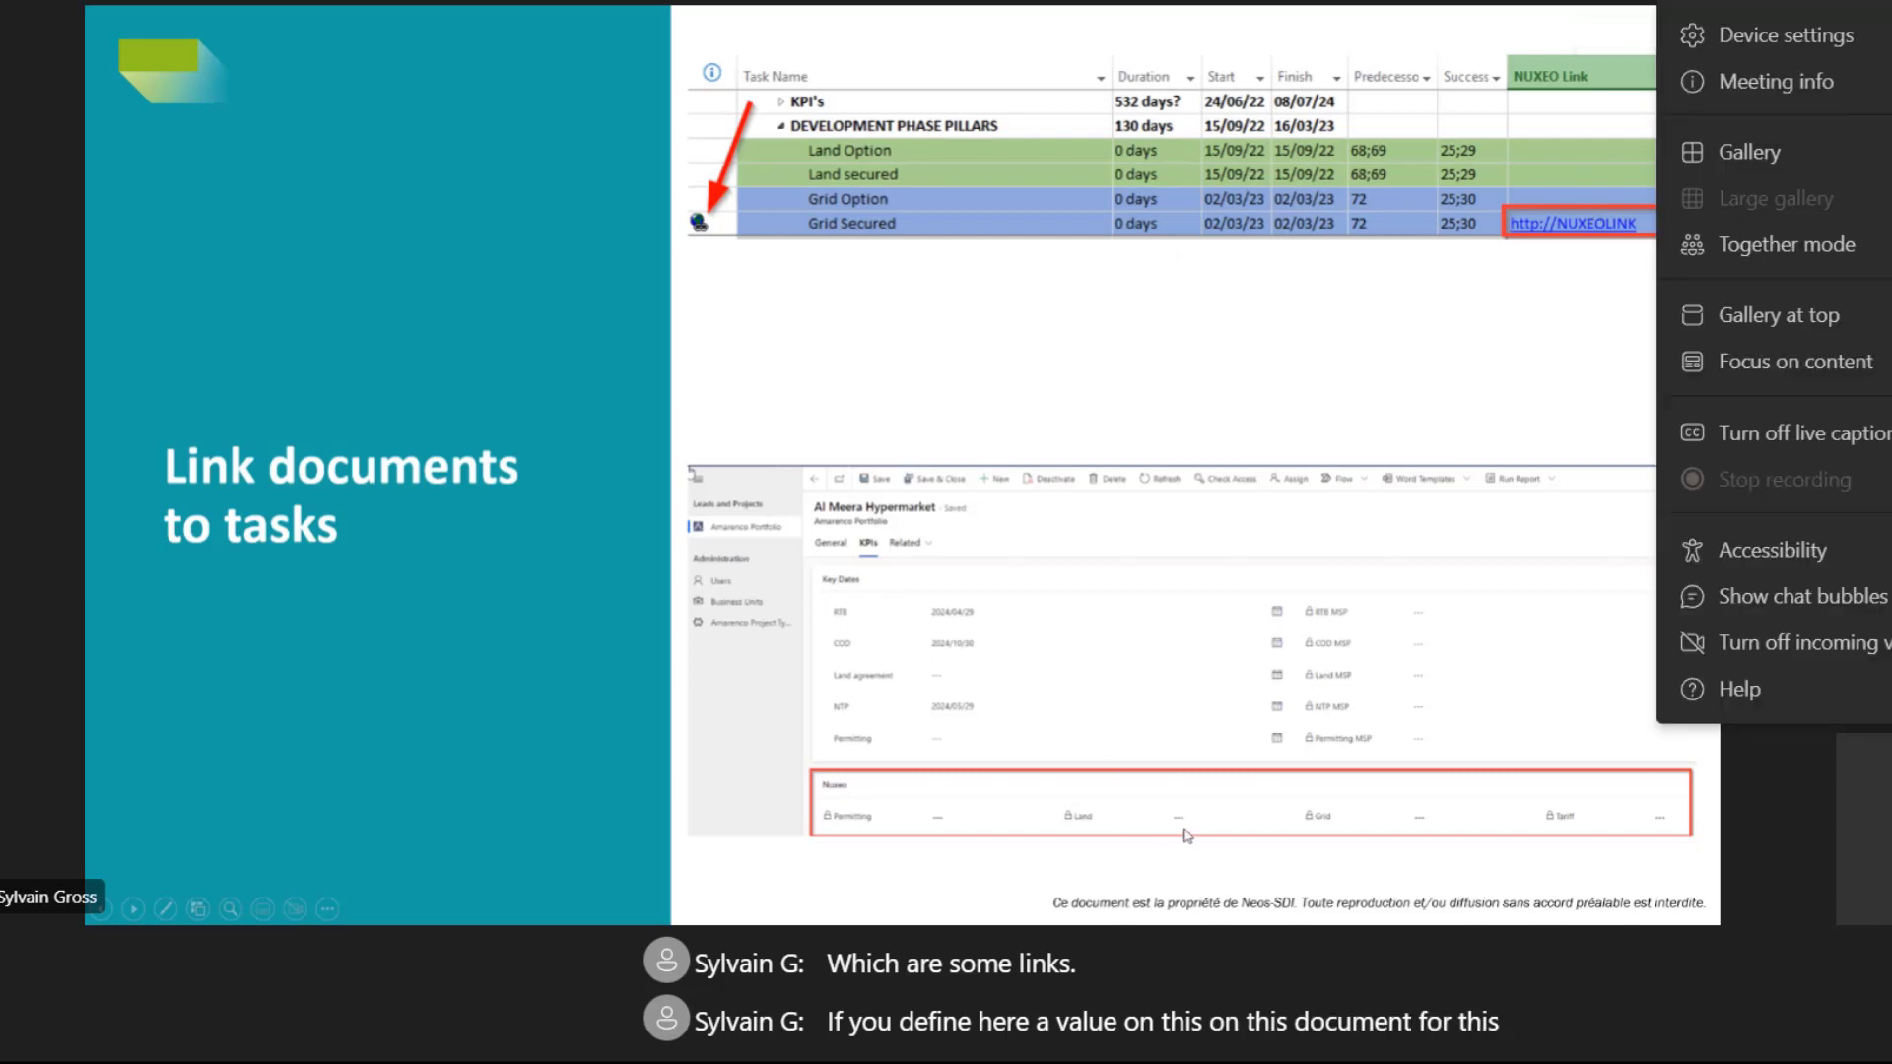
click(1680, 365)
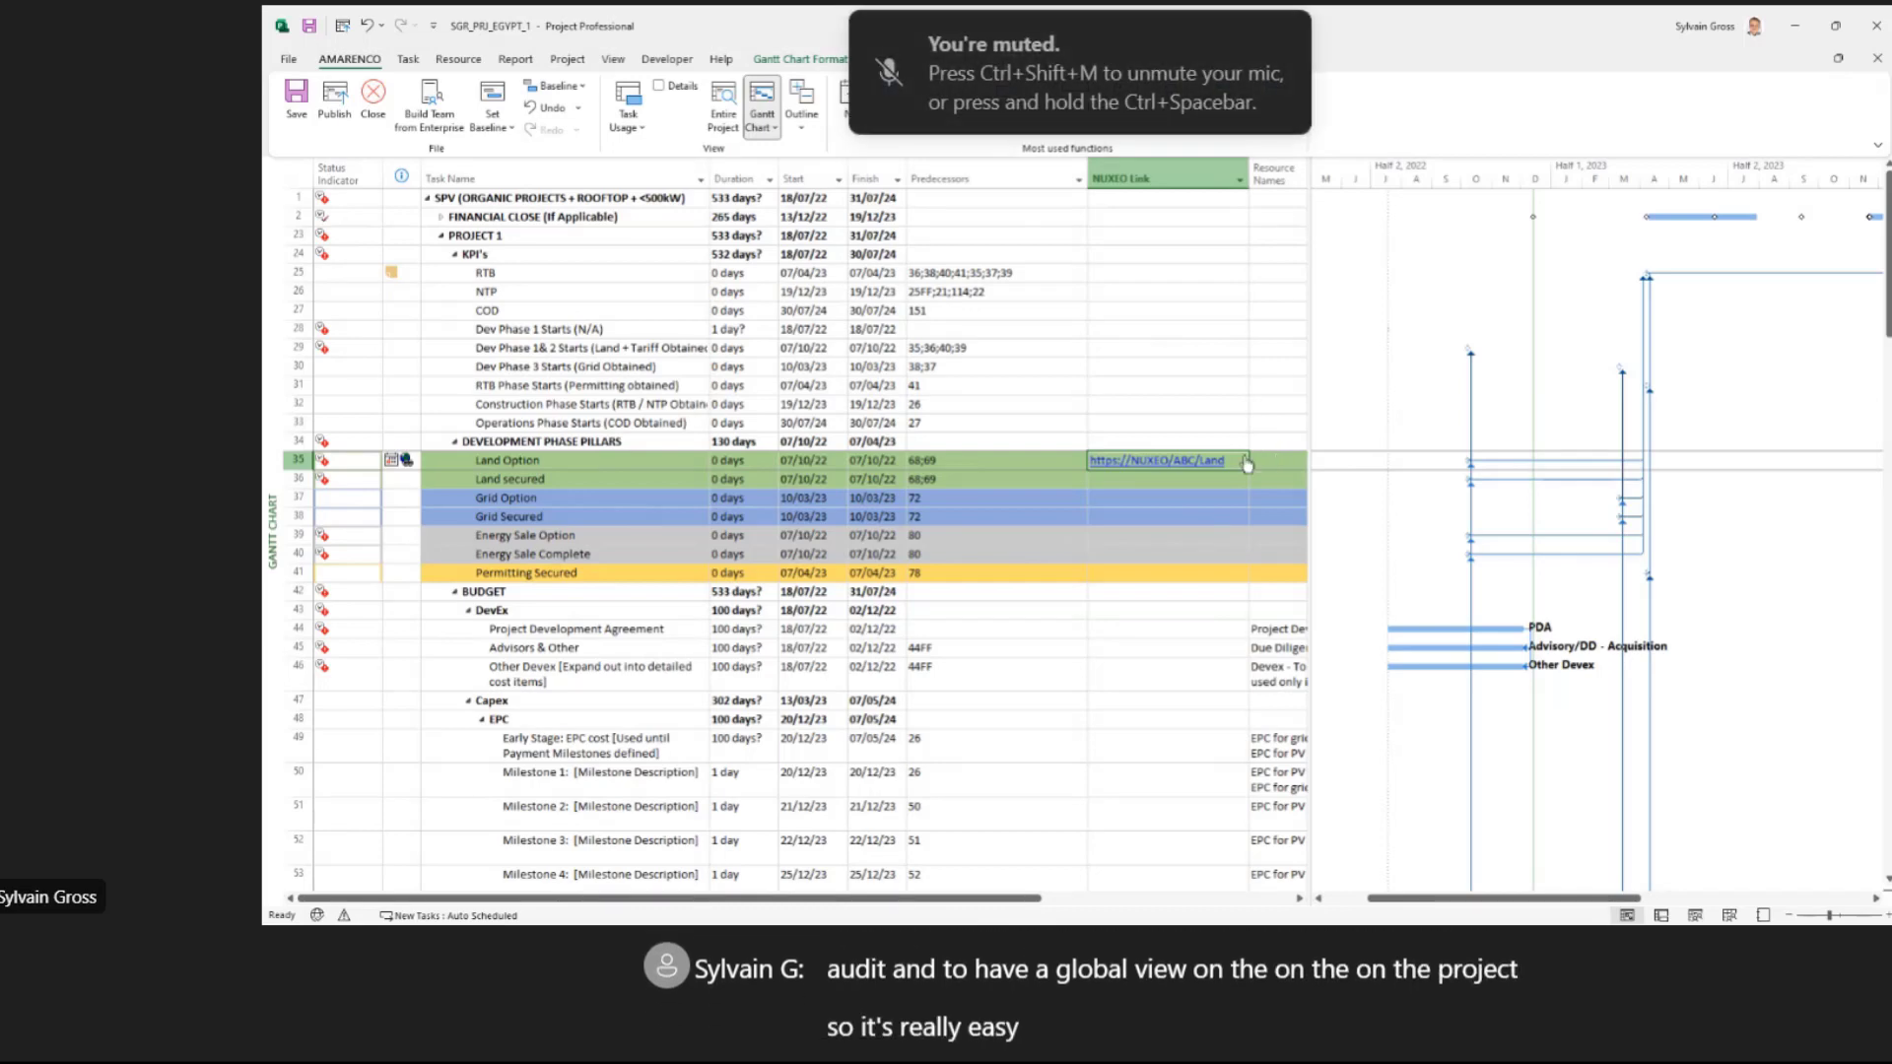
Step: Examine the NUXEO Link cells of the Development Phase Pillars tasks, including the Land Option link
click(1249, 461)
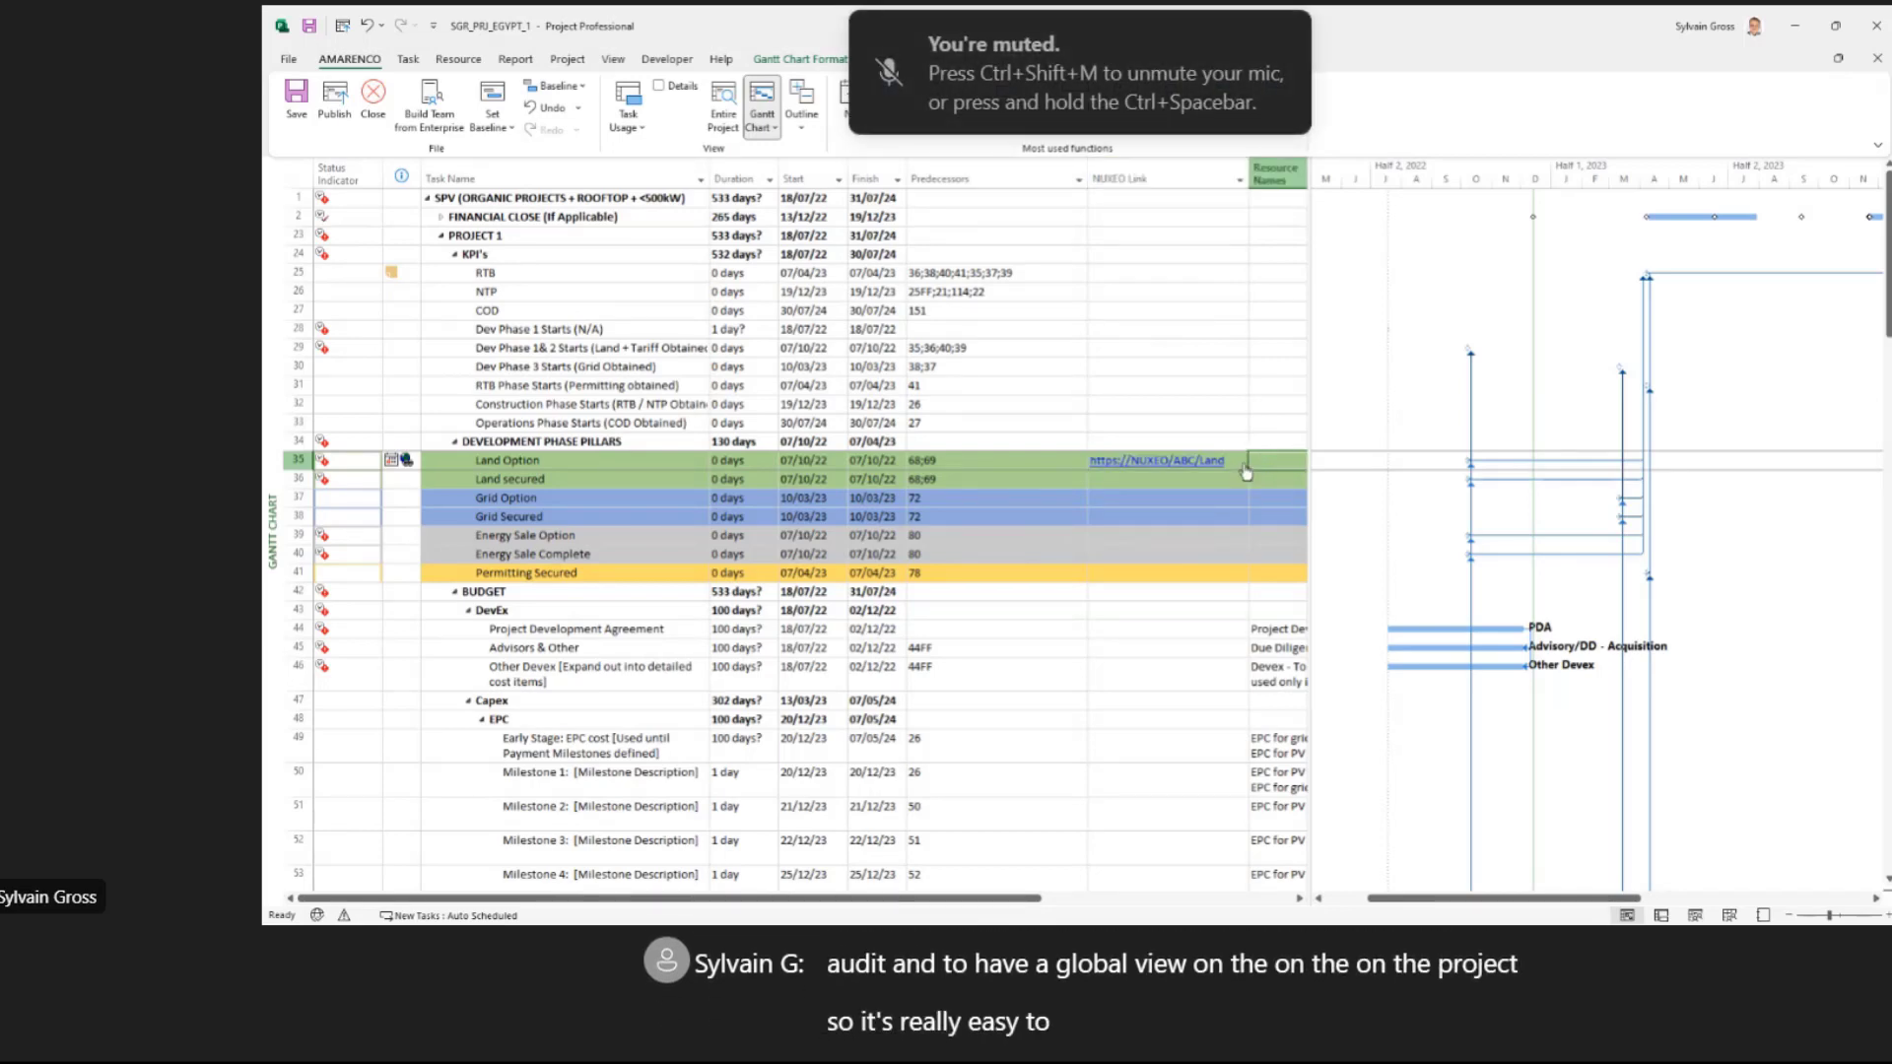
click(1143, 504)
click(1255, 502)
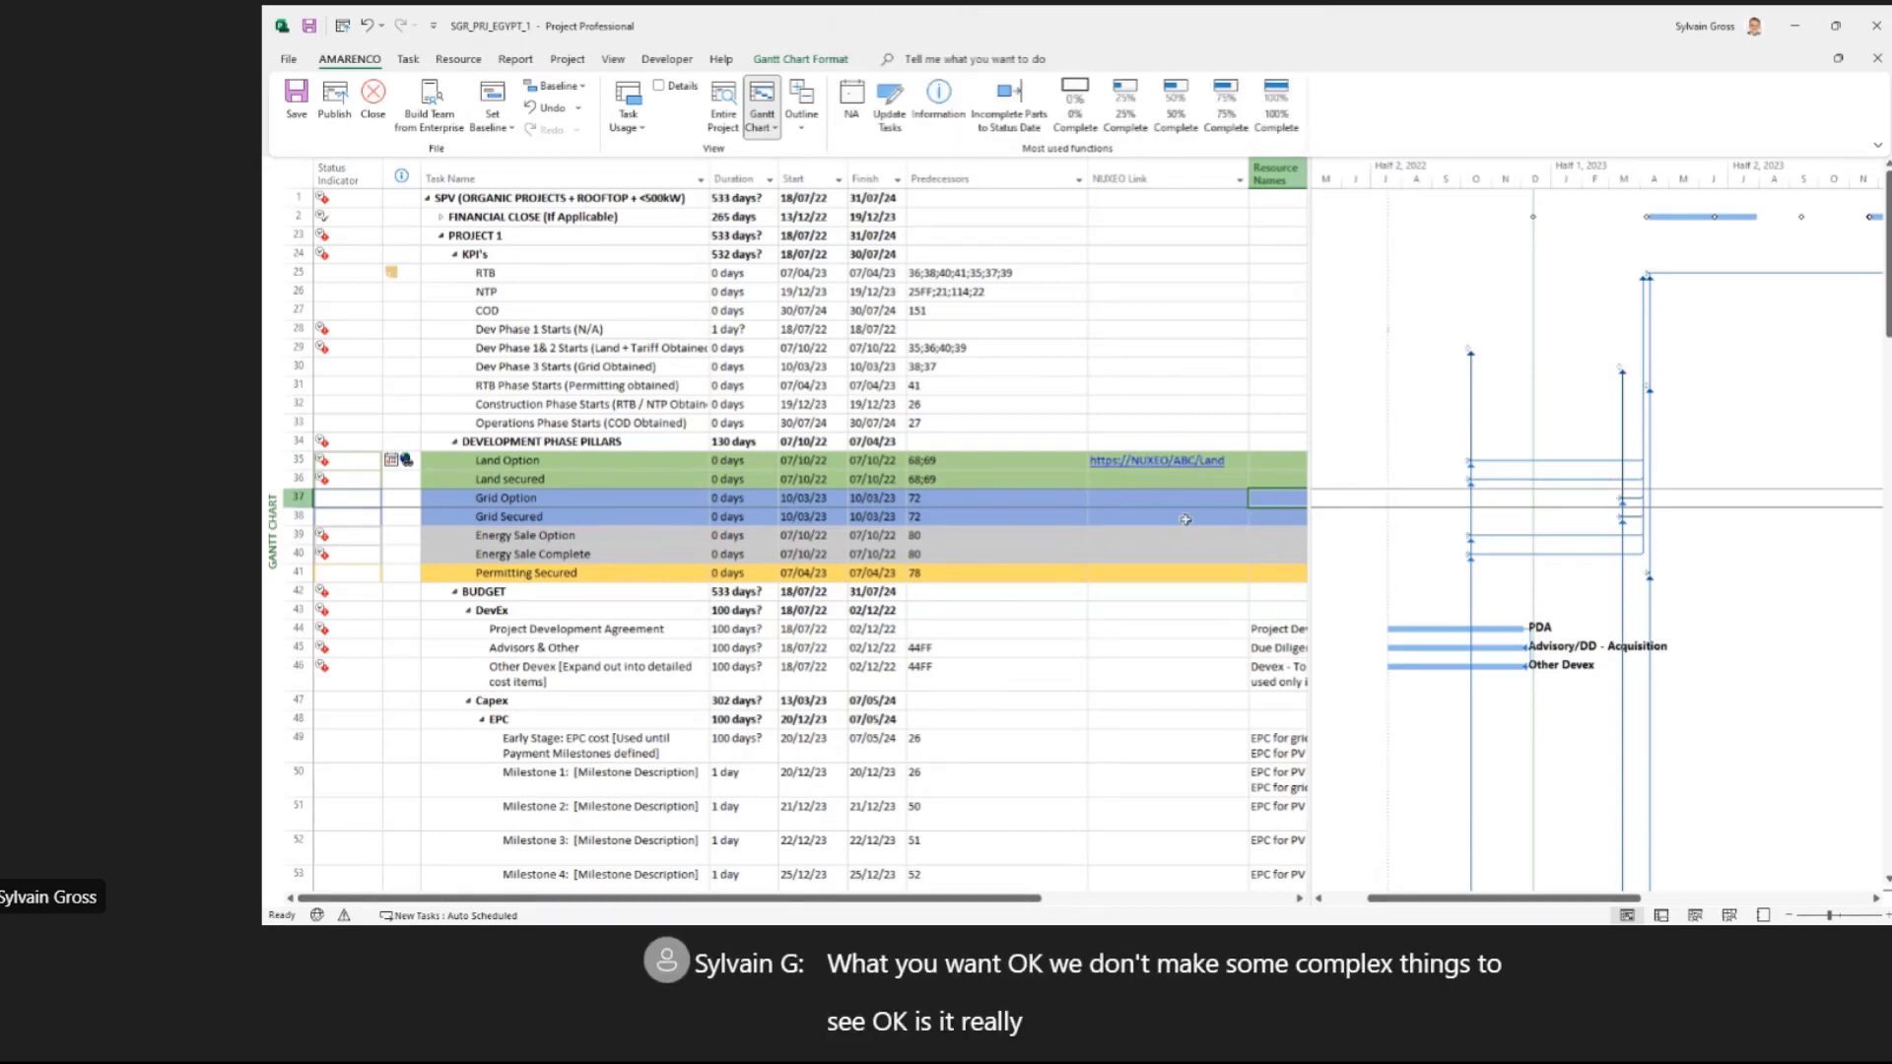
click(1146, 524)
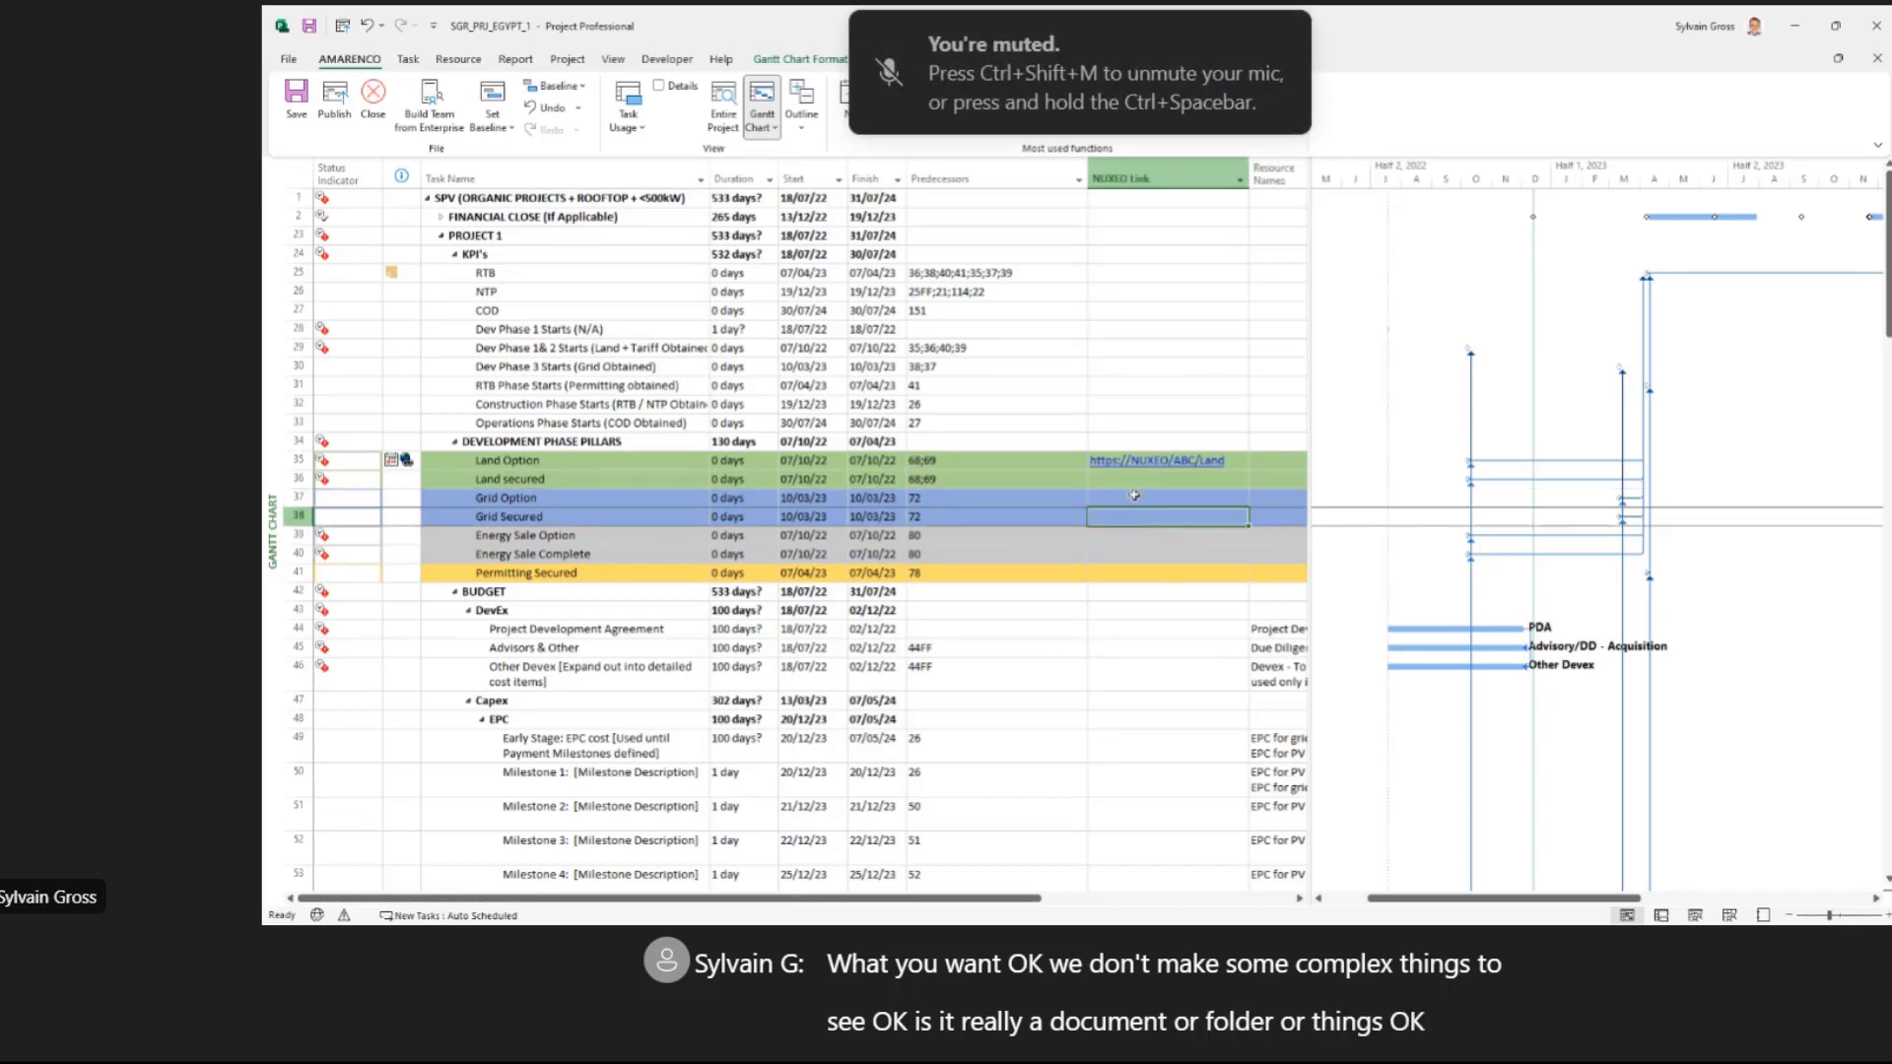
click(1134, 496)
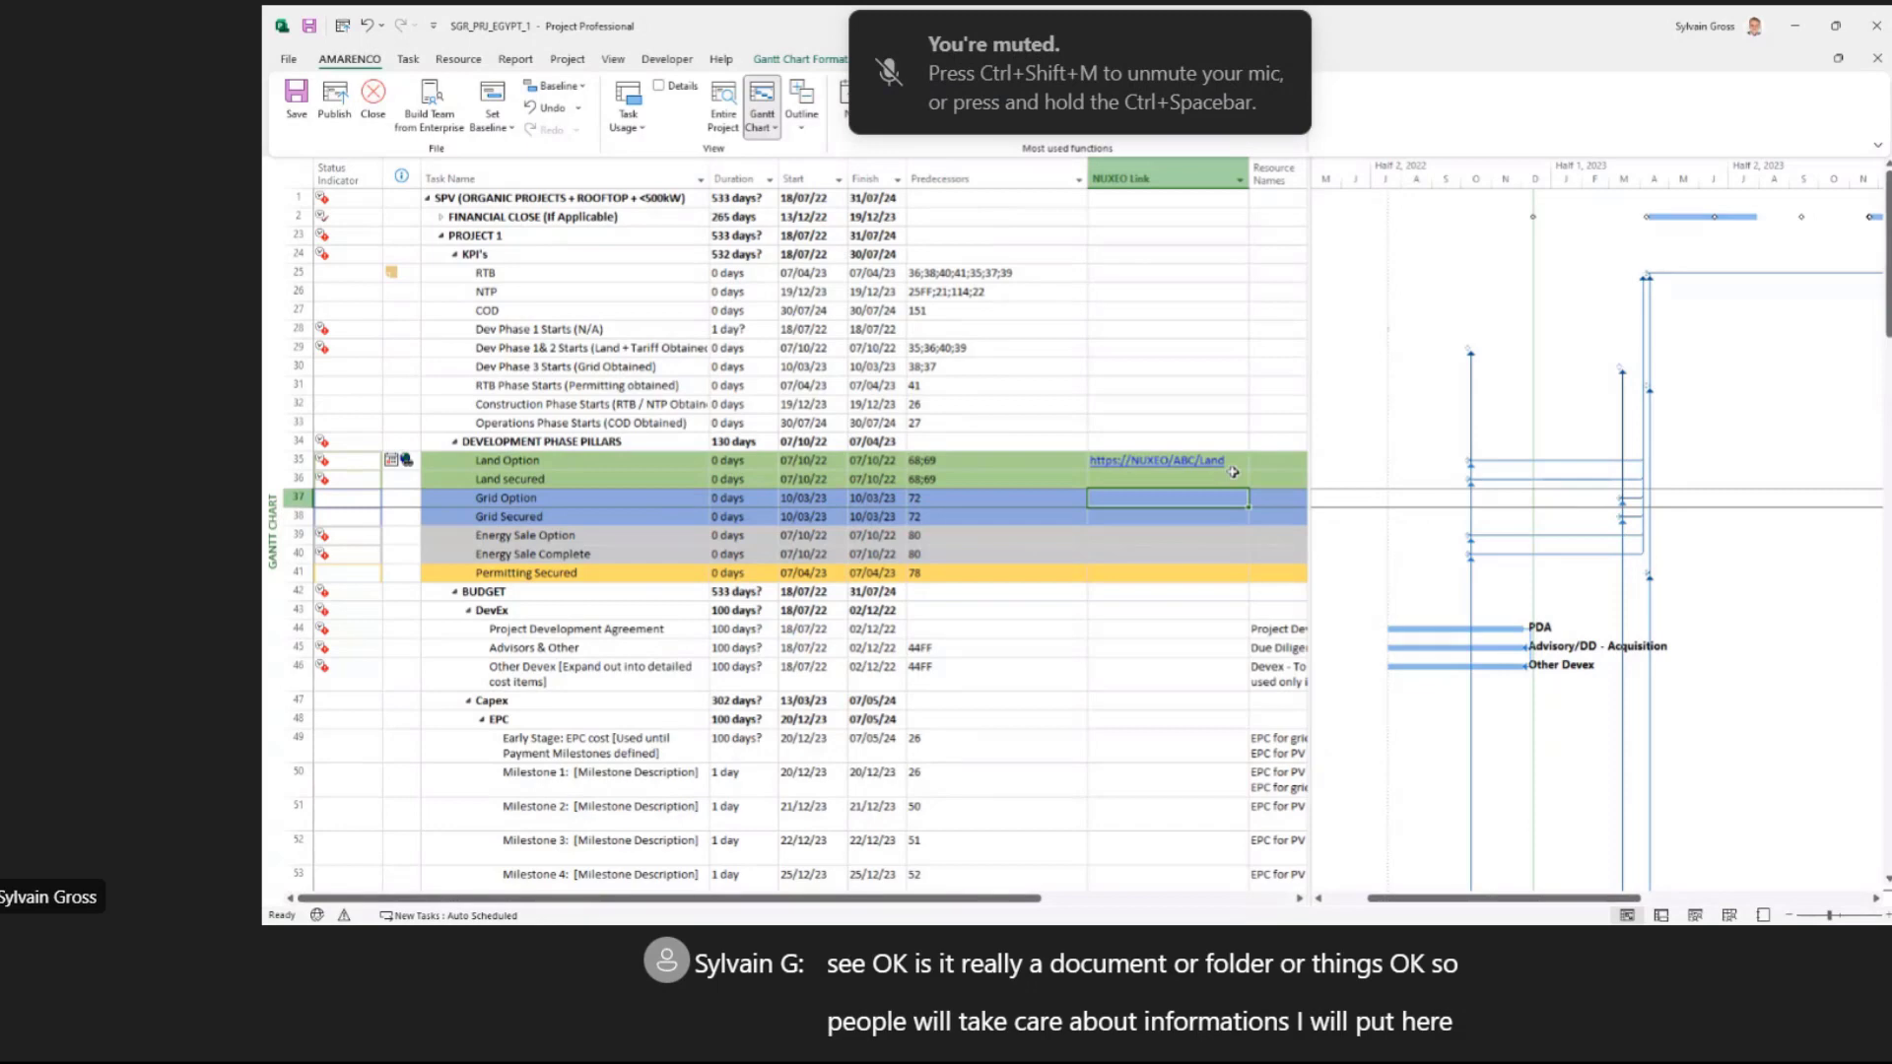
click(1255, 463)
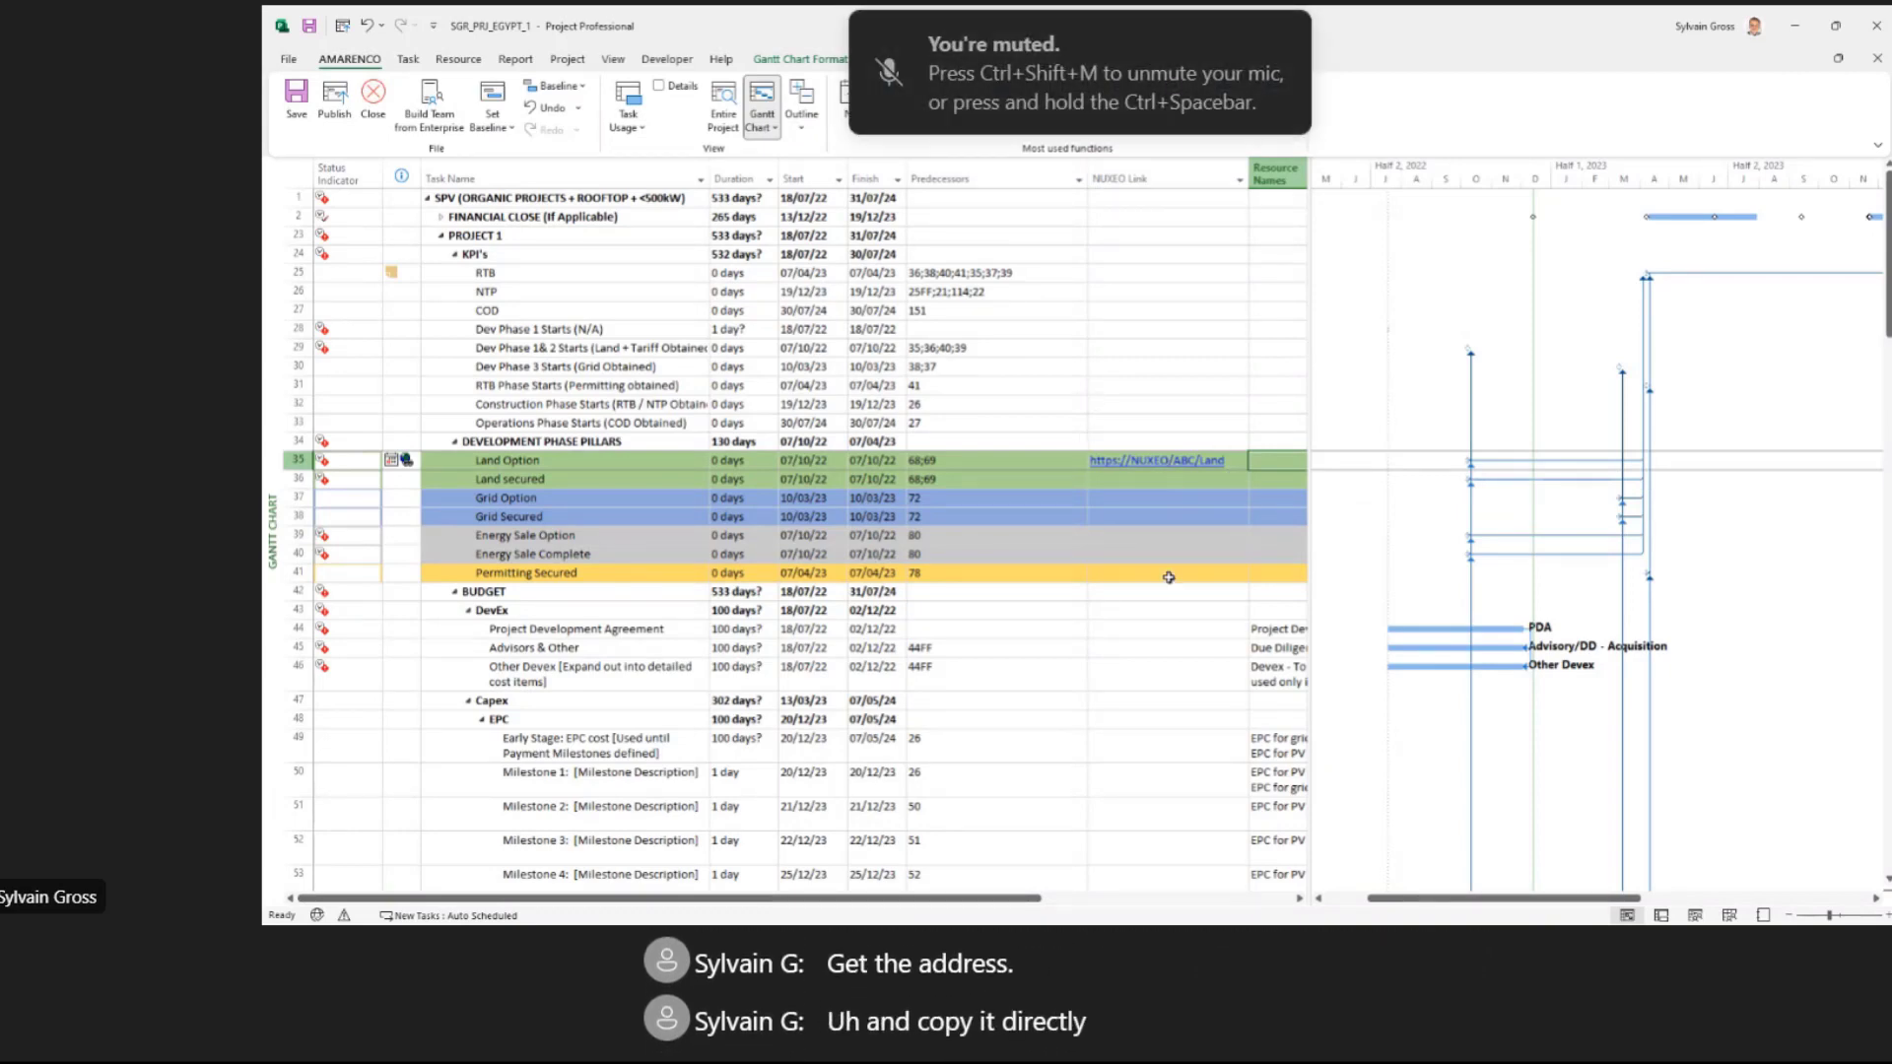
click(1189, 497)
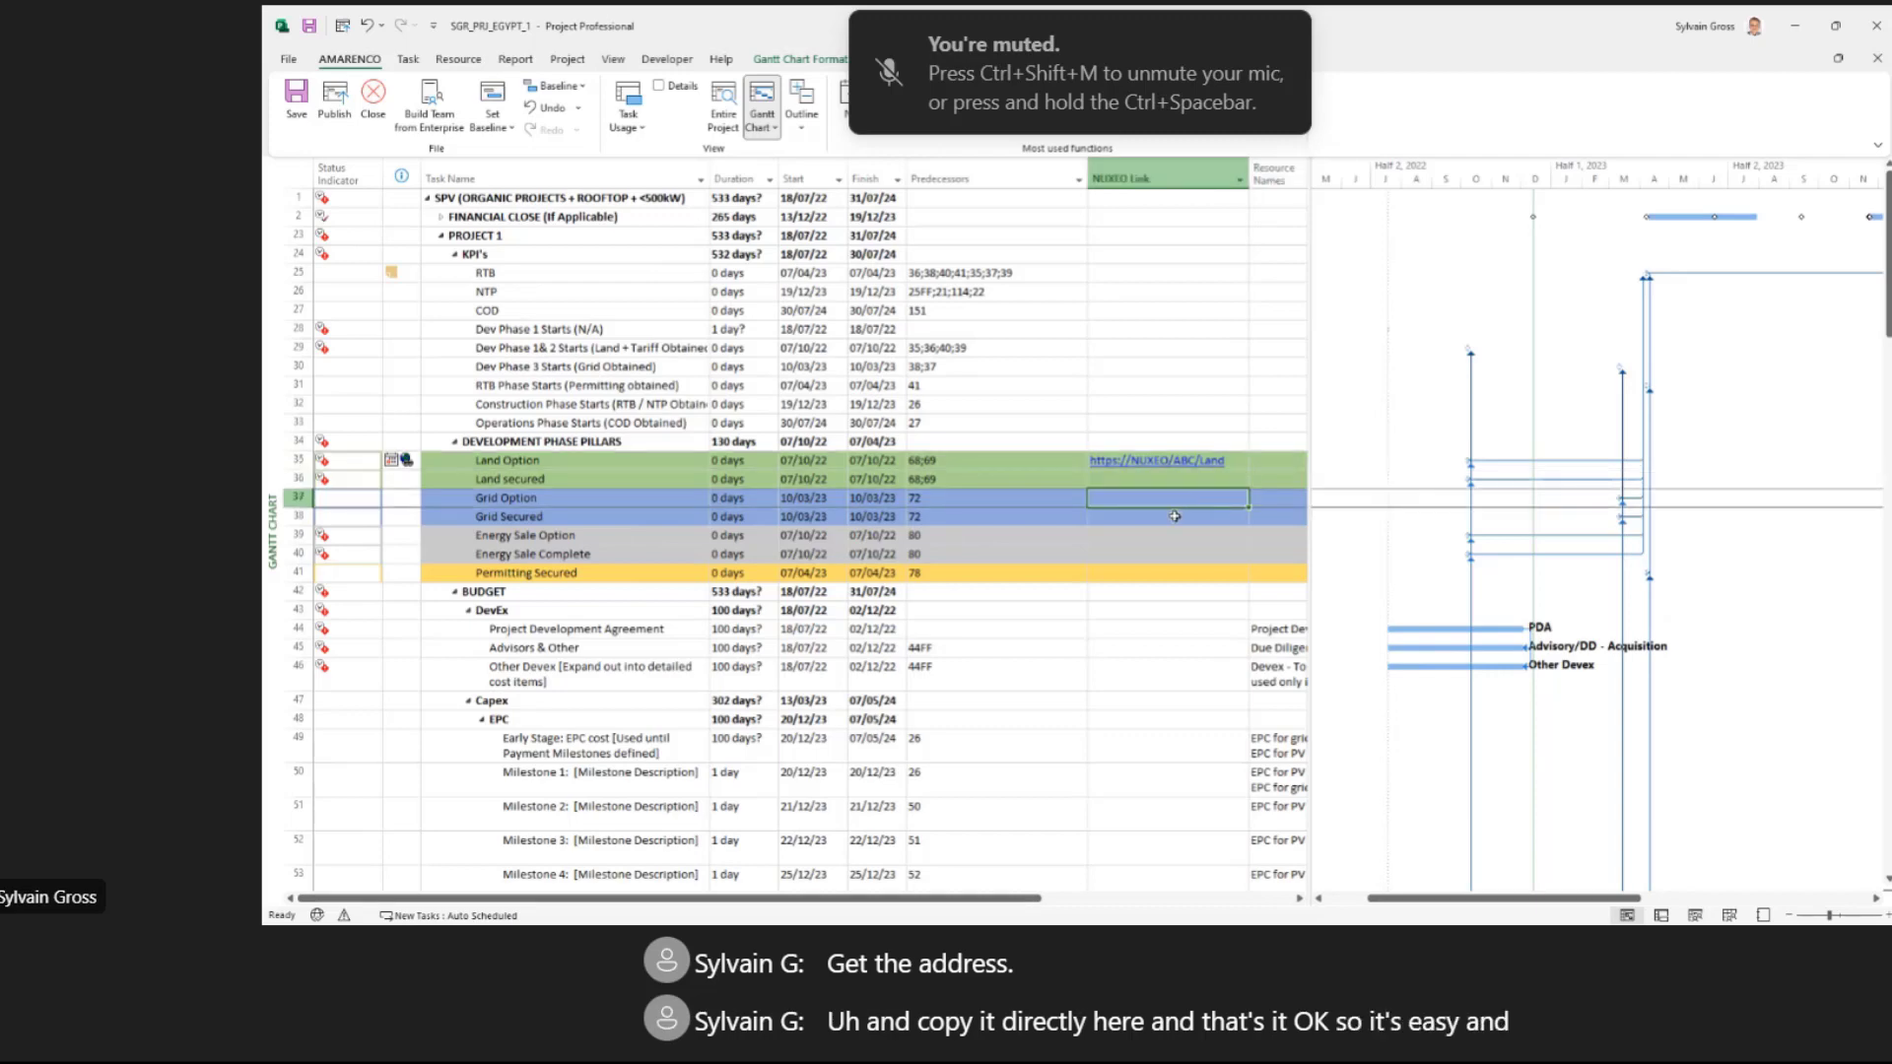
click(1149, 572)
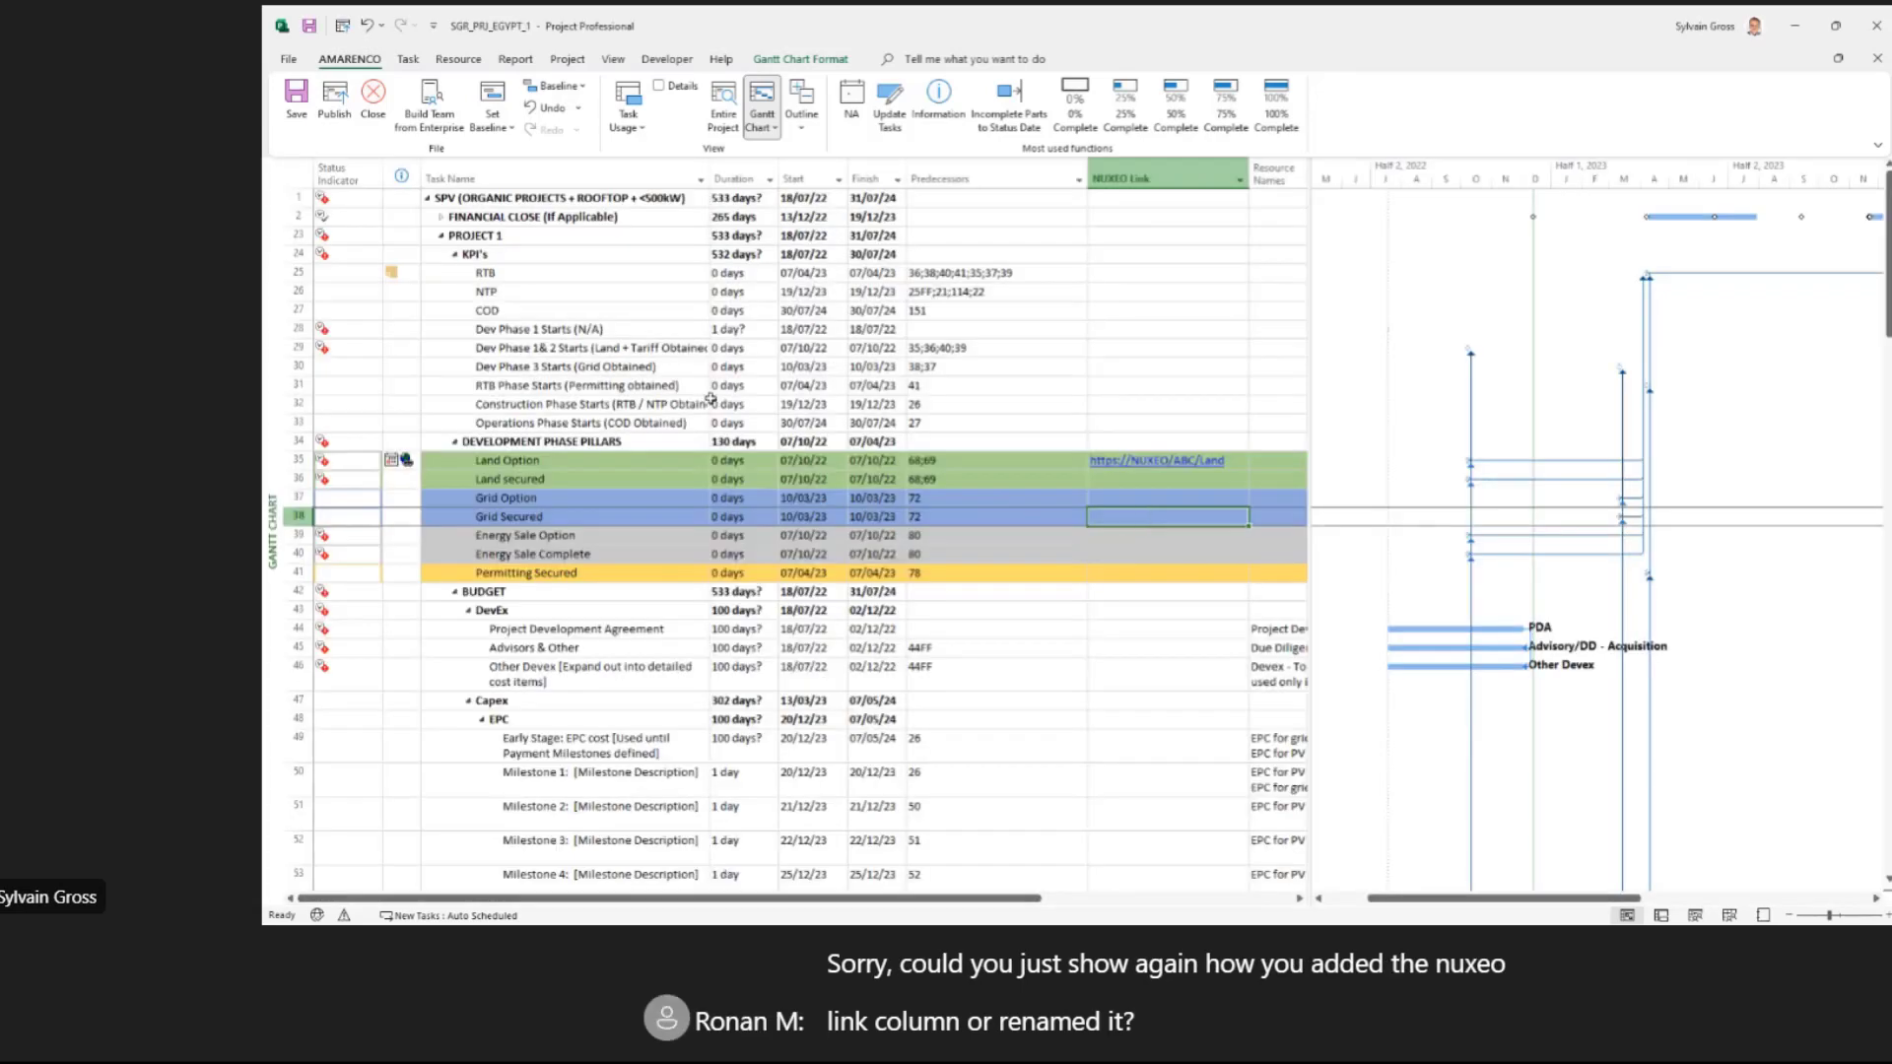
Step: Check the NUXEO Link column and widen the task table until the Active and Add New Column headings show beside the Gantt chart
click(695, 386)
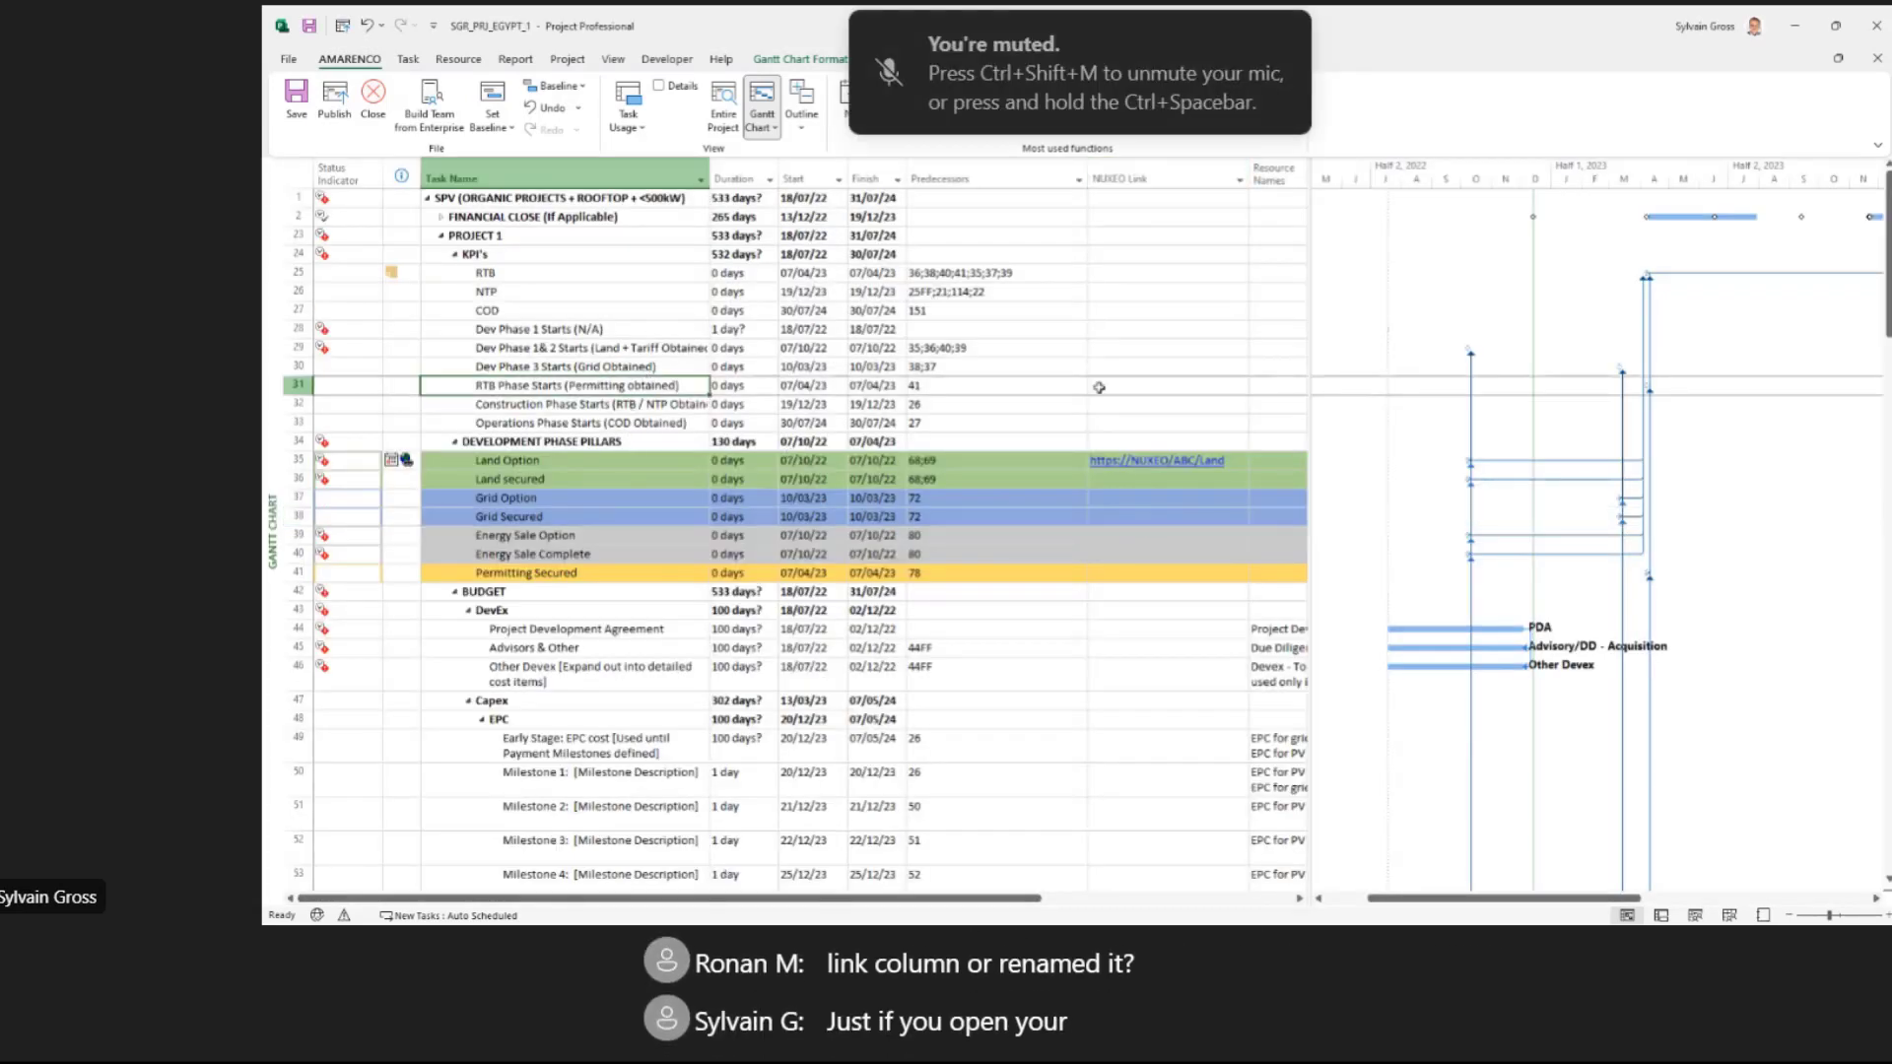
click(1133, 537)
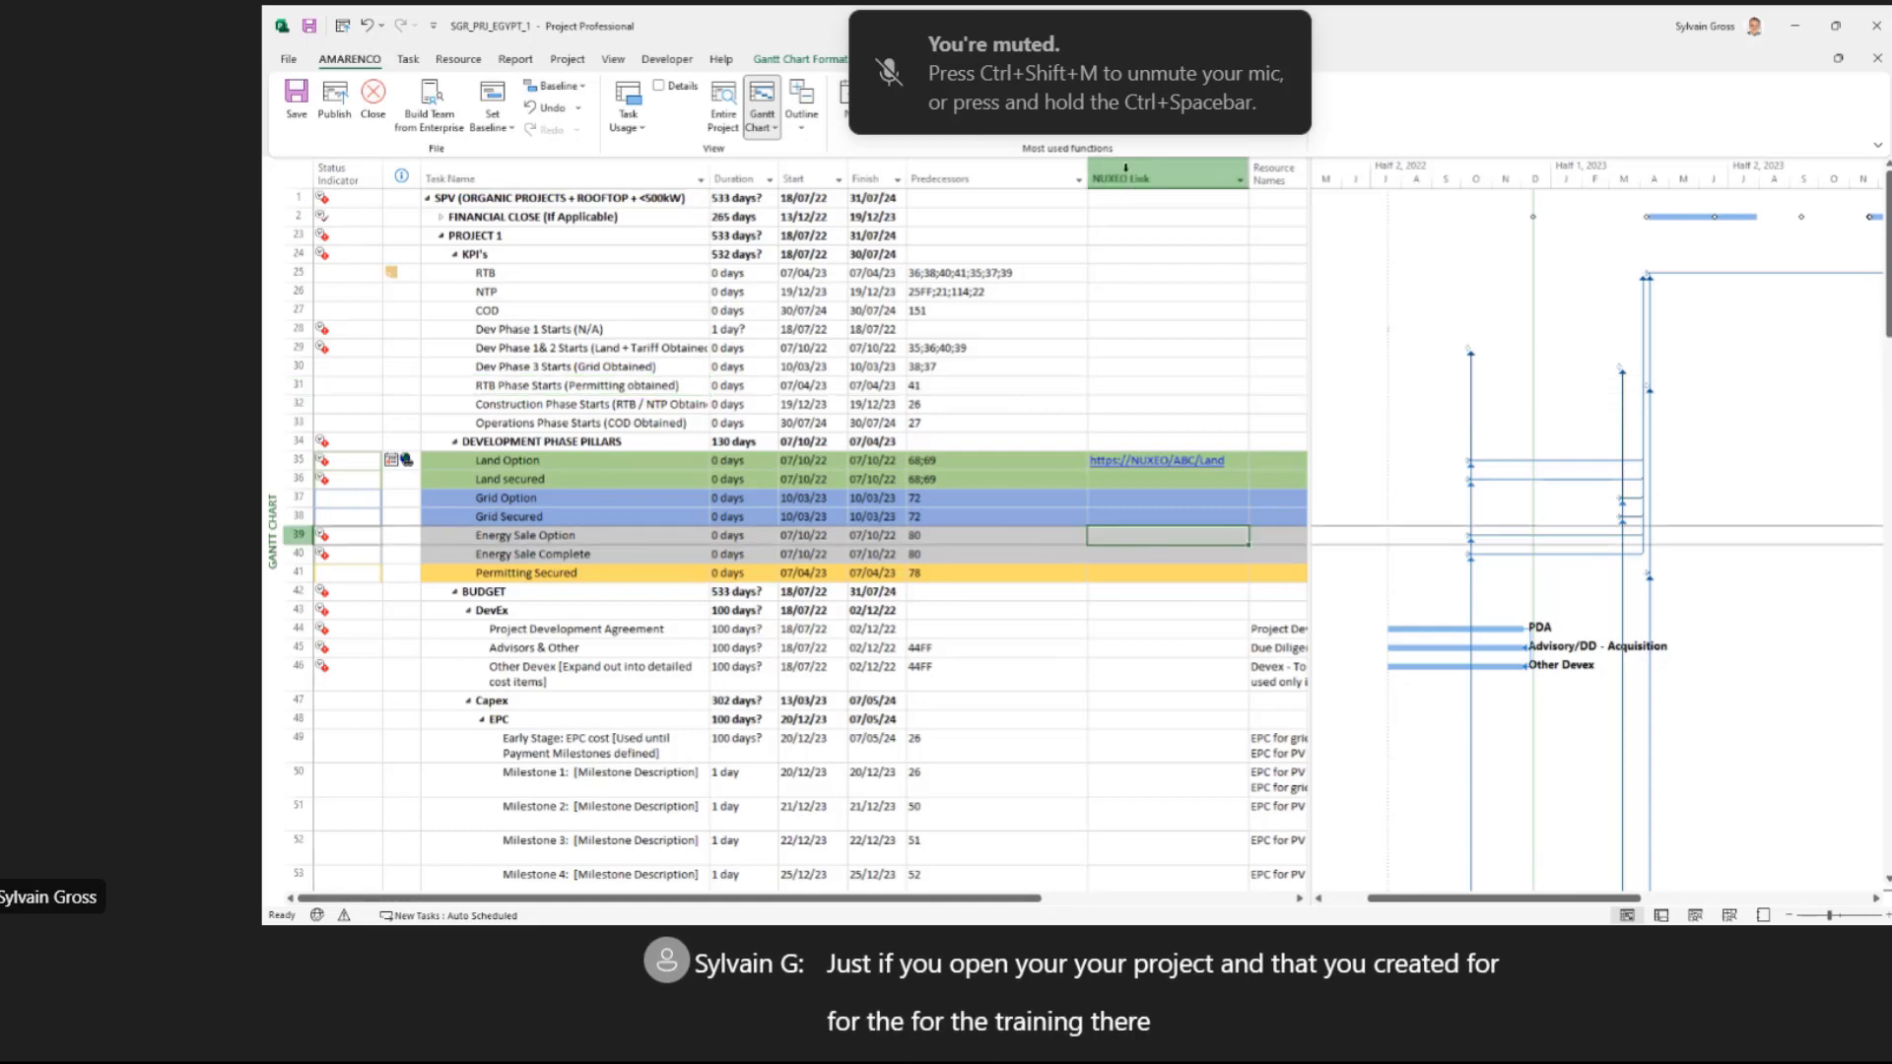
click(1161, 218)
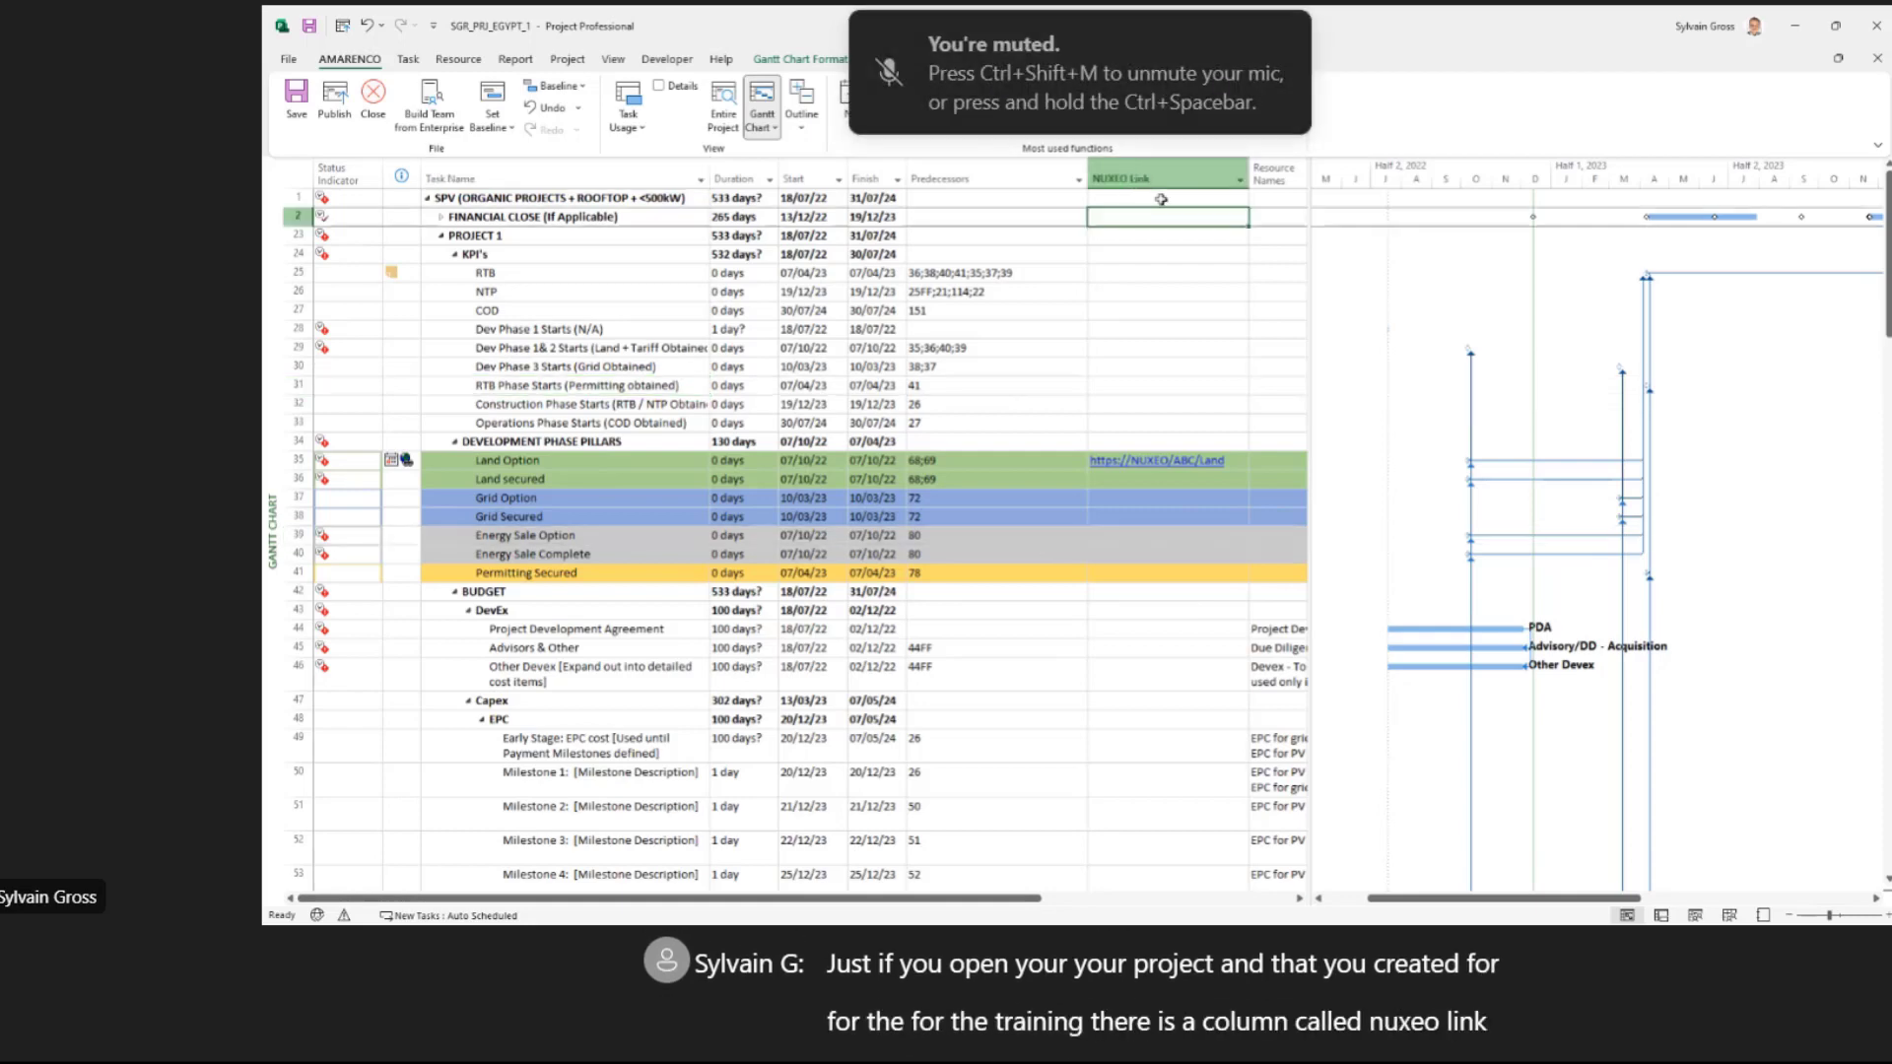
click(1166, 275)
click(1178, 330)
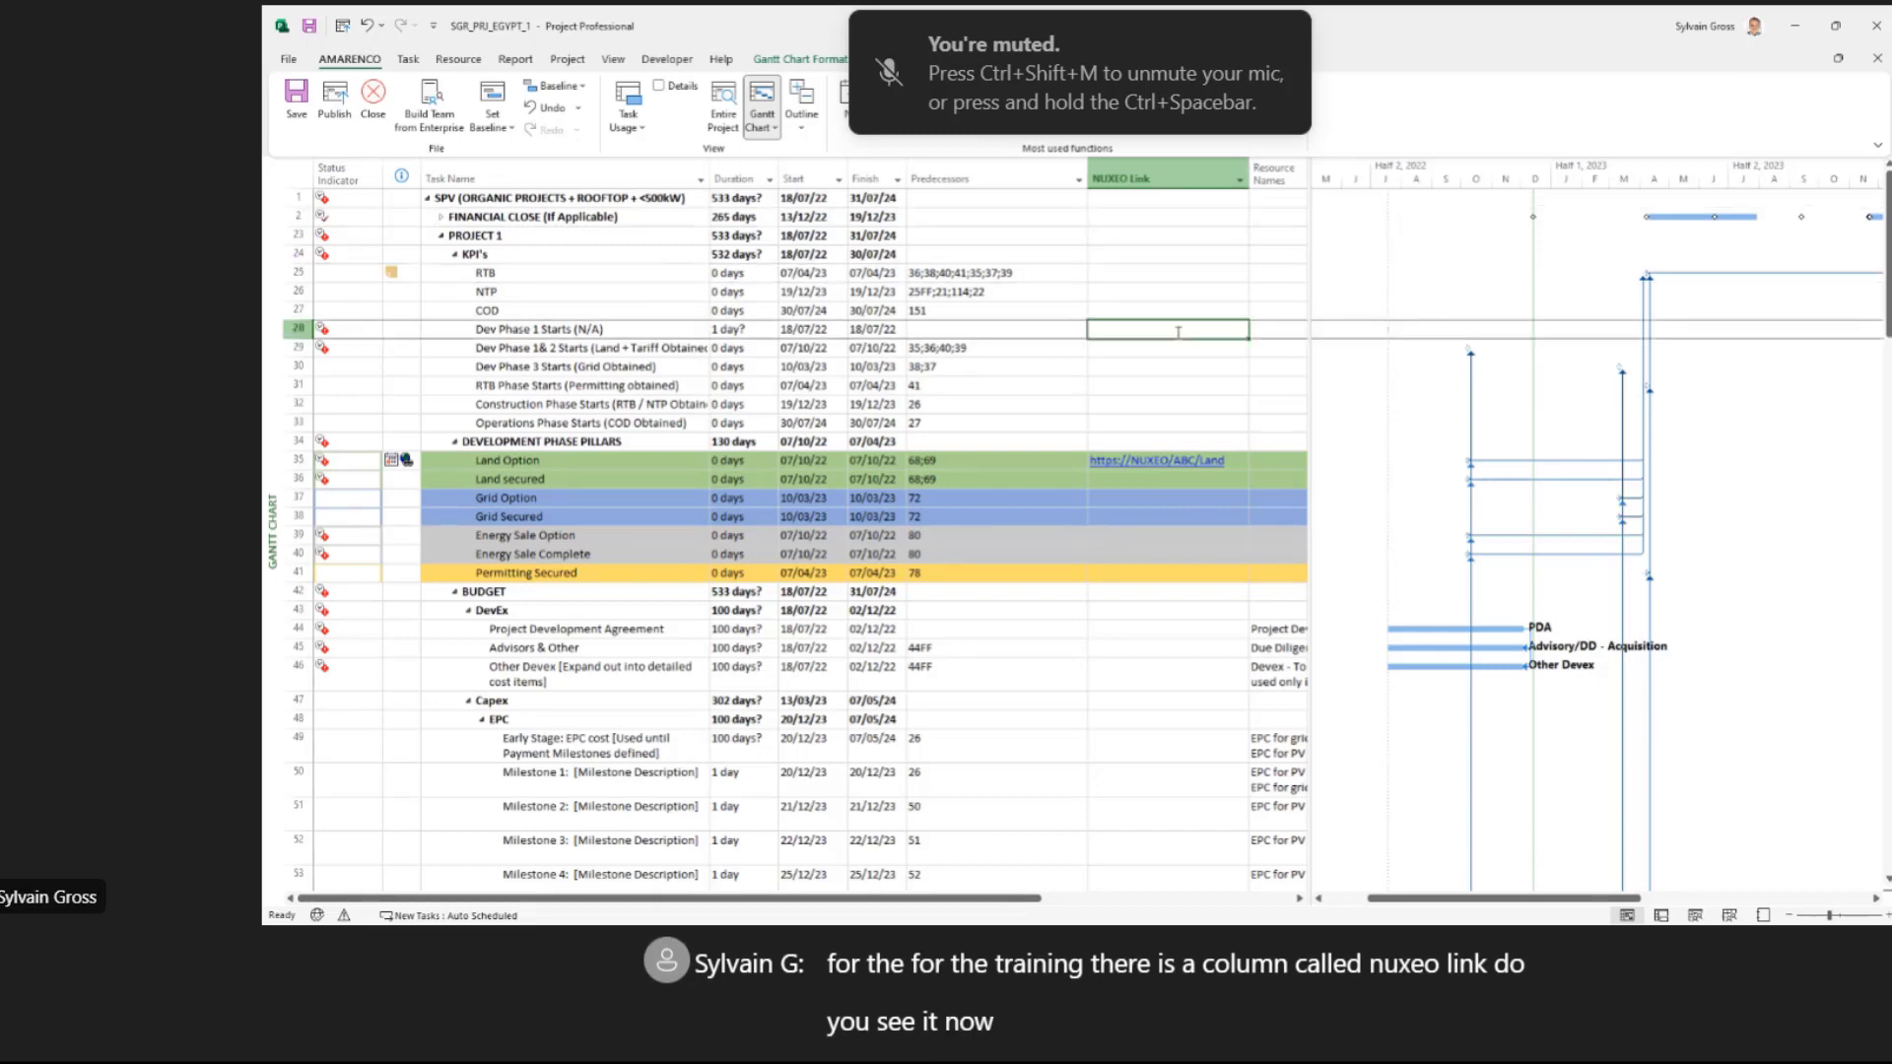
click(1179, 384)
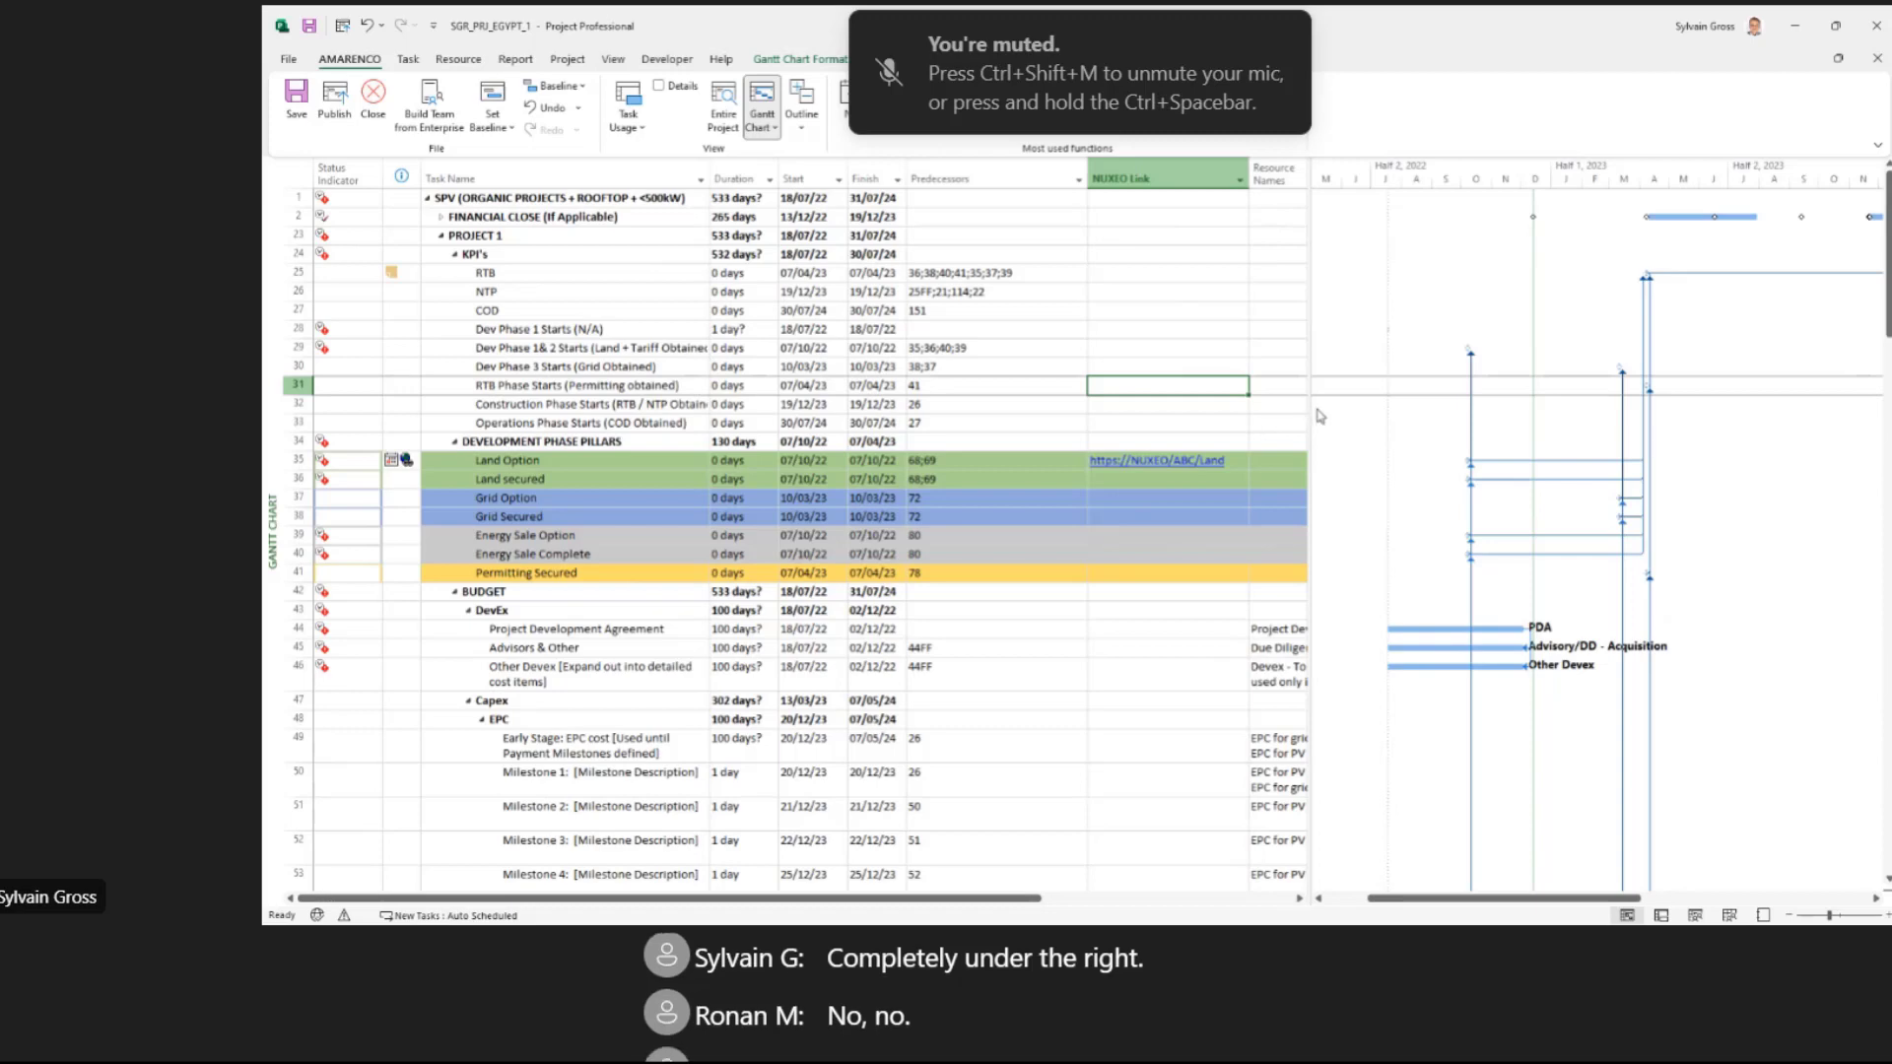
drag(1311, 419, 1488, 419)
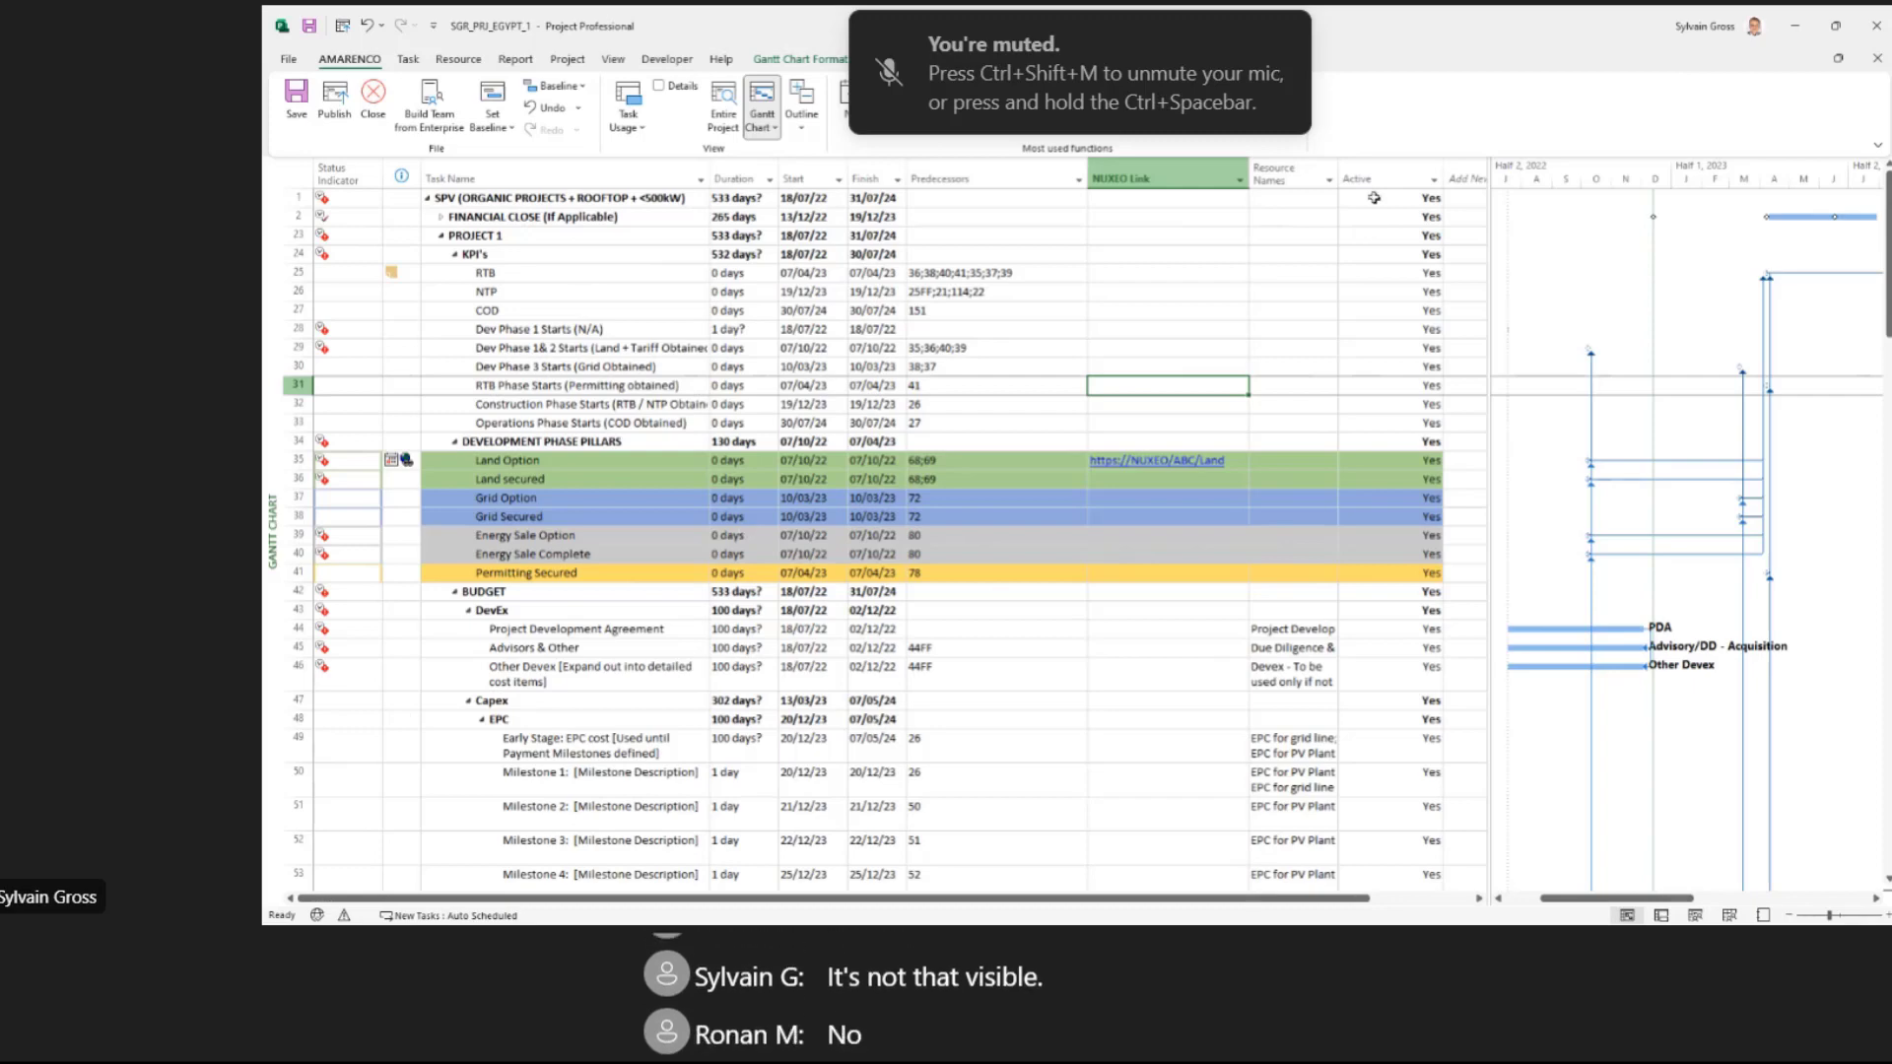
drag(1492, 246, 1621, 246)
click(1494, 170)
text(nux)
key(BackSpace)
key(BackSpace)
key(BackSpace)
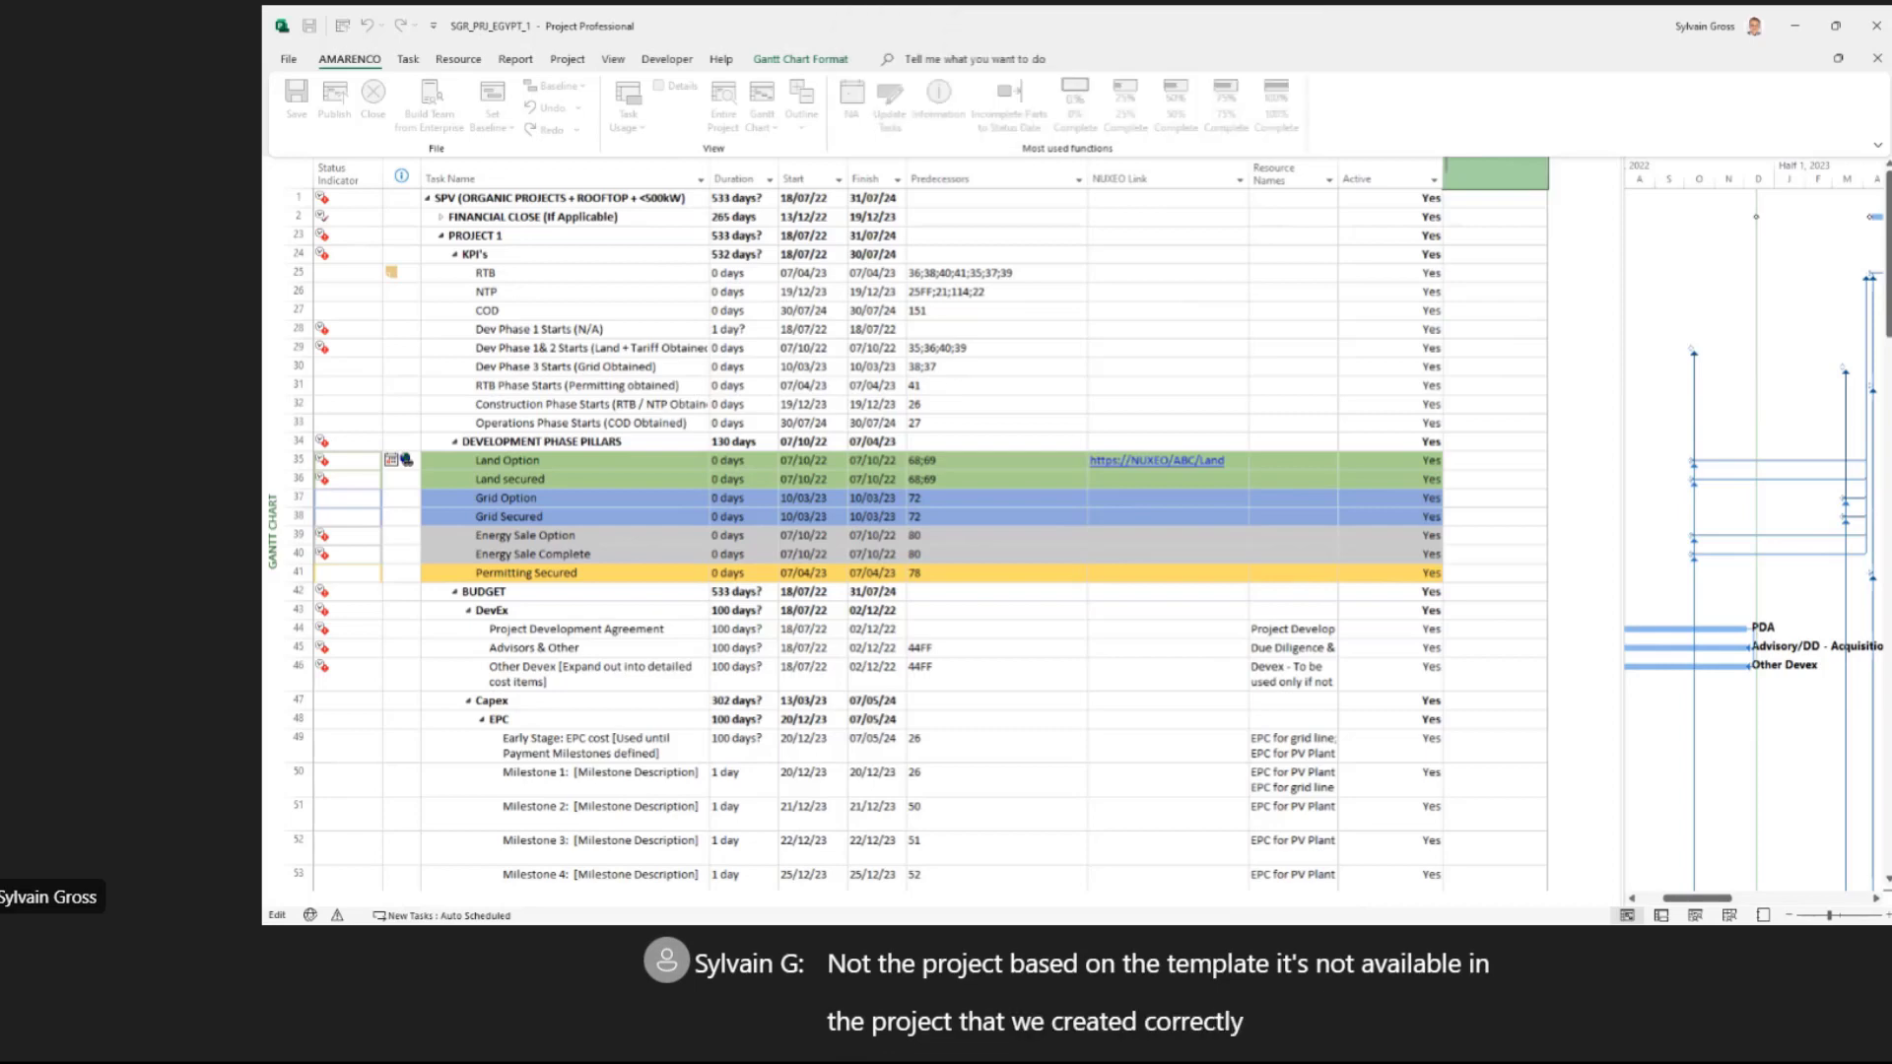
click(875, 347)
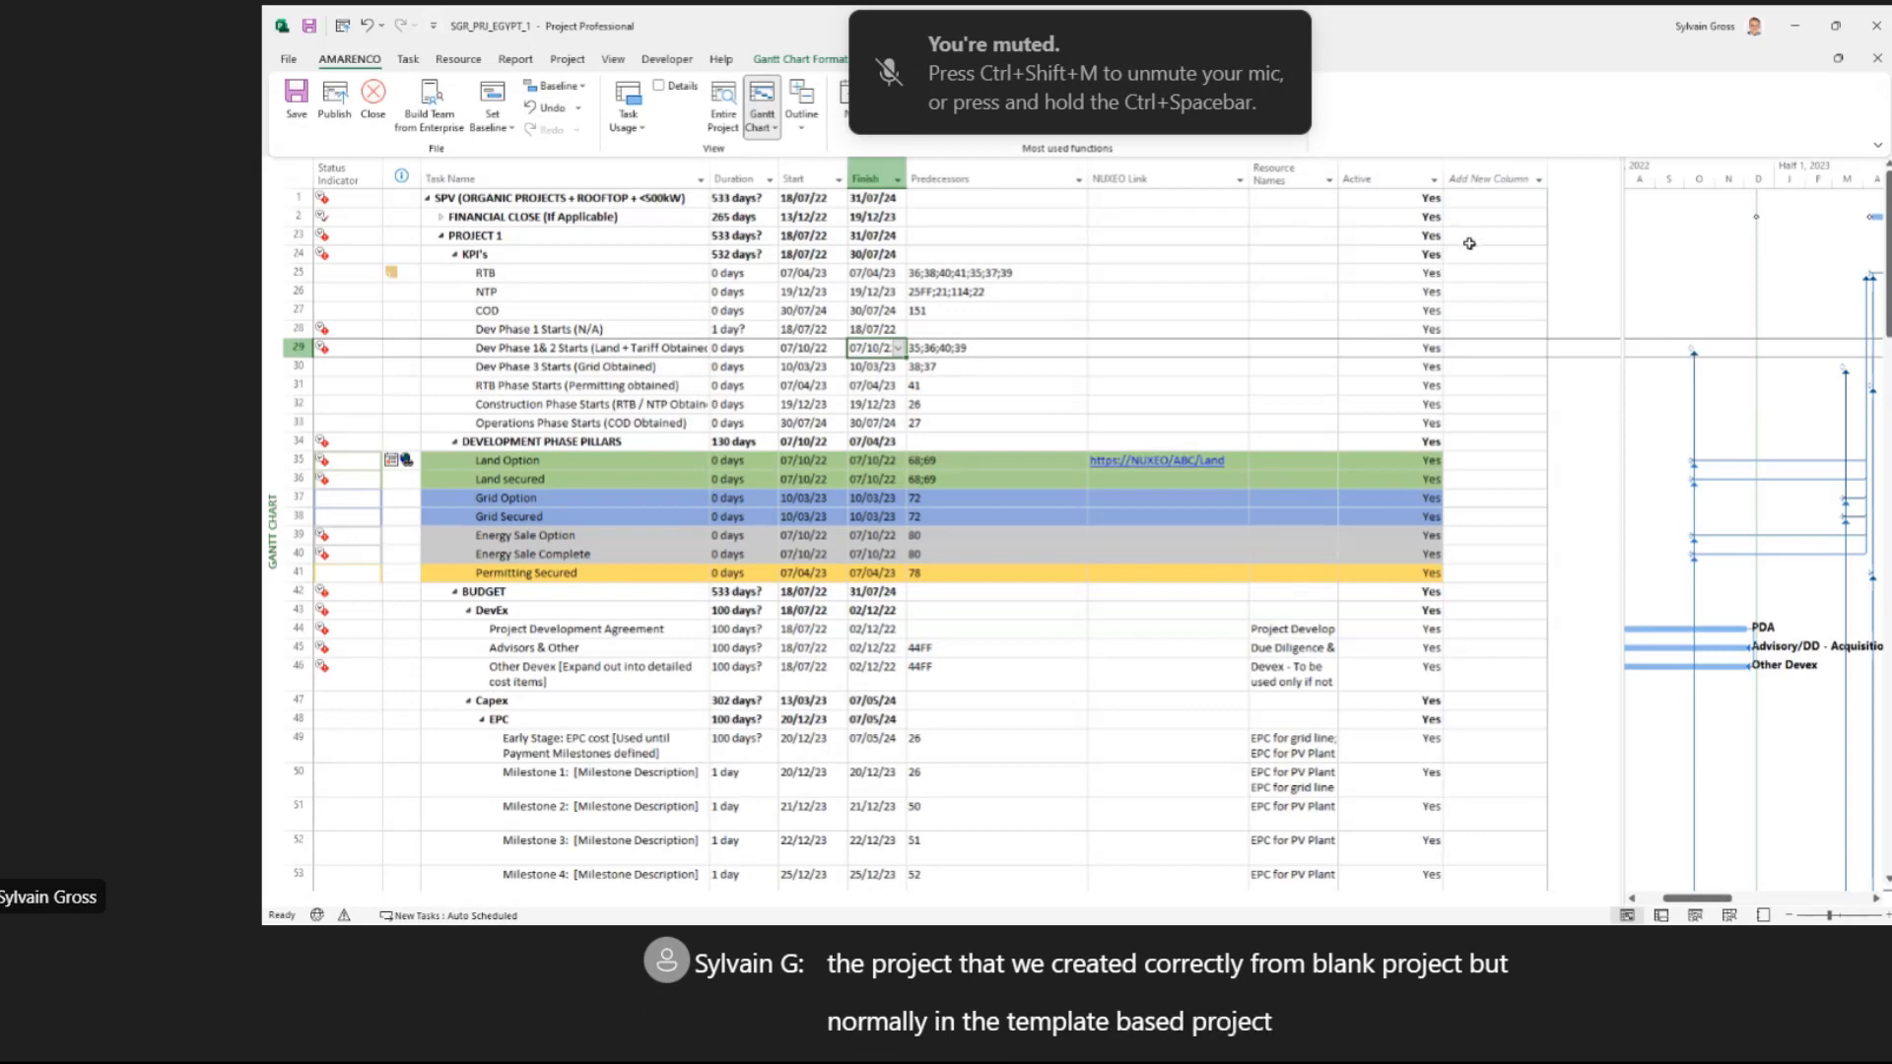
Step: Review the field name and title in the NUXEO Link column's field settings, and leave them without applying changes
click(1123, 275)
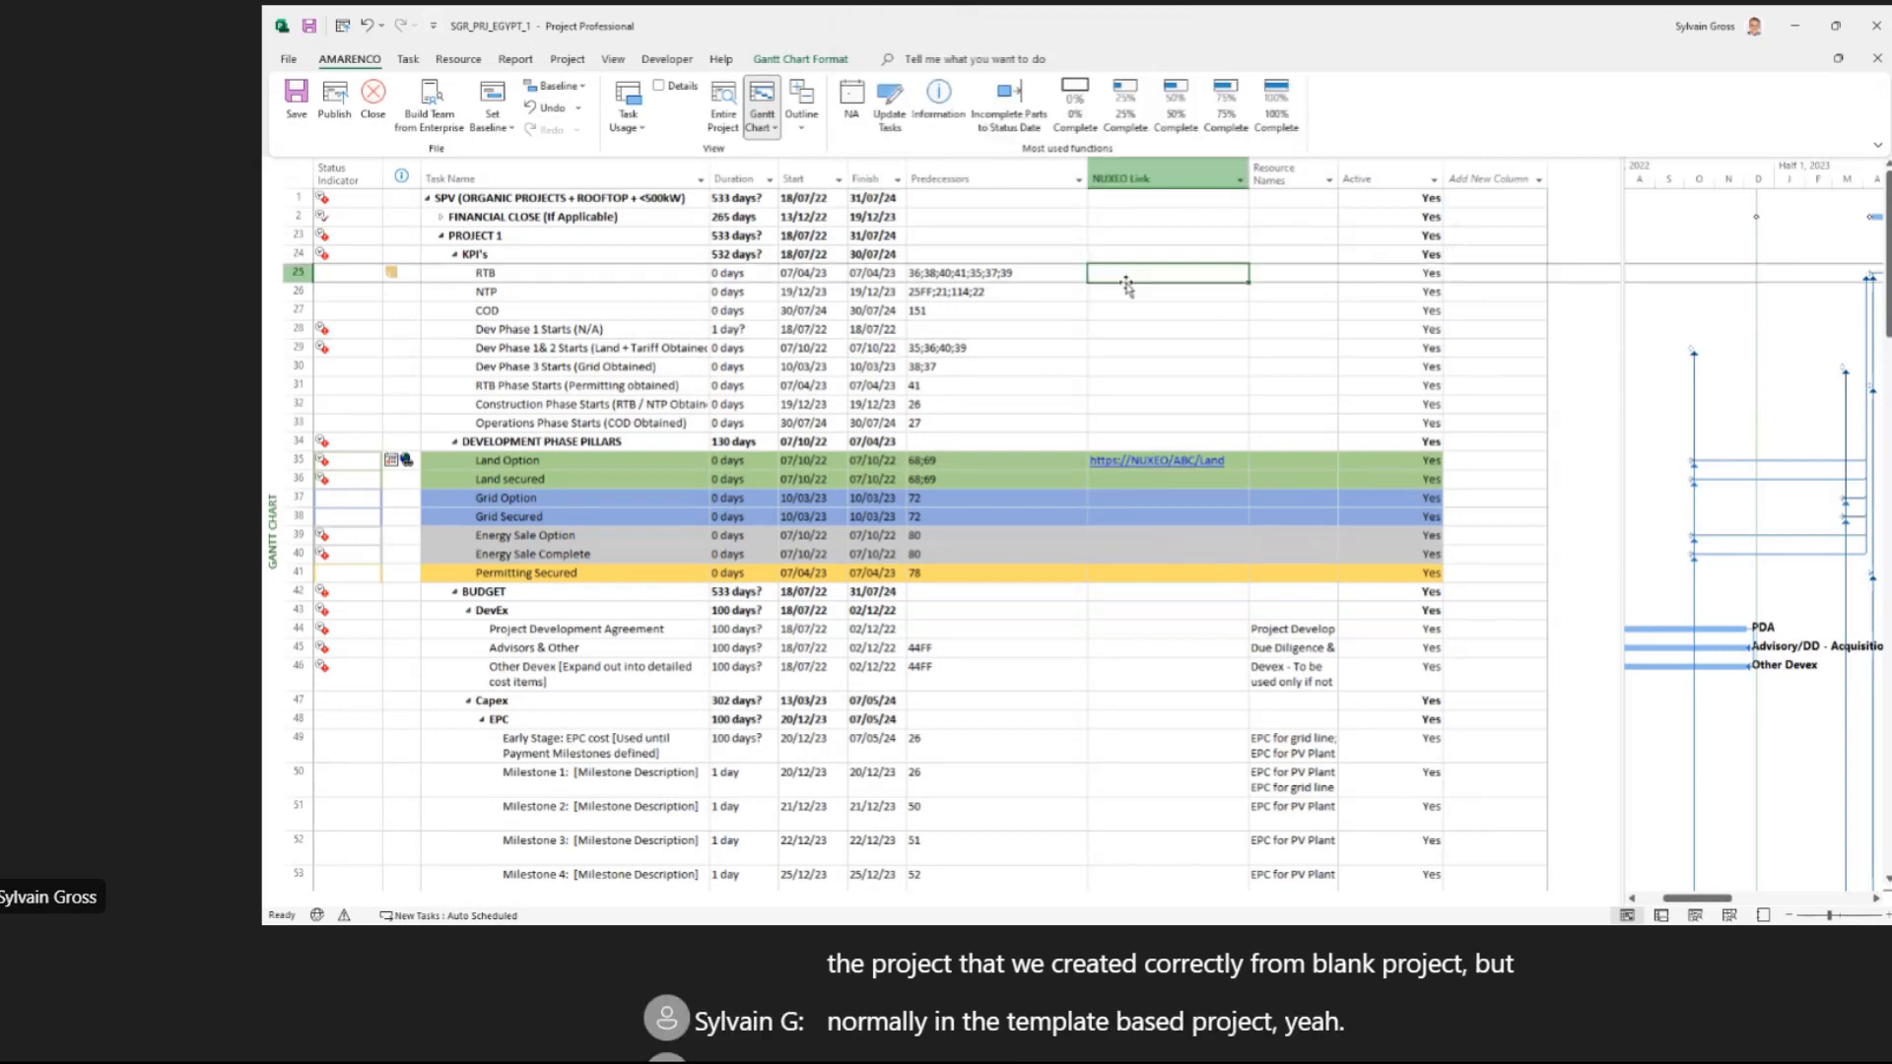
click(1125, 176)
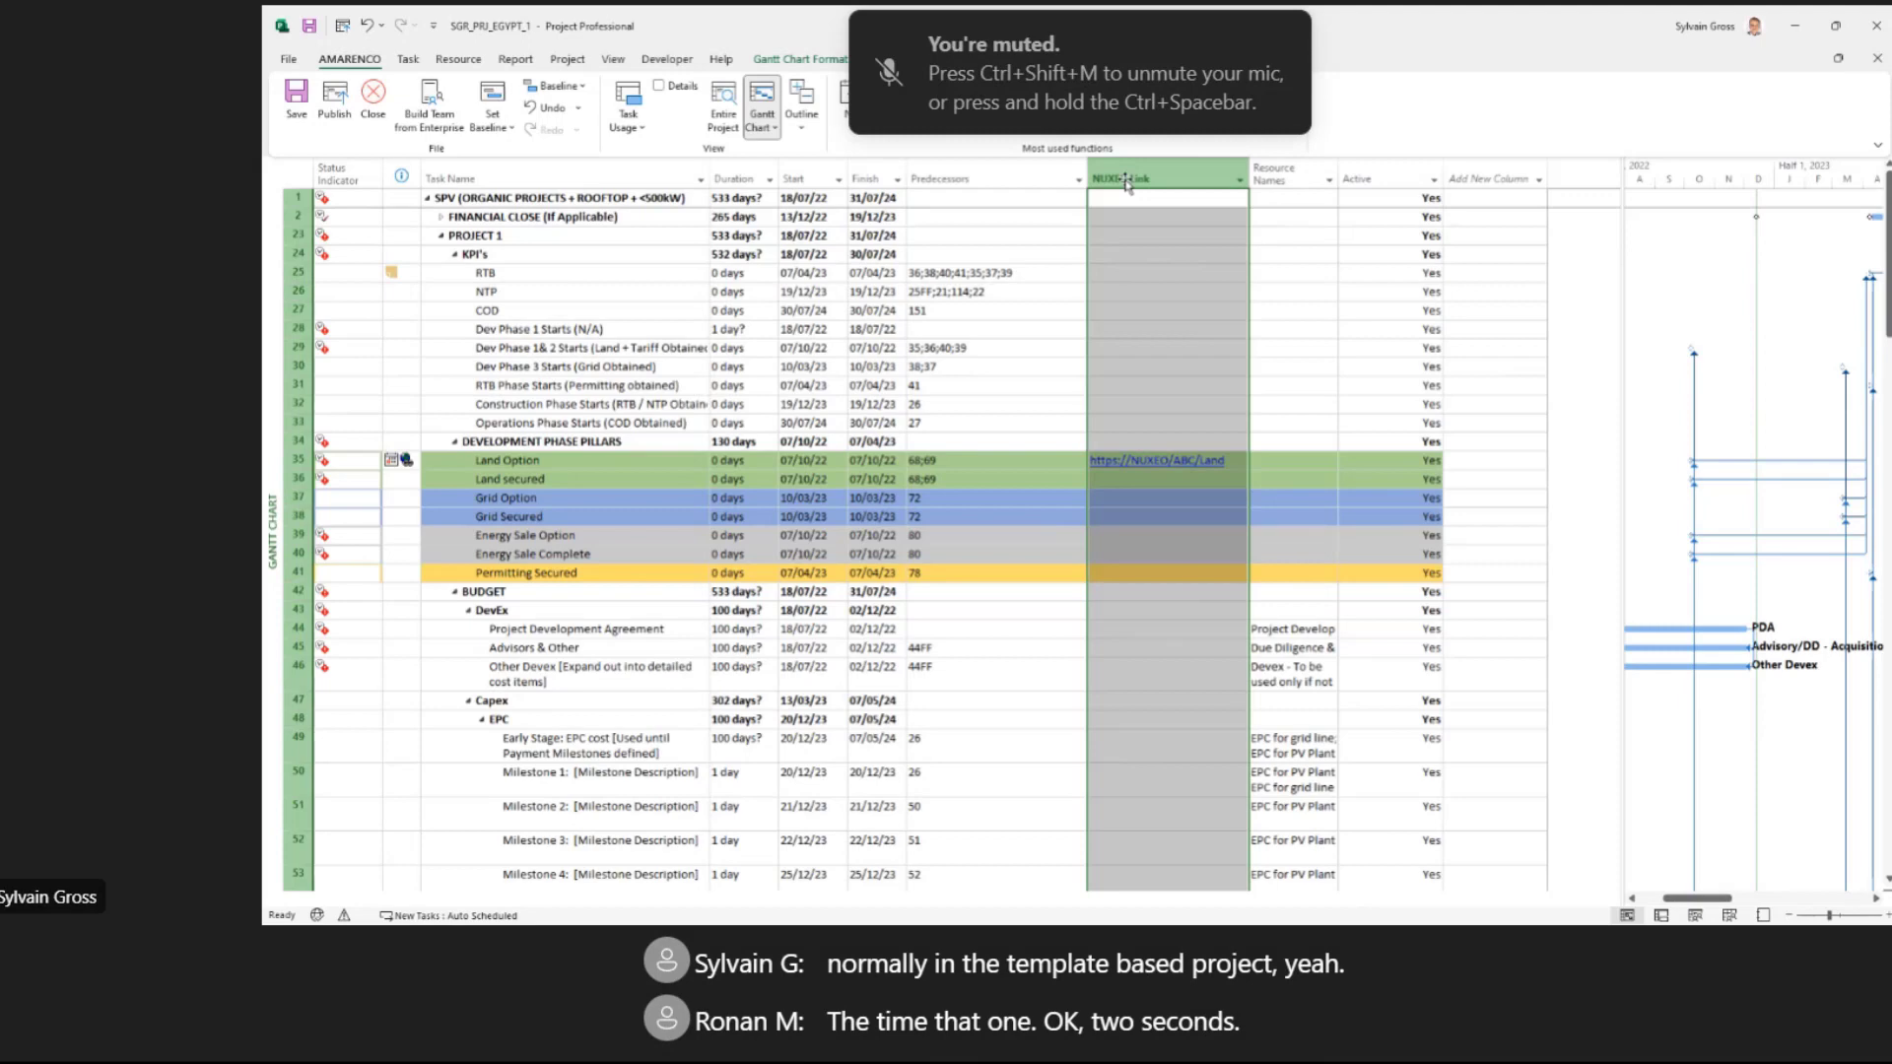
right_click(1126, 180)
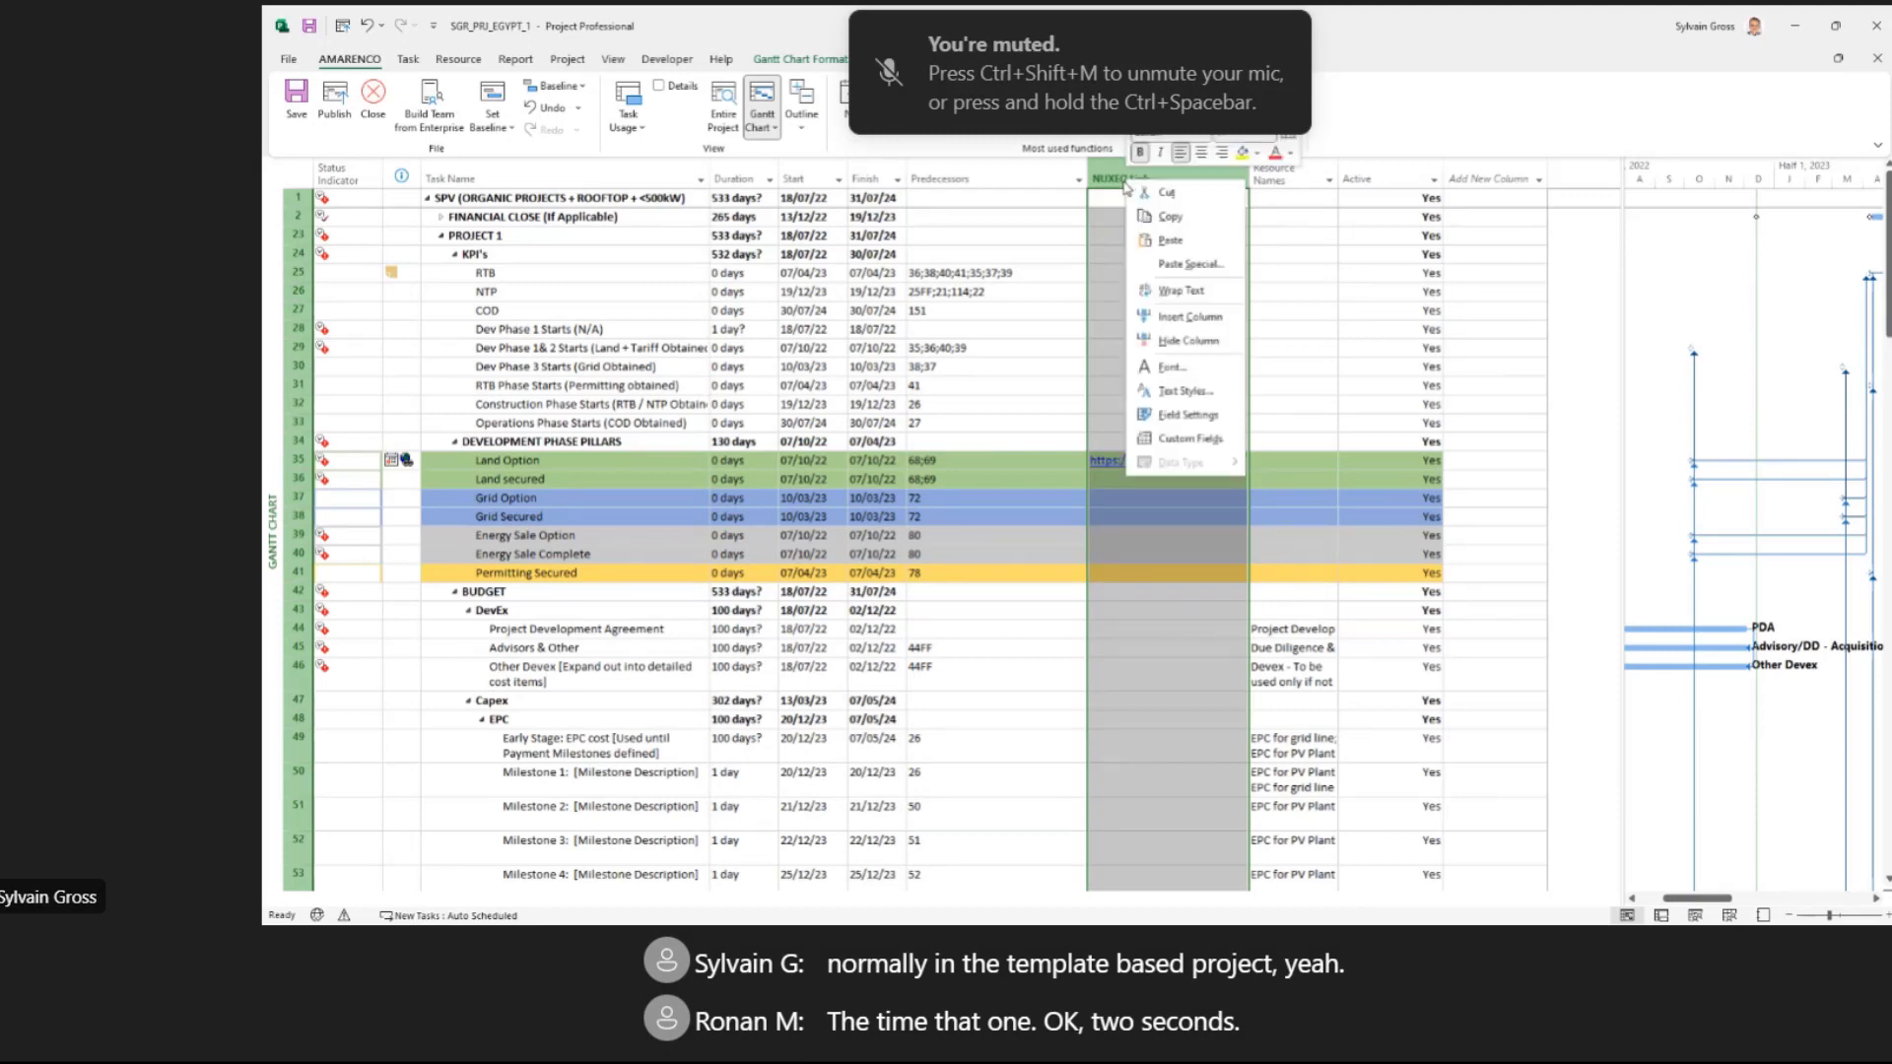
click(1187, 415)
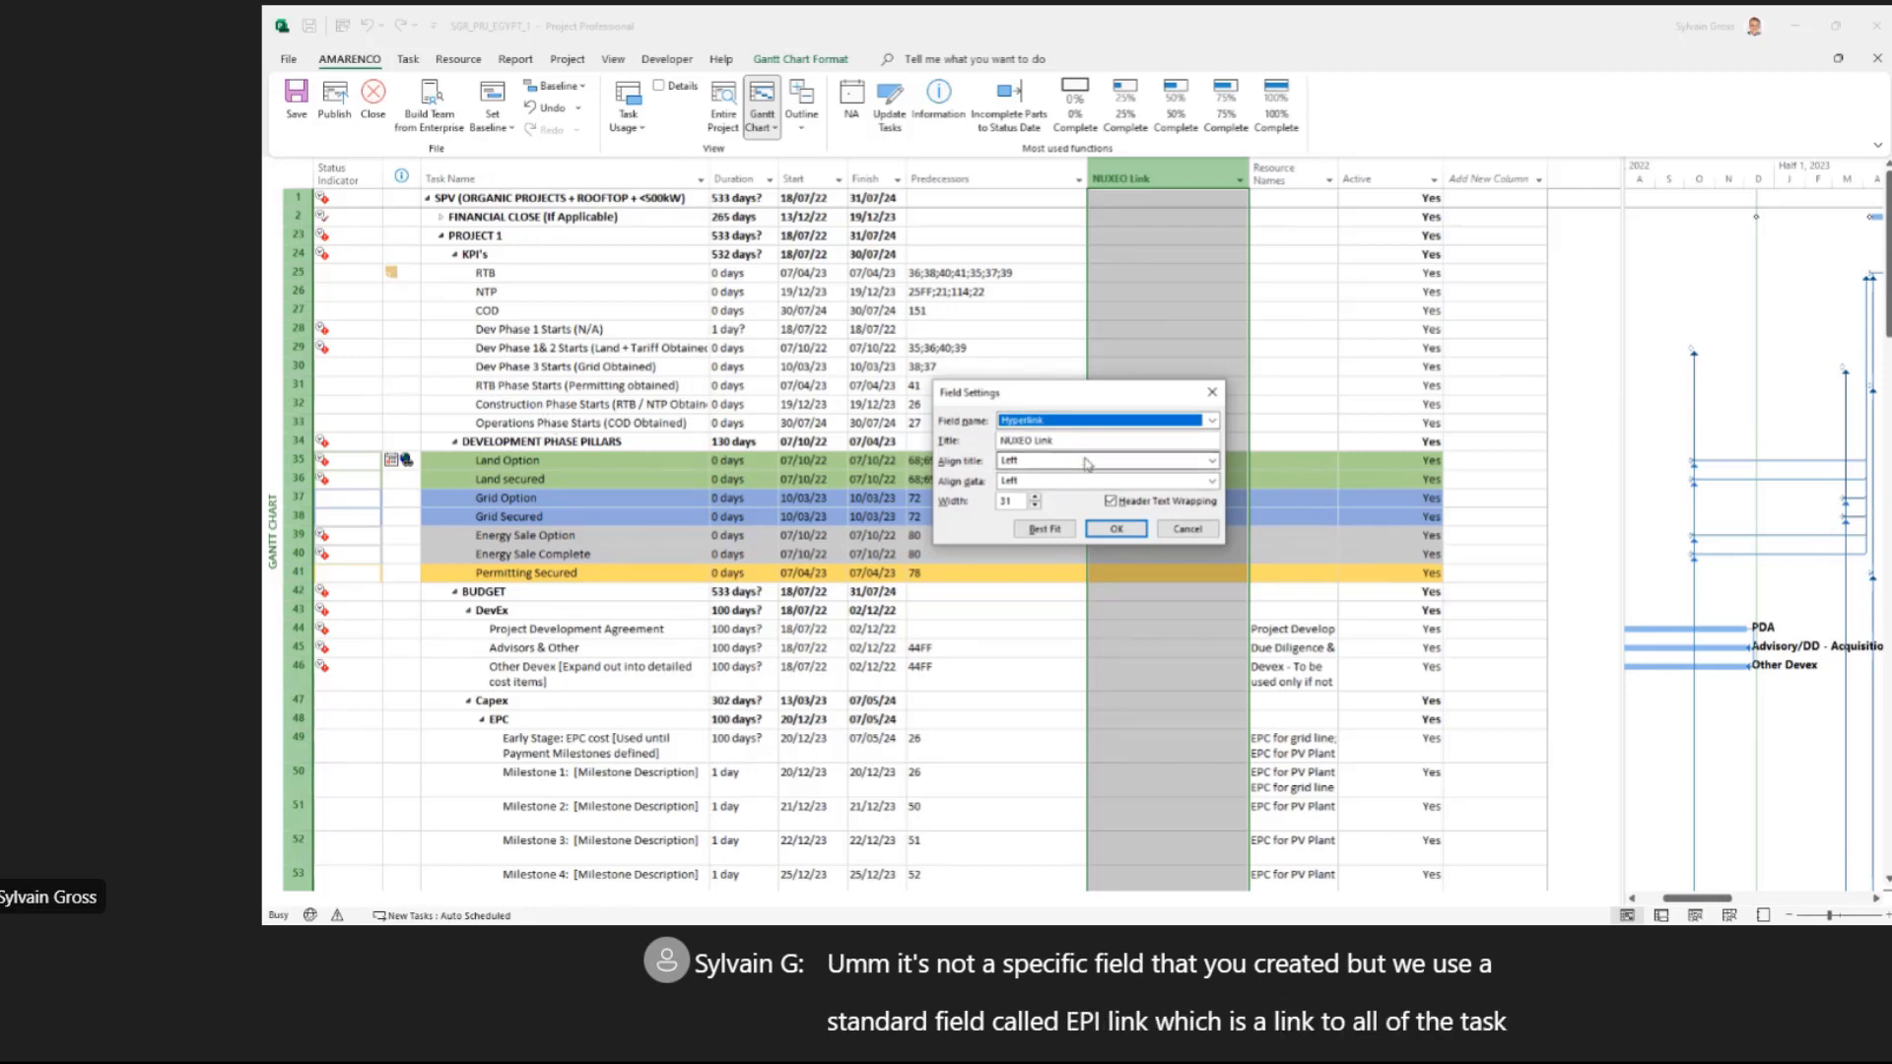
key(Tab)
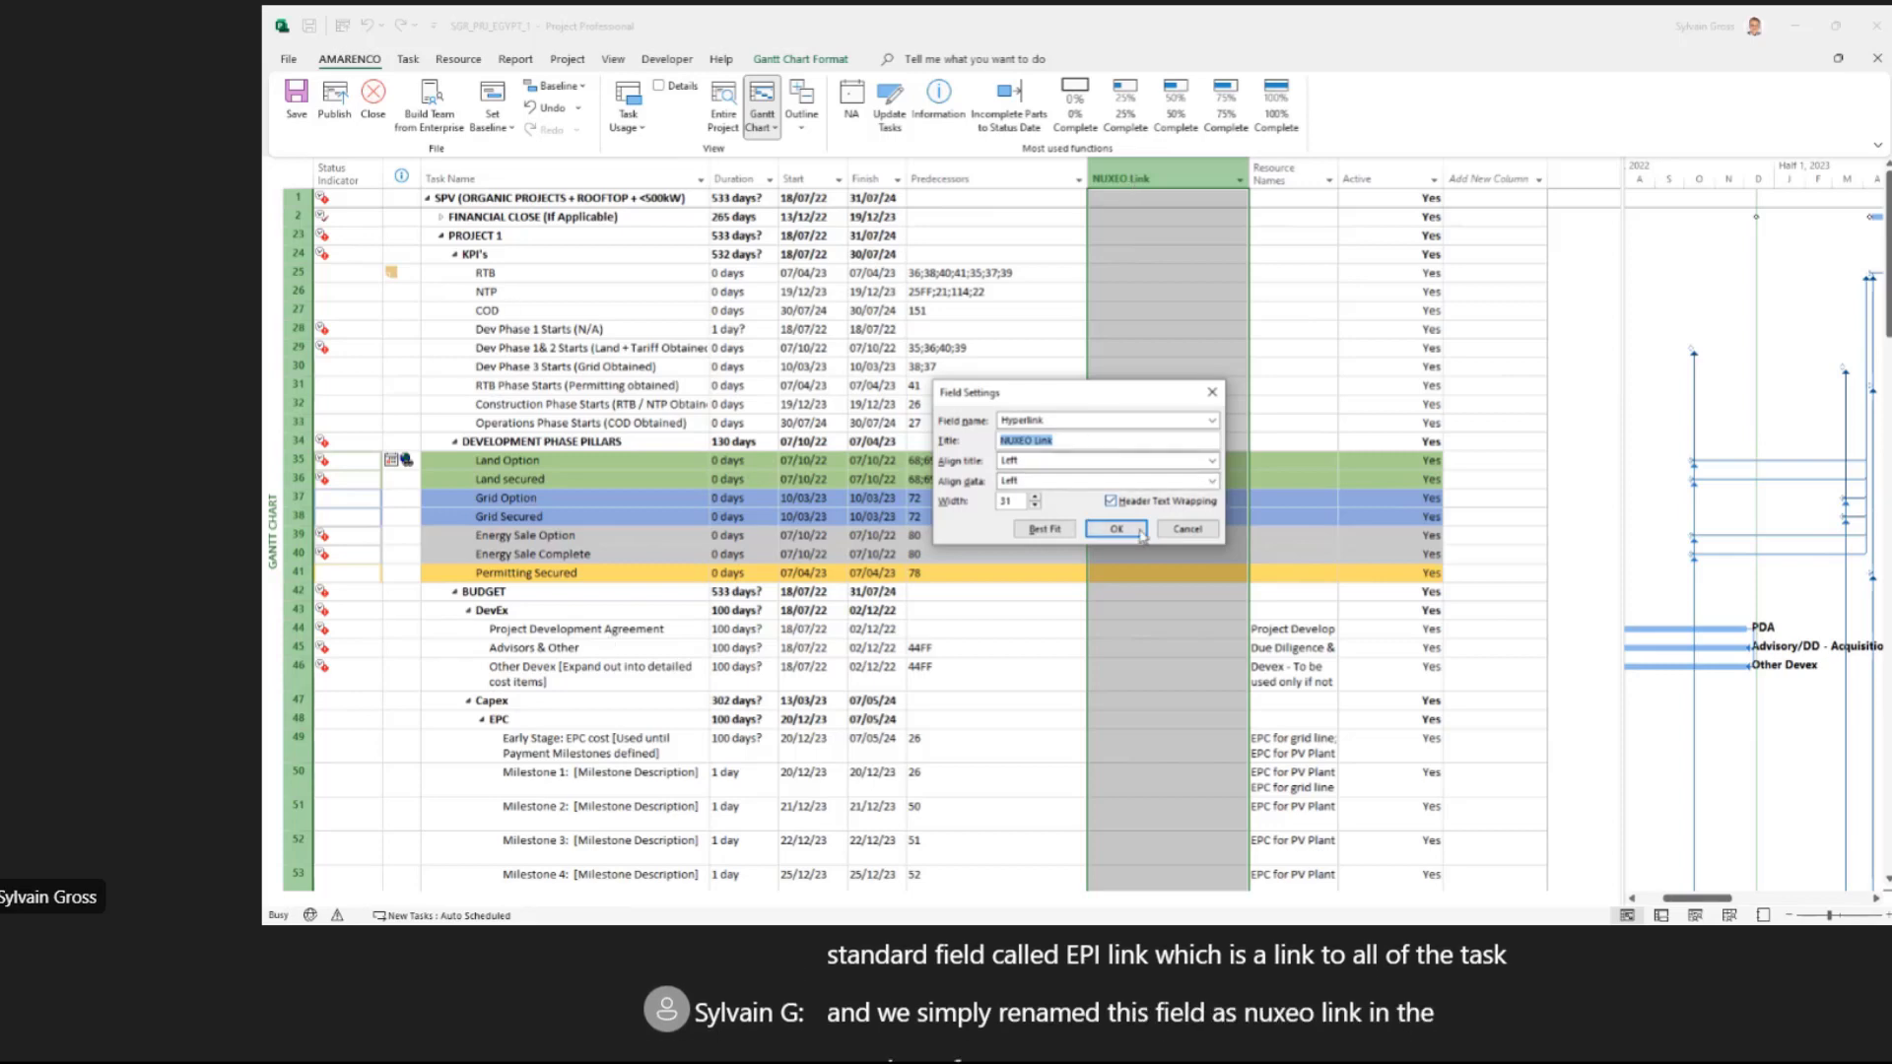
click(1195, 525)
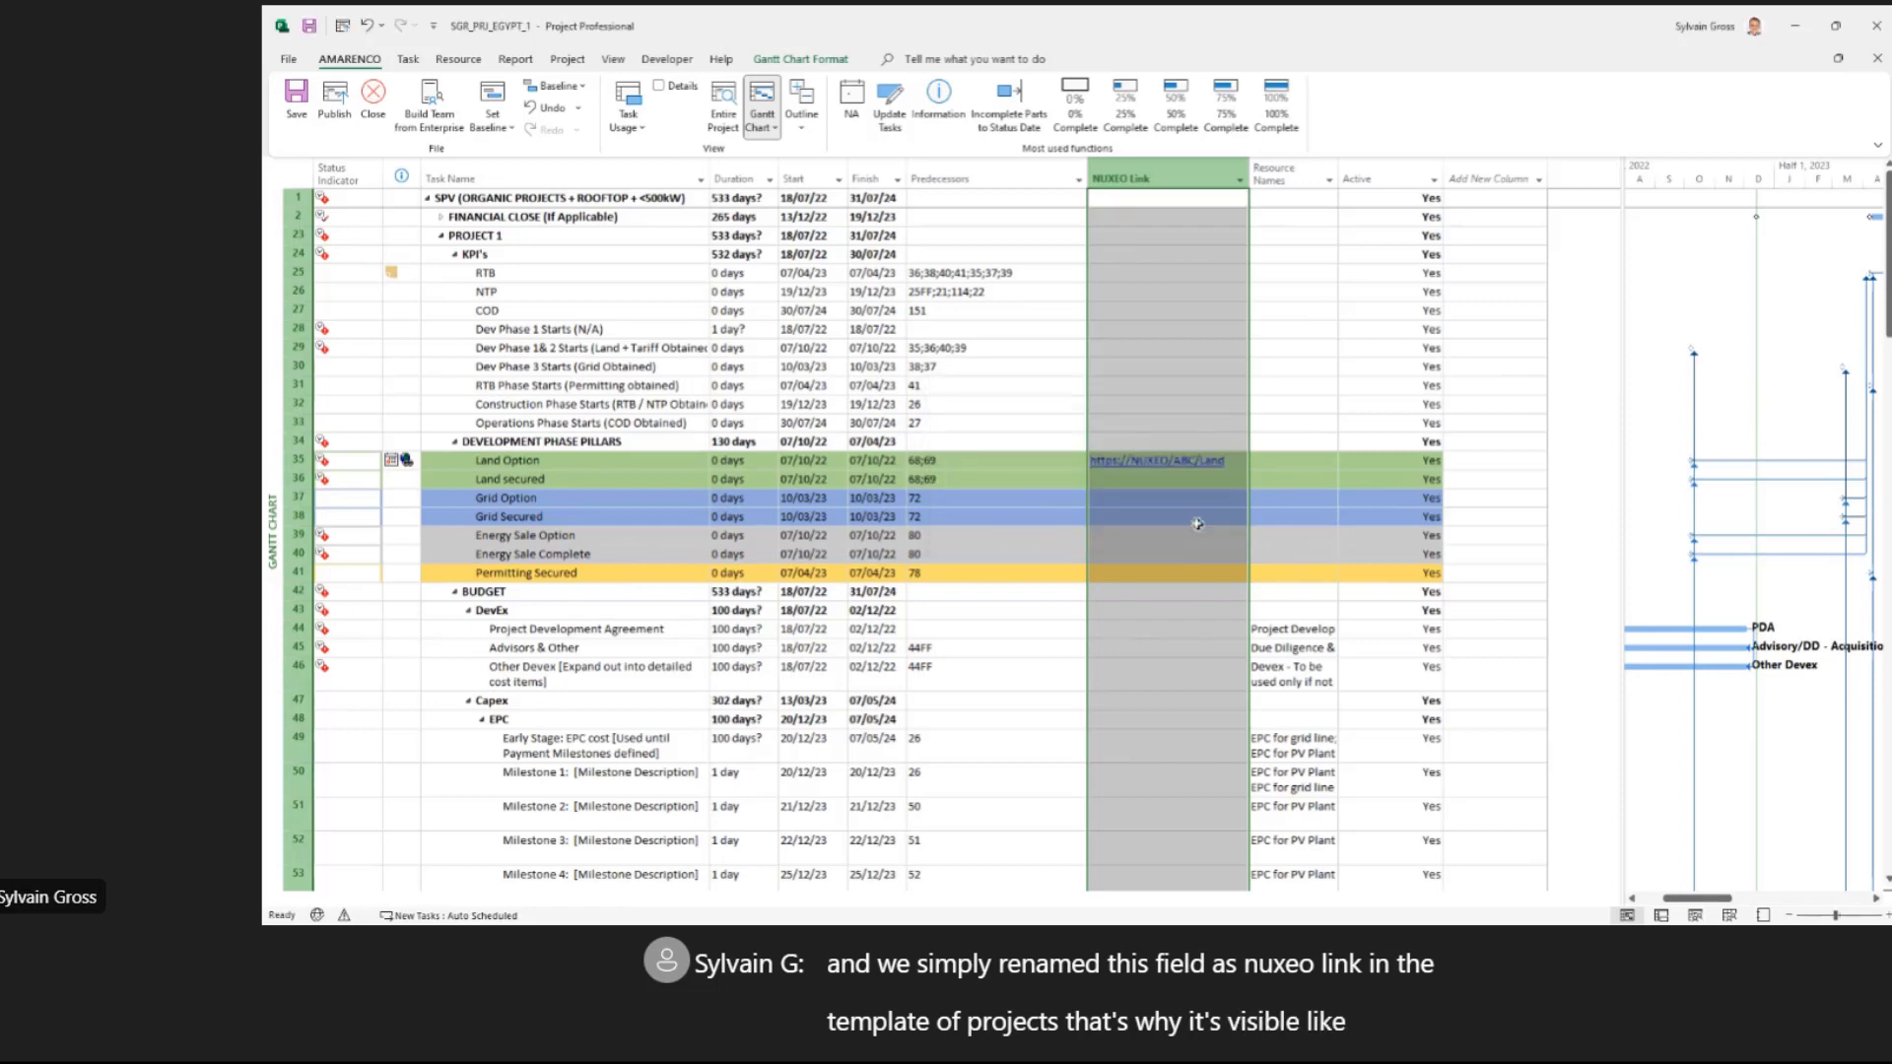
Step: Add a Hyperlink column after the Active column and go to its entry for the Land Option task
click(1497, 179)
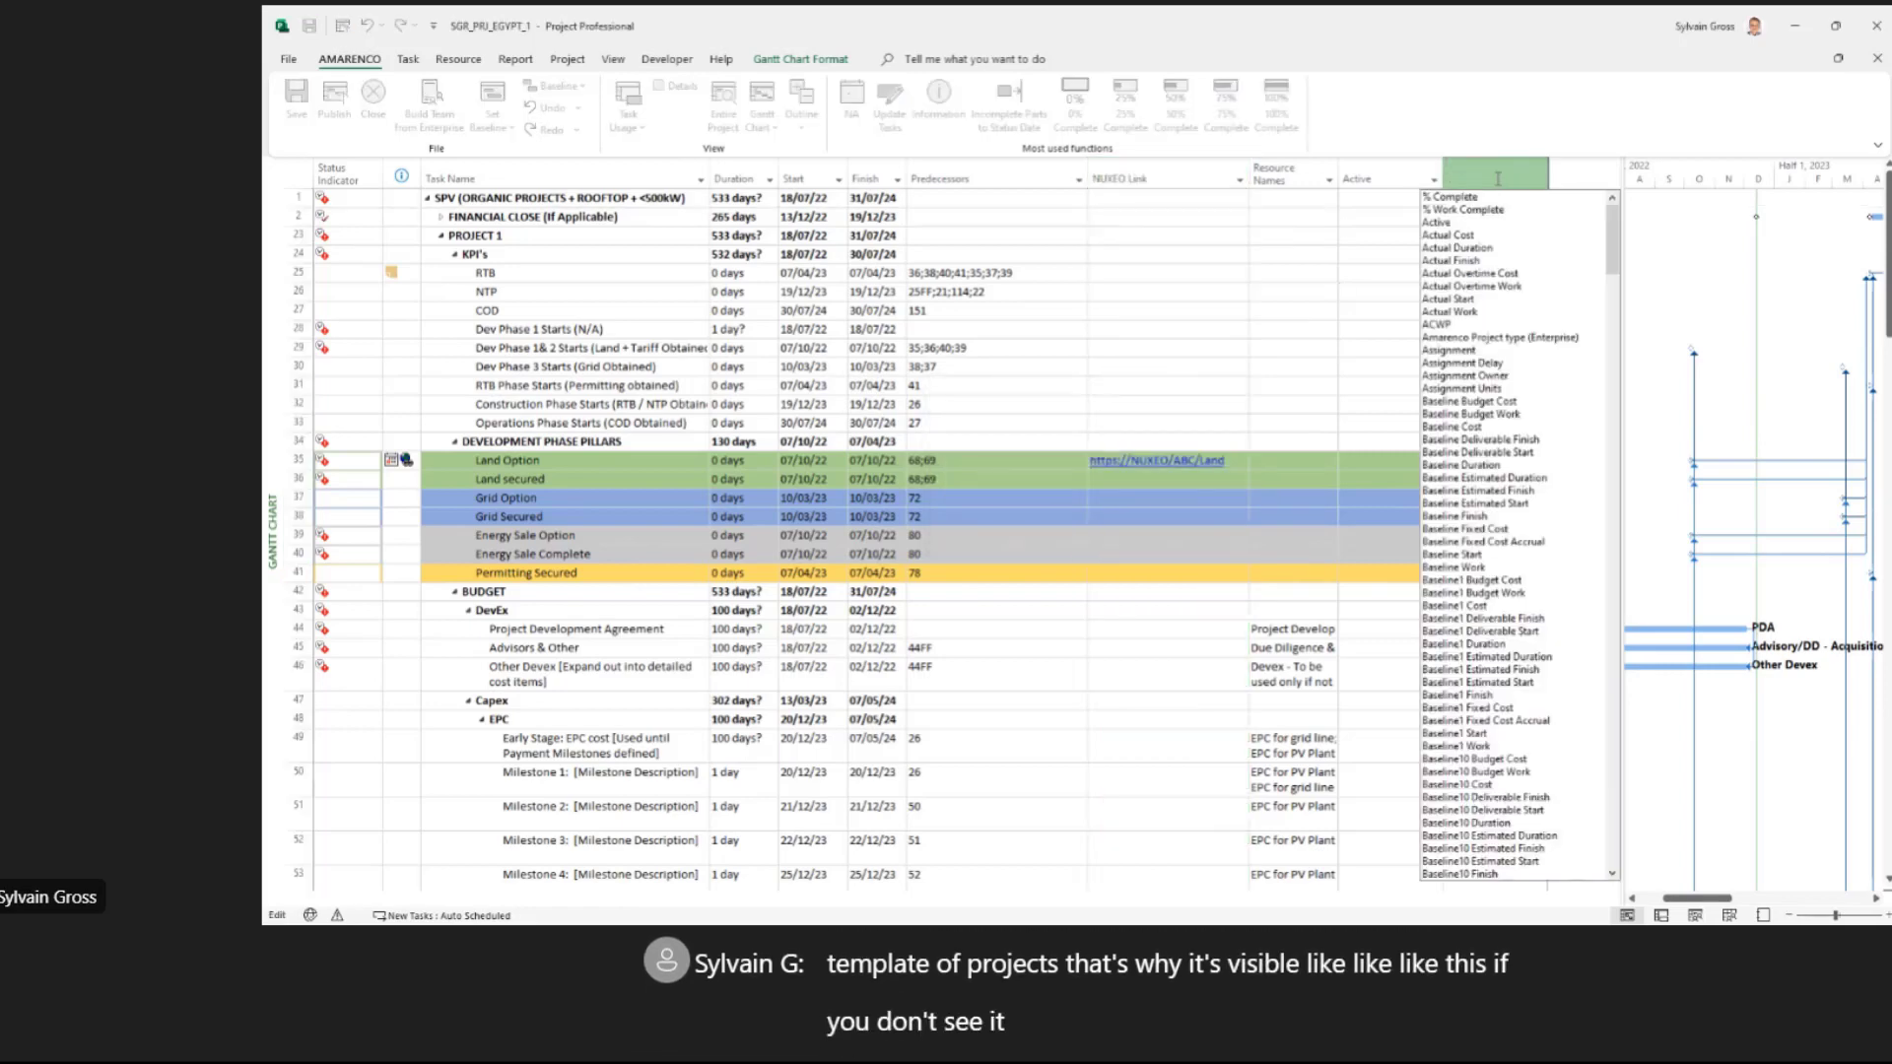
text(hy)
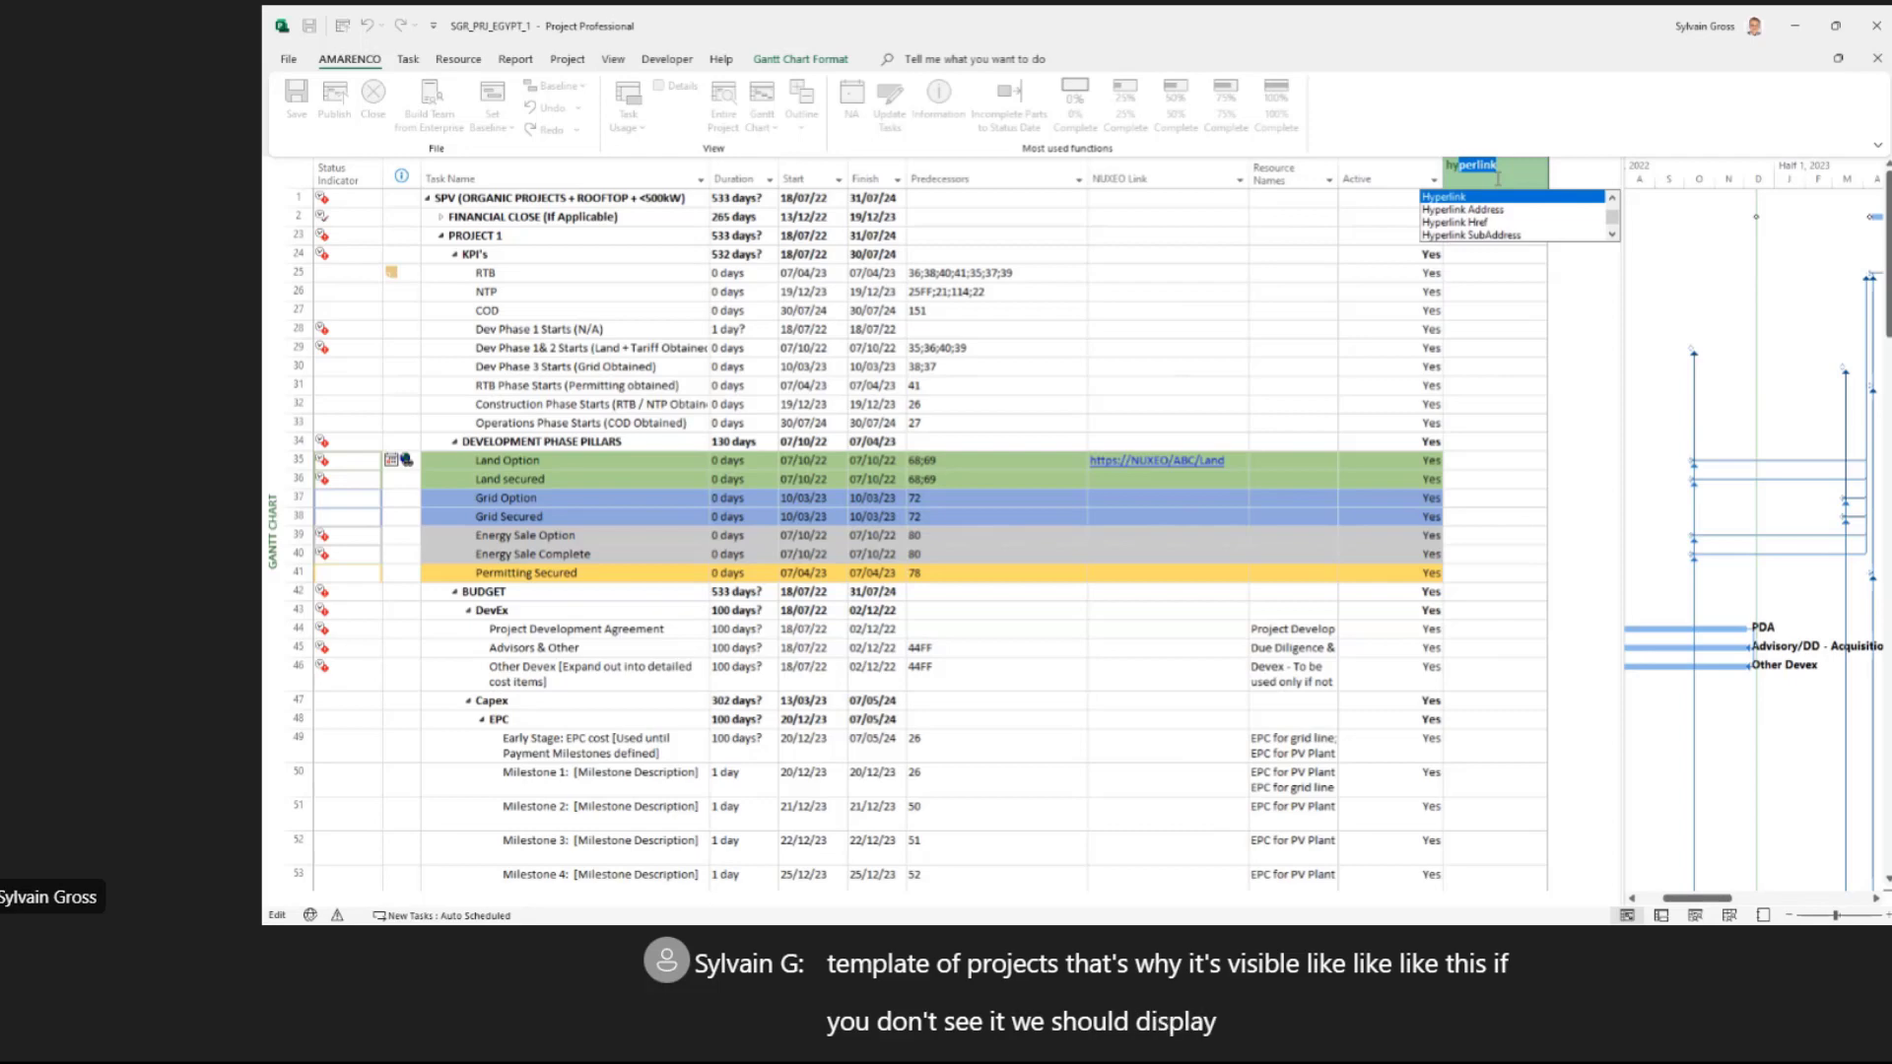
key(Return)
key(Down)
key(Down)
key(Down)
key(Down)
key(Down)
key(Down)
key(Down)
key(Down)
key(Down)
key(Down)
key(Down)
key(Down)
key(Down)
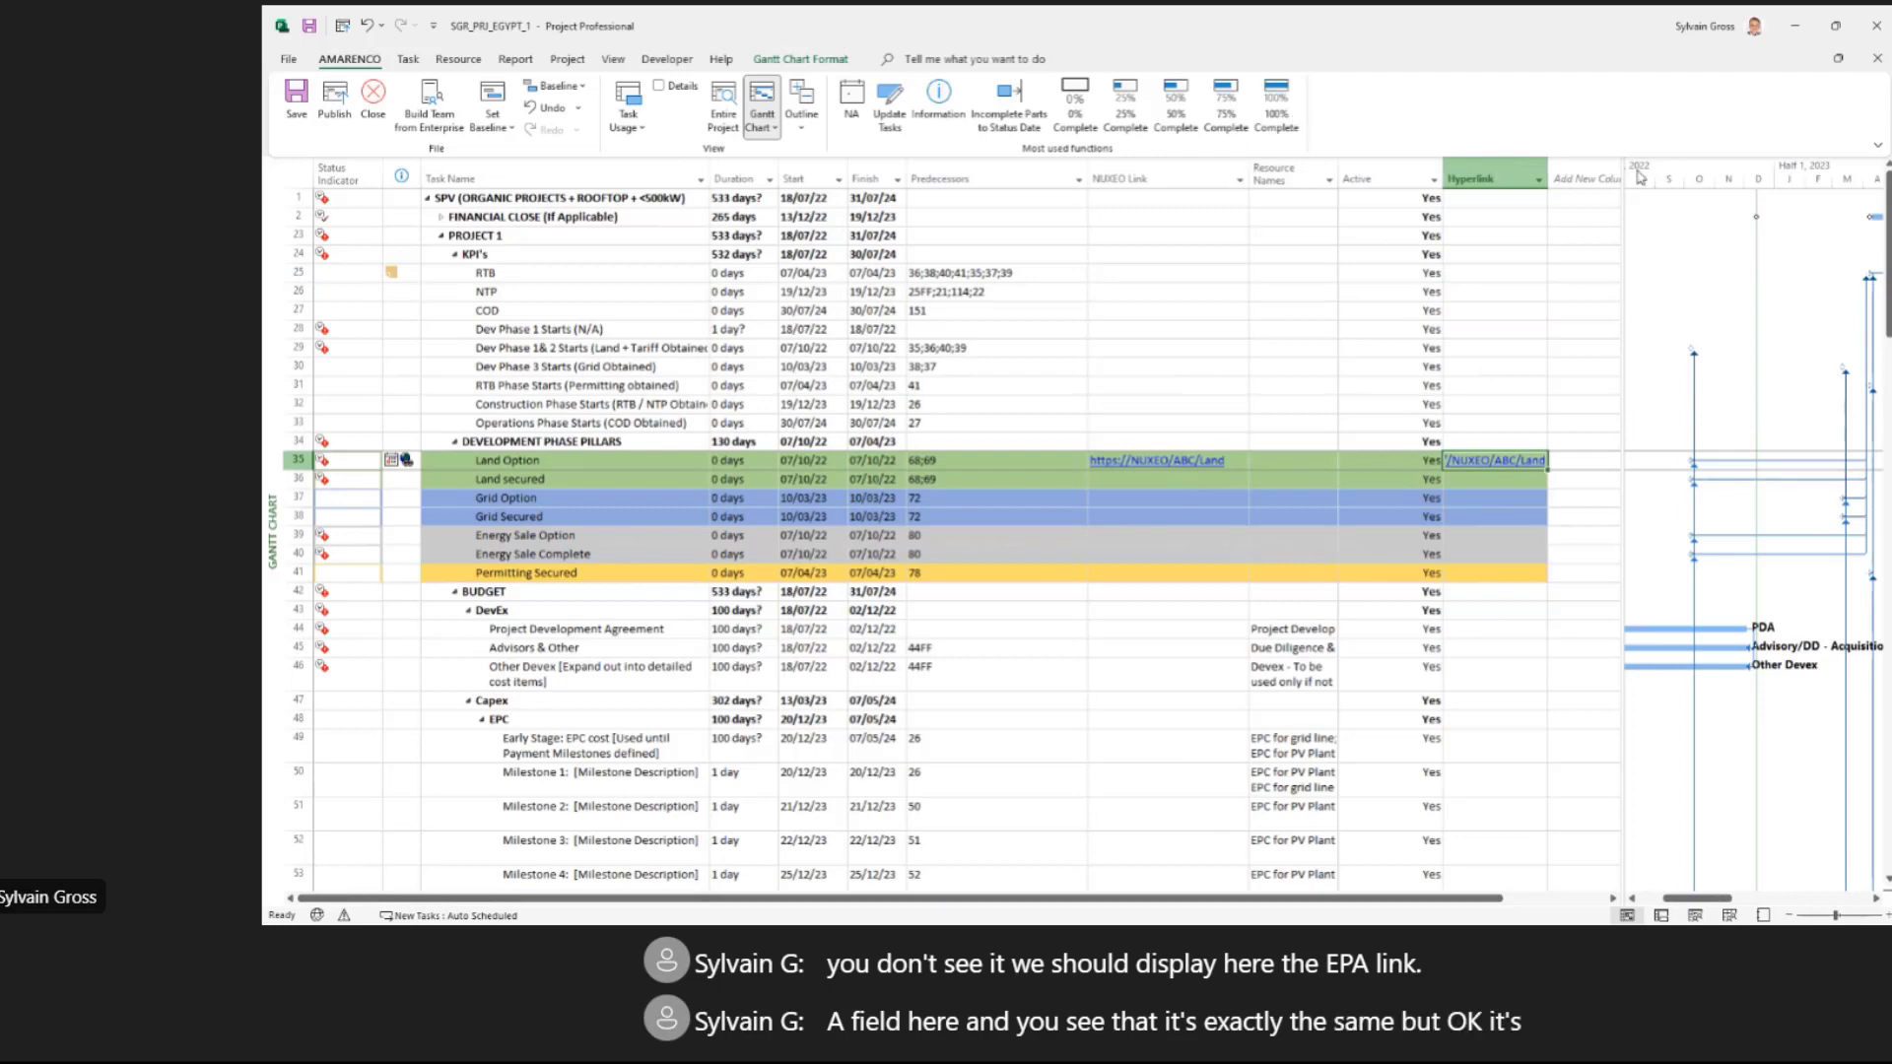
Step: Remove the added Hyperlink column from the task table
click(1490, 176)
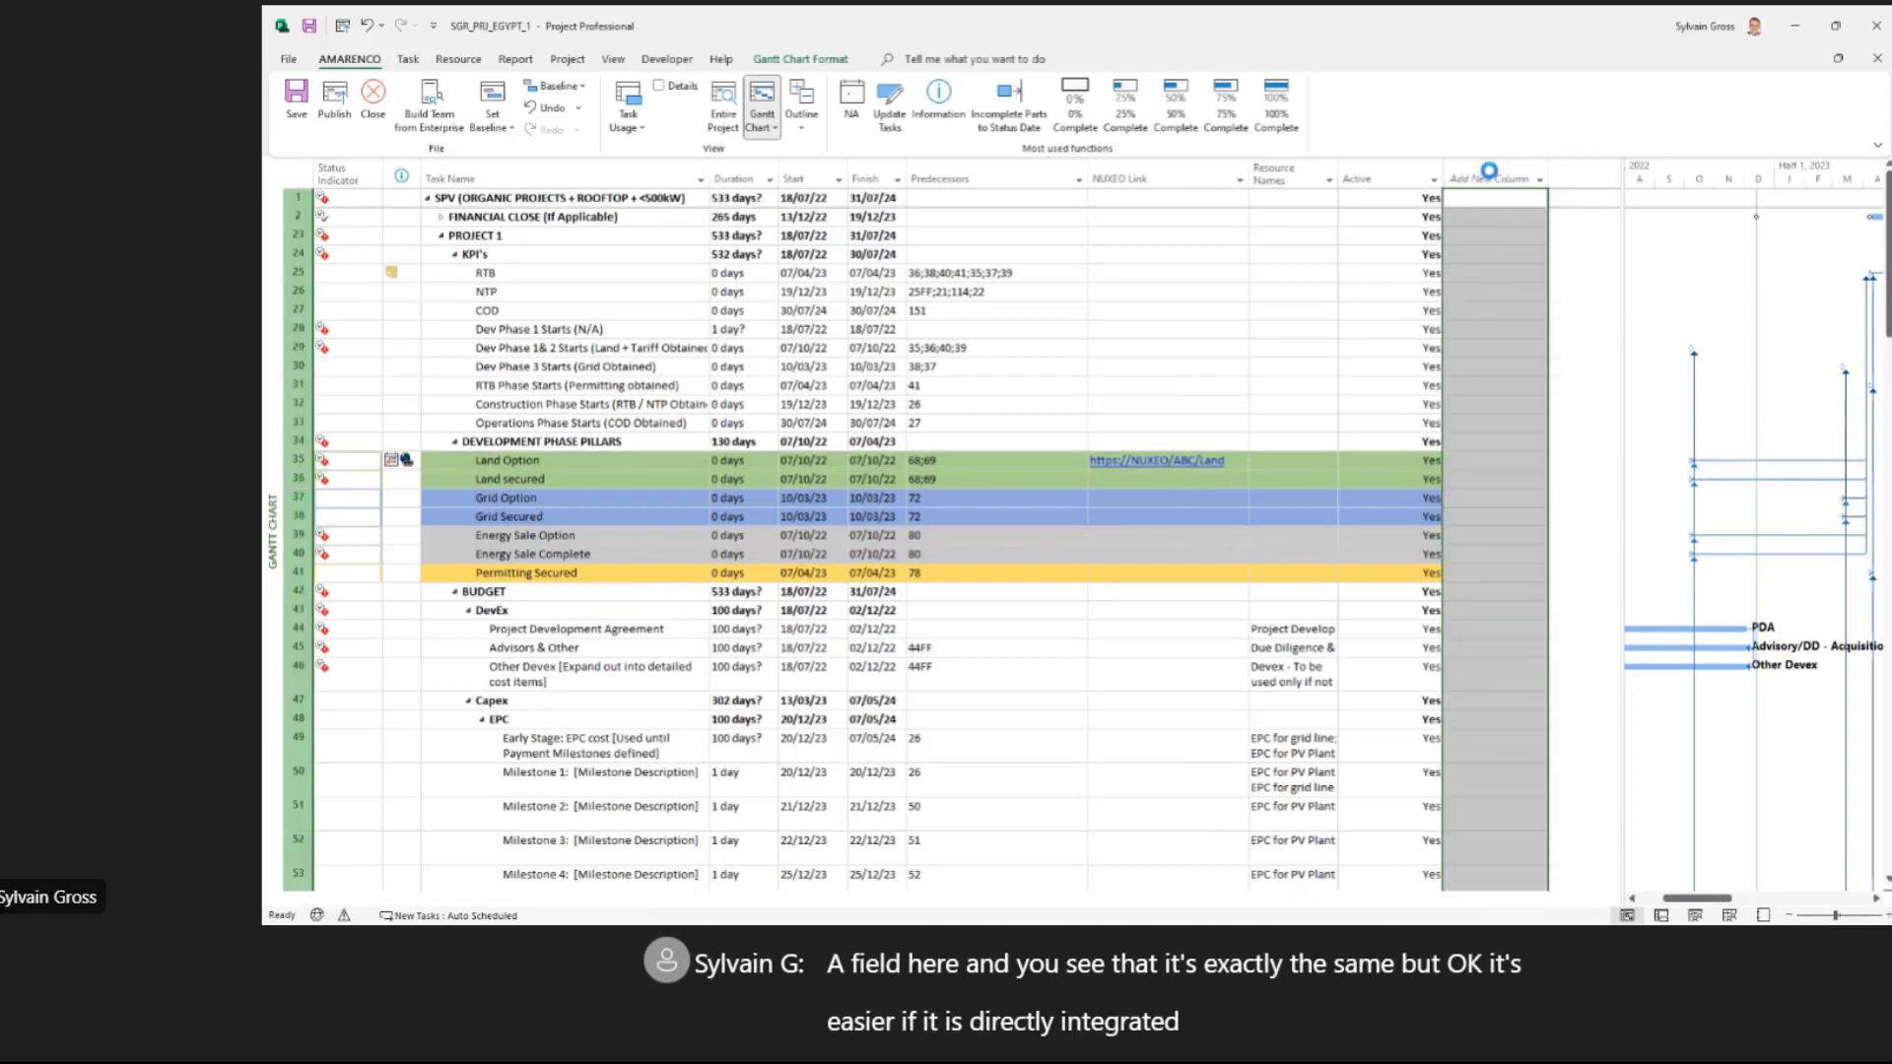
key(Delete)
key(Home)
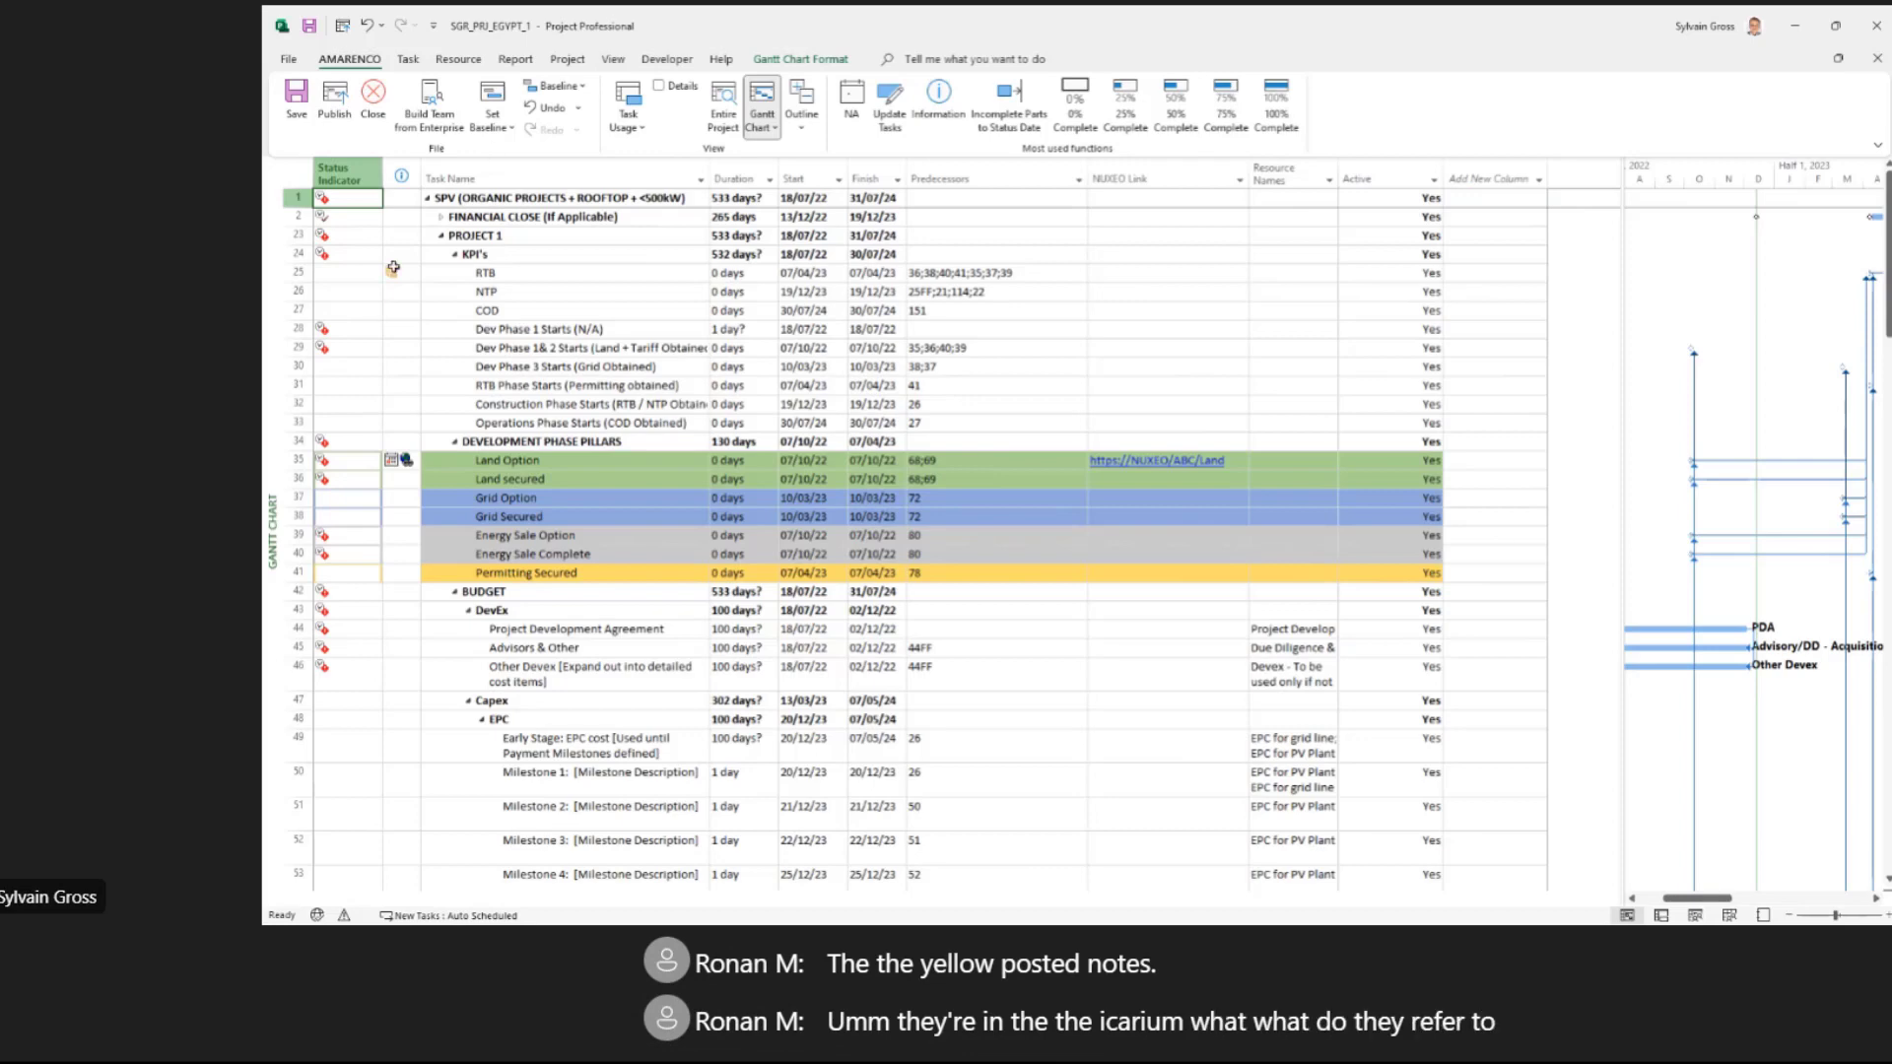
Step: Open the notes of the RTB task under KPI's in Task Information
mouse_move(393, 270)
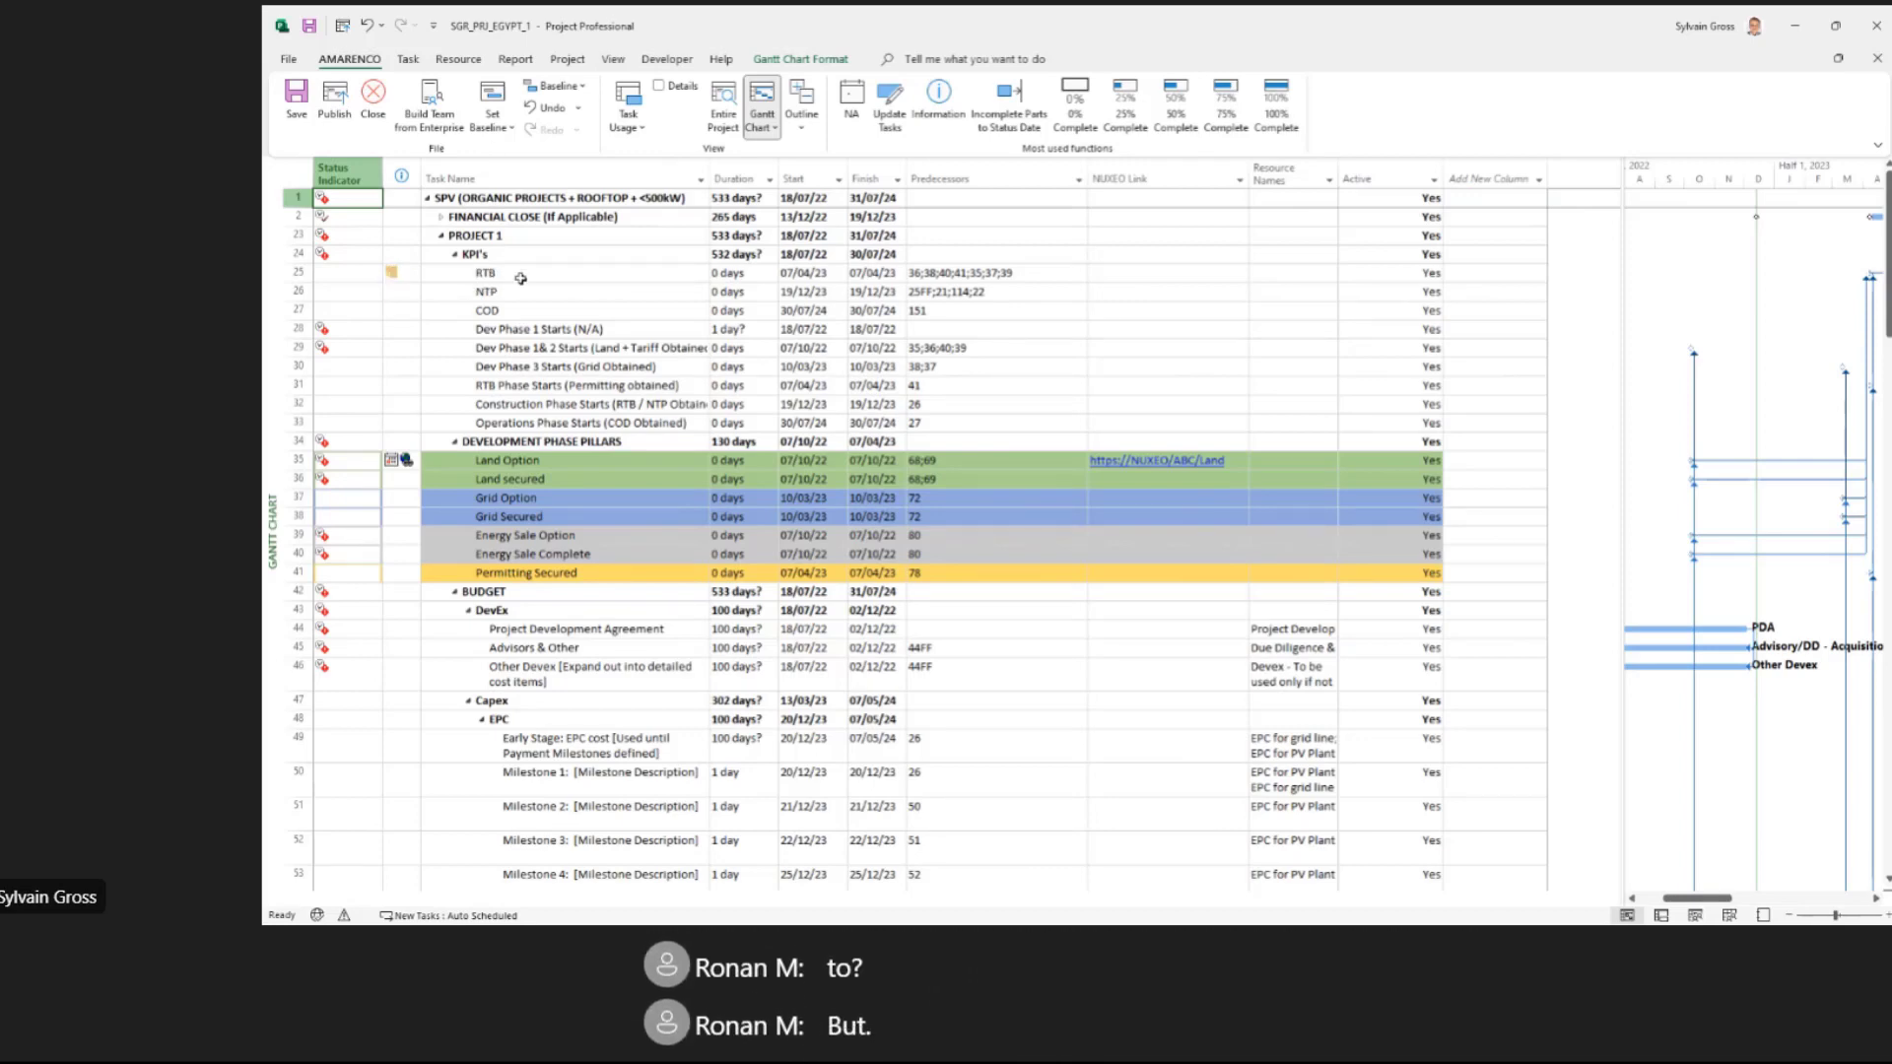
double_click(525, 272)
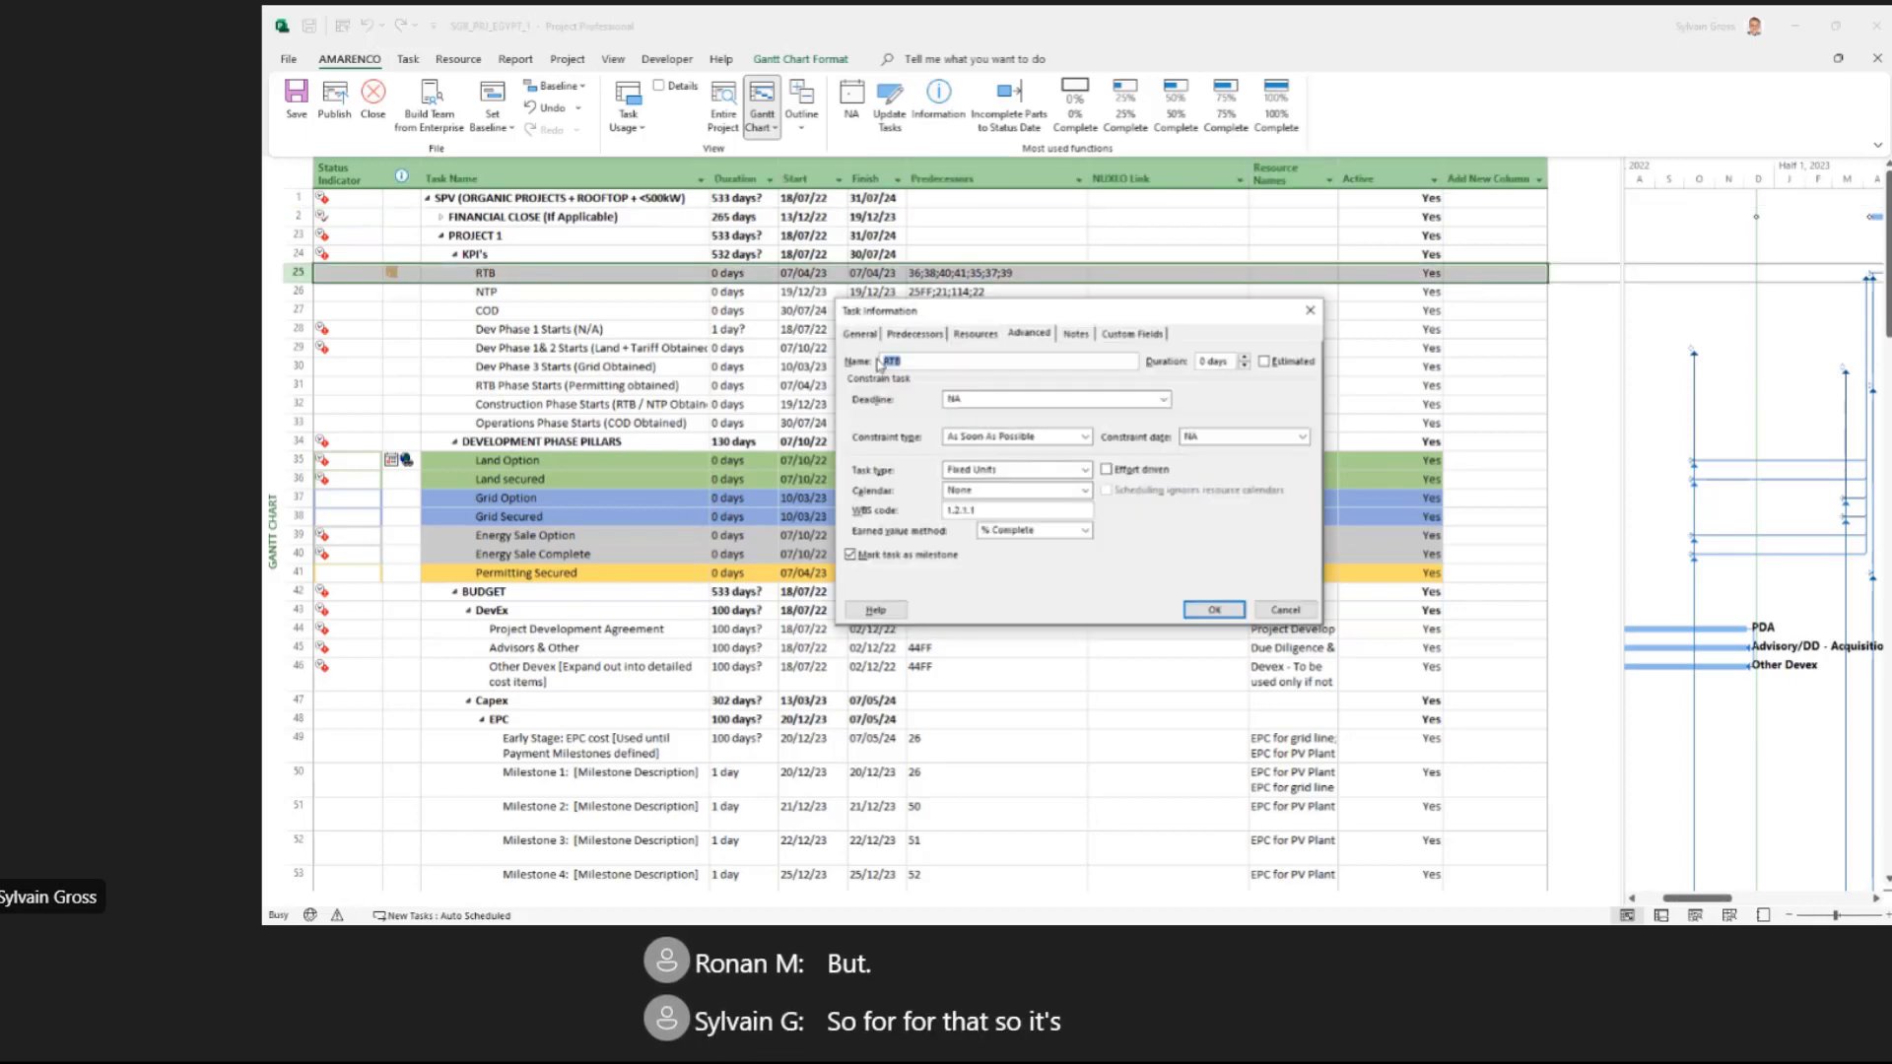
click(1075, 333)
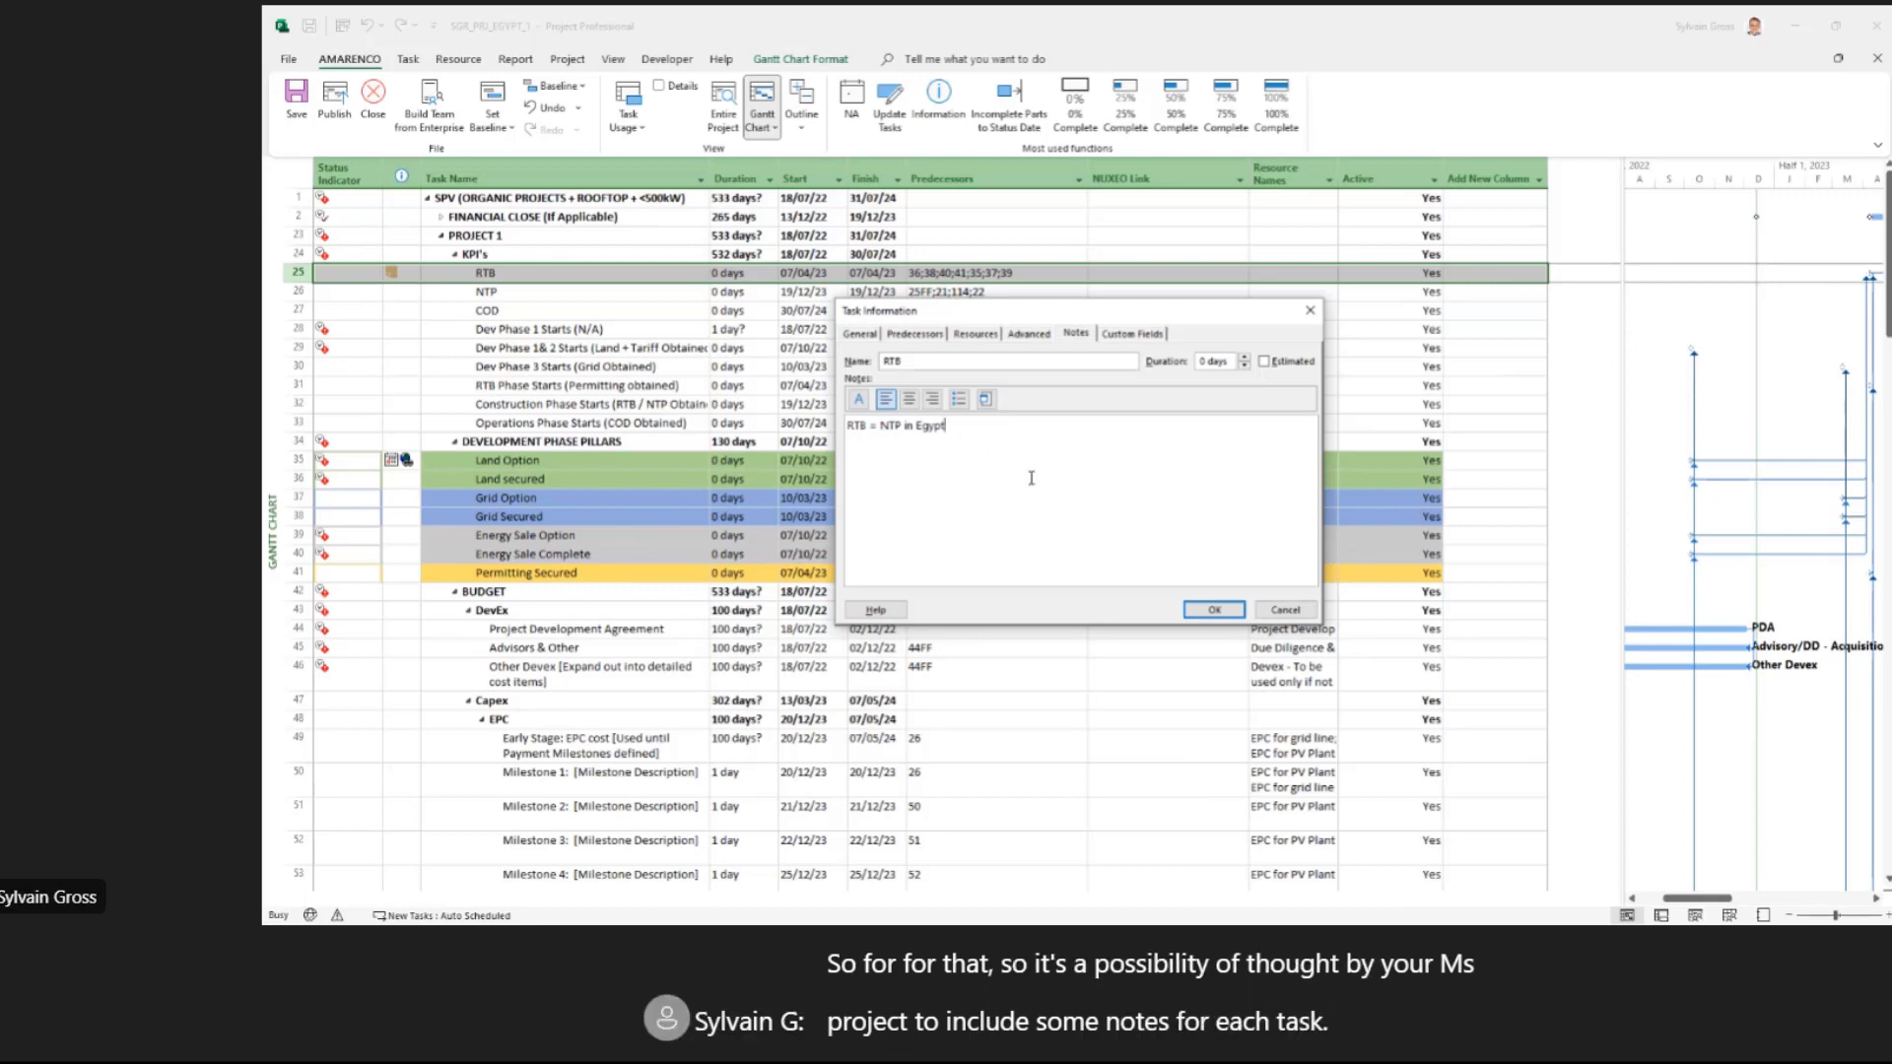
Step: Highlight the note text of the RTB task for review, and leave Task Information without applying changes
drag(1053, 448, 766, 426)
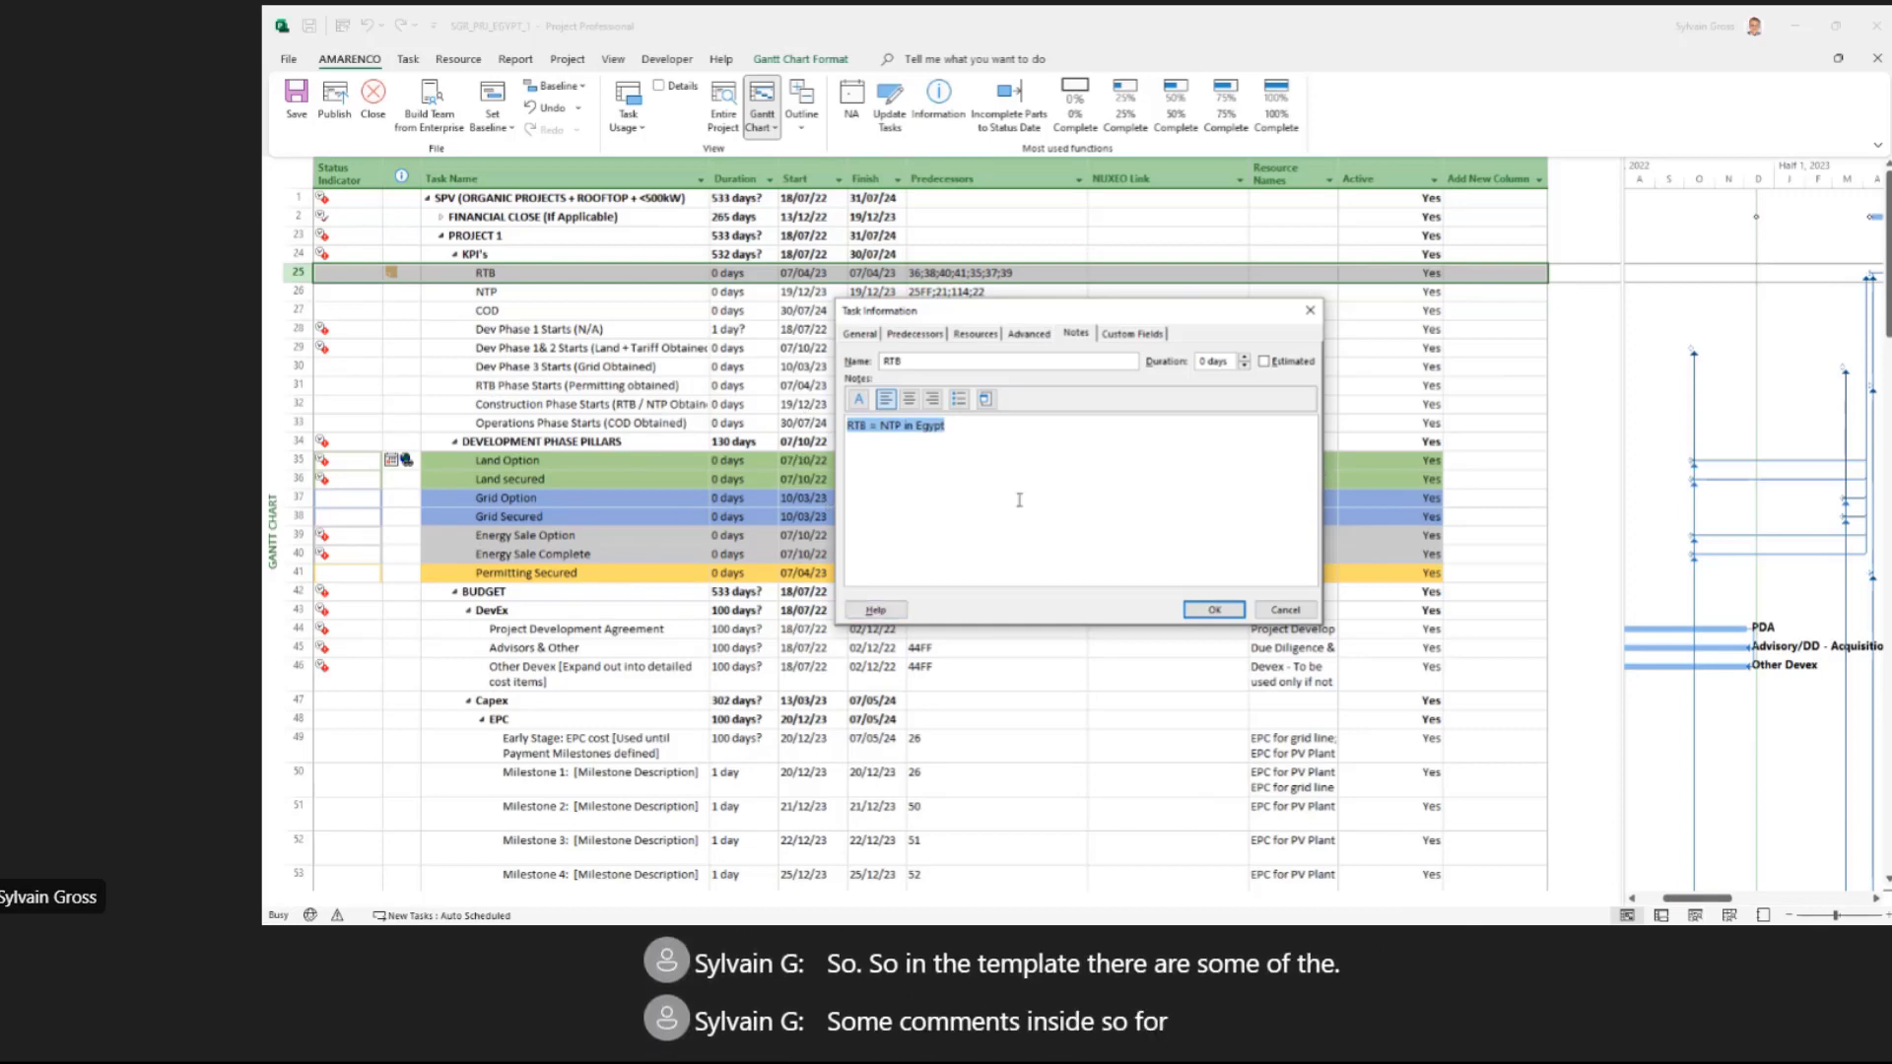
click(1011, 438)
drag(903, 426, 846, 425)
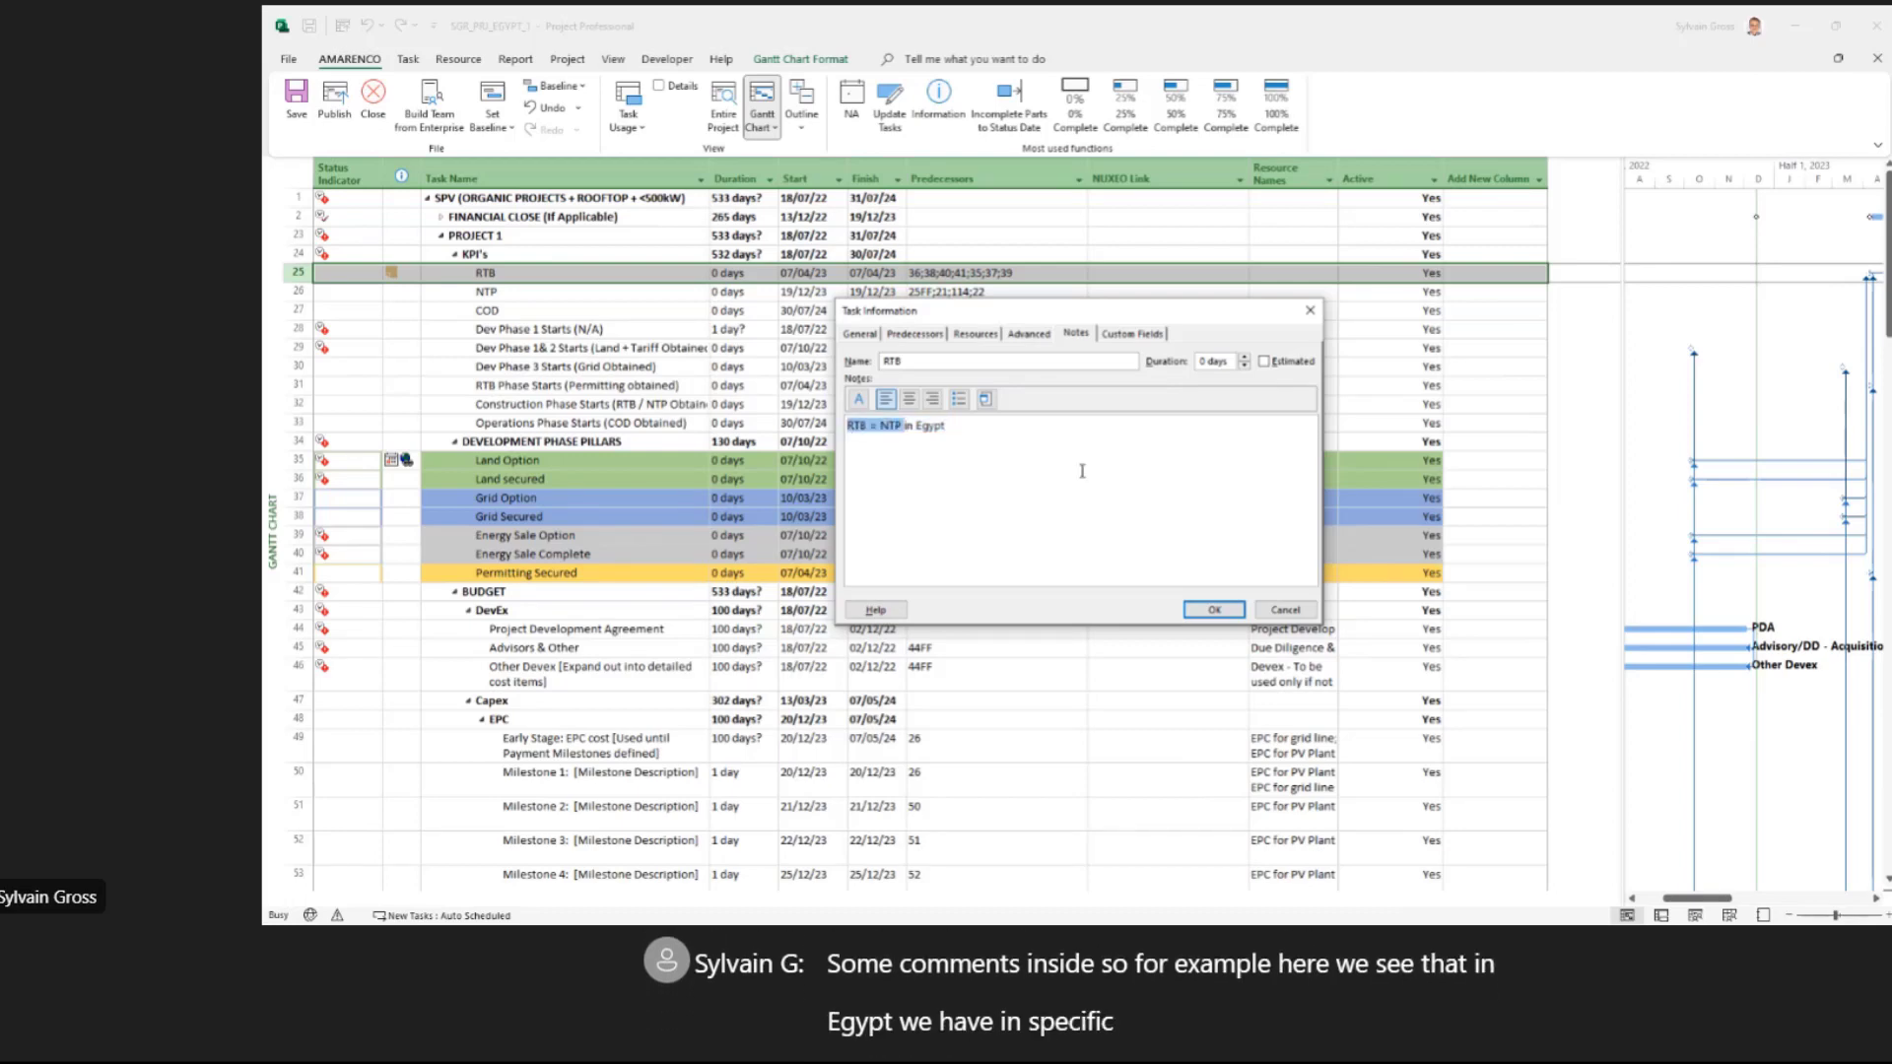
click(931, 483)
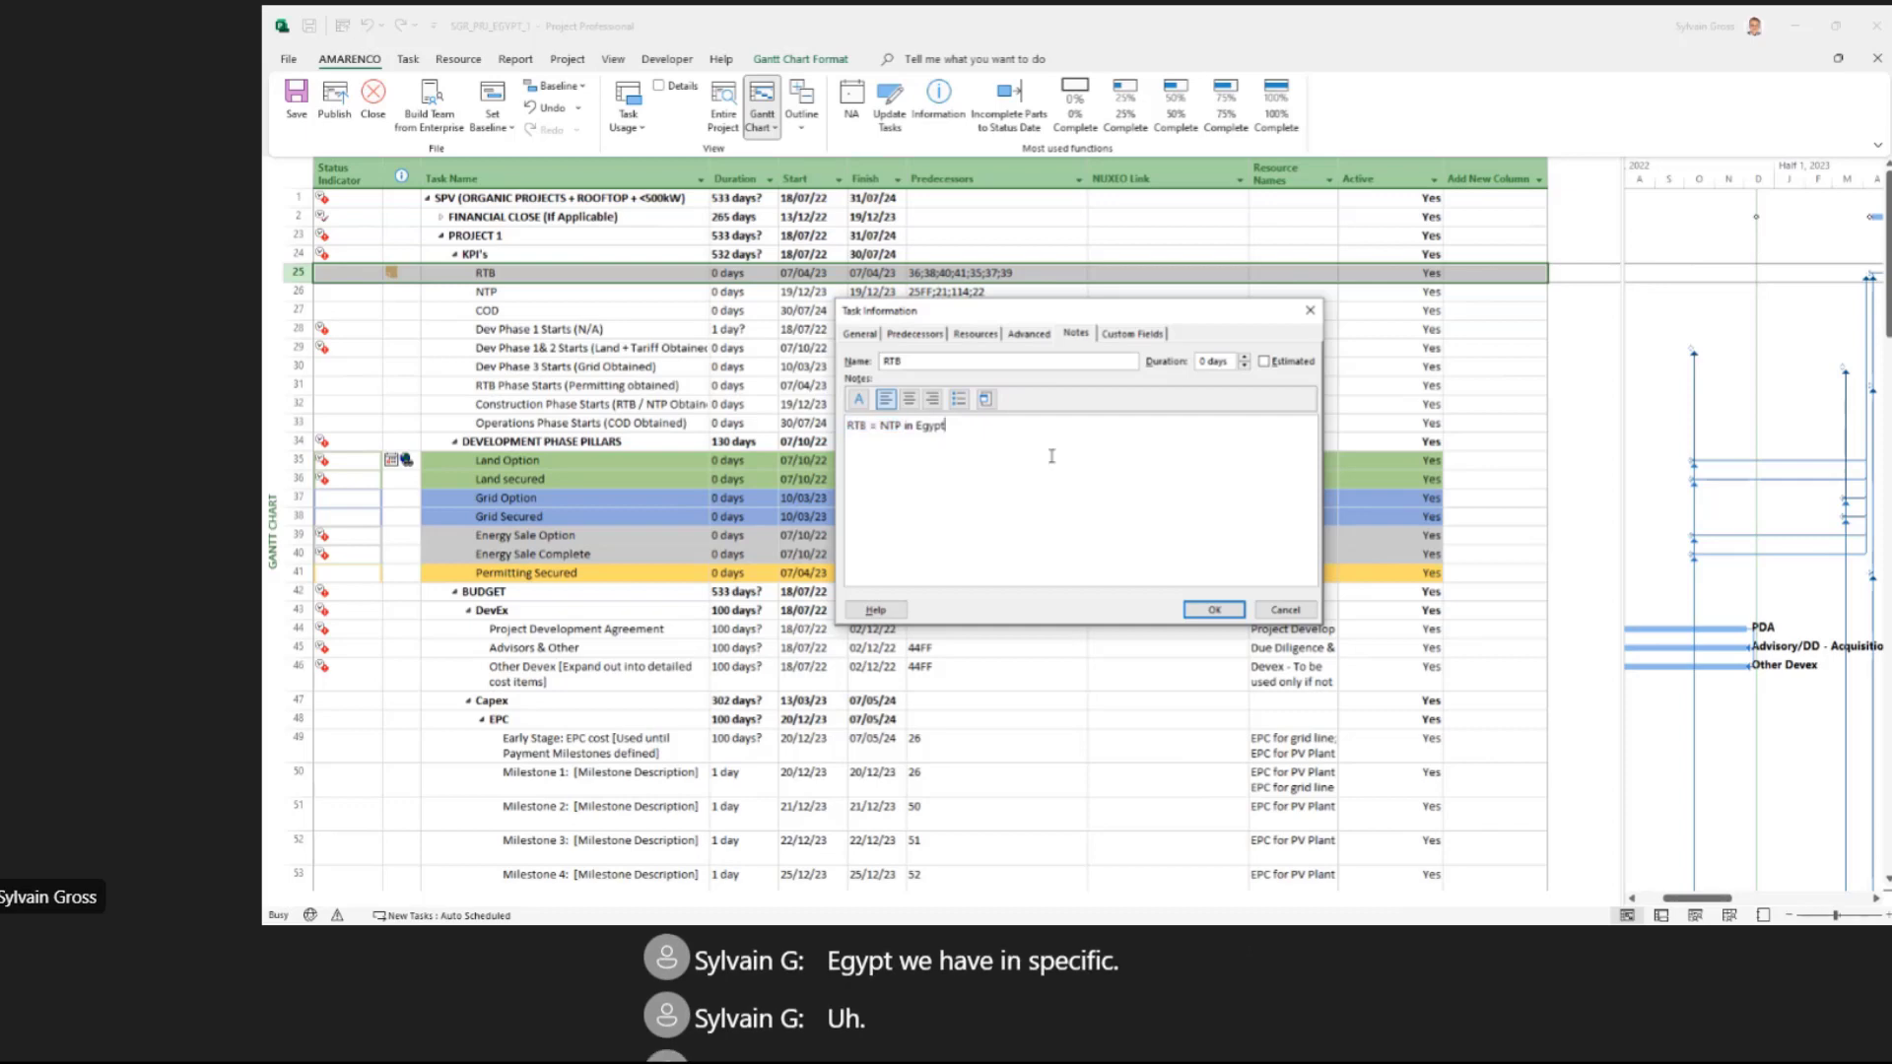
click(1287, 612)
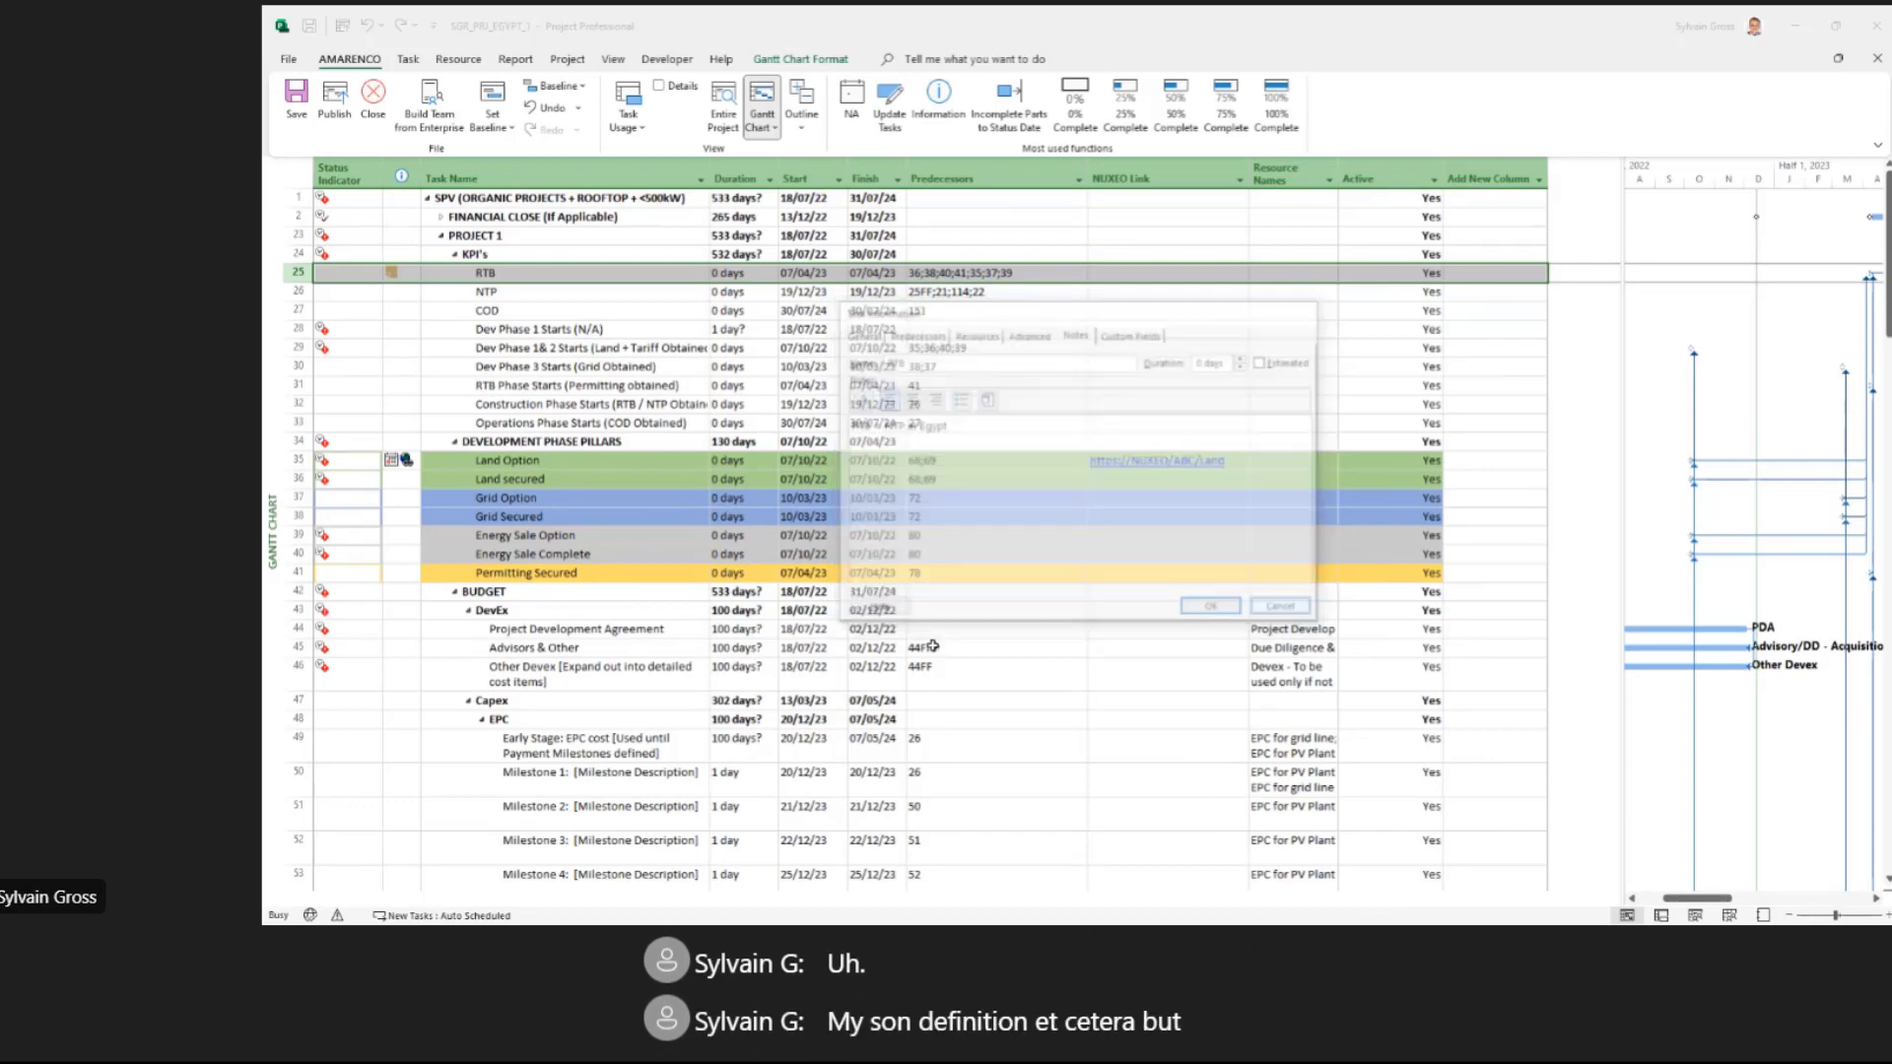
Step: Add the note "Bla" to the Environmental Permit task under Permitting
scroll(567, 700, down, 1)
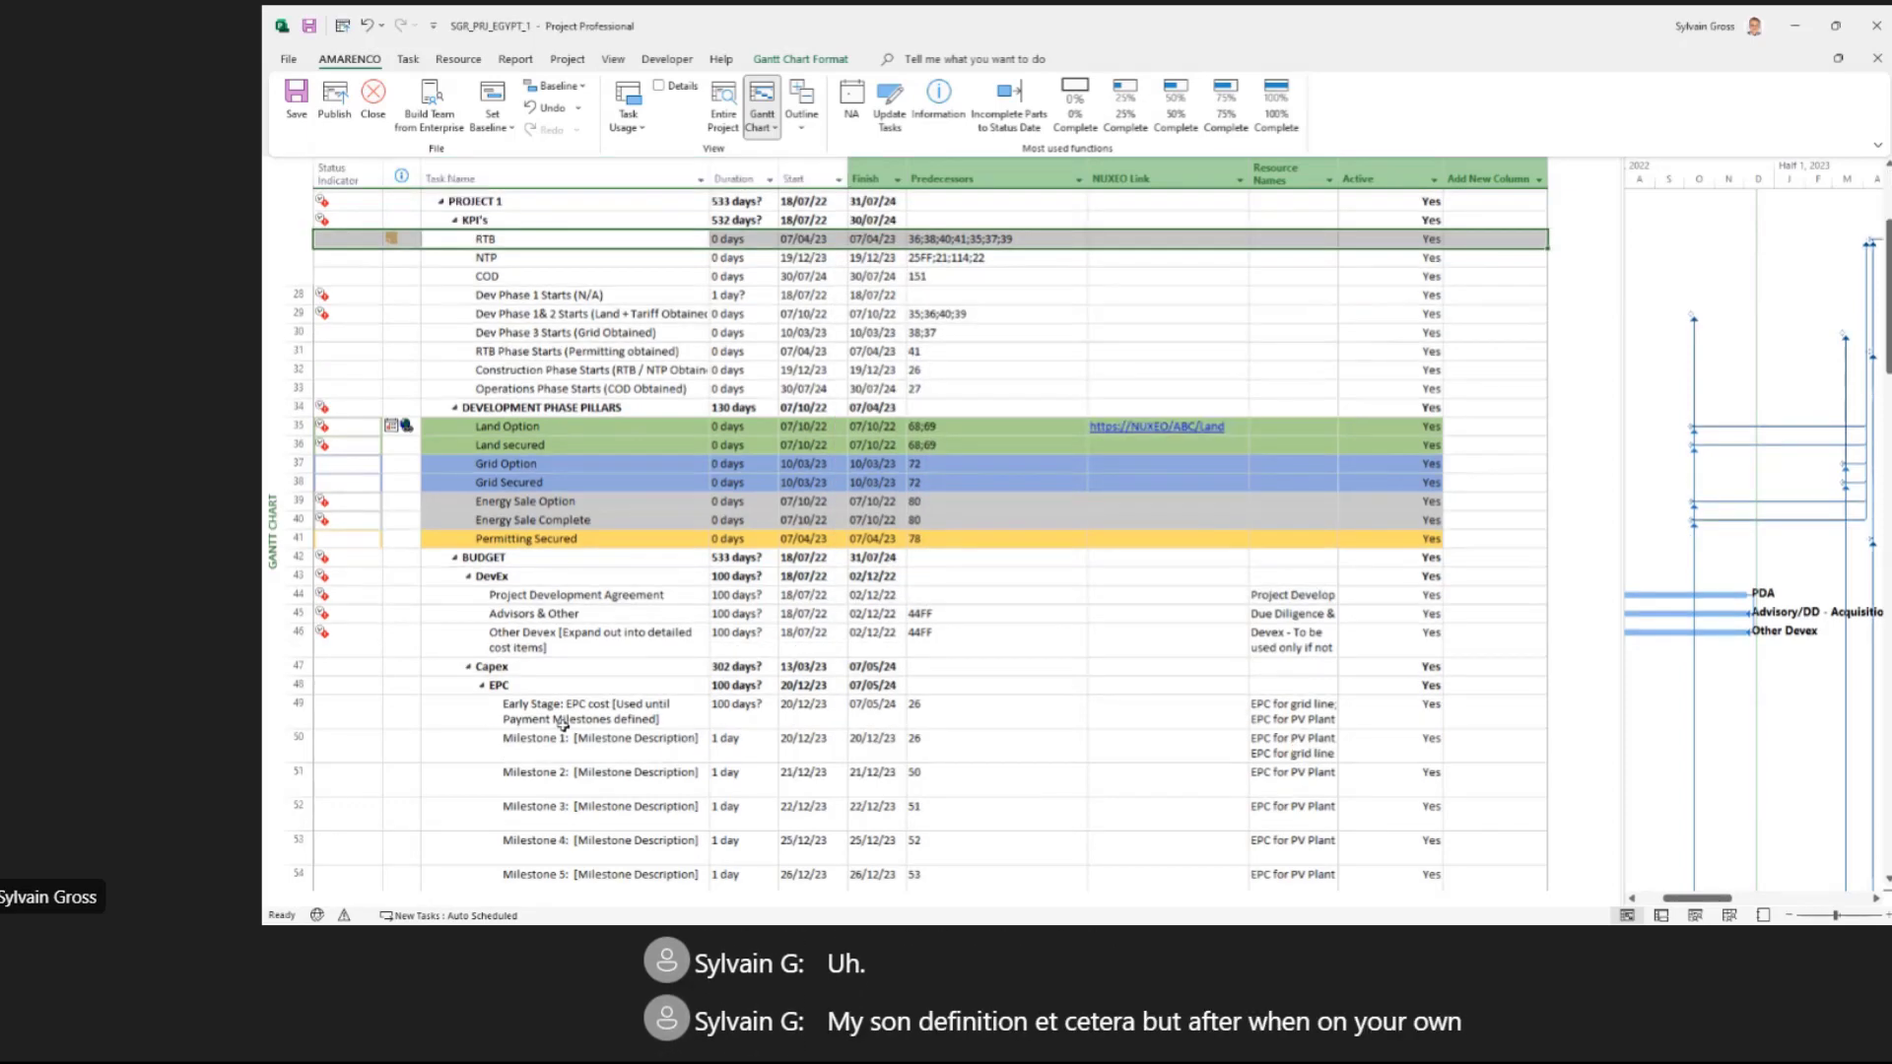
scroll(563, 726, down, 8)
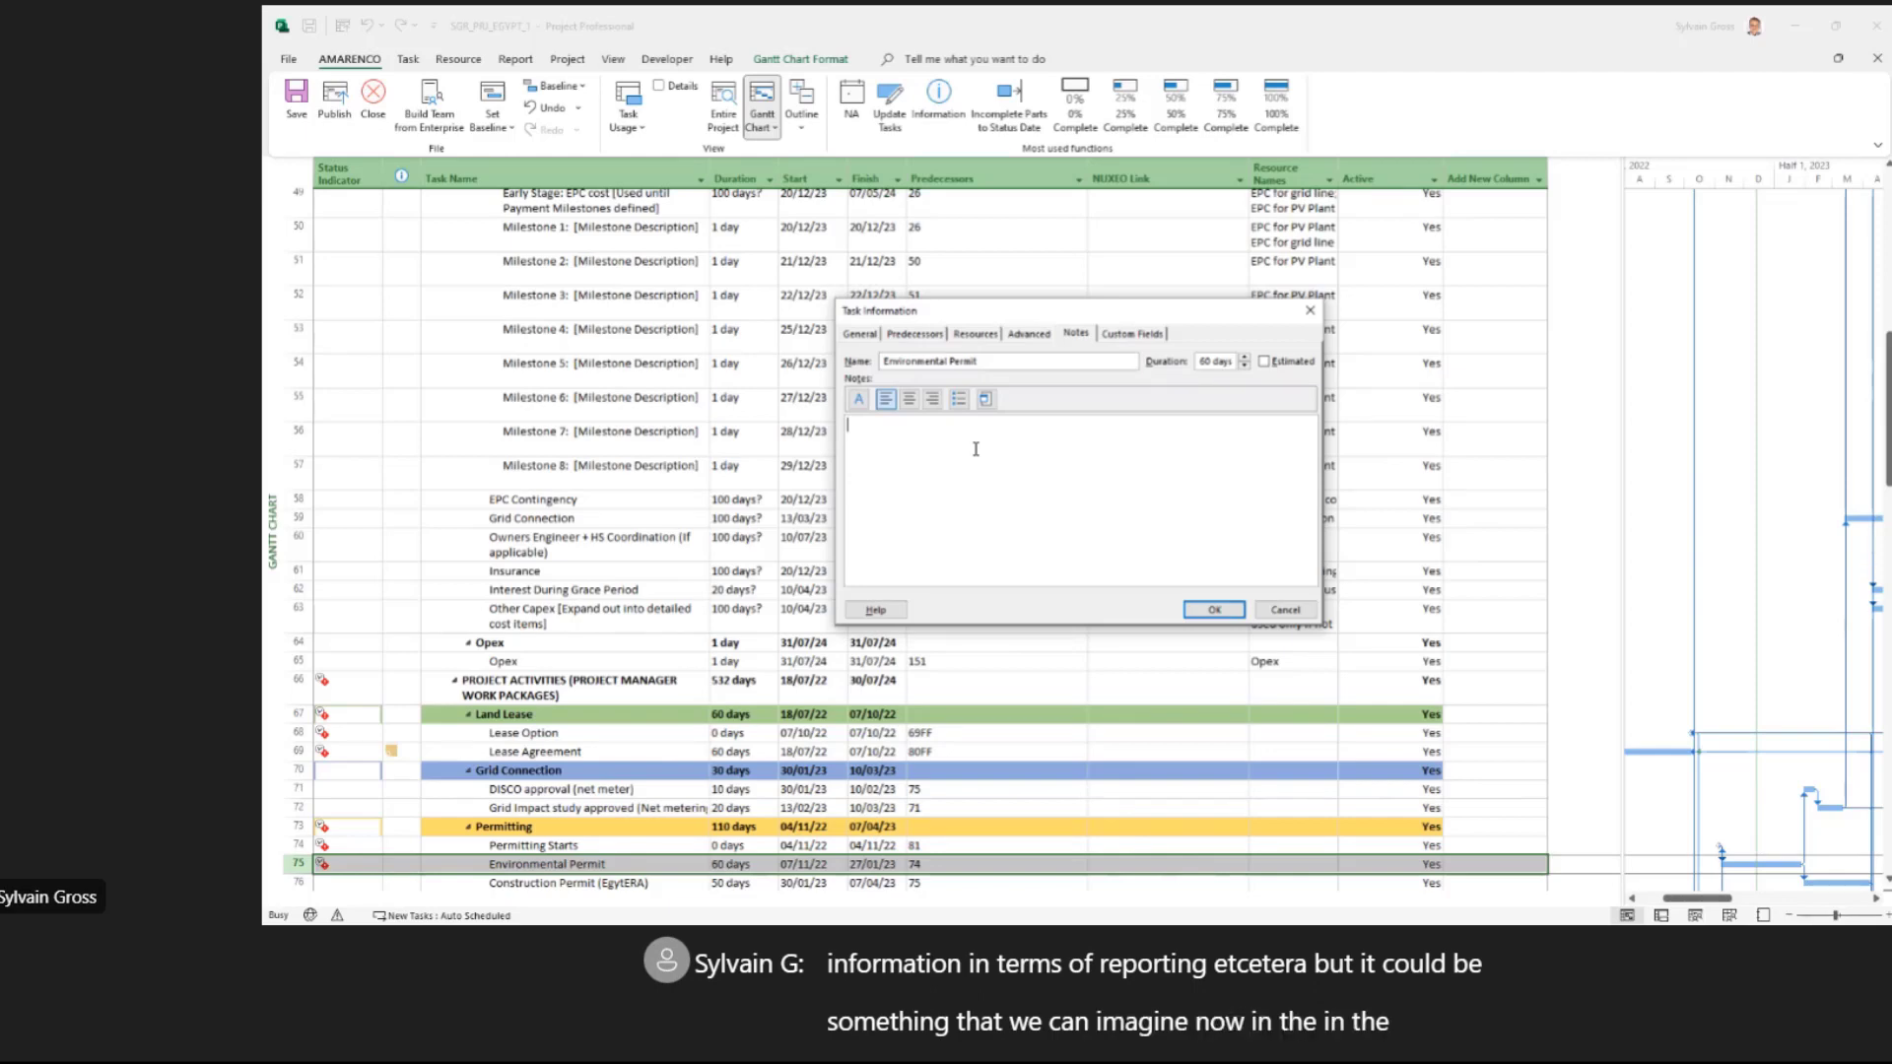
text(Bla)
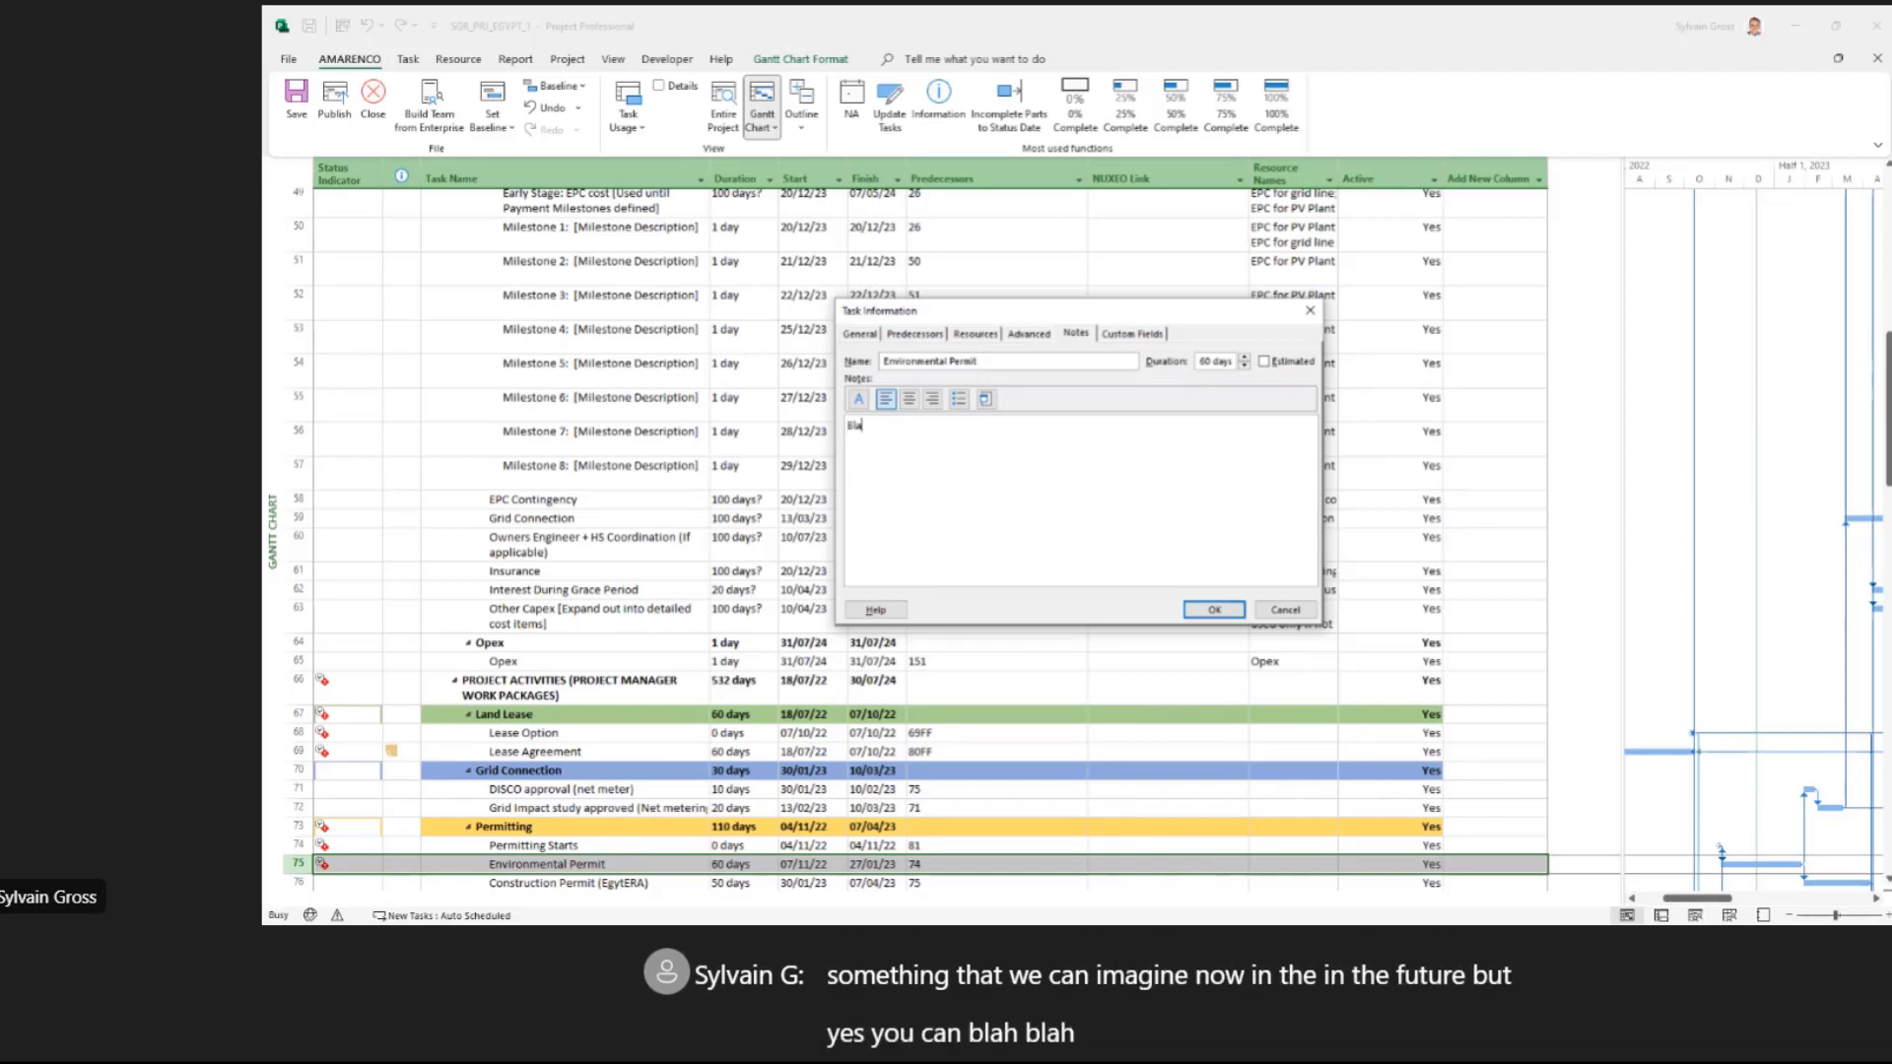
key(Return)
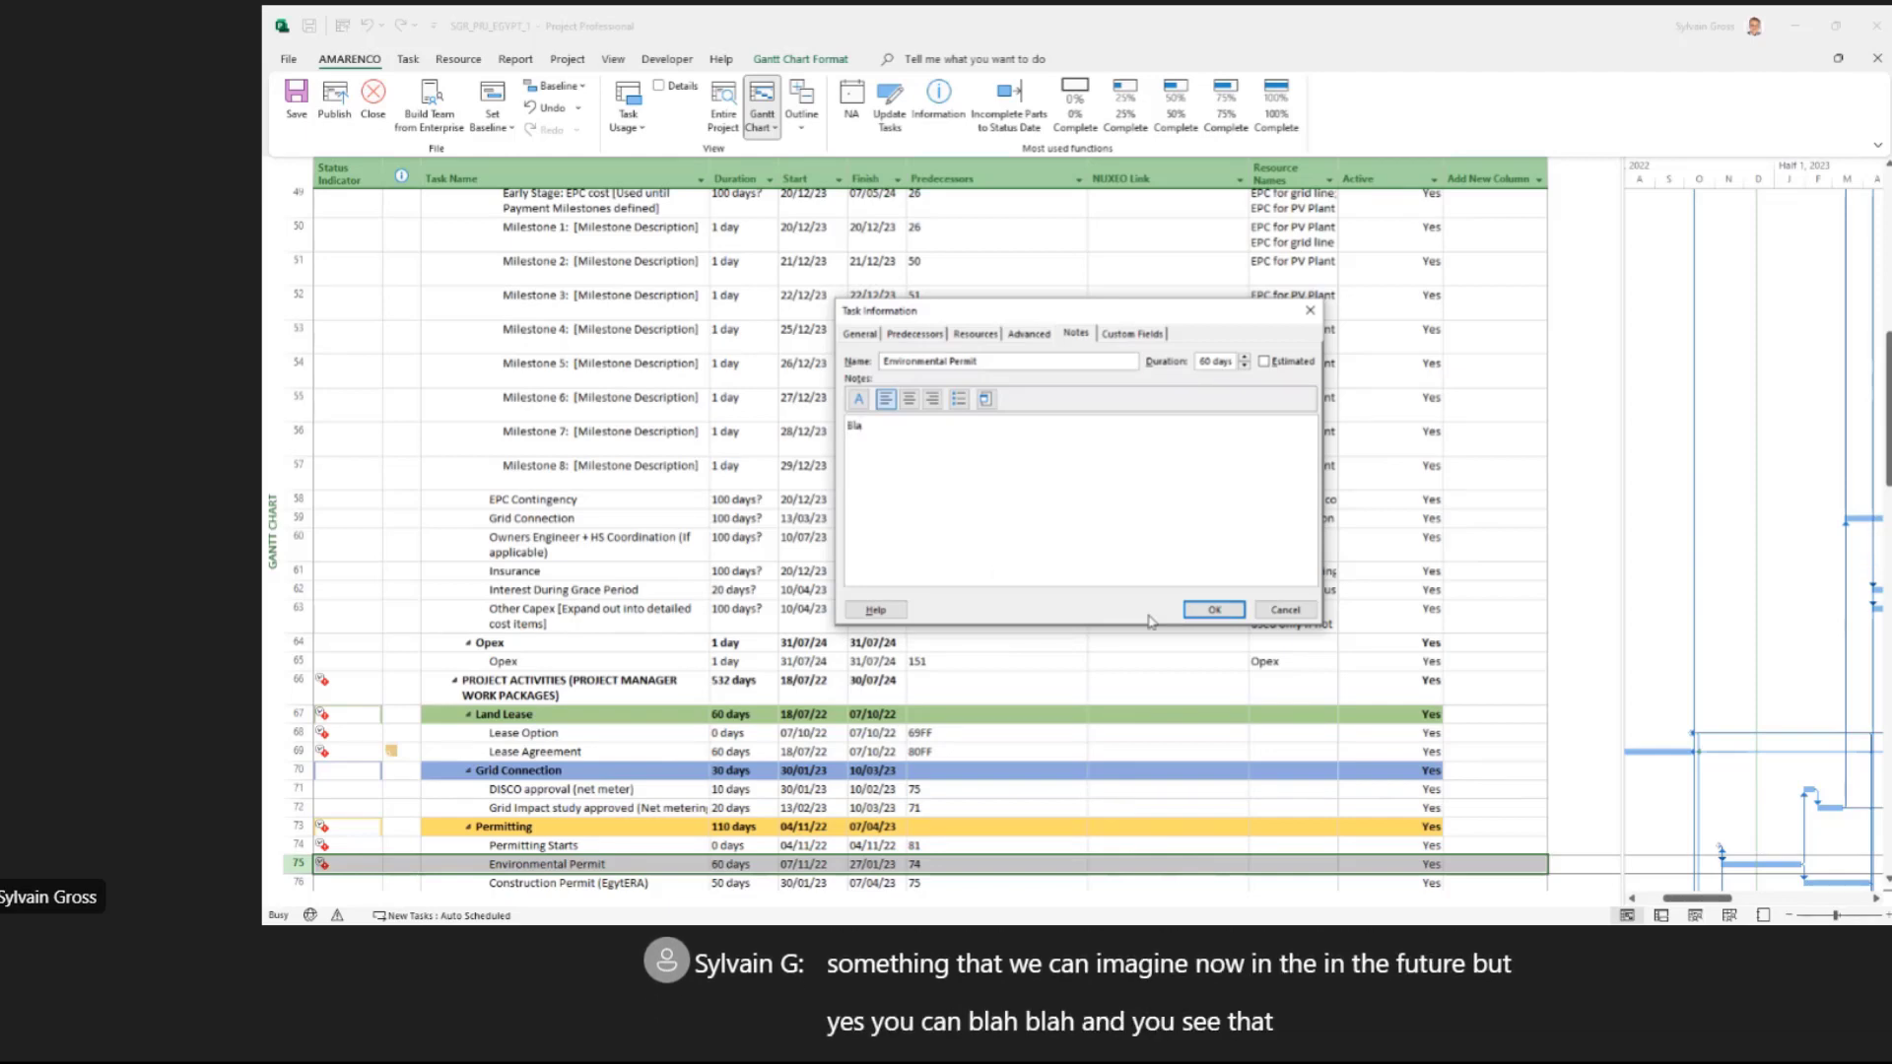
click(1214, 610)
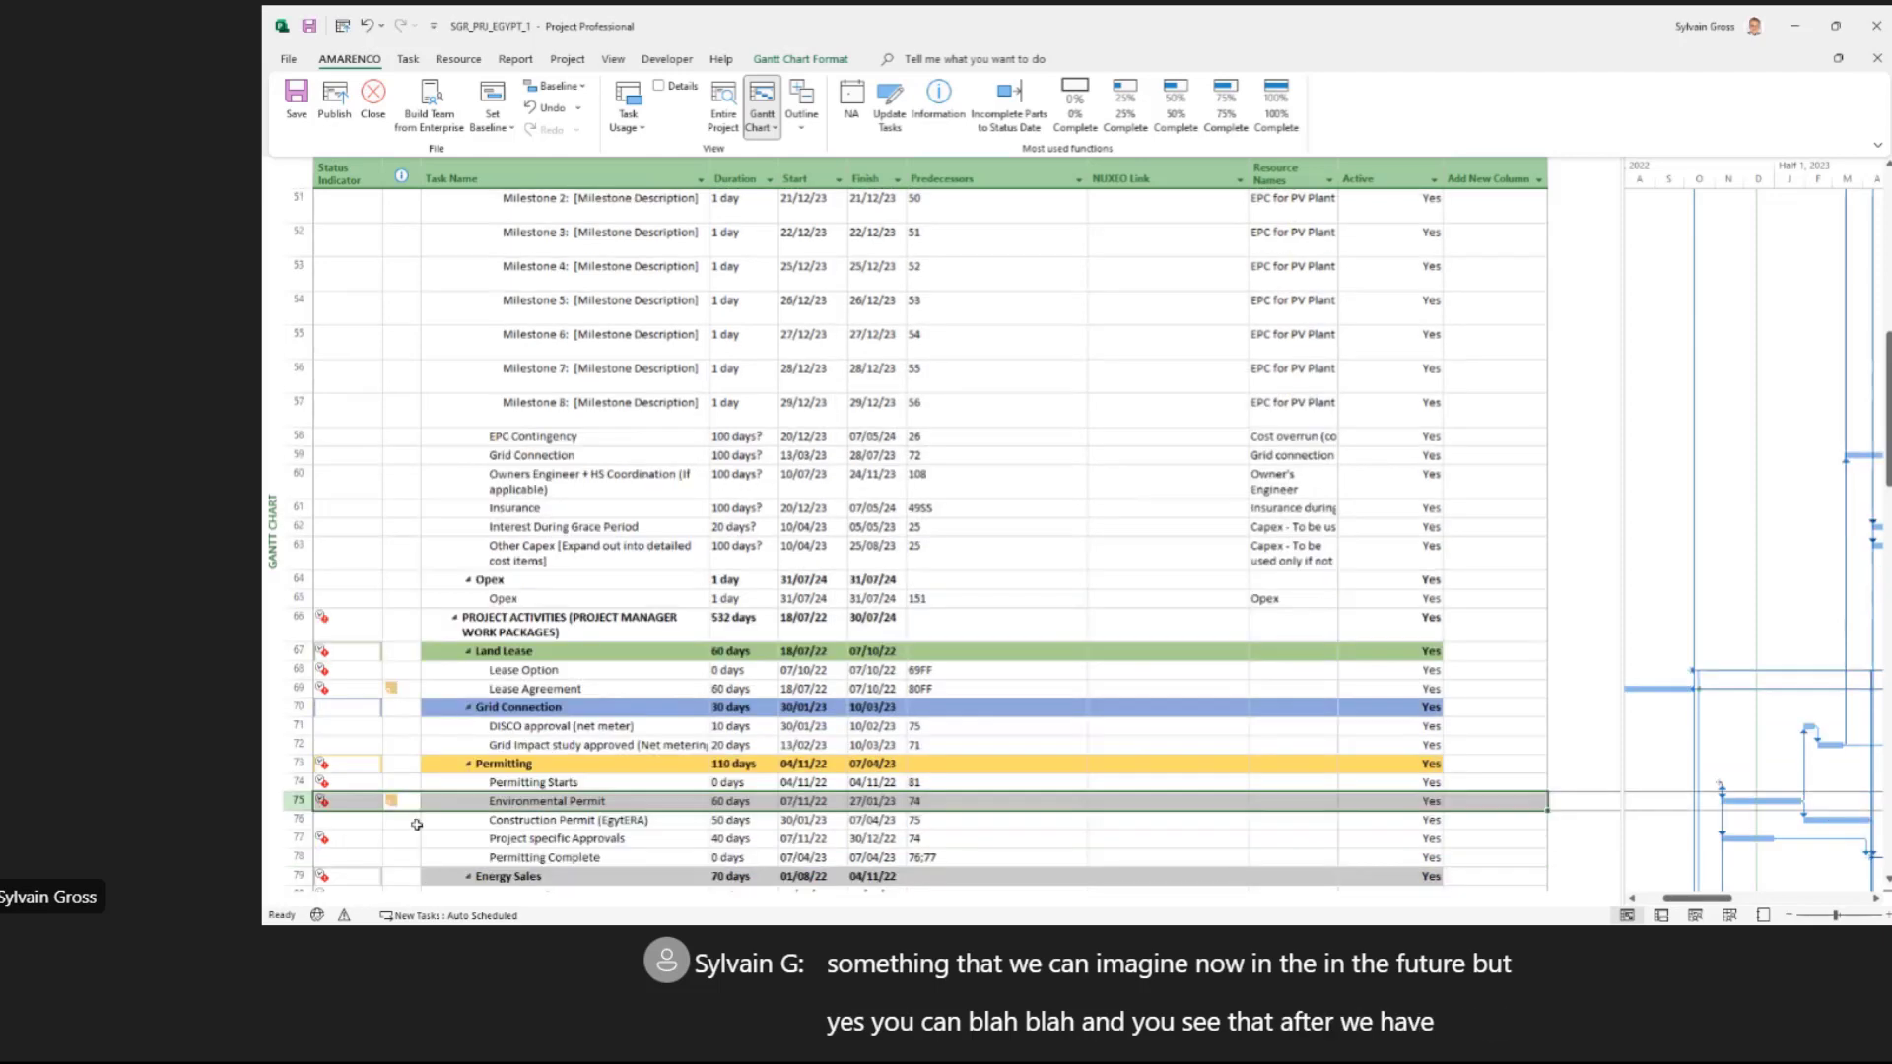
Step: Preview the Environmental Permit task's note from its indicator in the task table and select that indicator cell
mouse_move(391, 801)
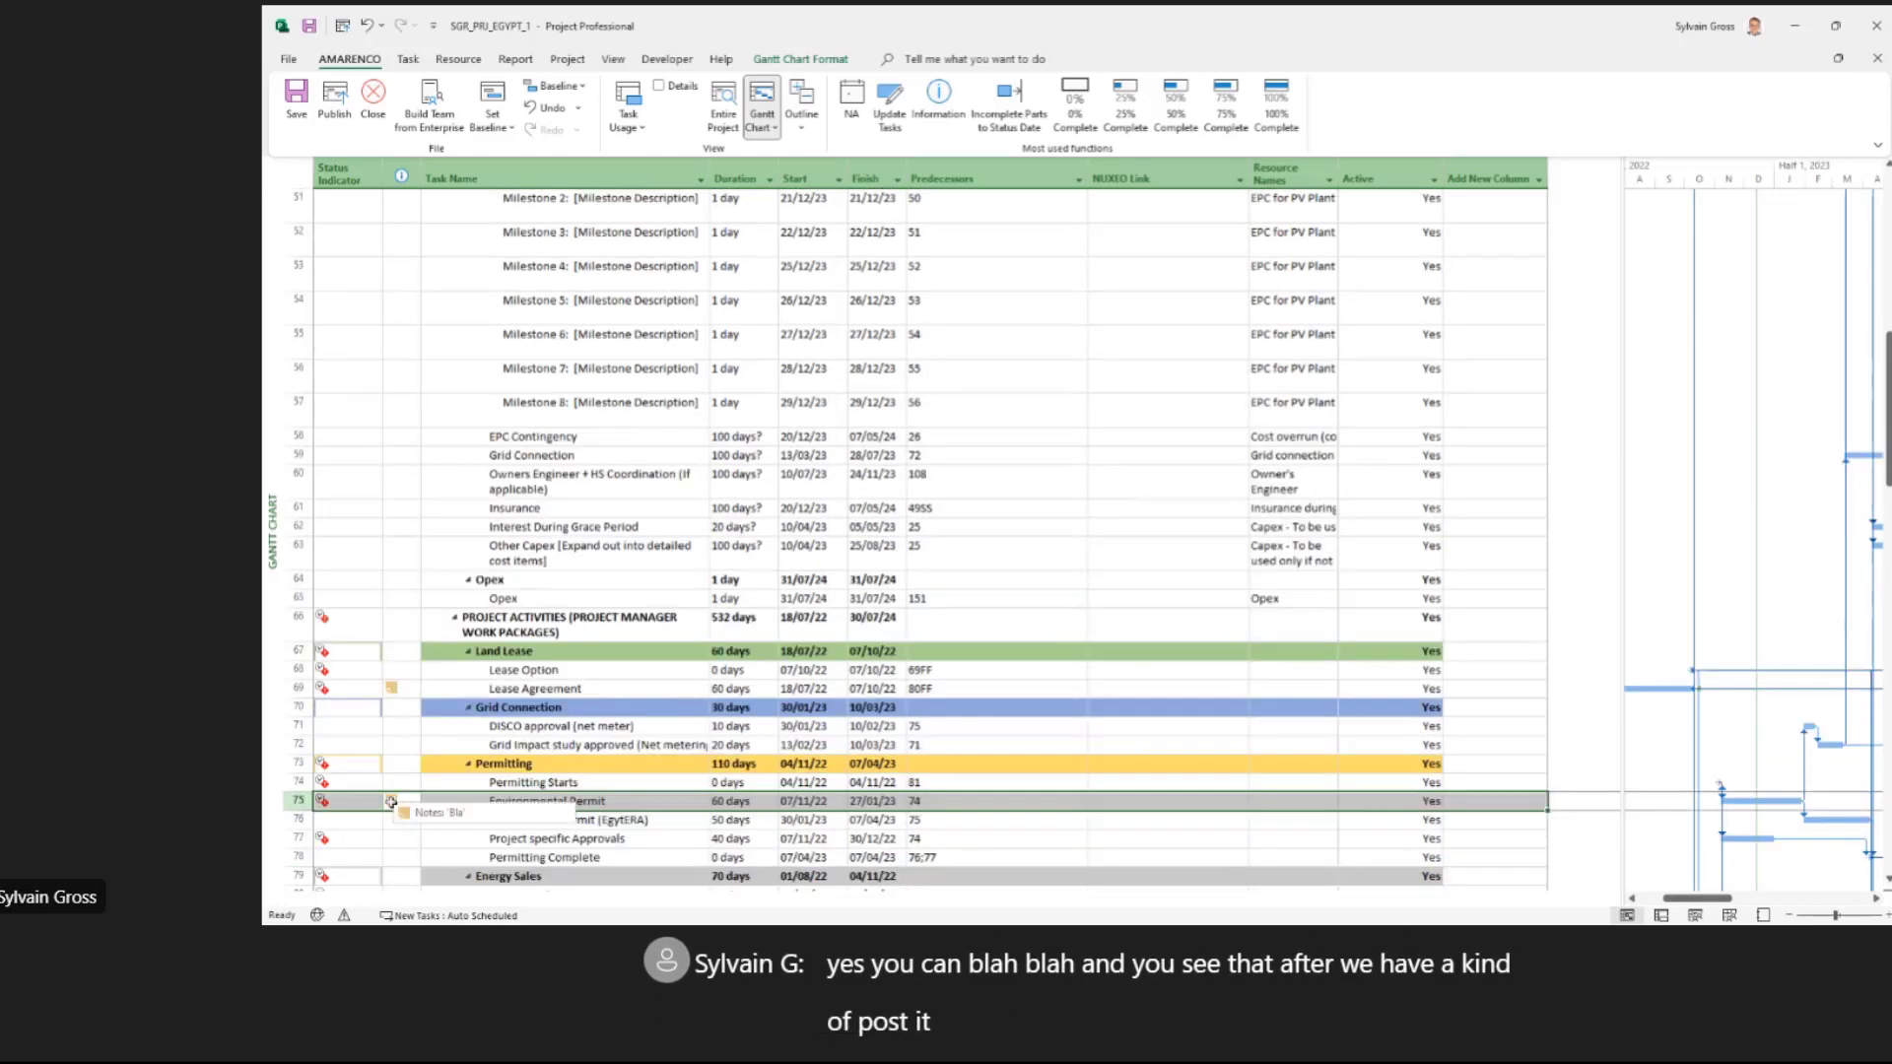
click(577, 817)
click(584, 801)
mouse_move(397, 801)
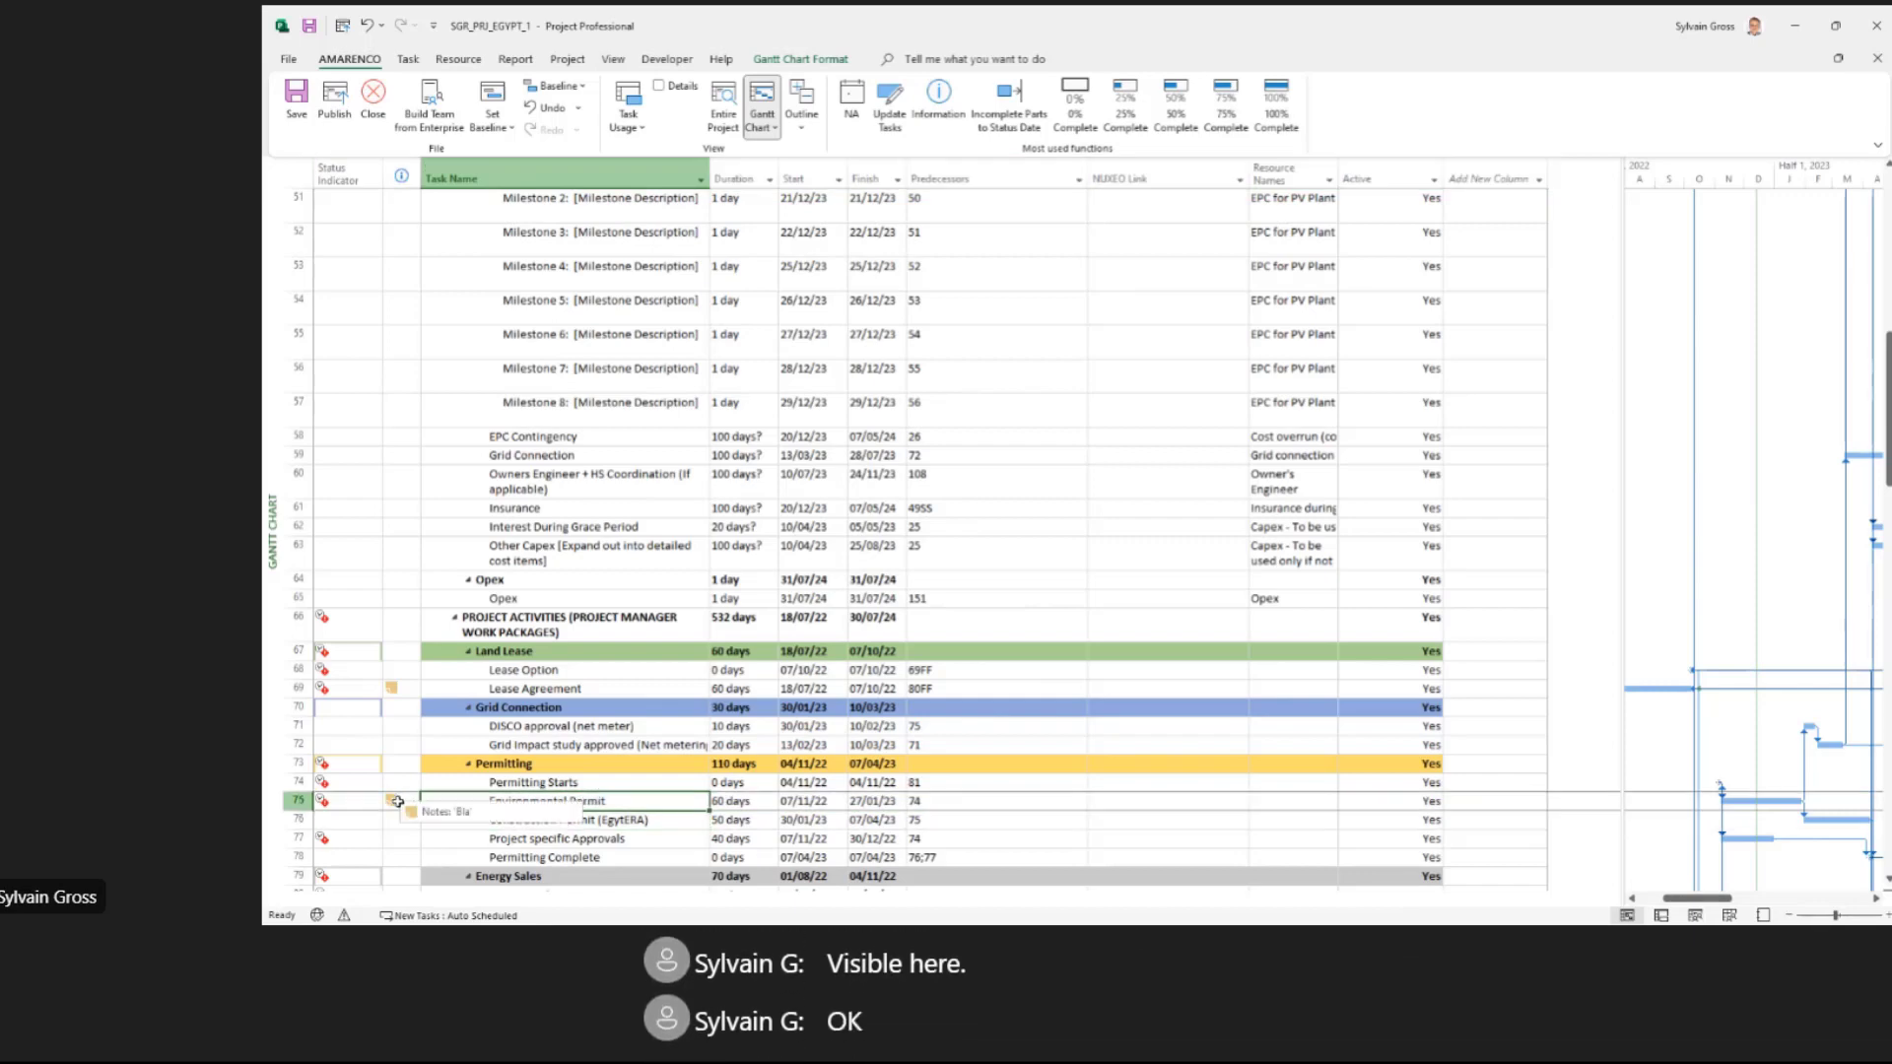
click(397, 801)
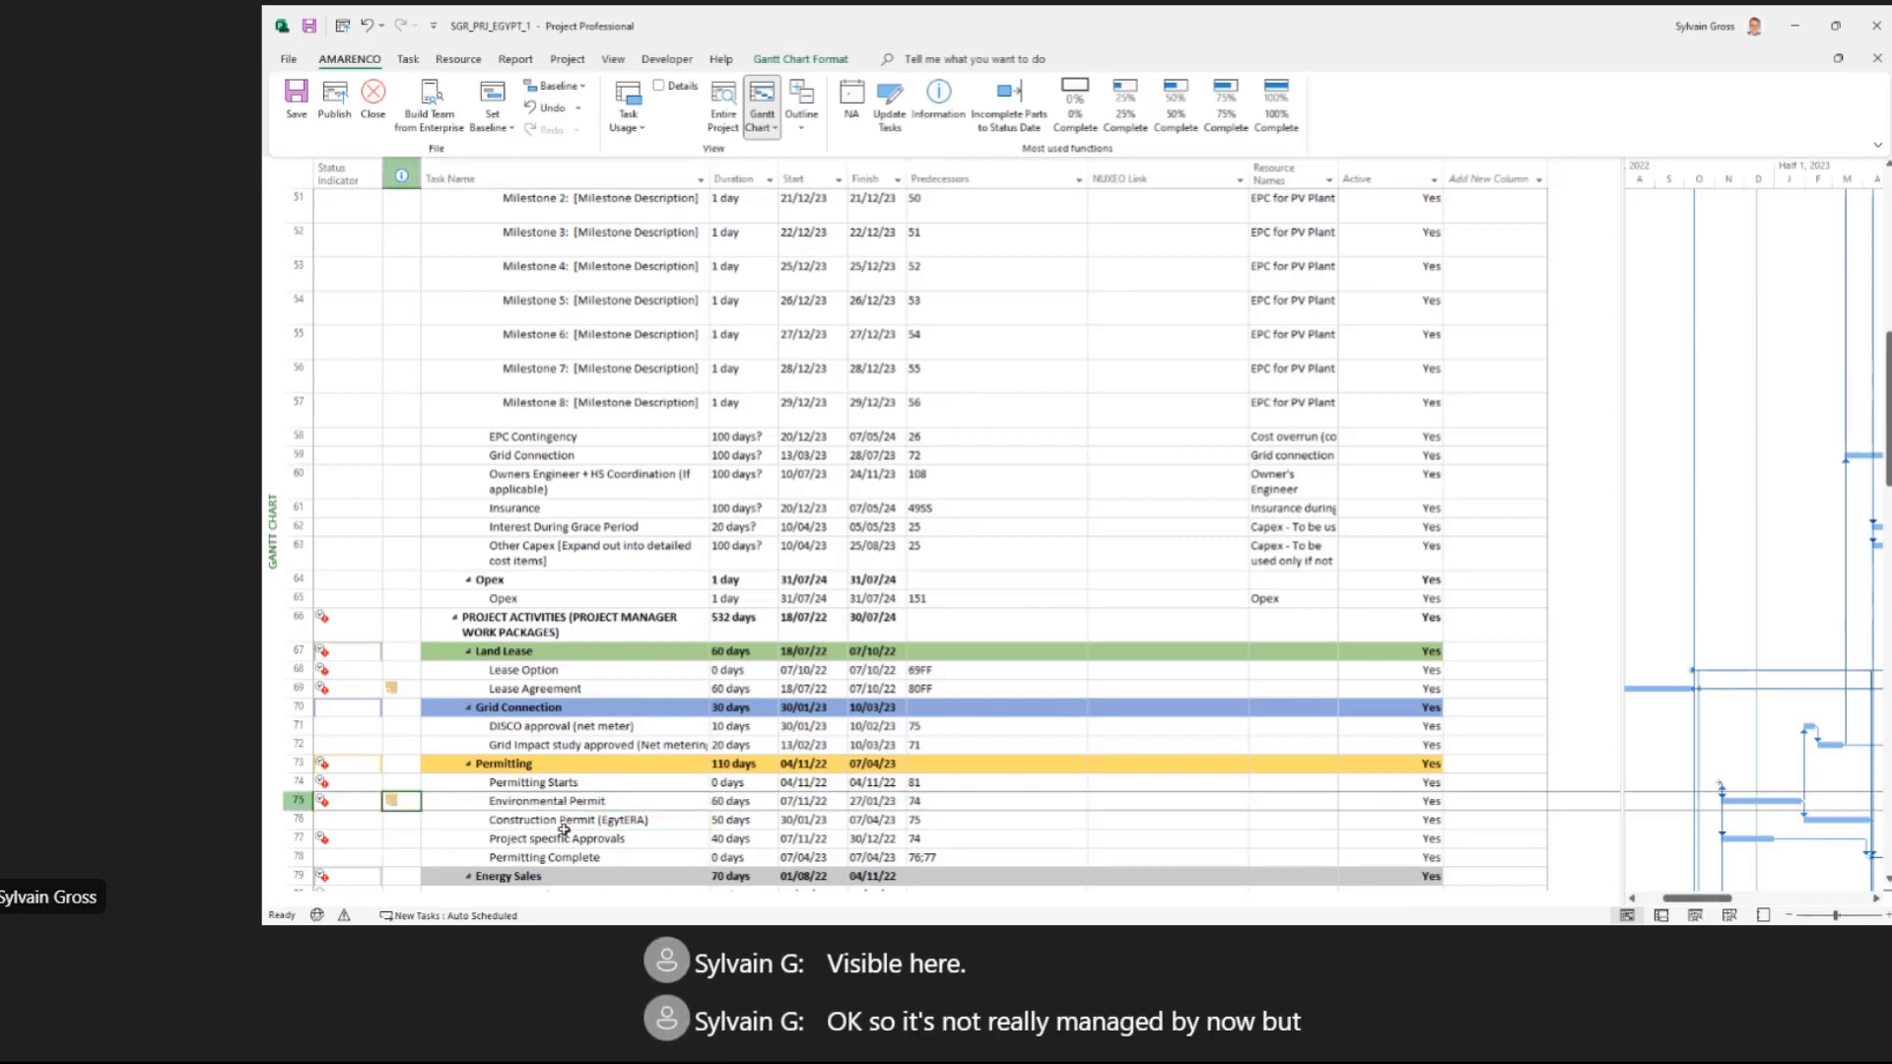